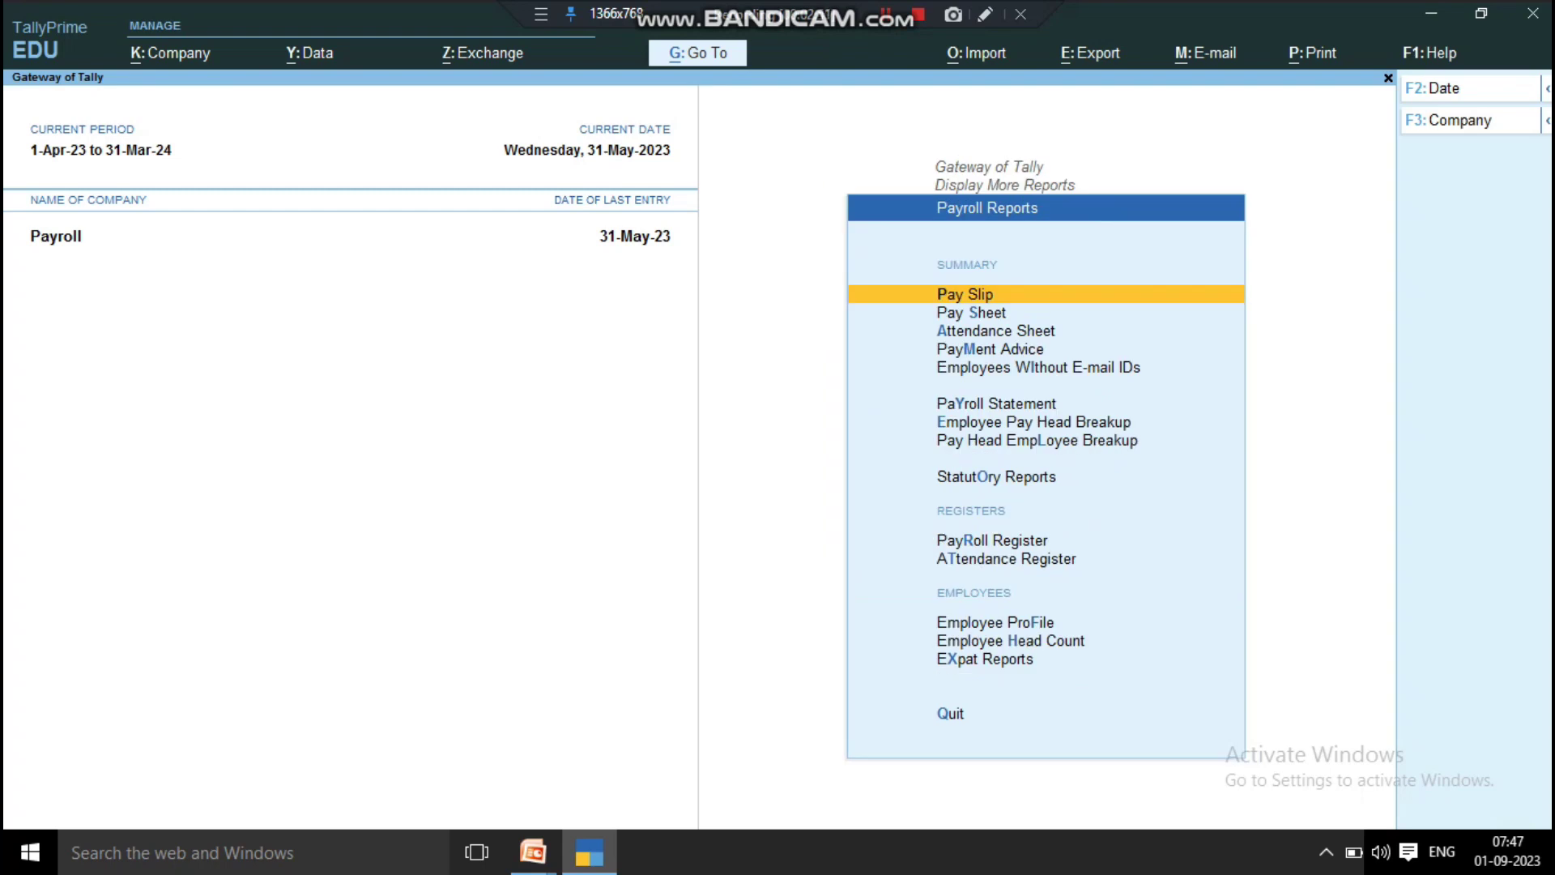
# - Look through the summary, register and employee entries of the Payroll Reports list, ending on Pay Slip
pyautogui.press('Down')
pyautogui.press('Down')
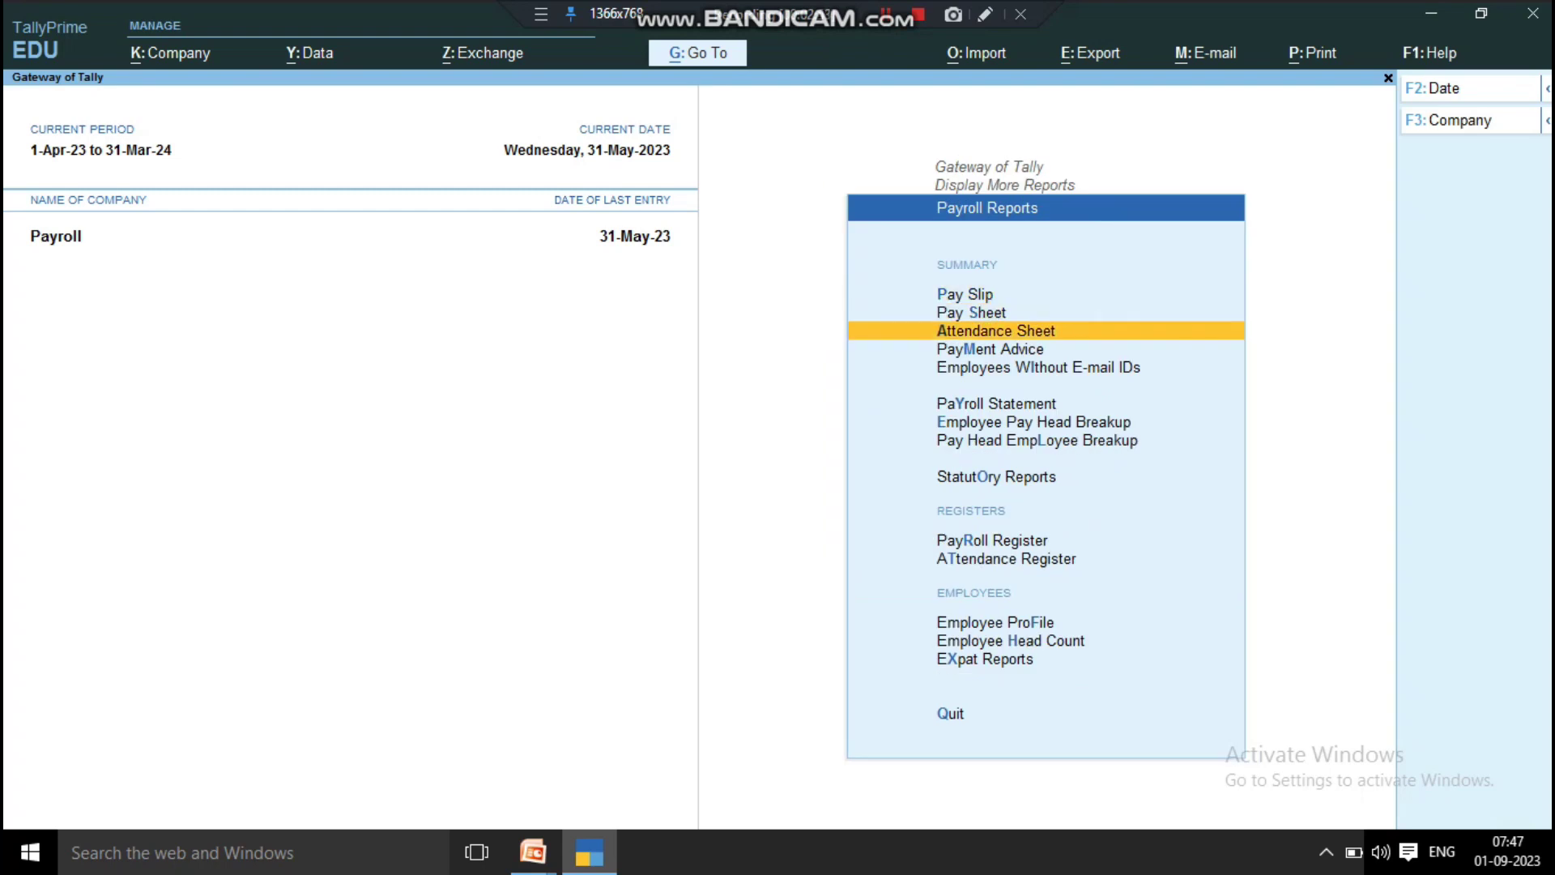
pyautogui.press('Down')
pyautogui.press('Down')
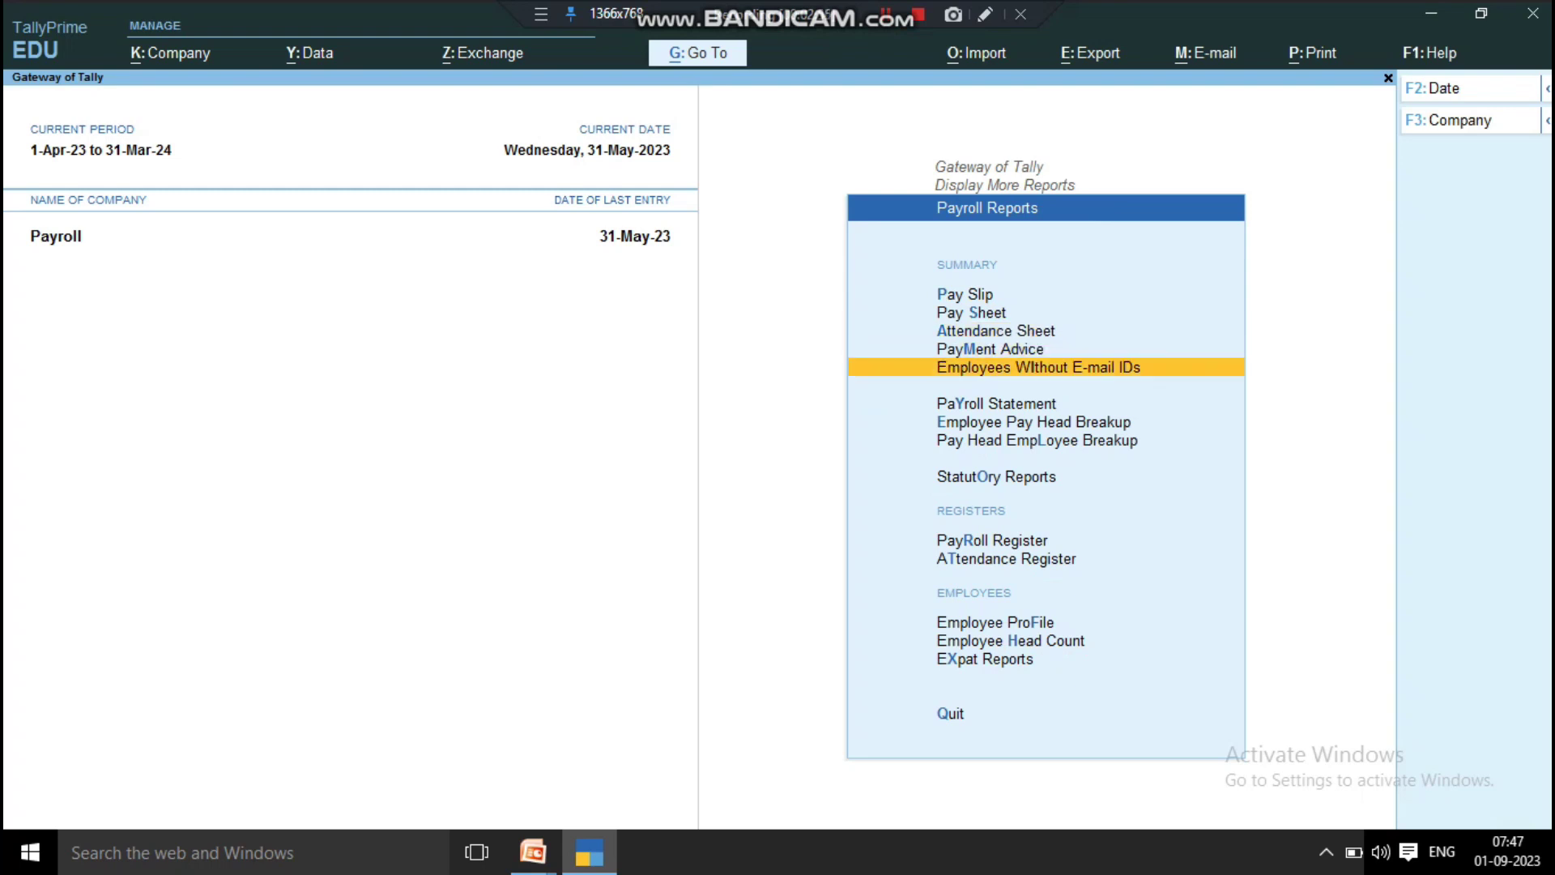
pyautogui.press('Down')
pyautogui.press('Down')
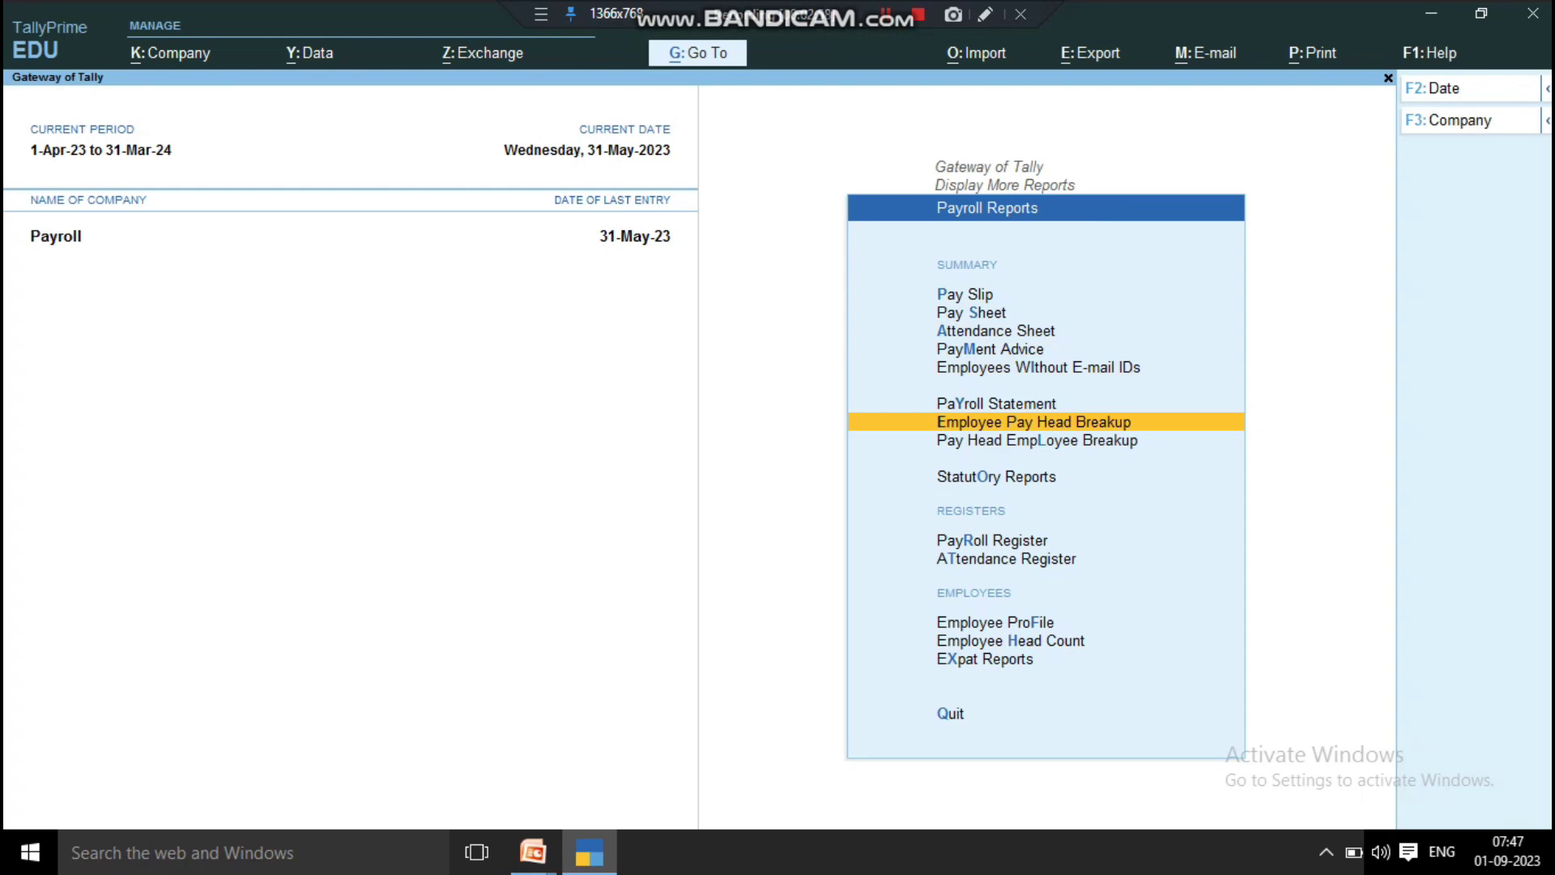
pyautogui.press('Down')
pyautogui.press('Down')
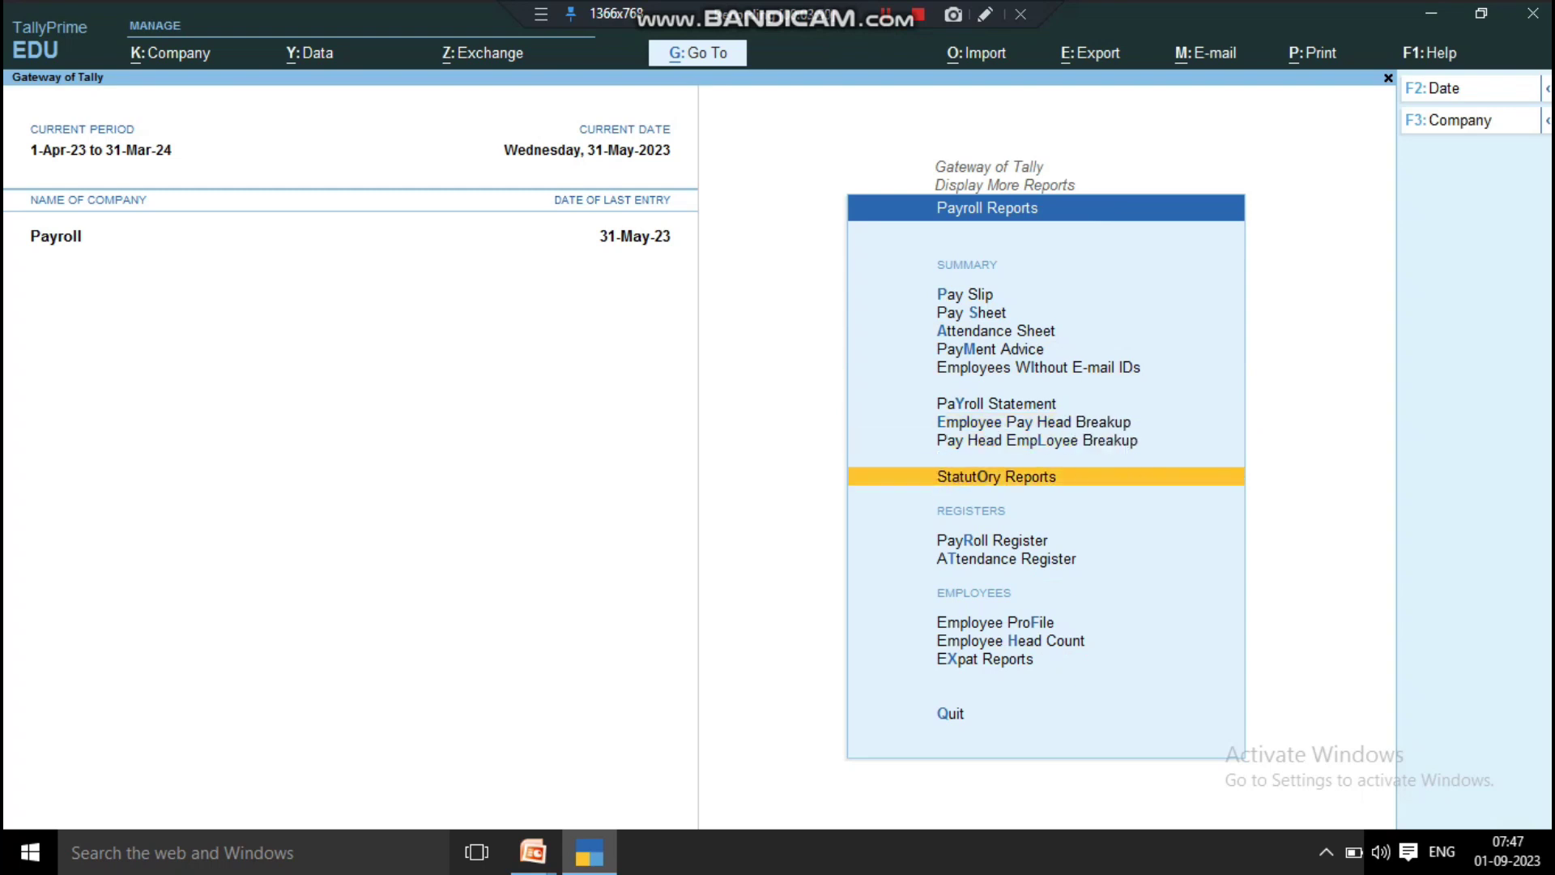
pyautogui.press('Down')
pyautogui.press('Down')
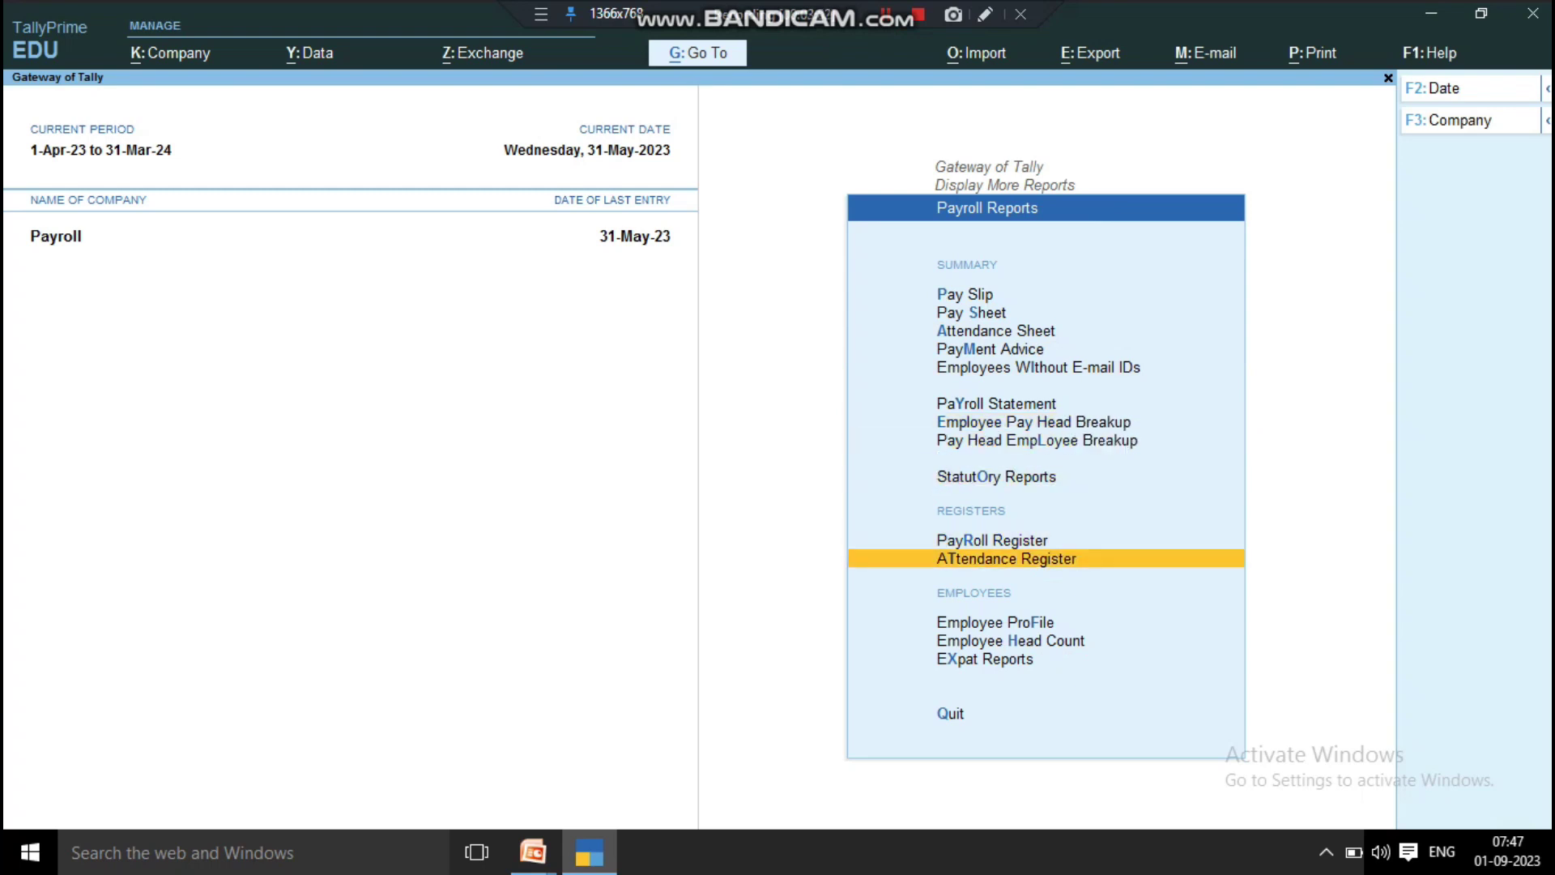
pyautogui.press('Down')
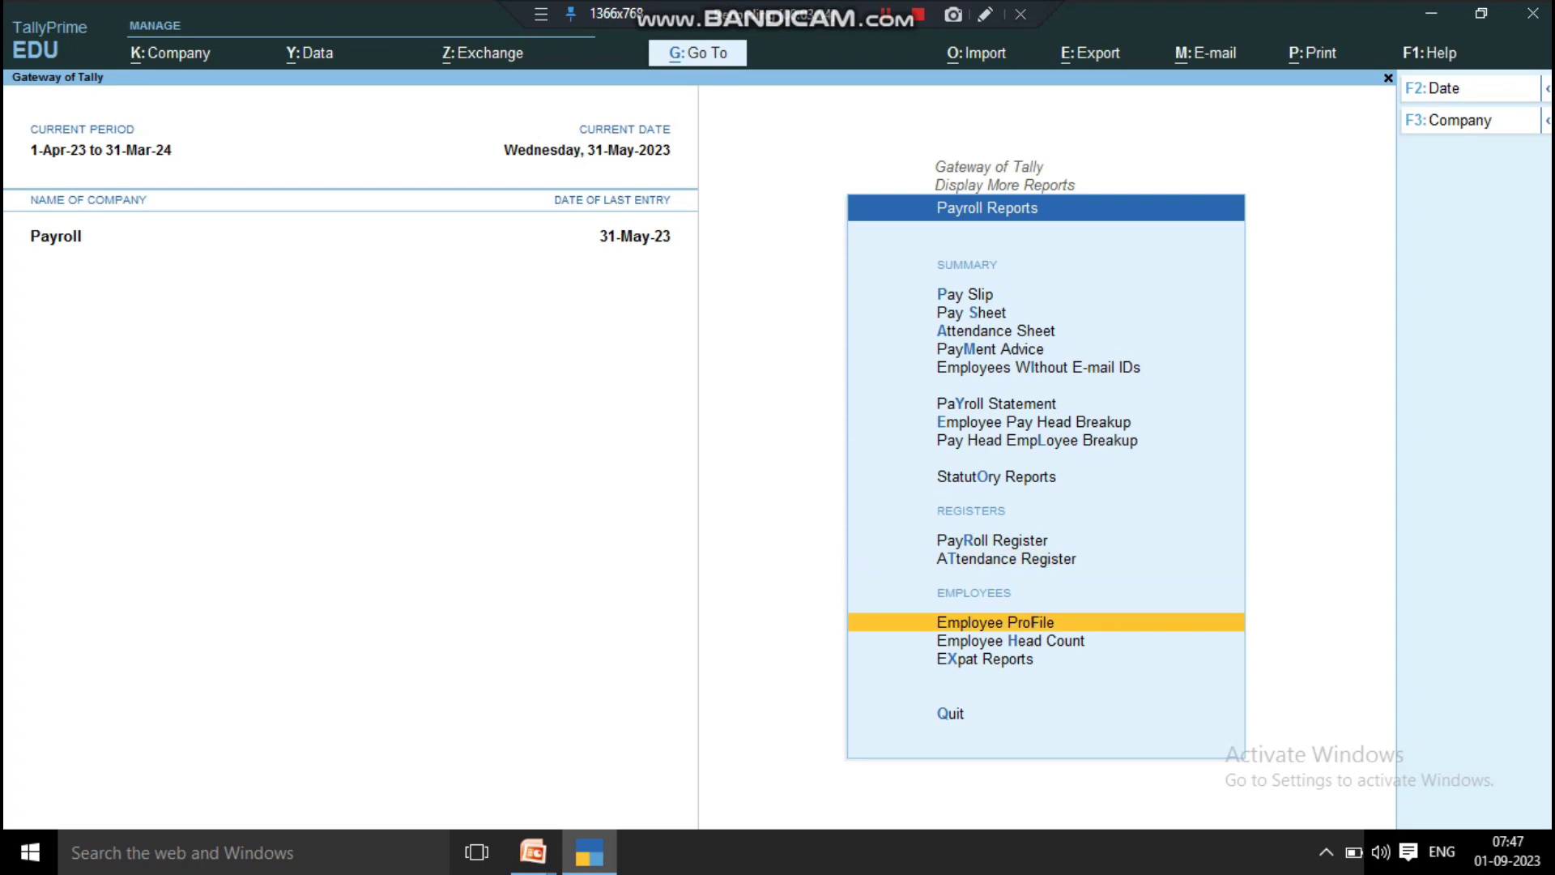
pyautogui.press('Down')
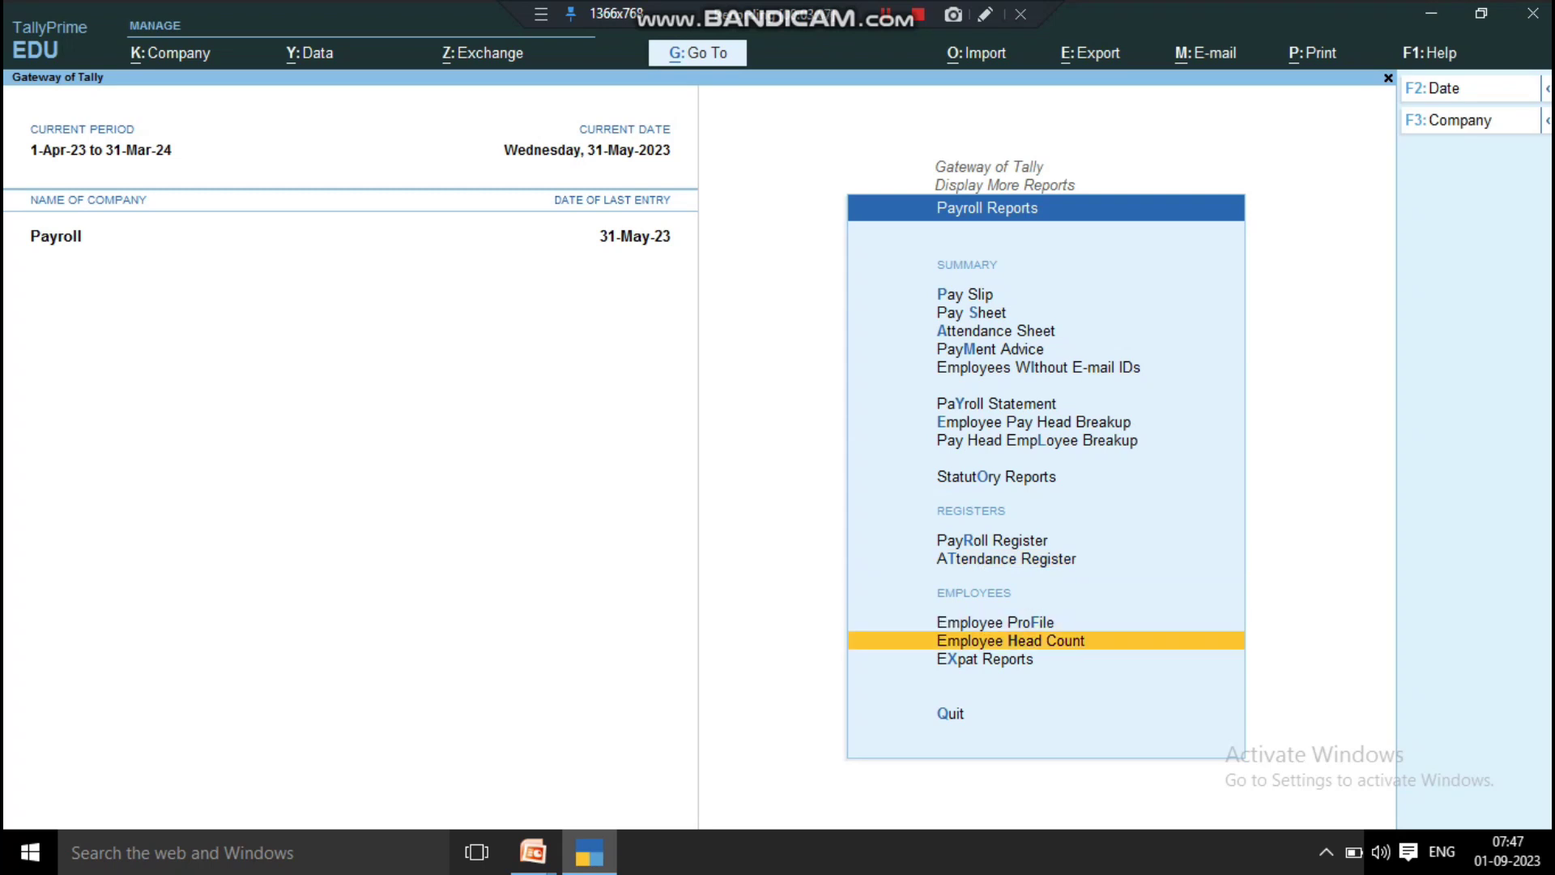
pyautogui.press('Down')
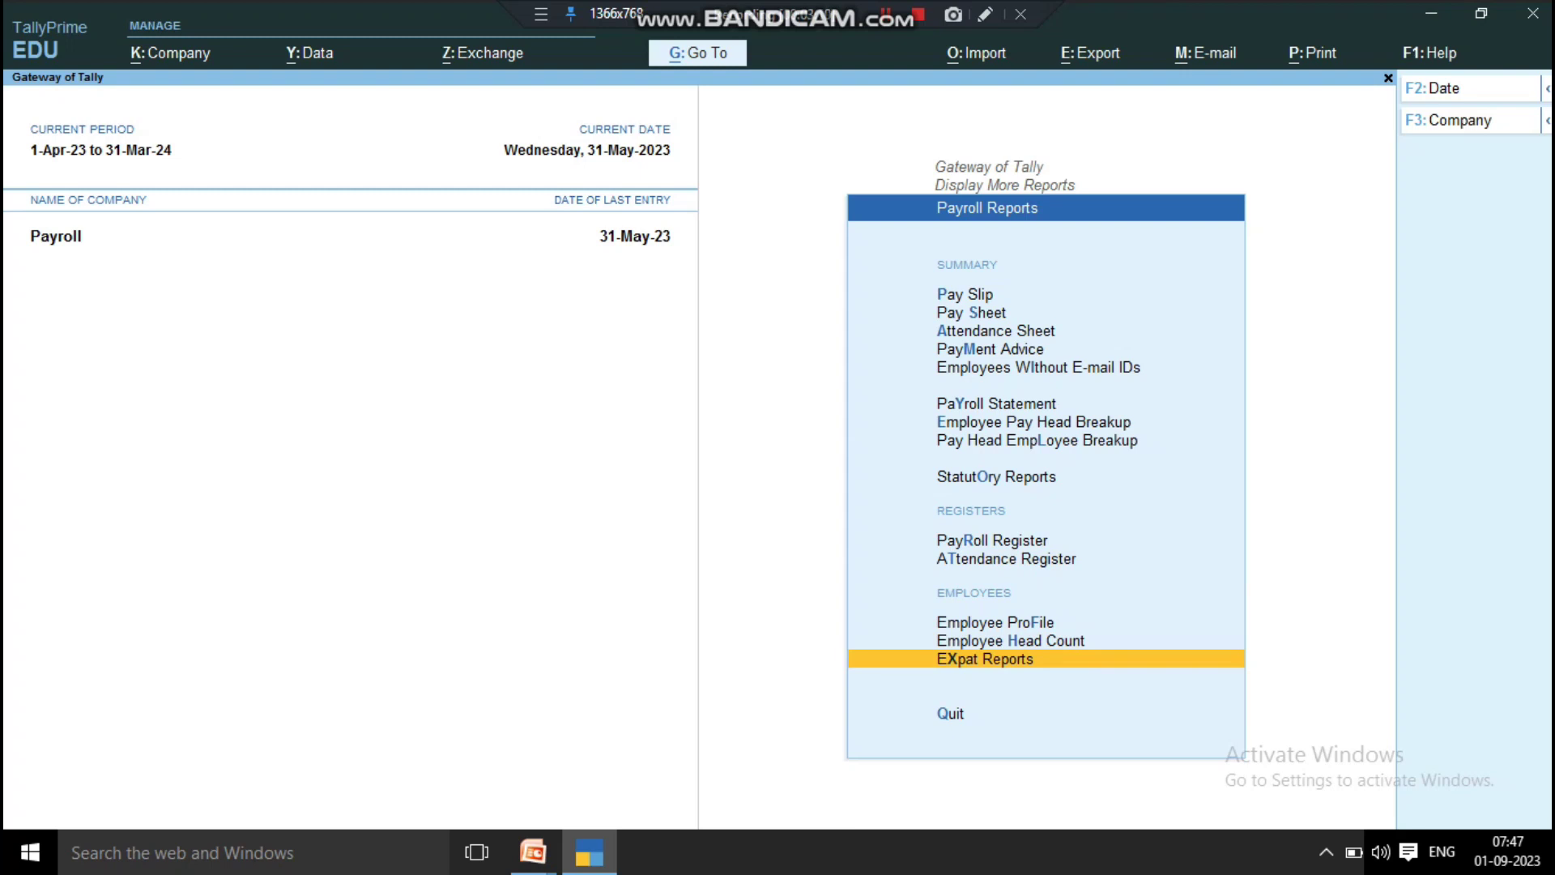
pyautogui.press('Up')
pyautogui.press('Up')
pyautogui.press('Up')
pyautogui.press('Up')
pyautogui.press('Up')
pyautogui.press('Up')
pyautogui.press('Up')
pyautogui.press('Up')
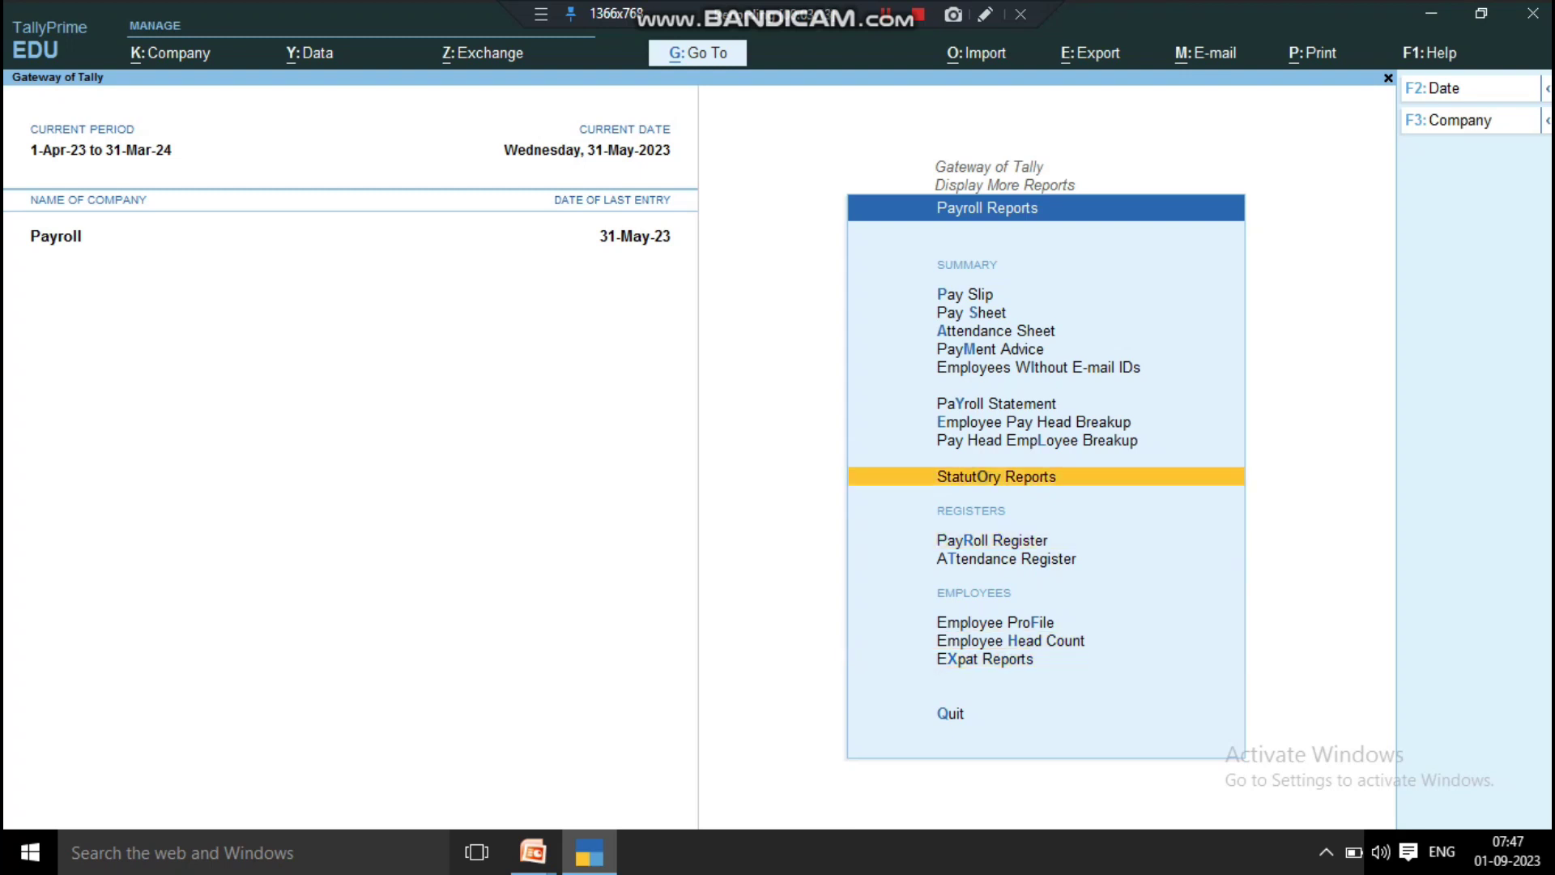
pyautogui.press('Up')
pyautogui.press('Up')
pyautogui.press('Up')
pyautogui.press('Up')
pyautogui.press('Up')
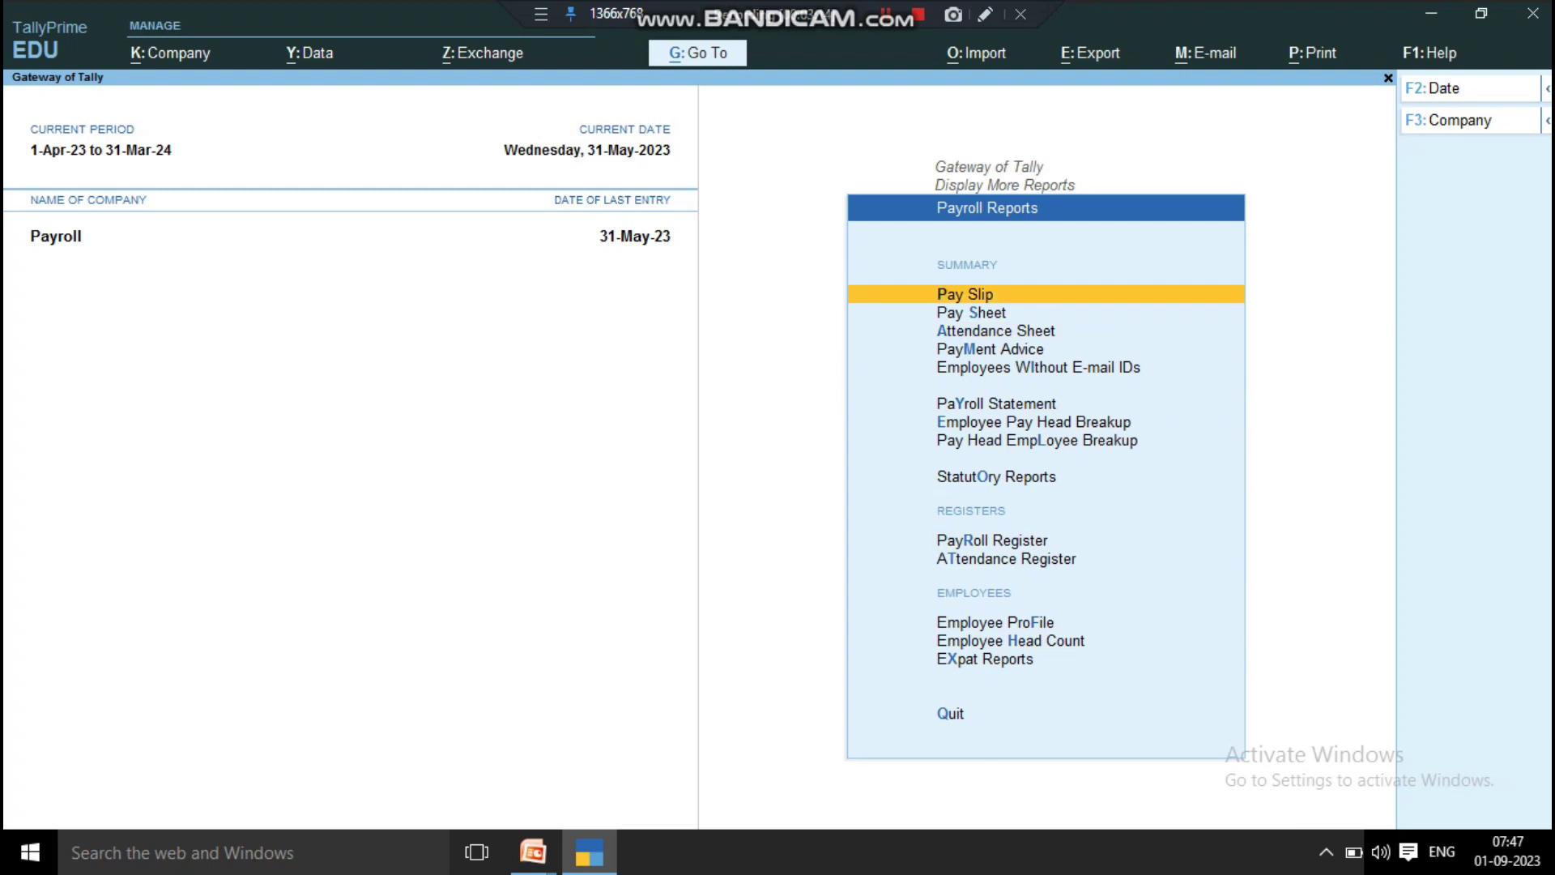
# - Open the Pay Slip report for the last individual employee in the employee and group list
pyautogui.press('Return')
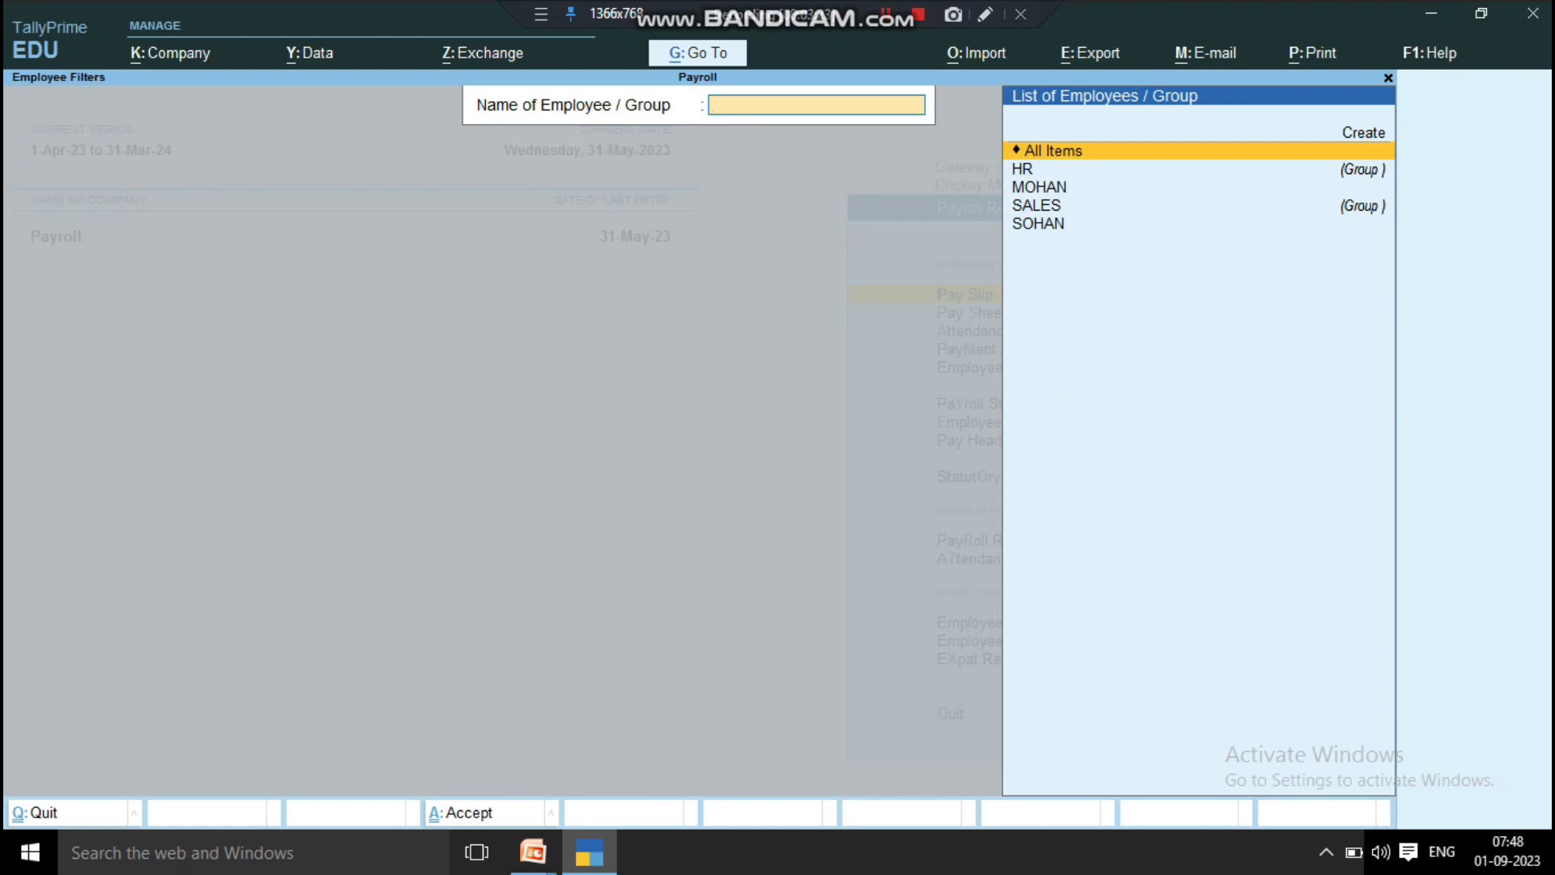
pyautogui.press('Down')
pyautogui.press('Down')
pyautogui.press('Down')
pyautogui.press('Down')
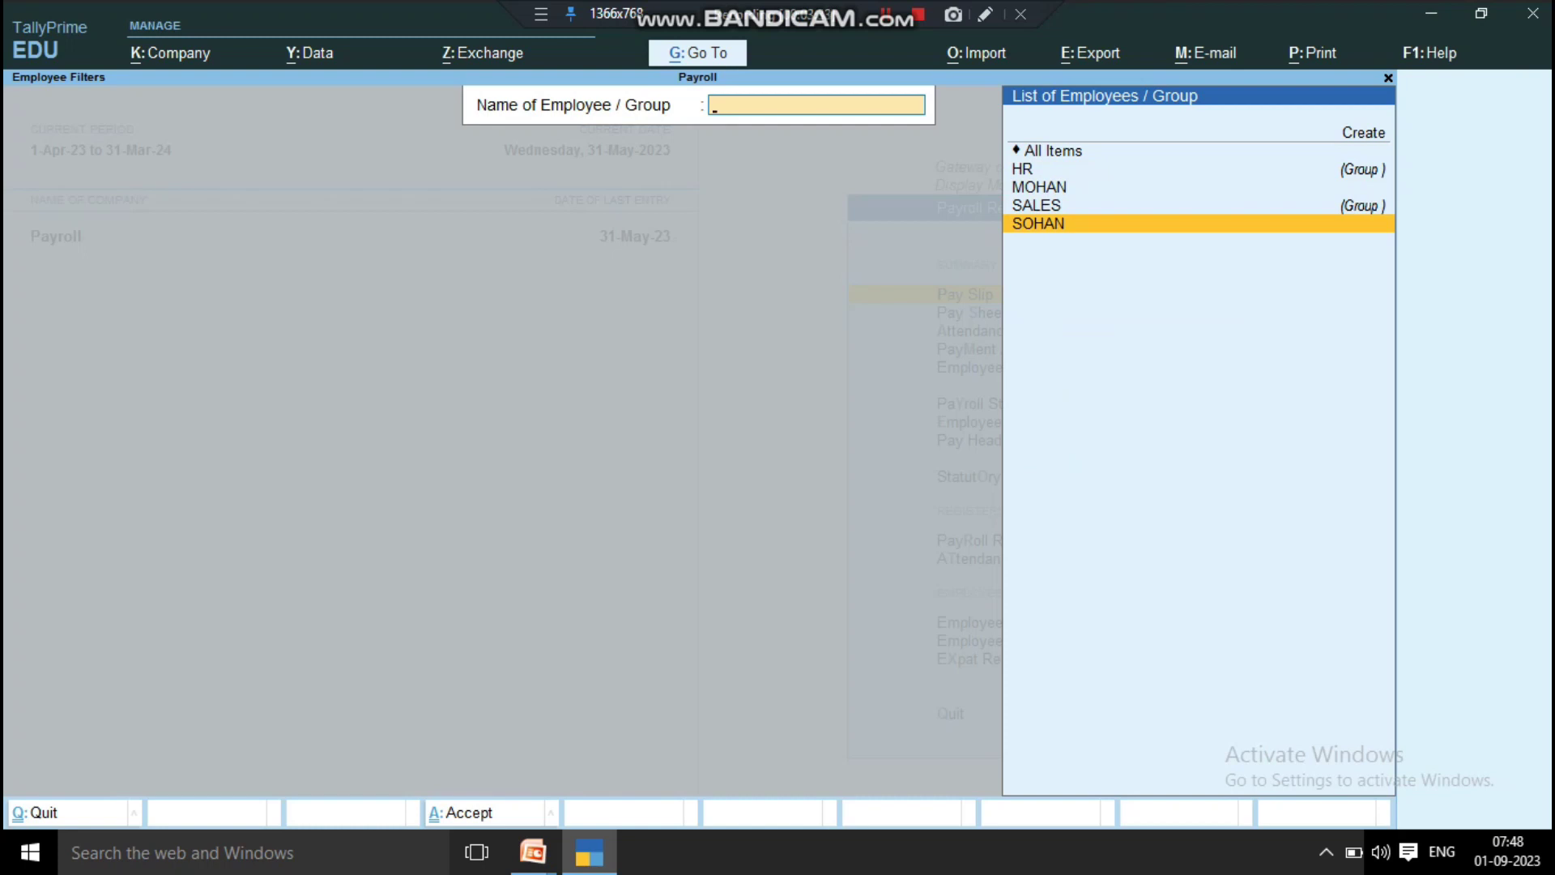
pyautogui.press('Return')
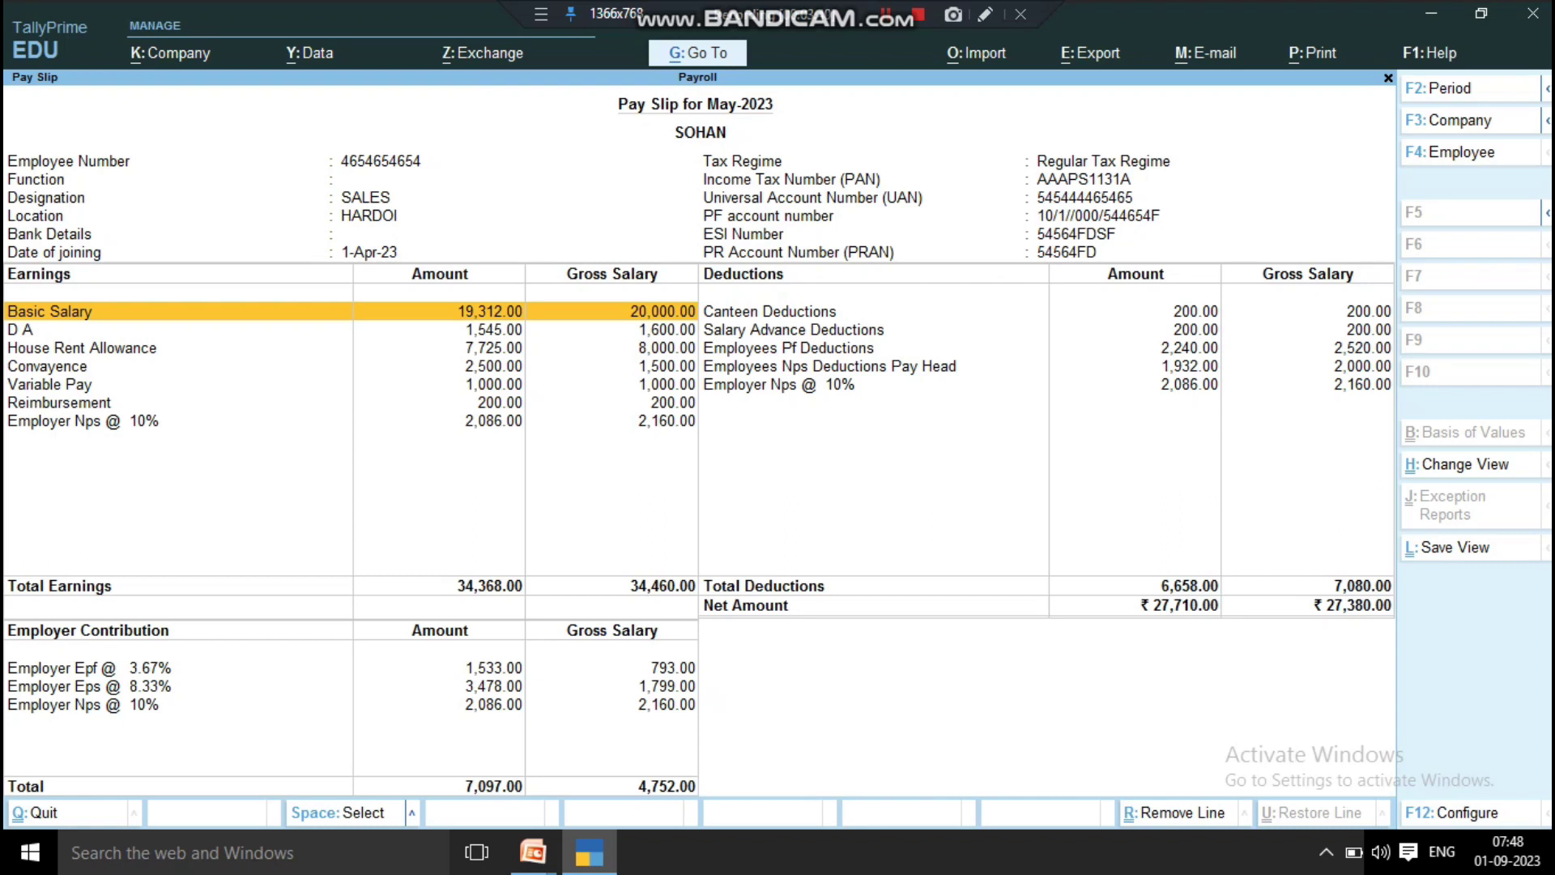
# - Set the pay slip period from 1 April to 1 May and look over its attendance lines
pyautogui.press('F2')
pyautogui.write('1 apr')
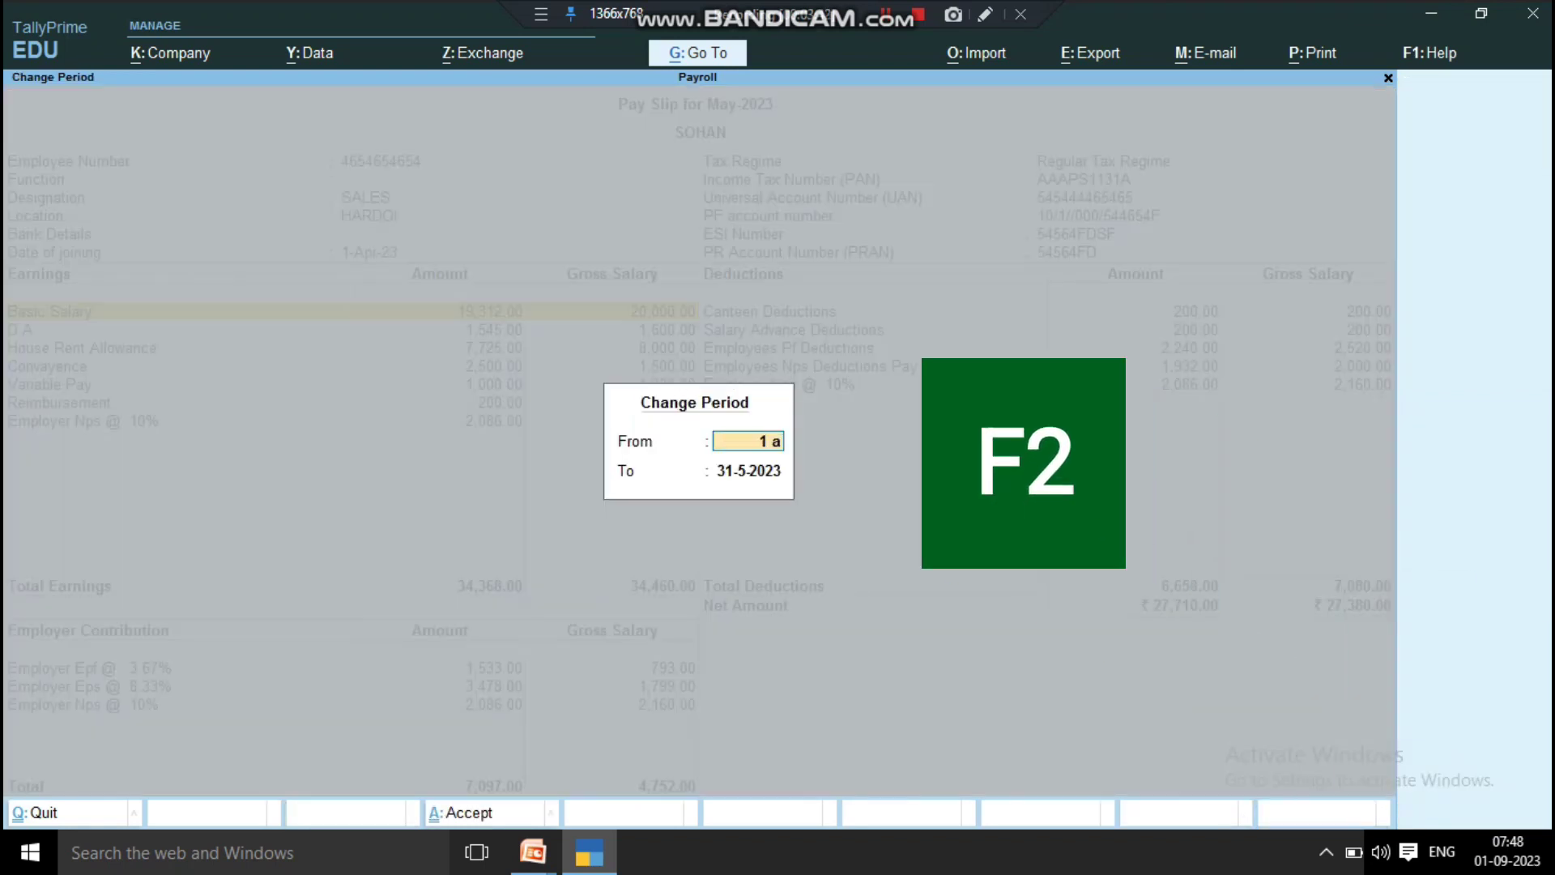
pyautogui.press('Return')
pyautogui.write('1 may')
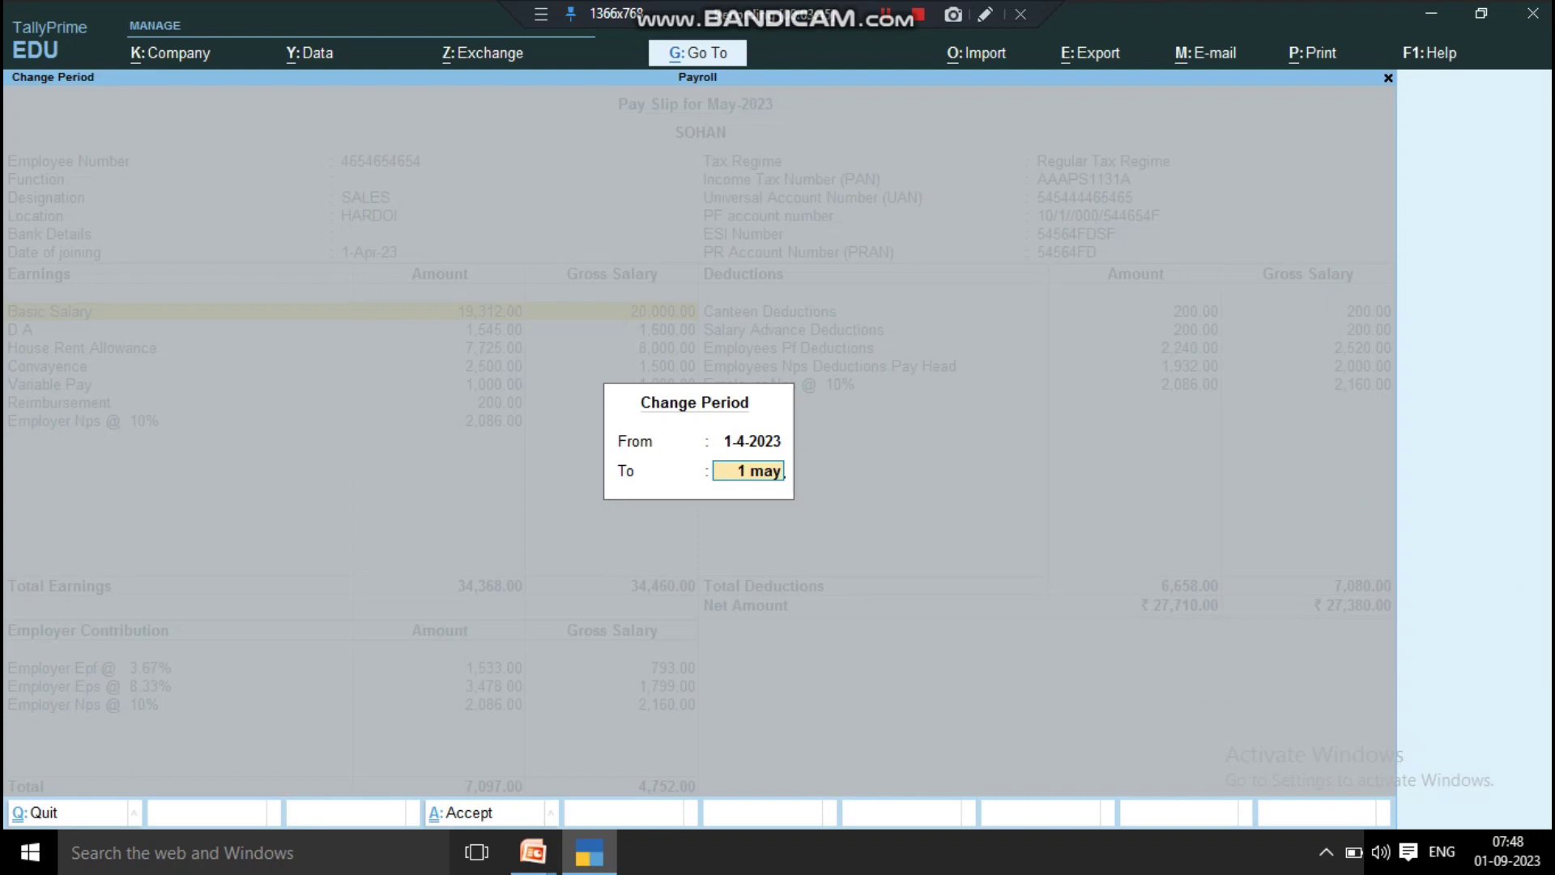
pyautogui.press('Return')
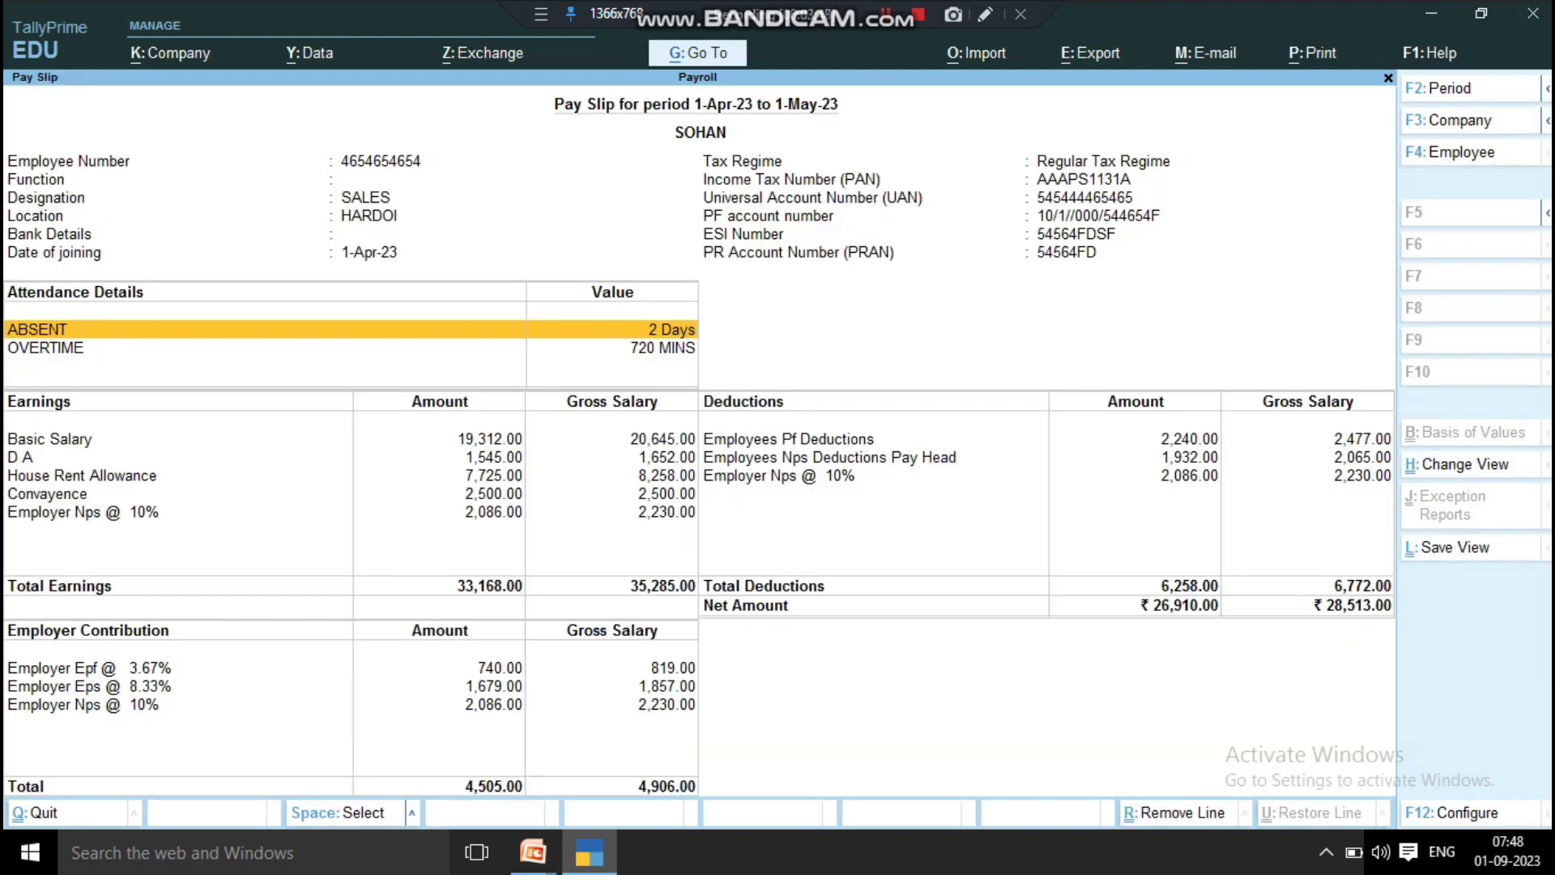
pyautogui.press('Down')
pyautogui.press('Down')
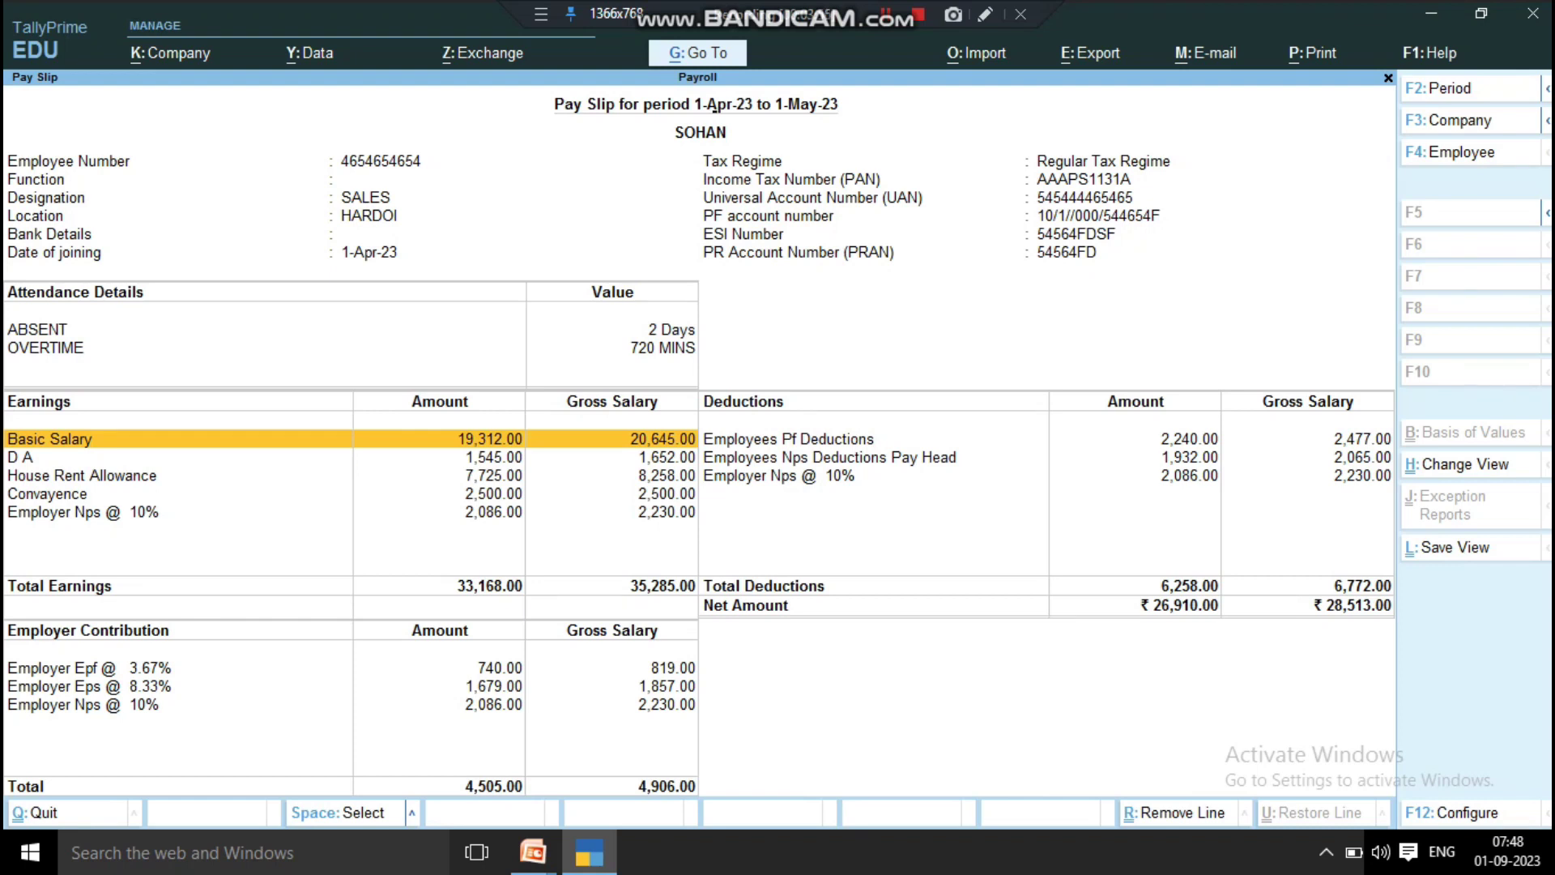
pyautogui.press('Escape')
pyautogui.press('Down')
pyautogui.press('Down')
pyautogui.press('Down')
pyautogui.press('Down')
pyautogui.press('Return')
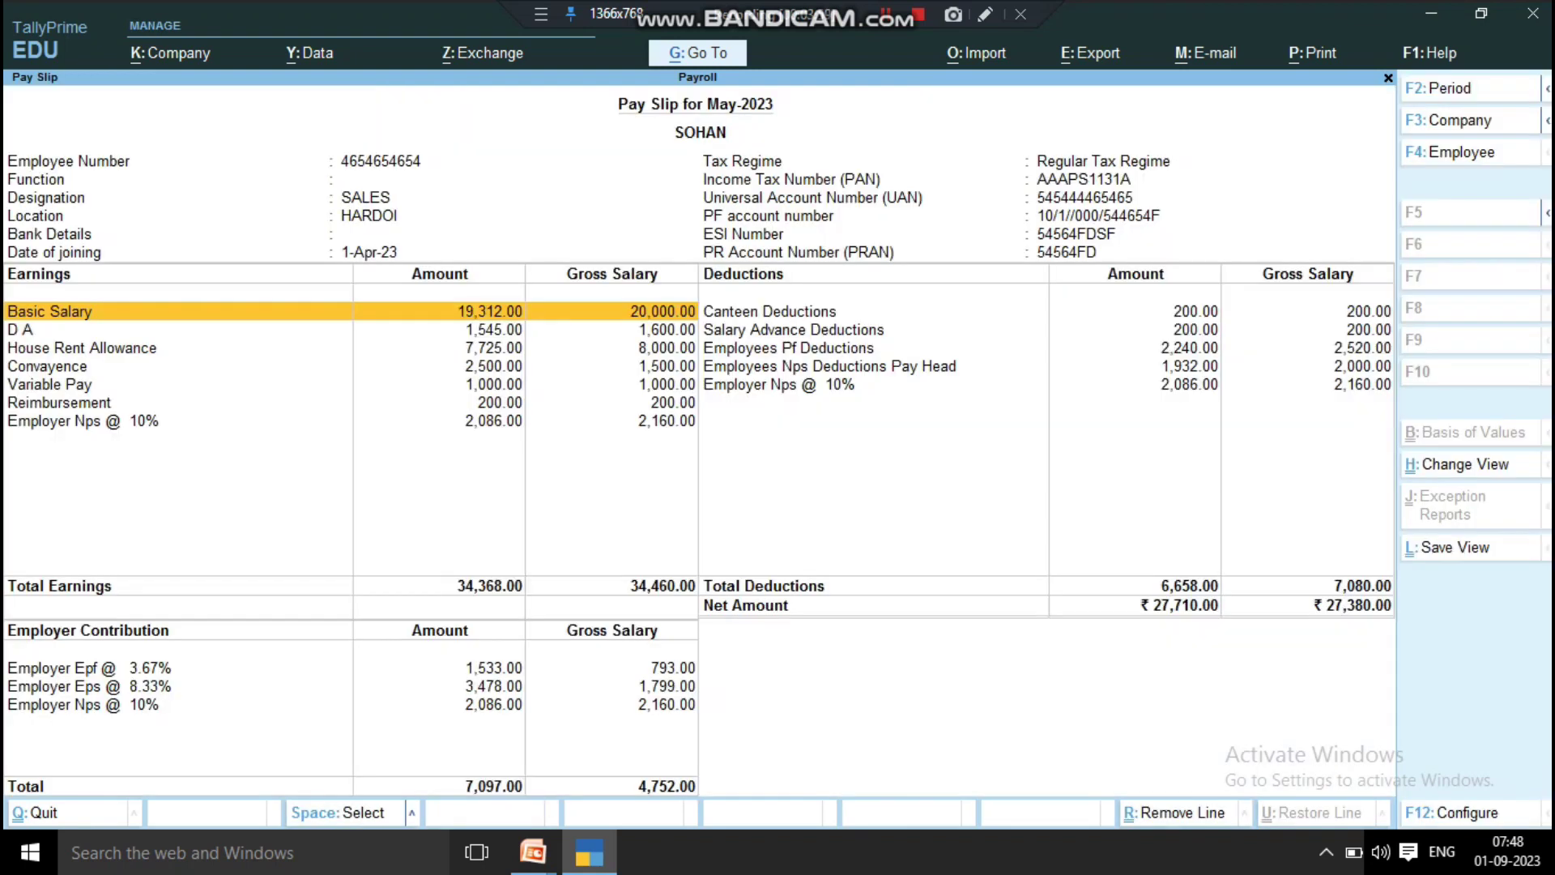
# - Return to the employee list and open the pay slip of the employee listed between the HR and SALES groups
pyautogui.press('Escape')
pyautogui.press('Down')
pyautogui.press('Down')
pyautogui.press('Return')
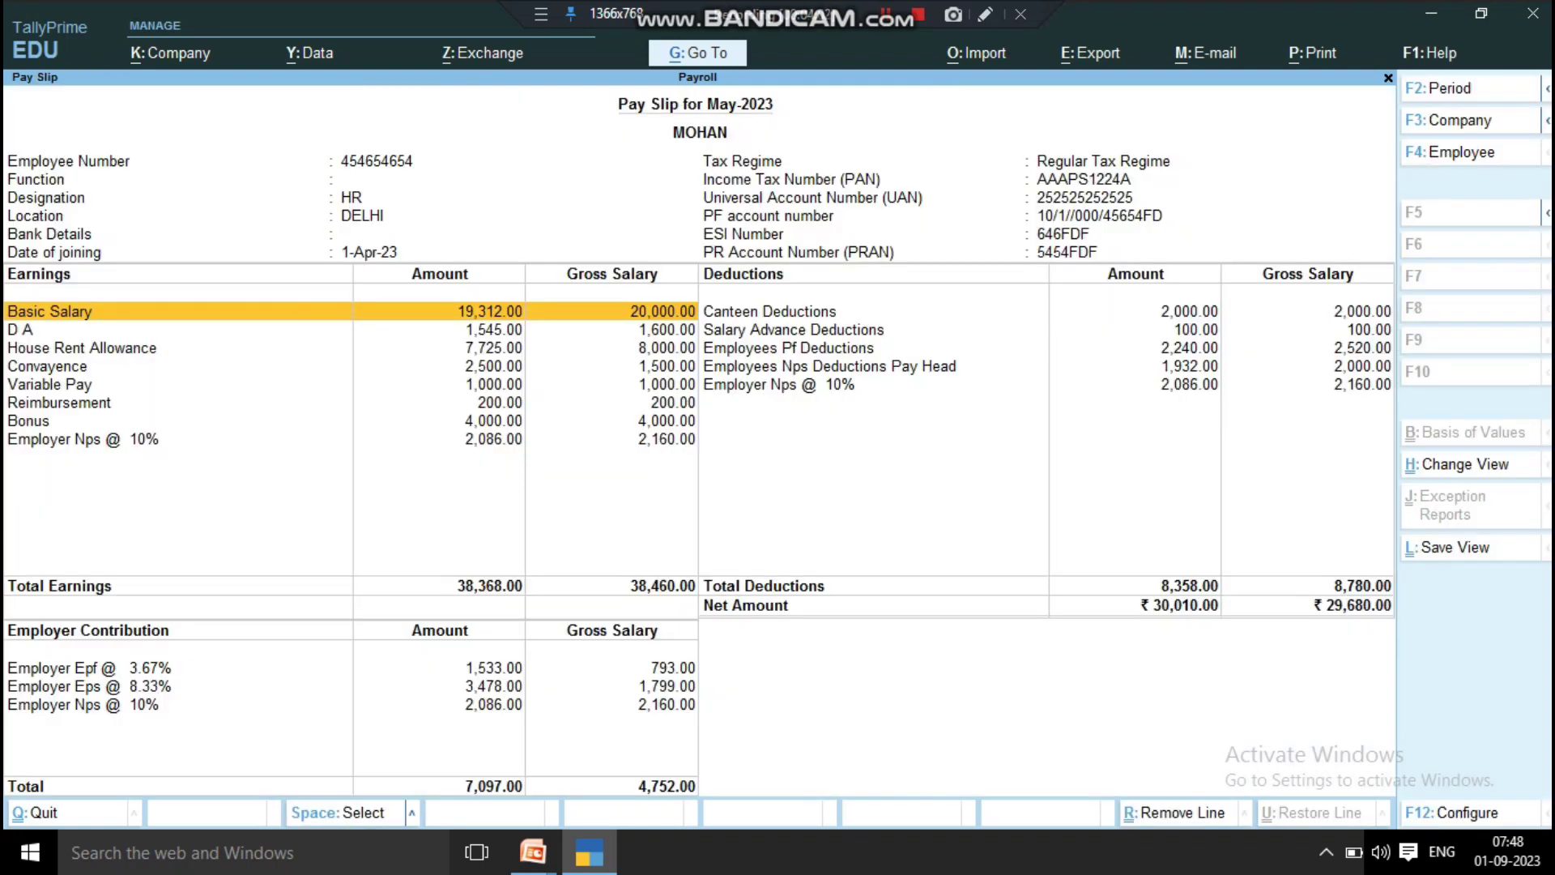
# - Set this employee's pay slip period from 1 April to 1 May
pyautogui.press('F2')
pyautogui.write('1 apr')
pyautogui.press('Return')
pyautogui.write('1 may')
pyautogui.press('Return')
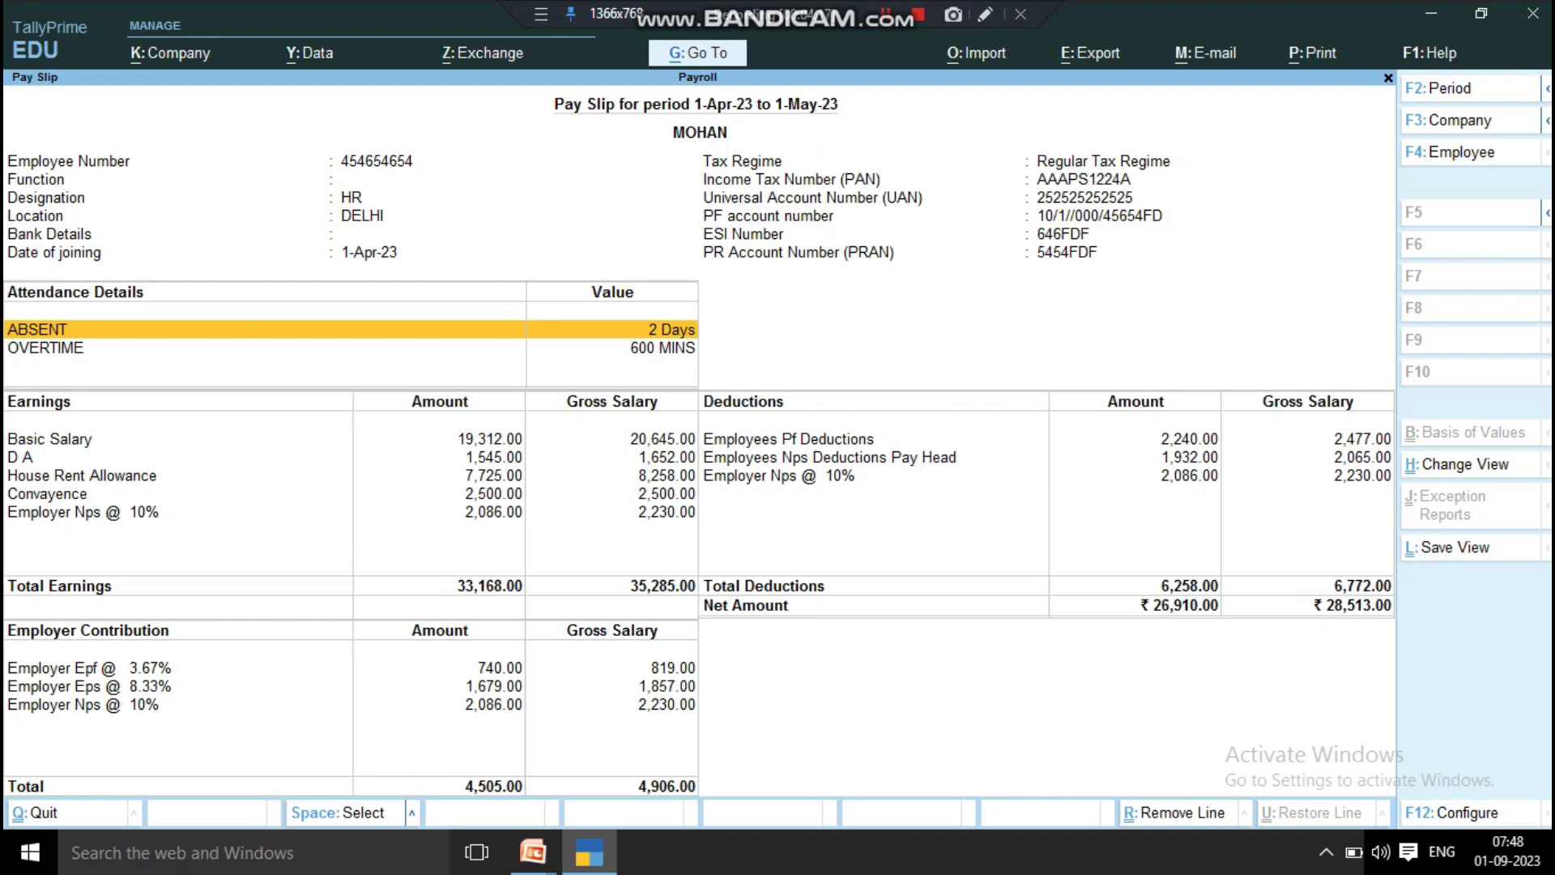
# - Review the attendance, earnings, deductions and employer contribution lines of the HR employee's pay slip
pyautogui.press('Down')
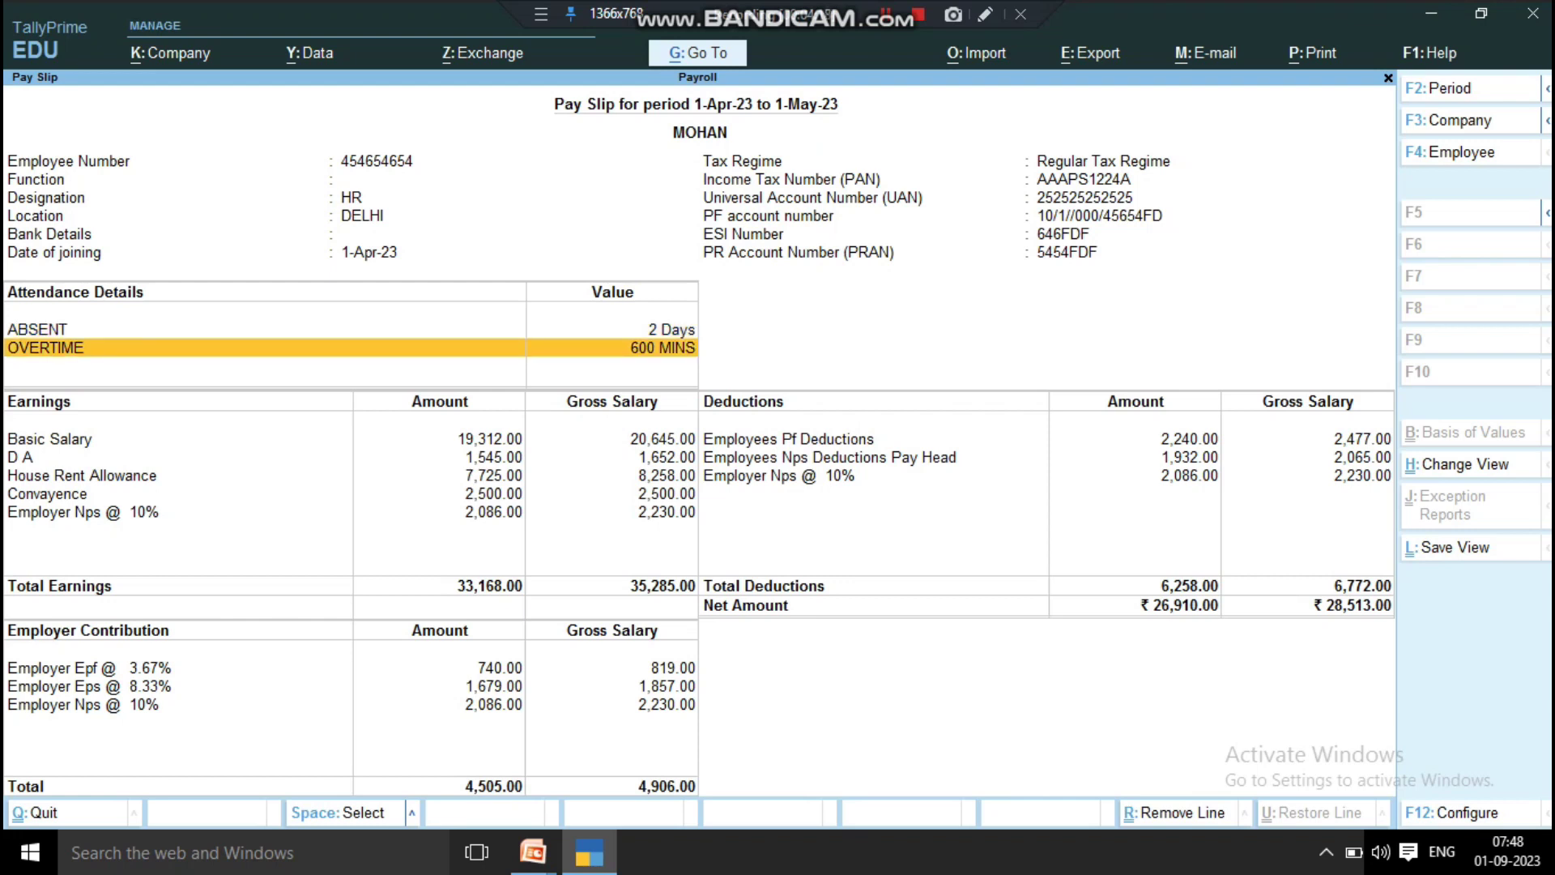
pyautogui.press('Down')
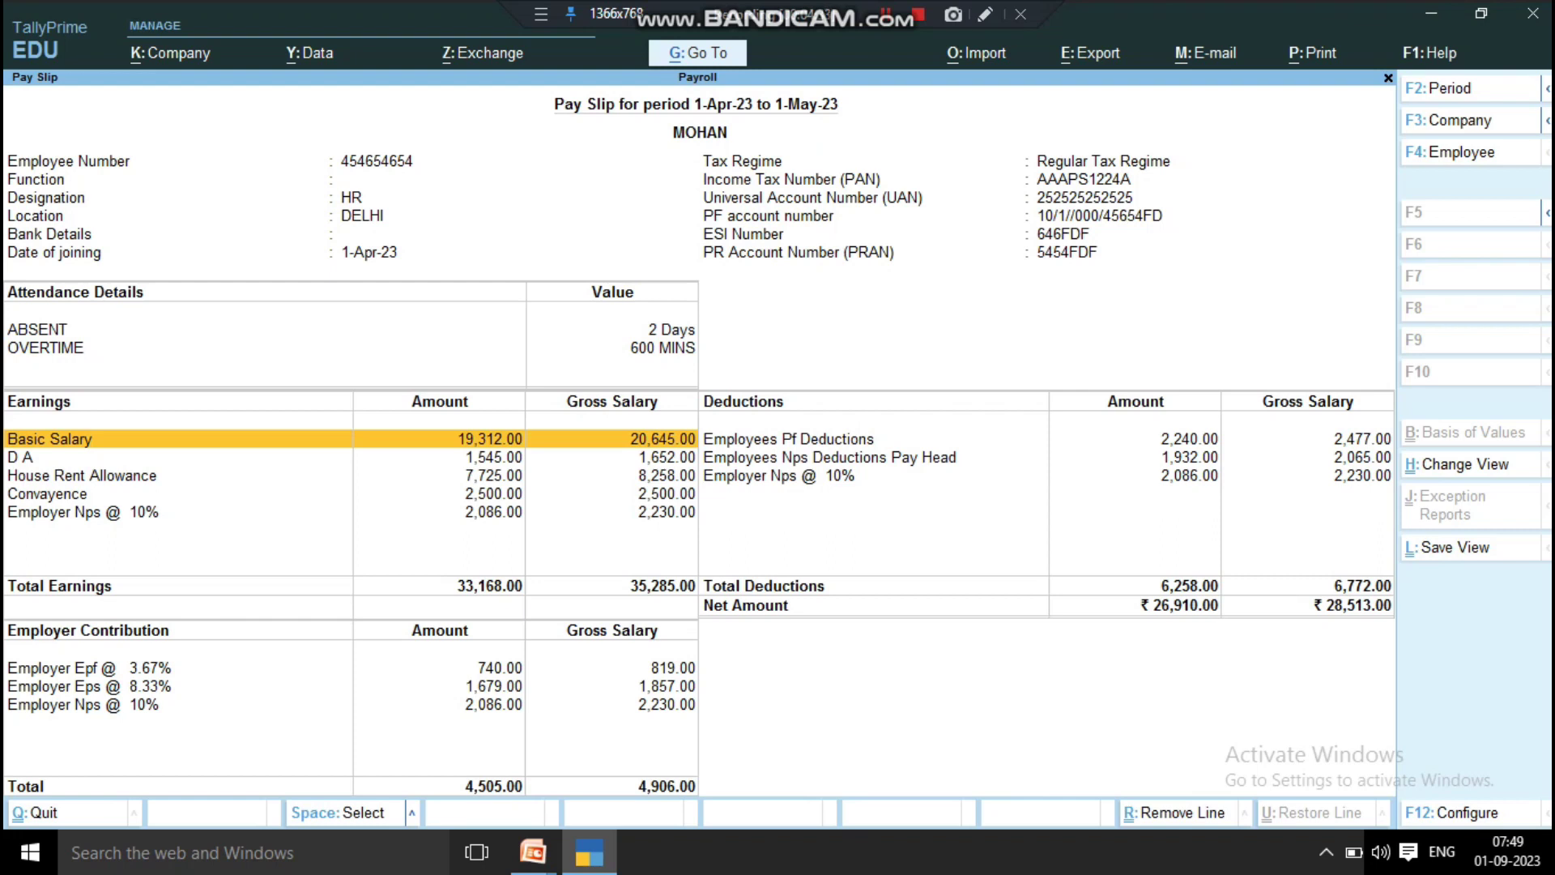
pyautogui.press('Down')
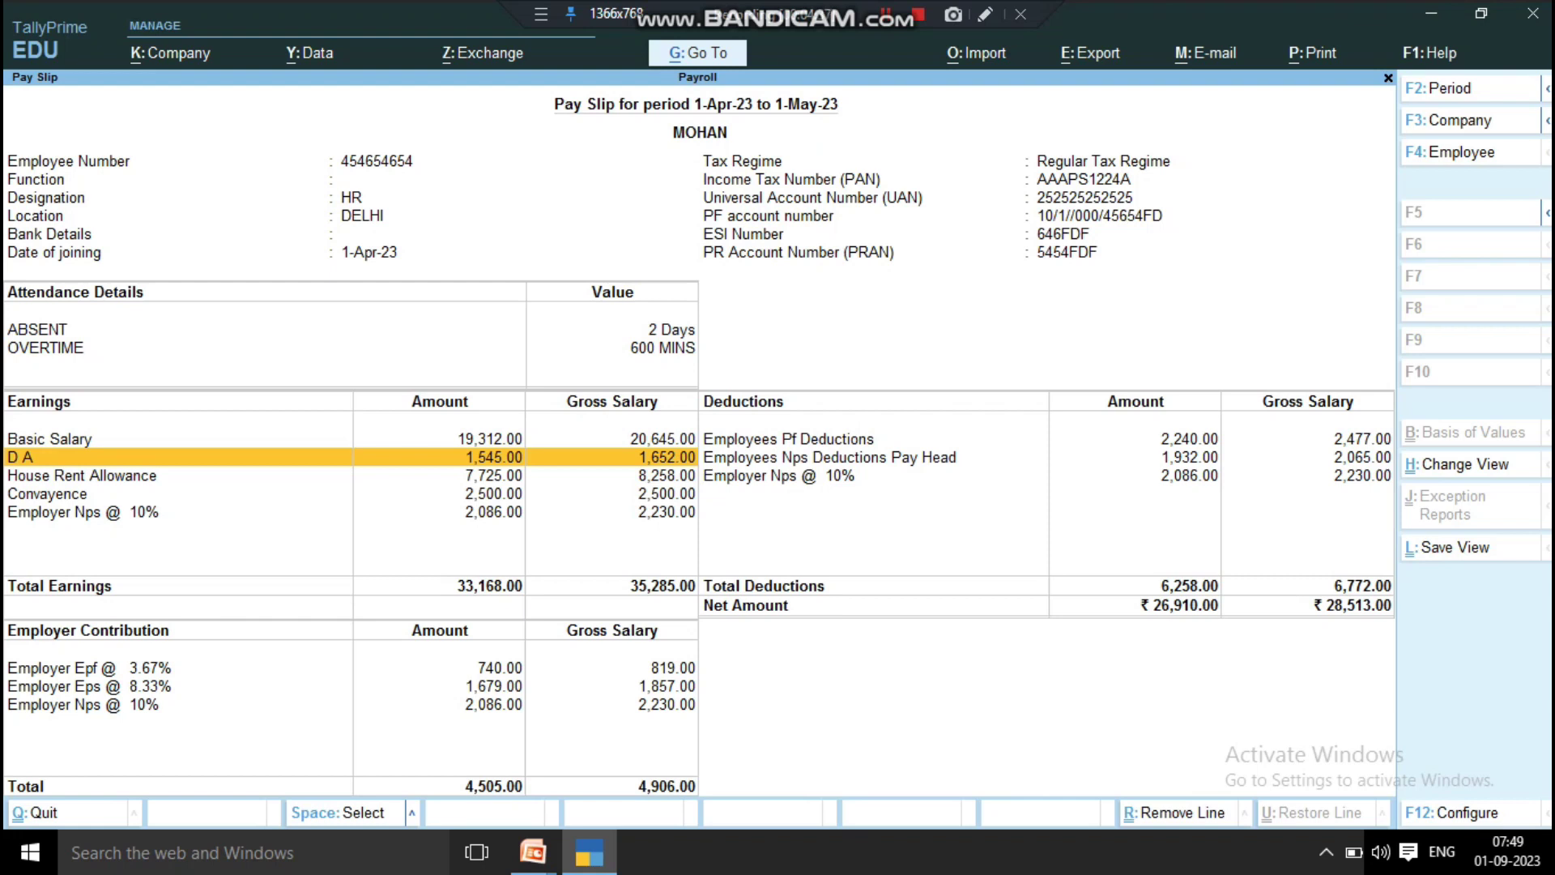
pyautogui.press('Down')
pyautogui.press('Down')
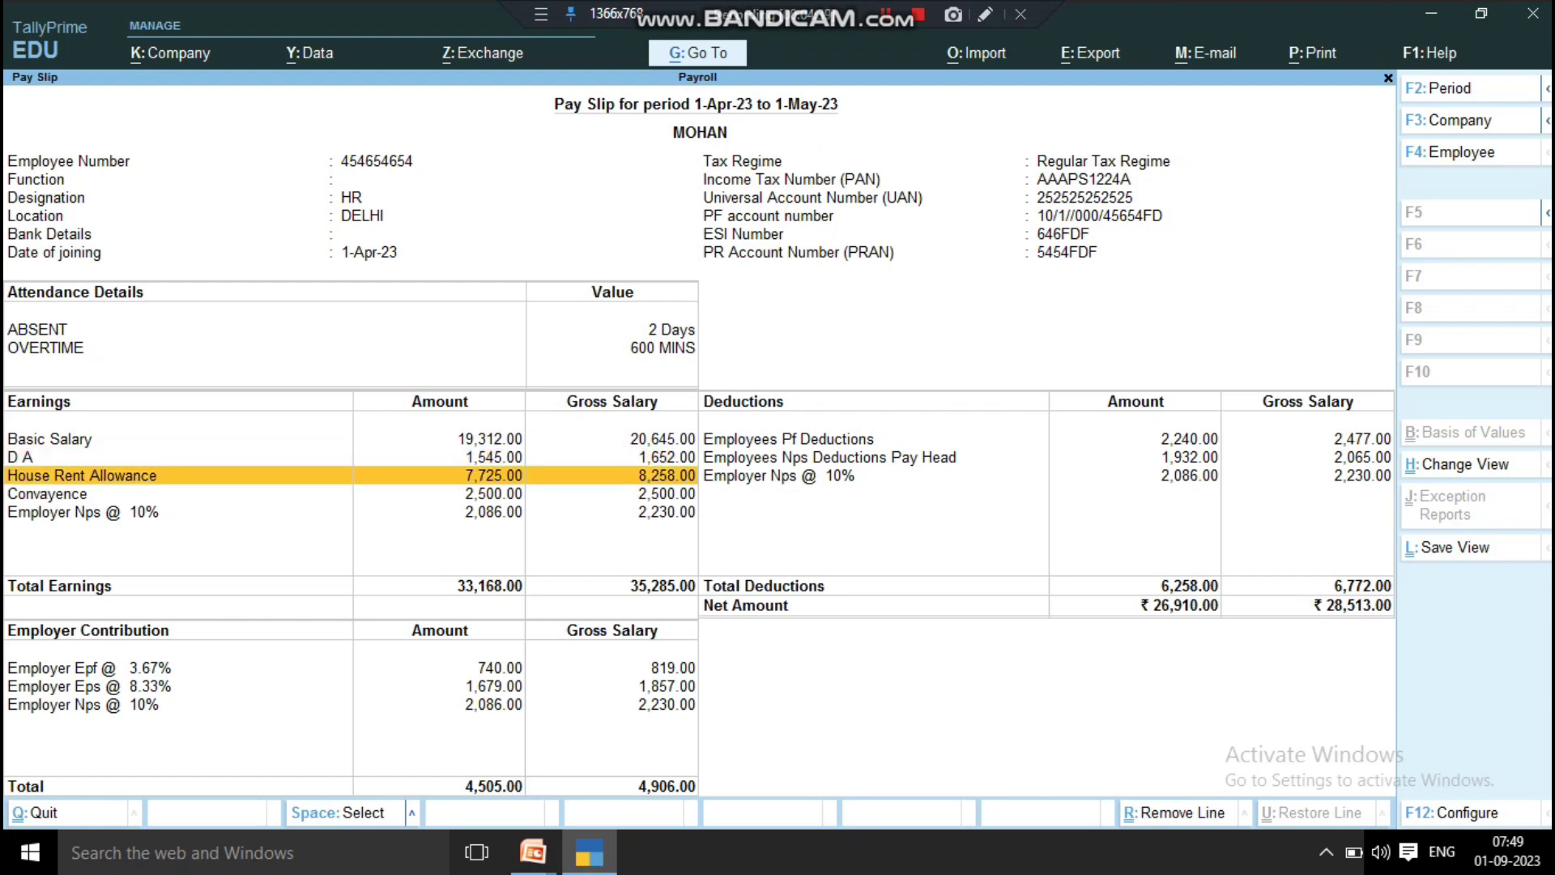
pyautogui.press('Down')
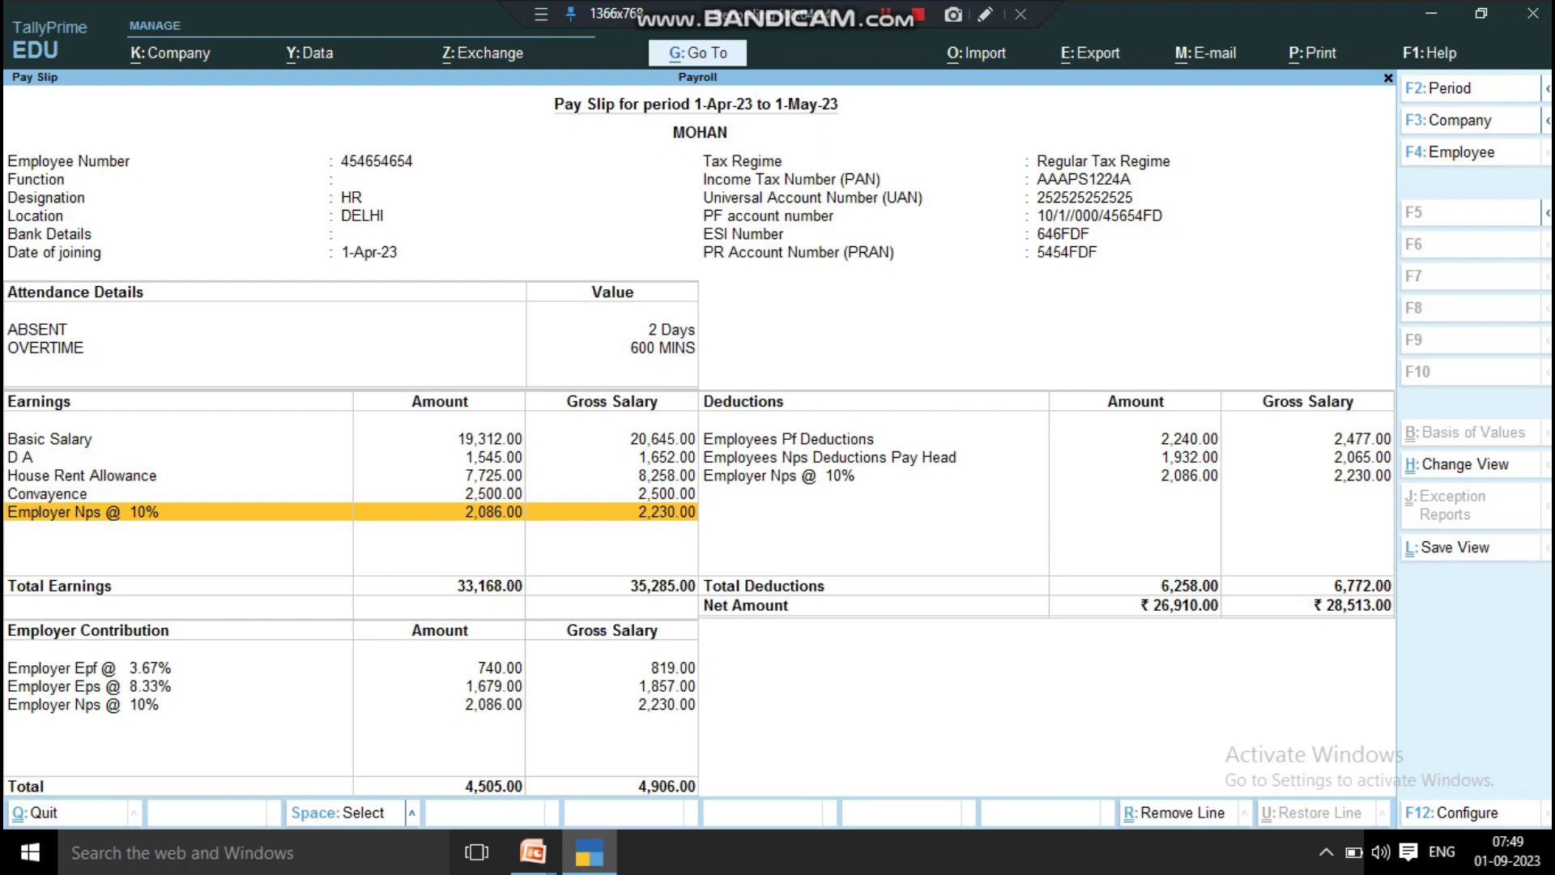
pyautogui.press('Down')
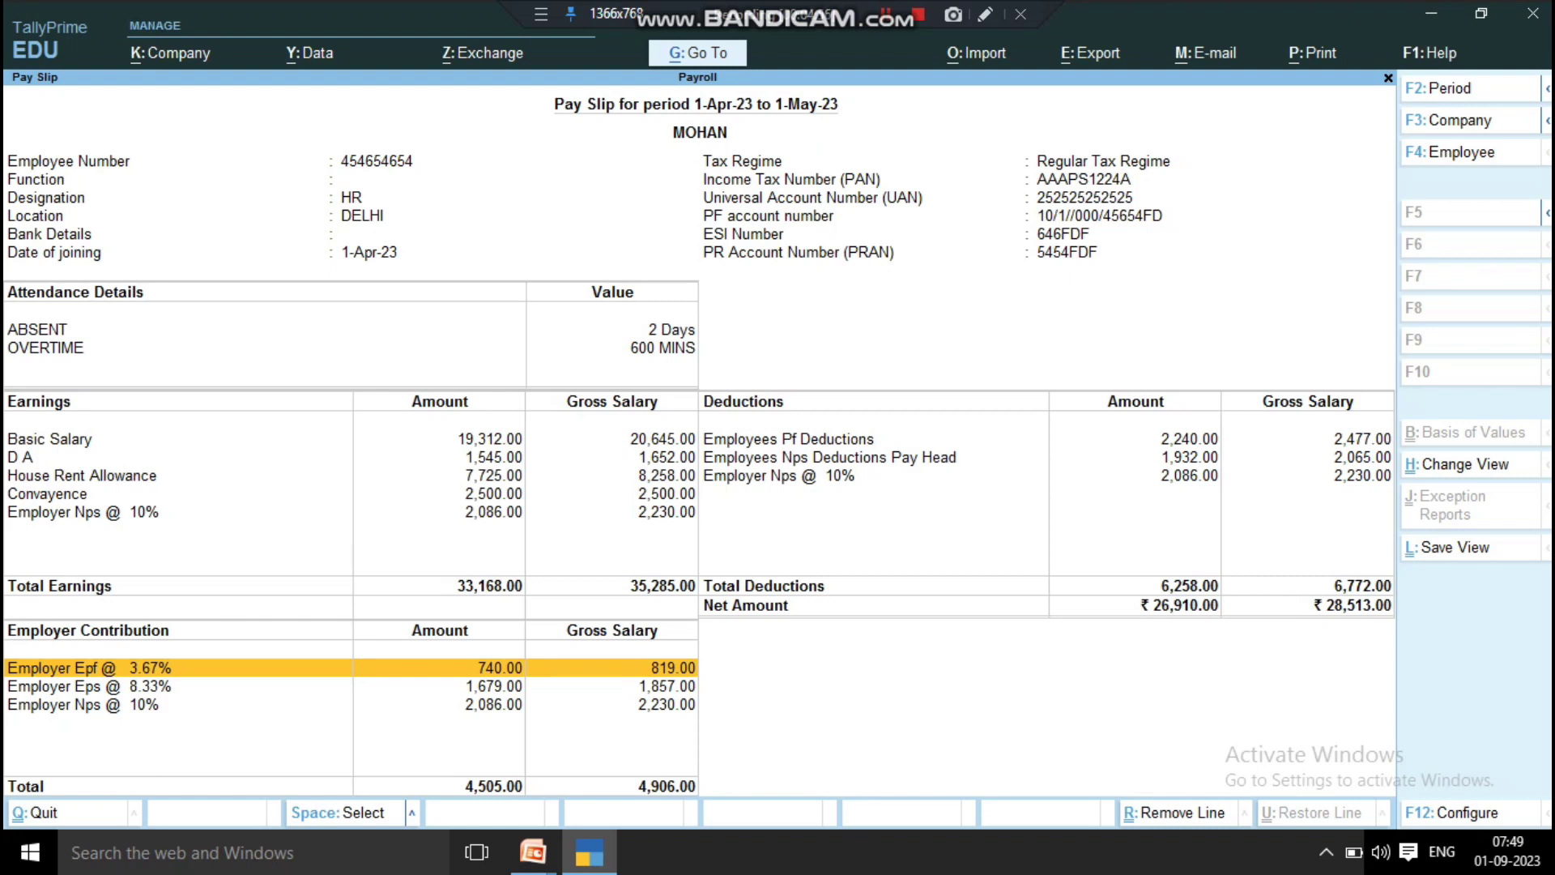
pyautogui.press('Right')
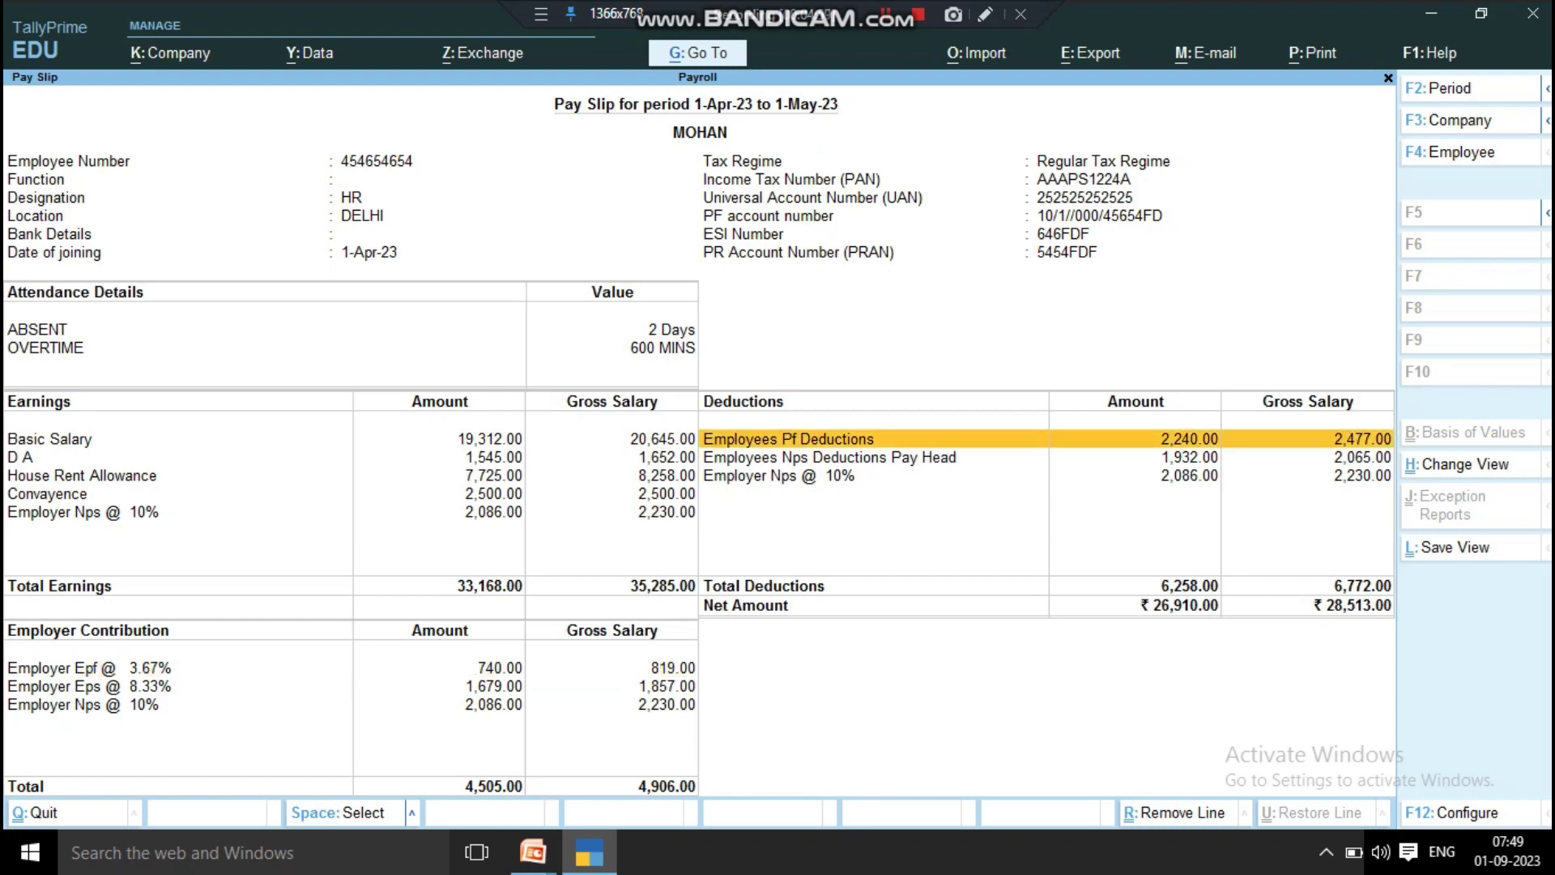
pyautogui.press('Down')
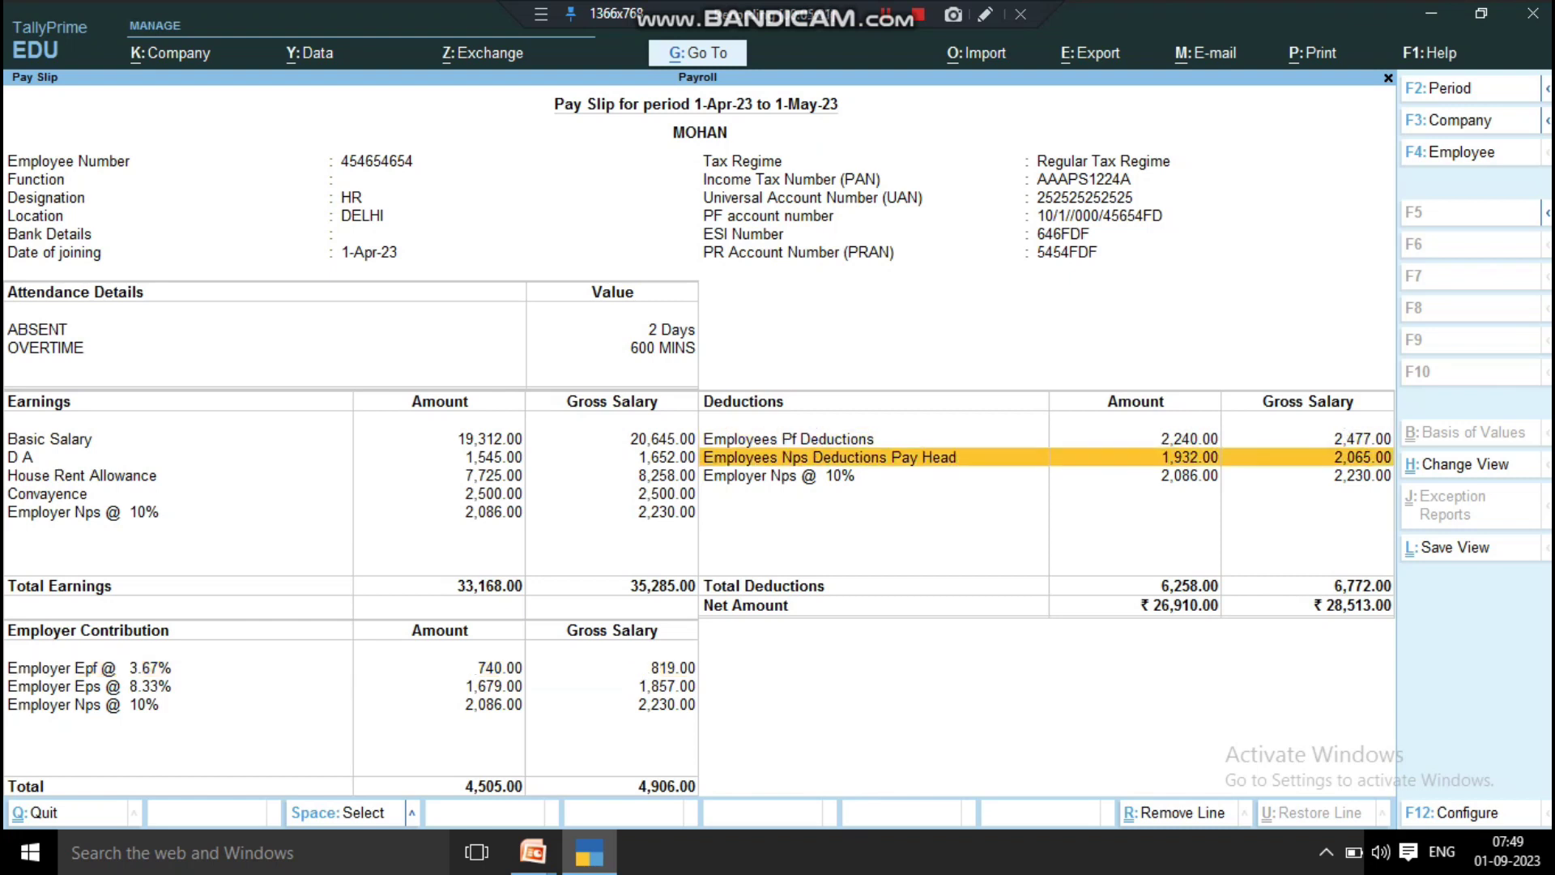
pyautogui.press('Down')
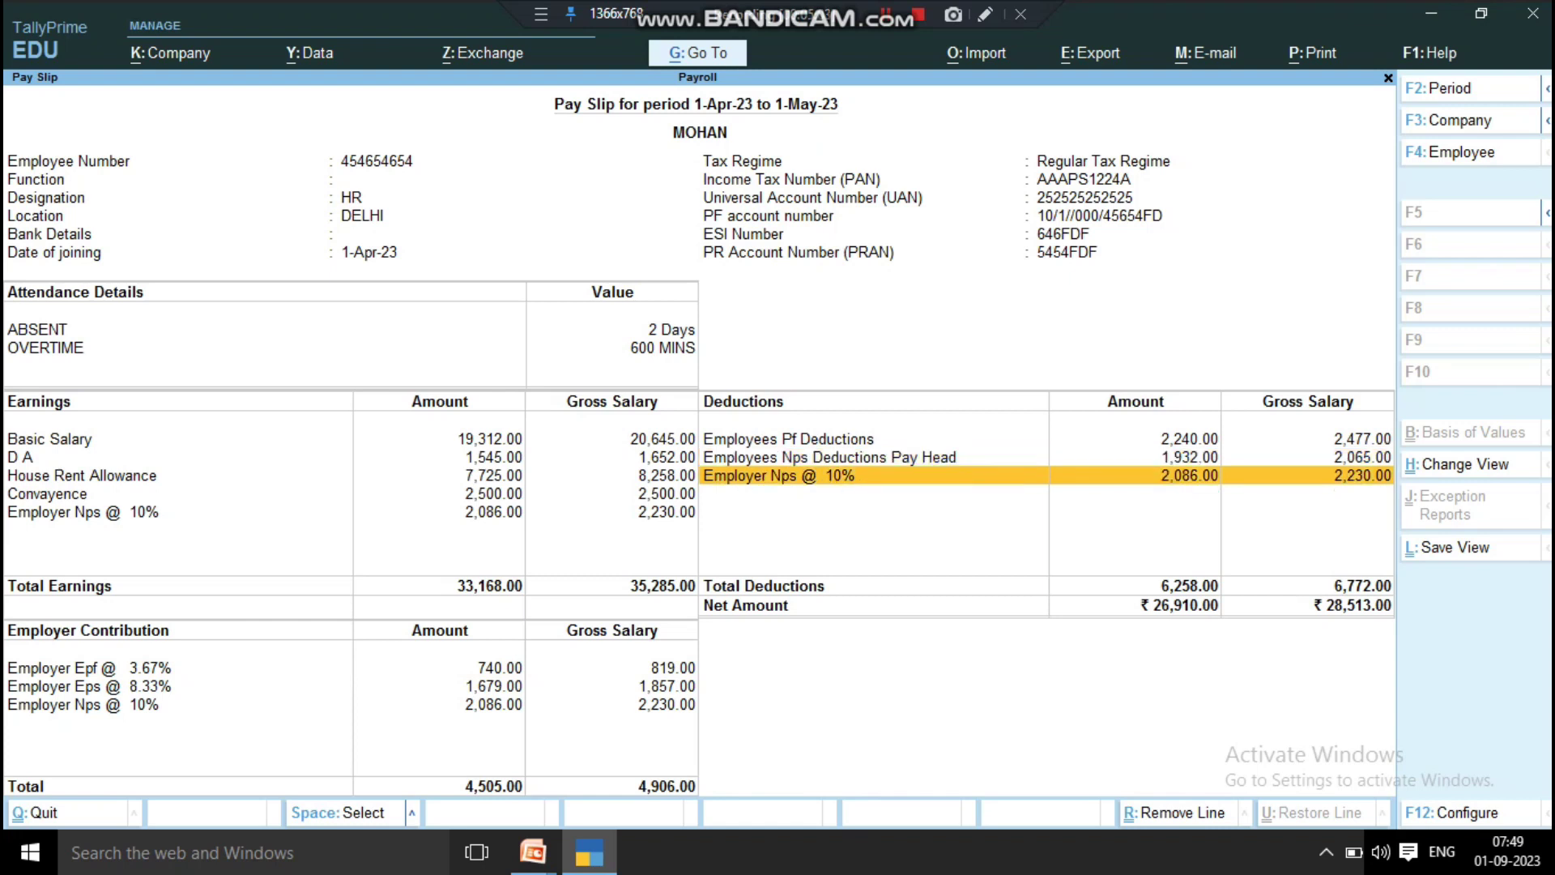
pyautogui.press('Up')
pyautogui.press('Up')
pyautogui.press('Down')
pyautogui.press('Down')
pyautogui.press('Down')
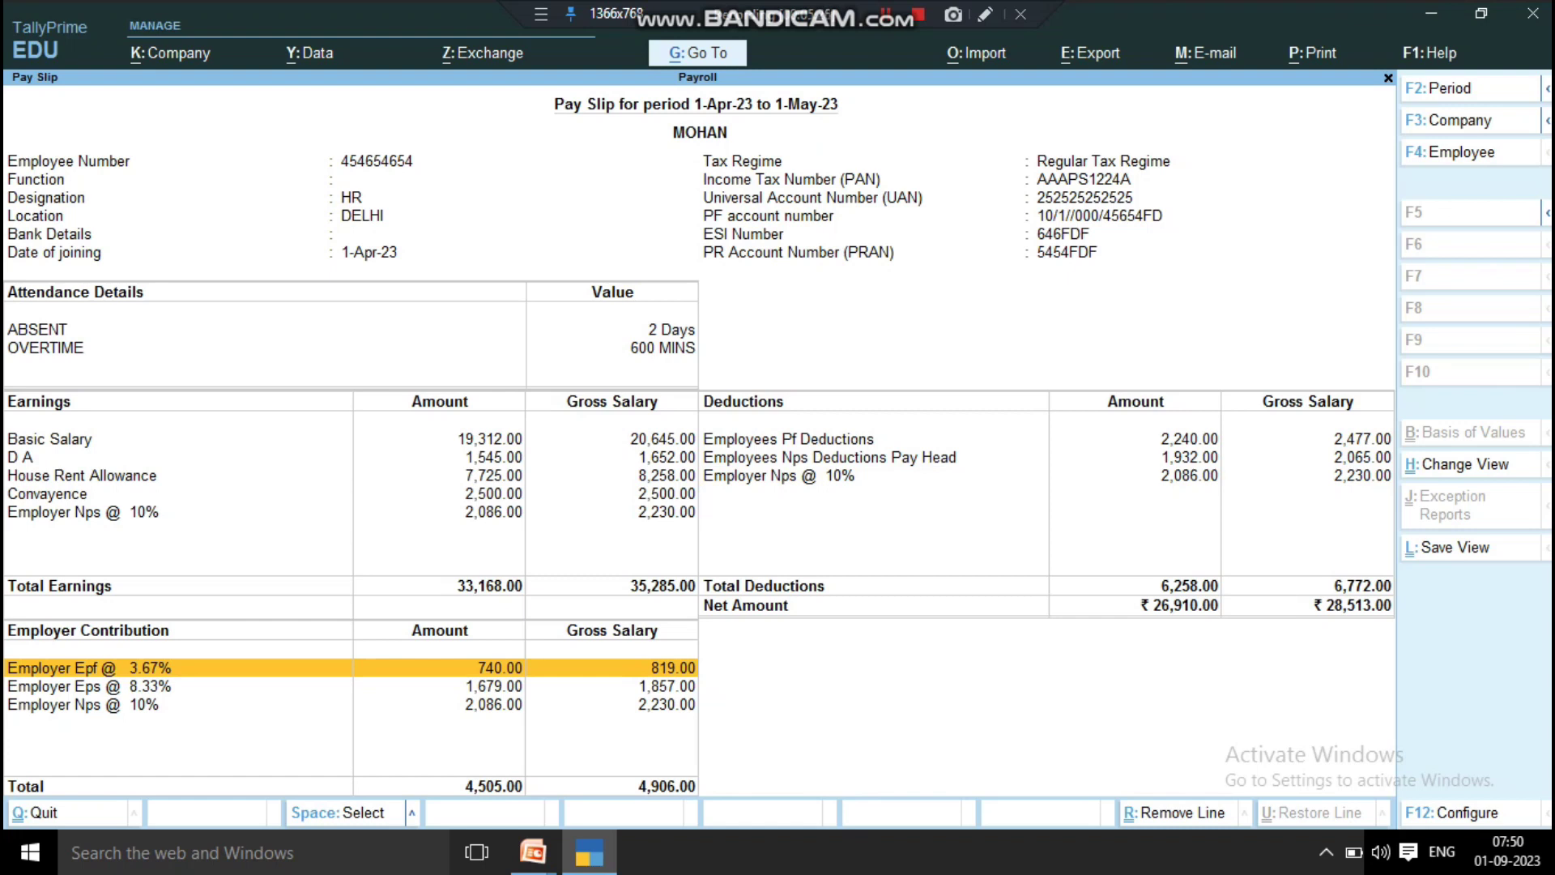
# - Set Show Vertical Pay Slip to Yes in the report configuration and look through the stacked sections
pyautogui.press('F12')
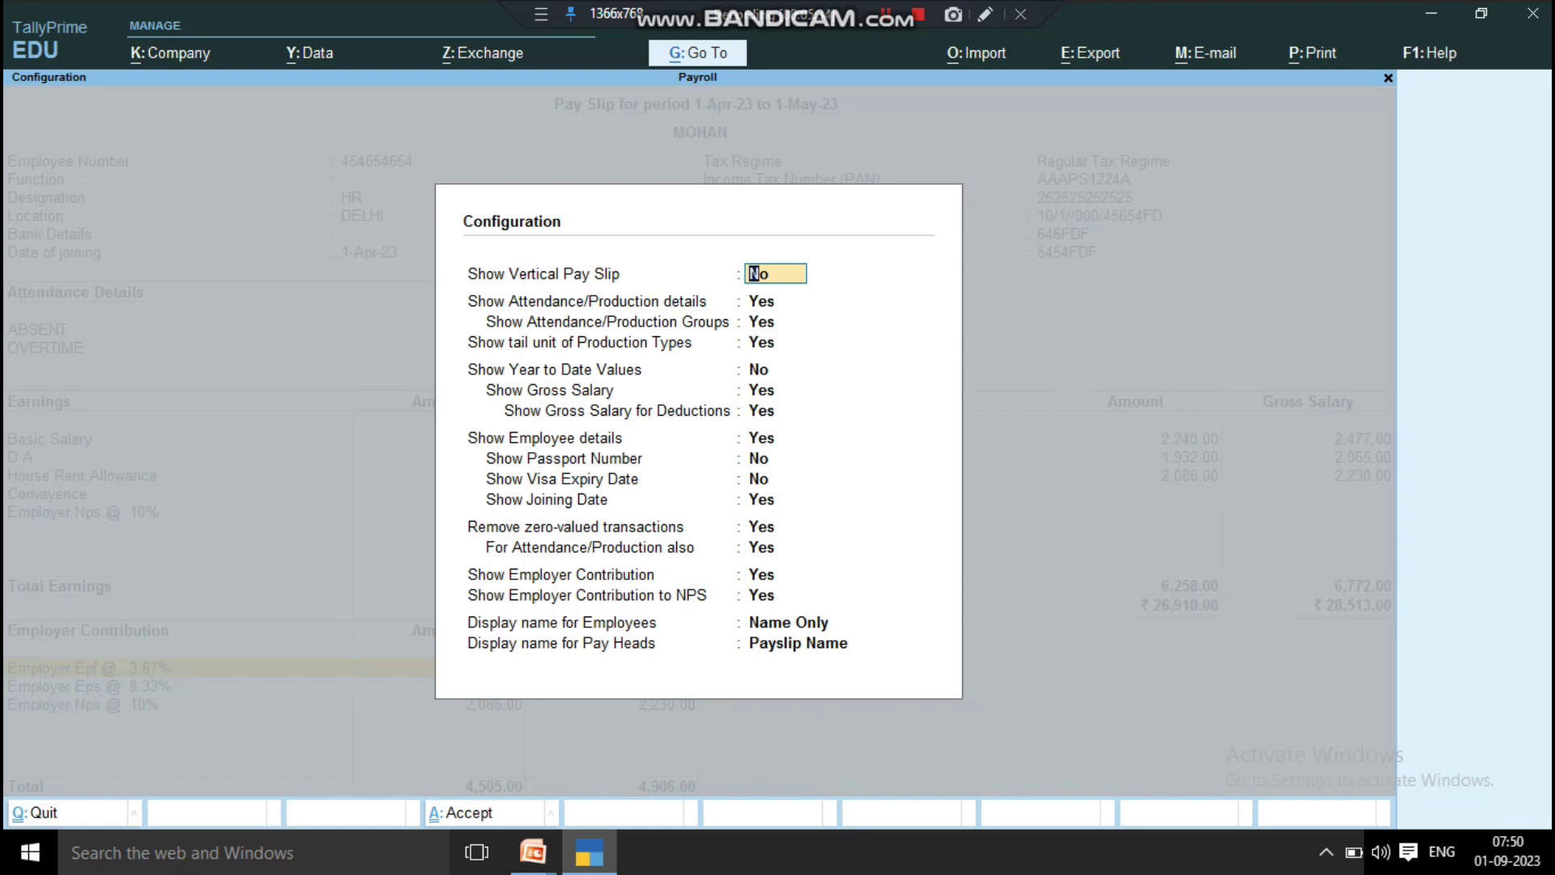
pyautogui.press('y')
pyautogui.hotkey('ctrl', 'a')
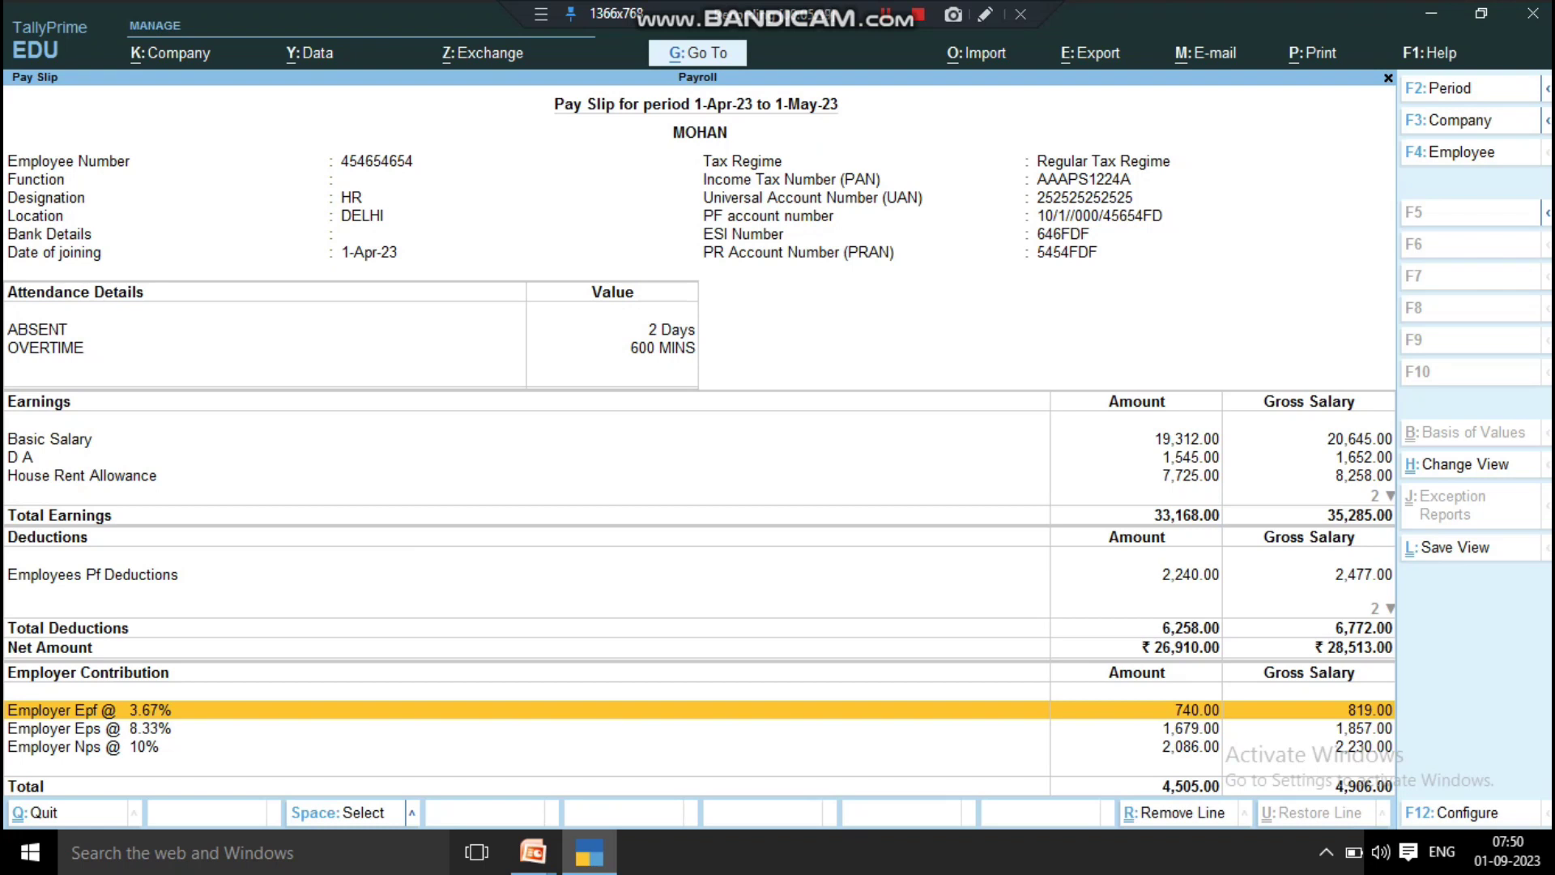
pyautogui.press('Up')
pyautogui.press('Up')
pyautogui.press('Down')
pyautogui.press('Down')
pyautogui.press('Up')
pyautogui.press('Up')
pyautogui.press('Up')
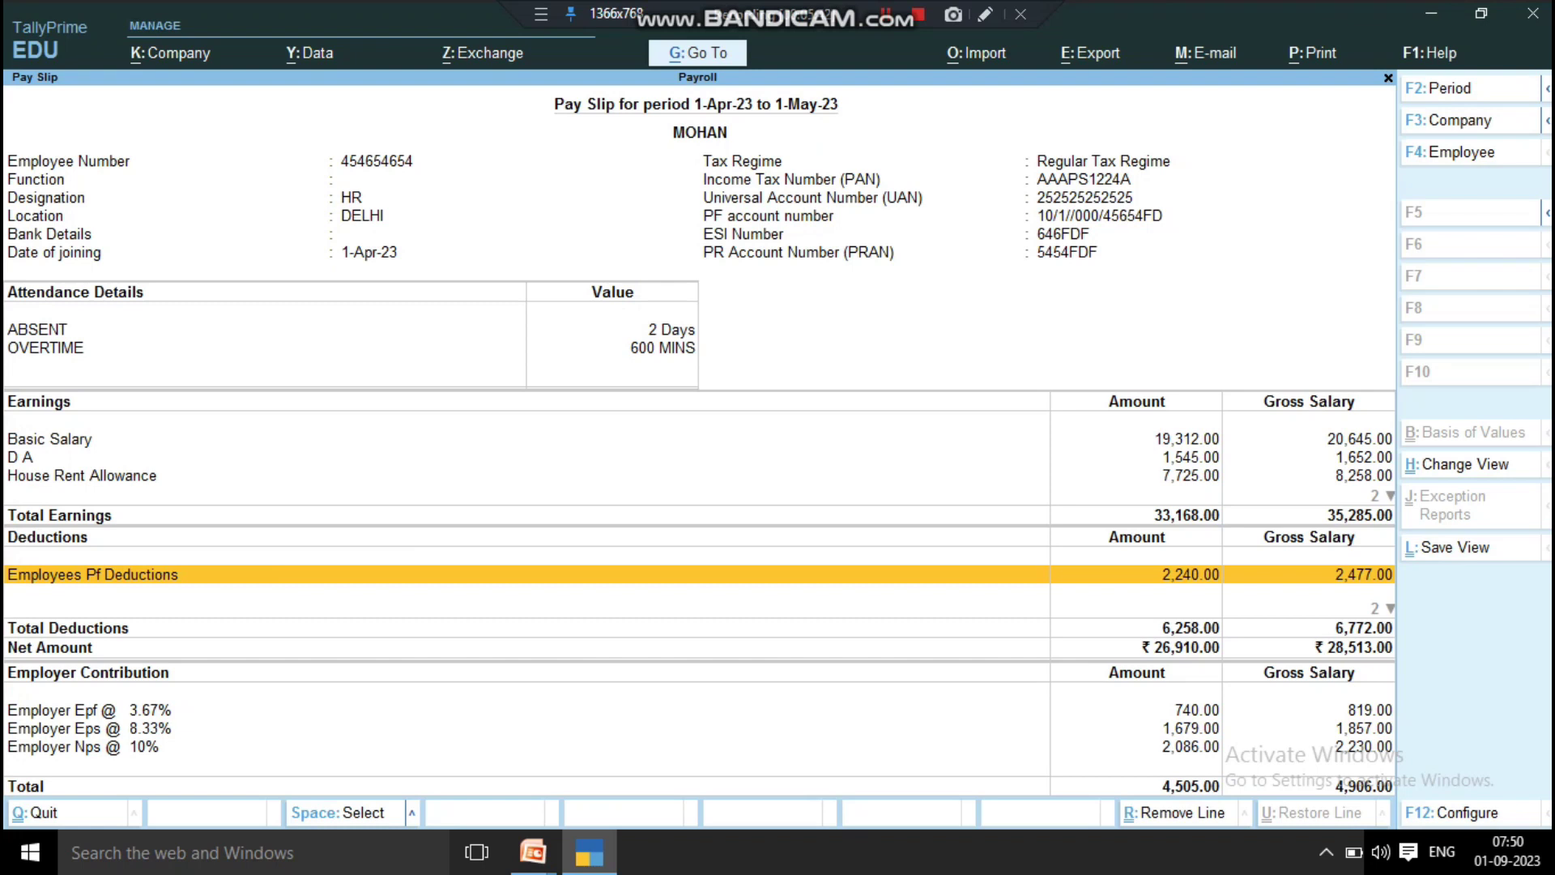
# - Set Show Vertical Pay Slip back to No in the report configuration and accept it
pyautogui.press('F12')
pyautogui.write('n')
pyautogui.press('Return')
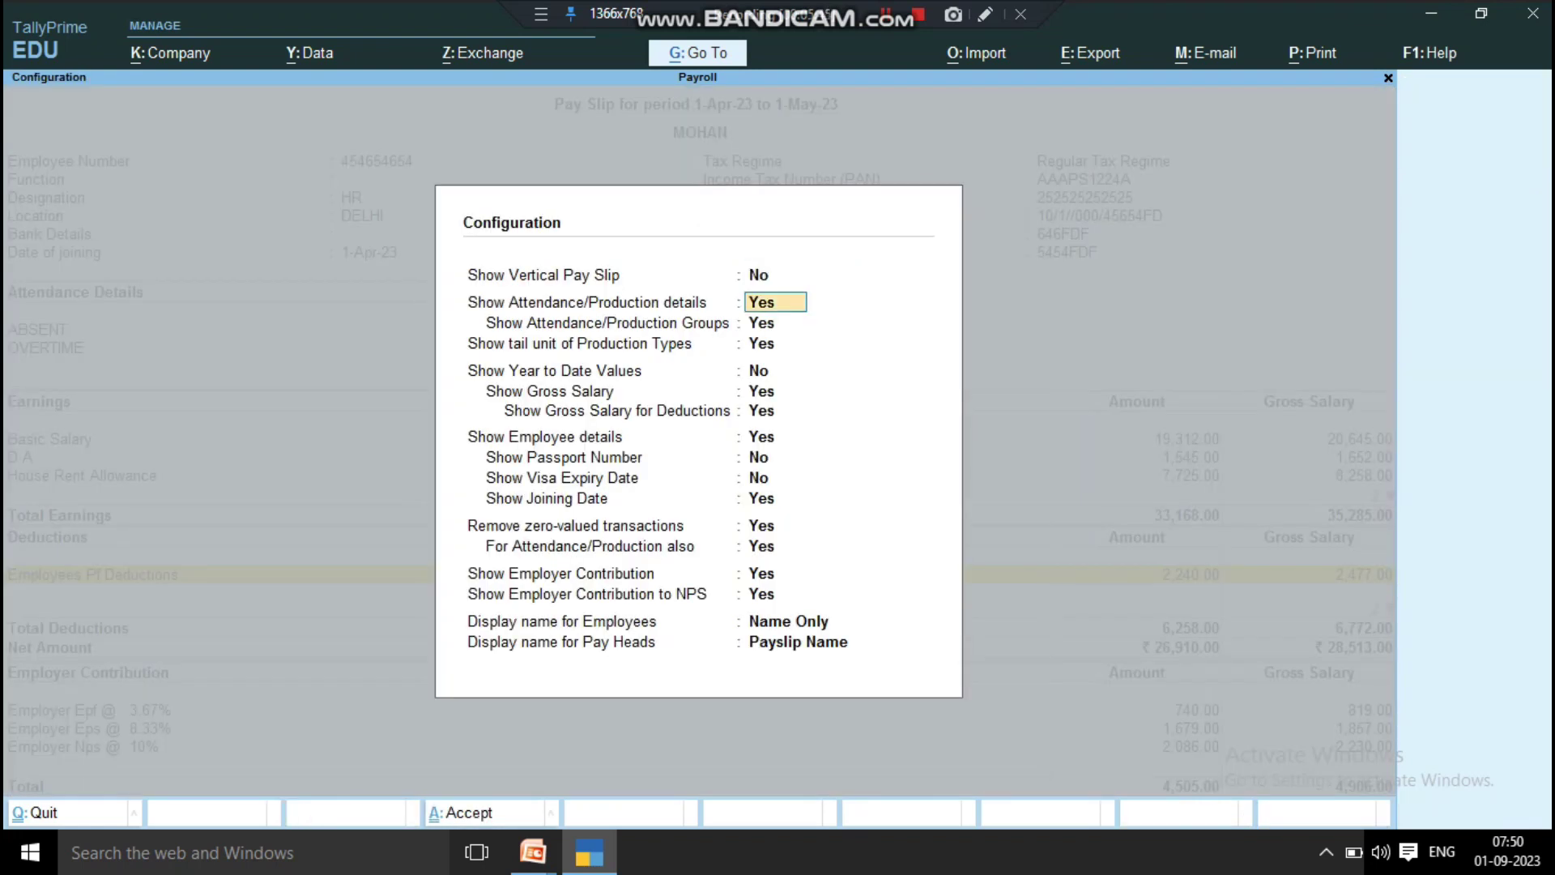
pyautogui.hotkey('ctrl', 'a')
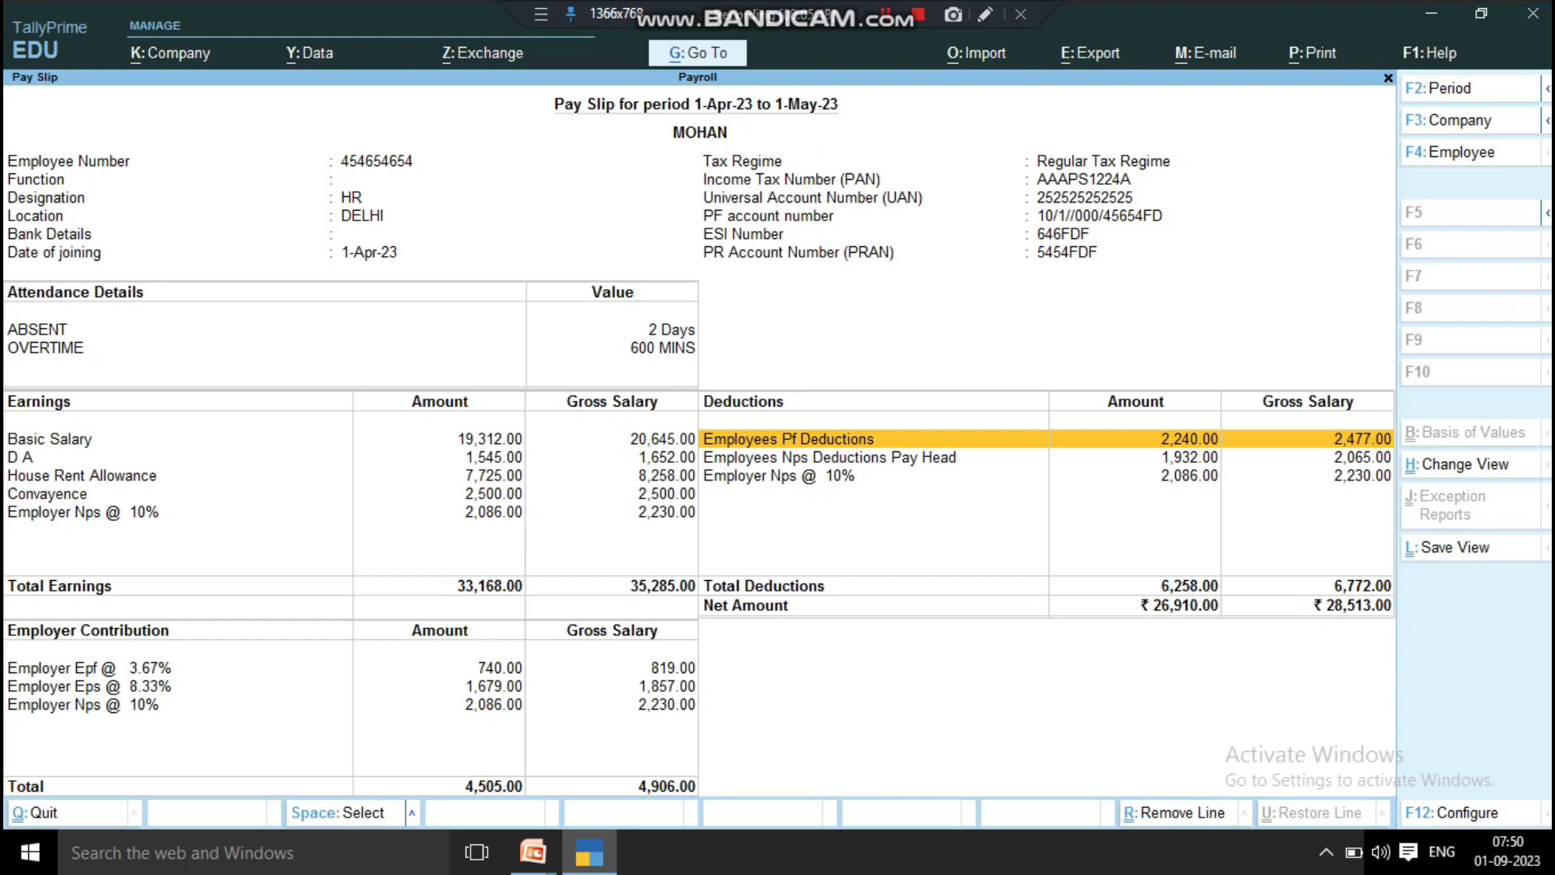
# - Close the pay slip and open the Pay Sheet for the individual employee listed under the HR group
pyautogui.press('Escape')
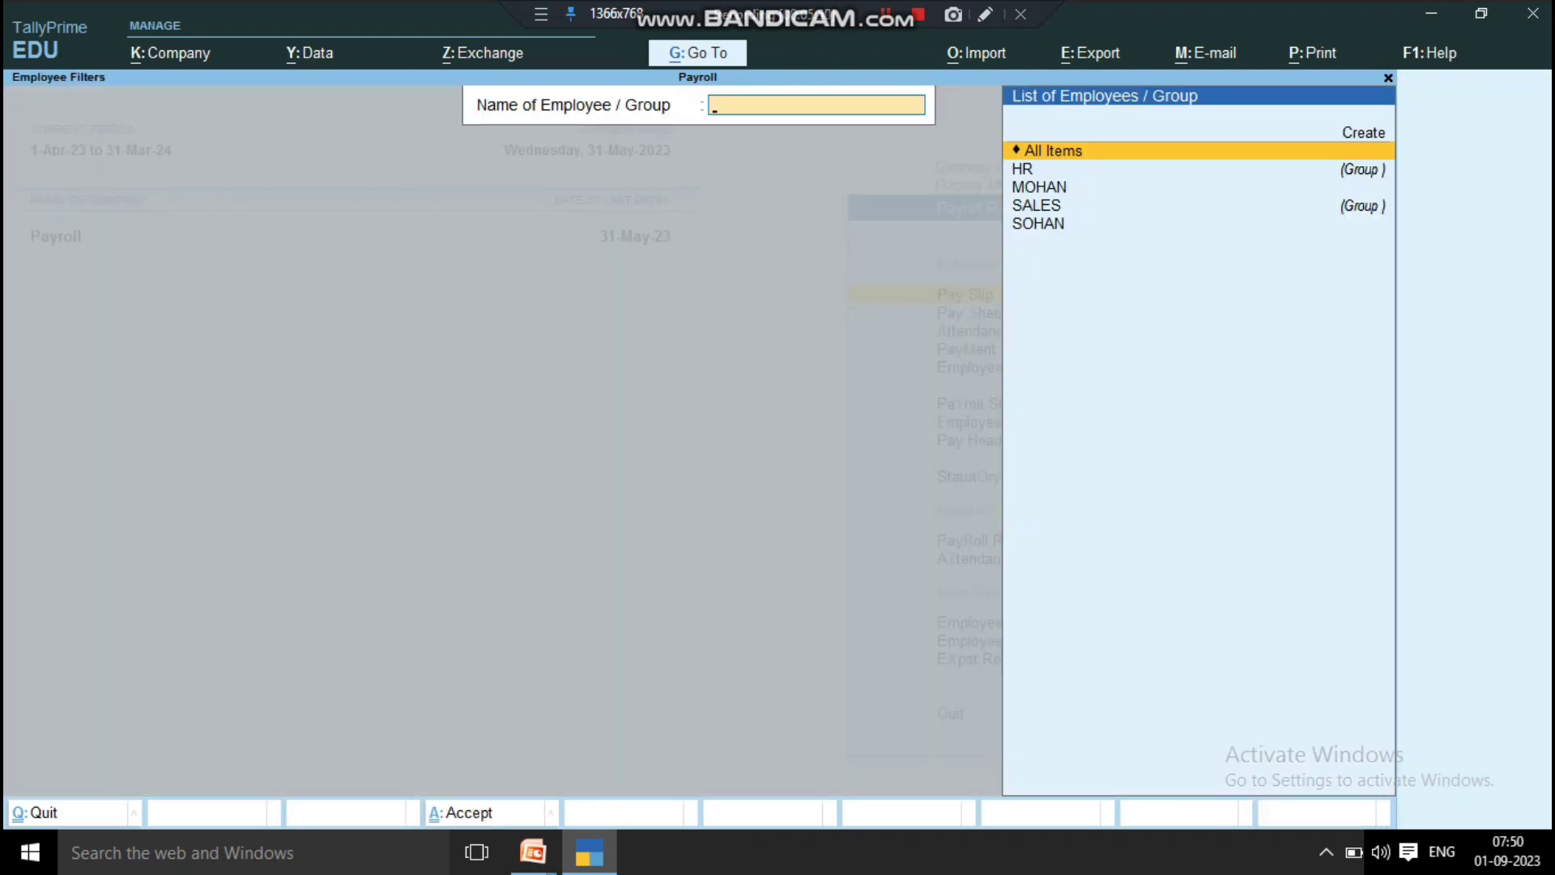
pyautogui.press('Escape')
pyautogui.press('Down')
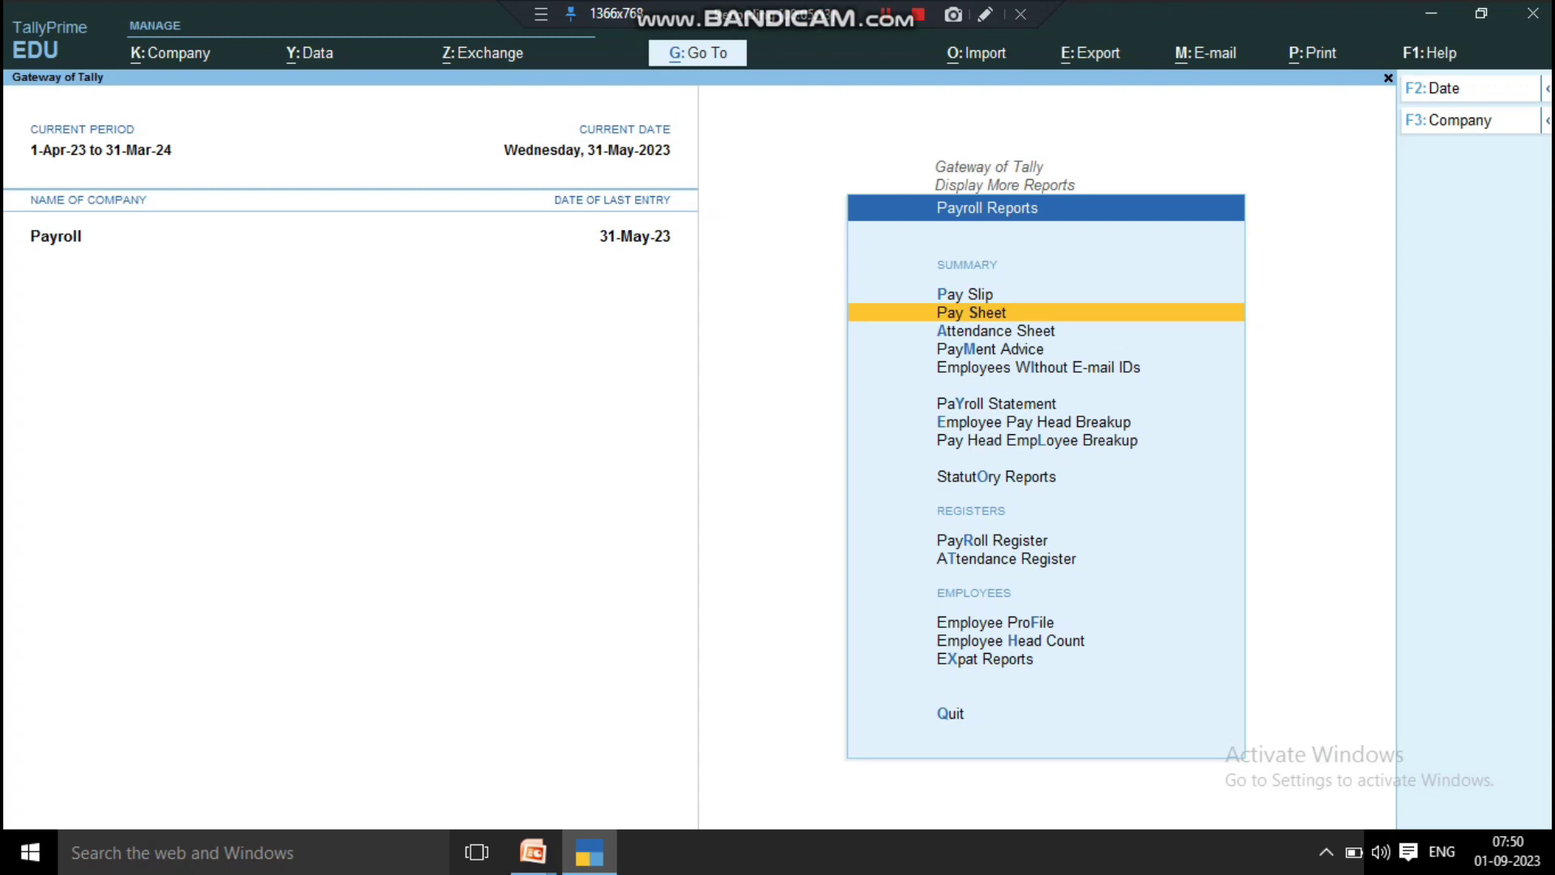
pyautogui.press('Return')
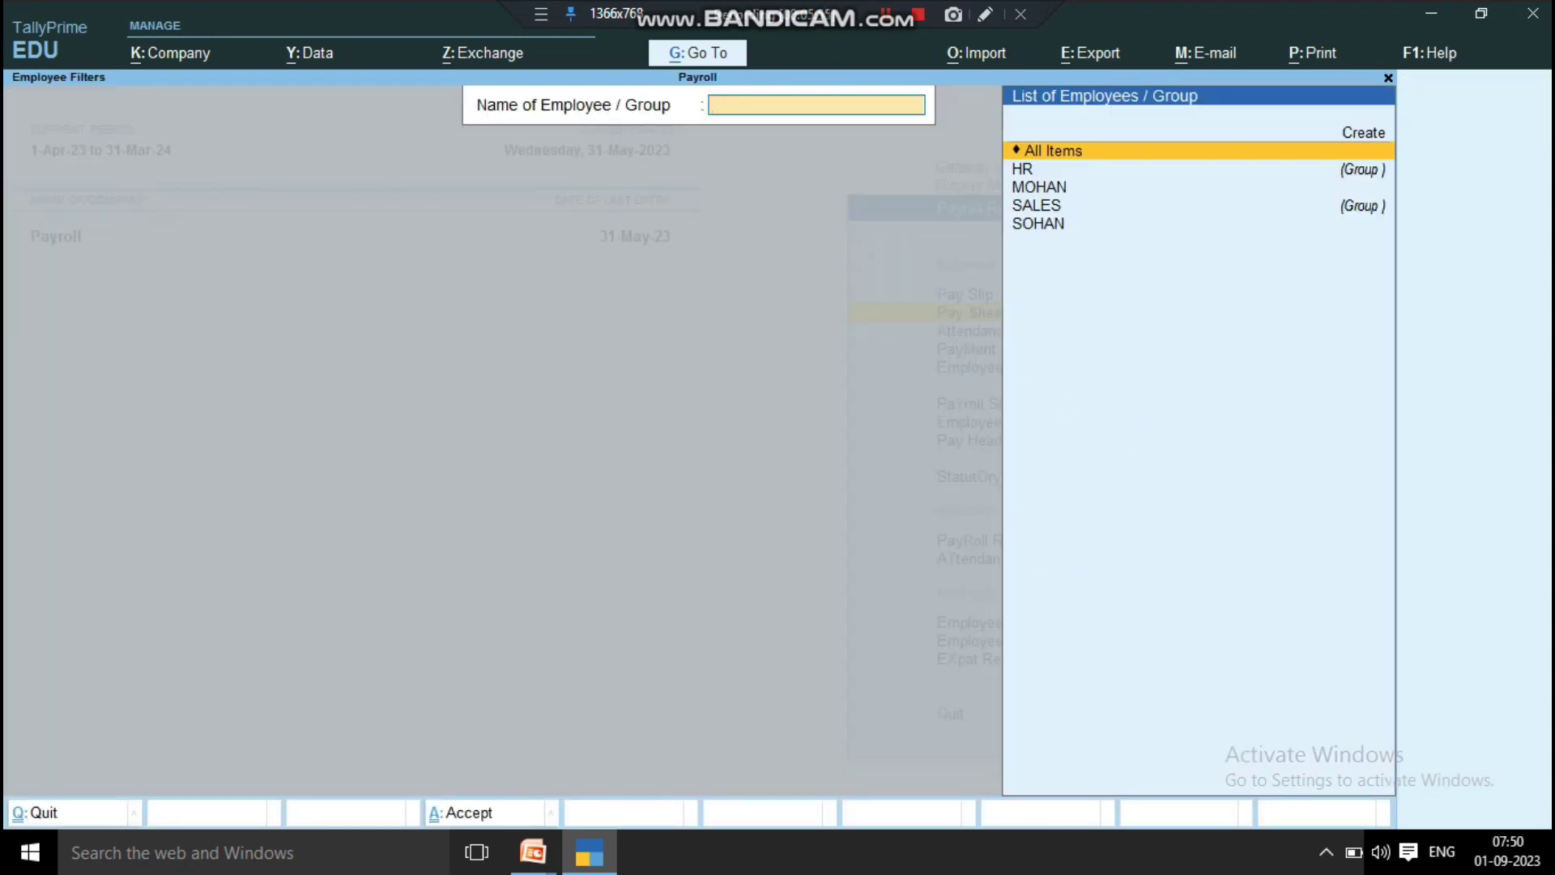
pyautogui.press('Down')
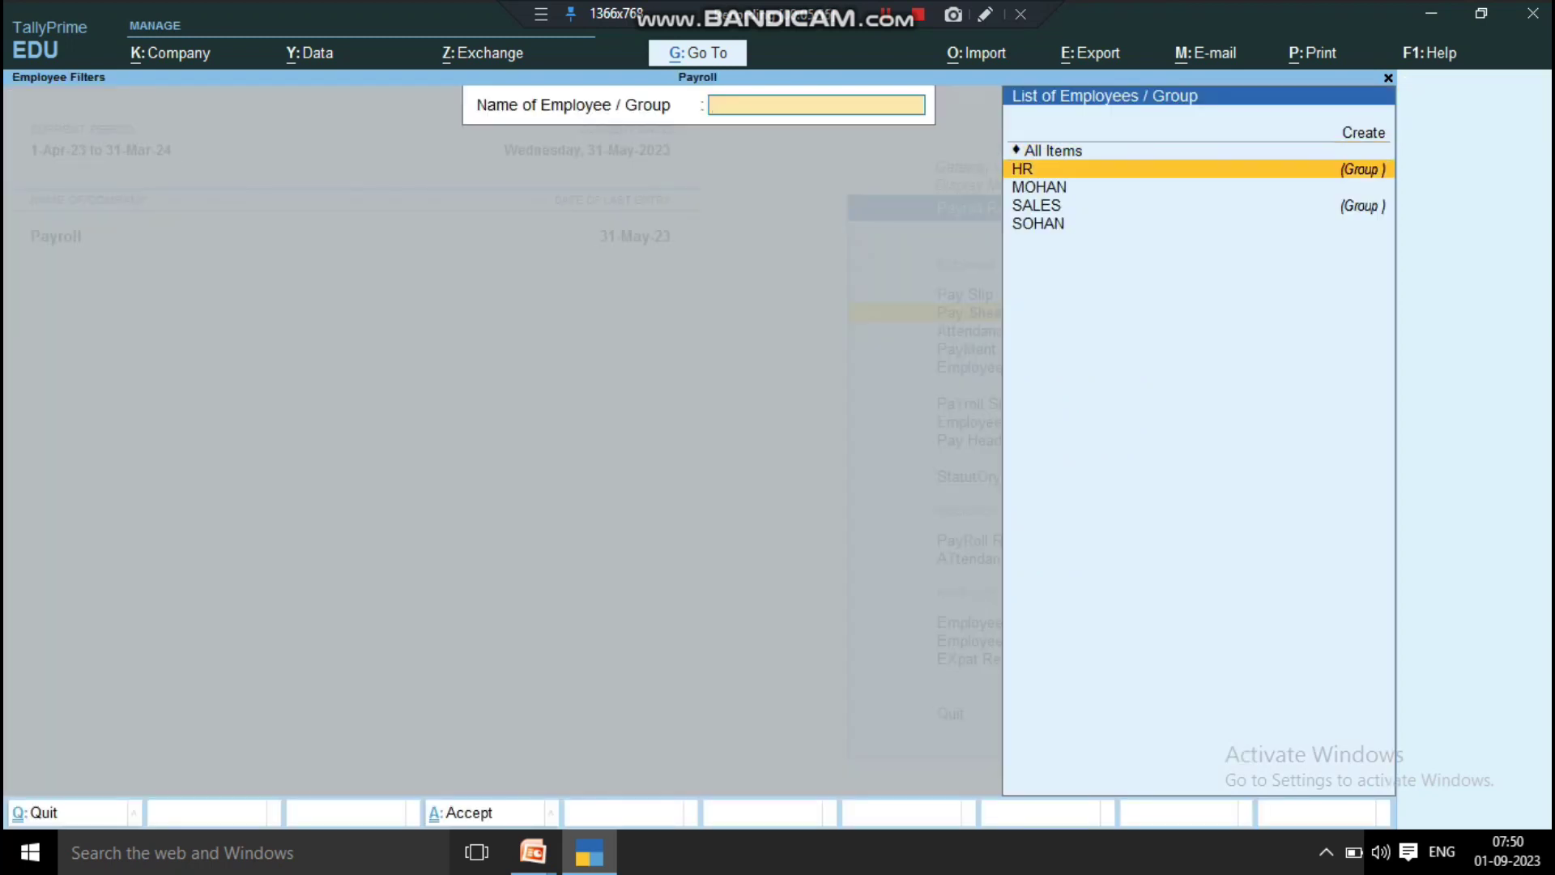
pyautogui.press('Down')
pyautogui.press('Return')
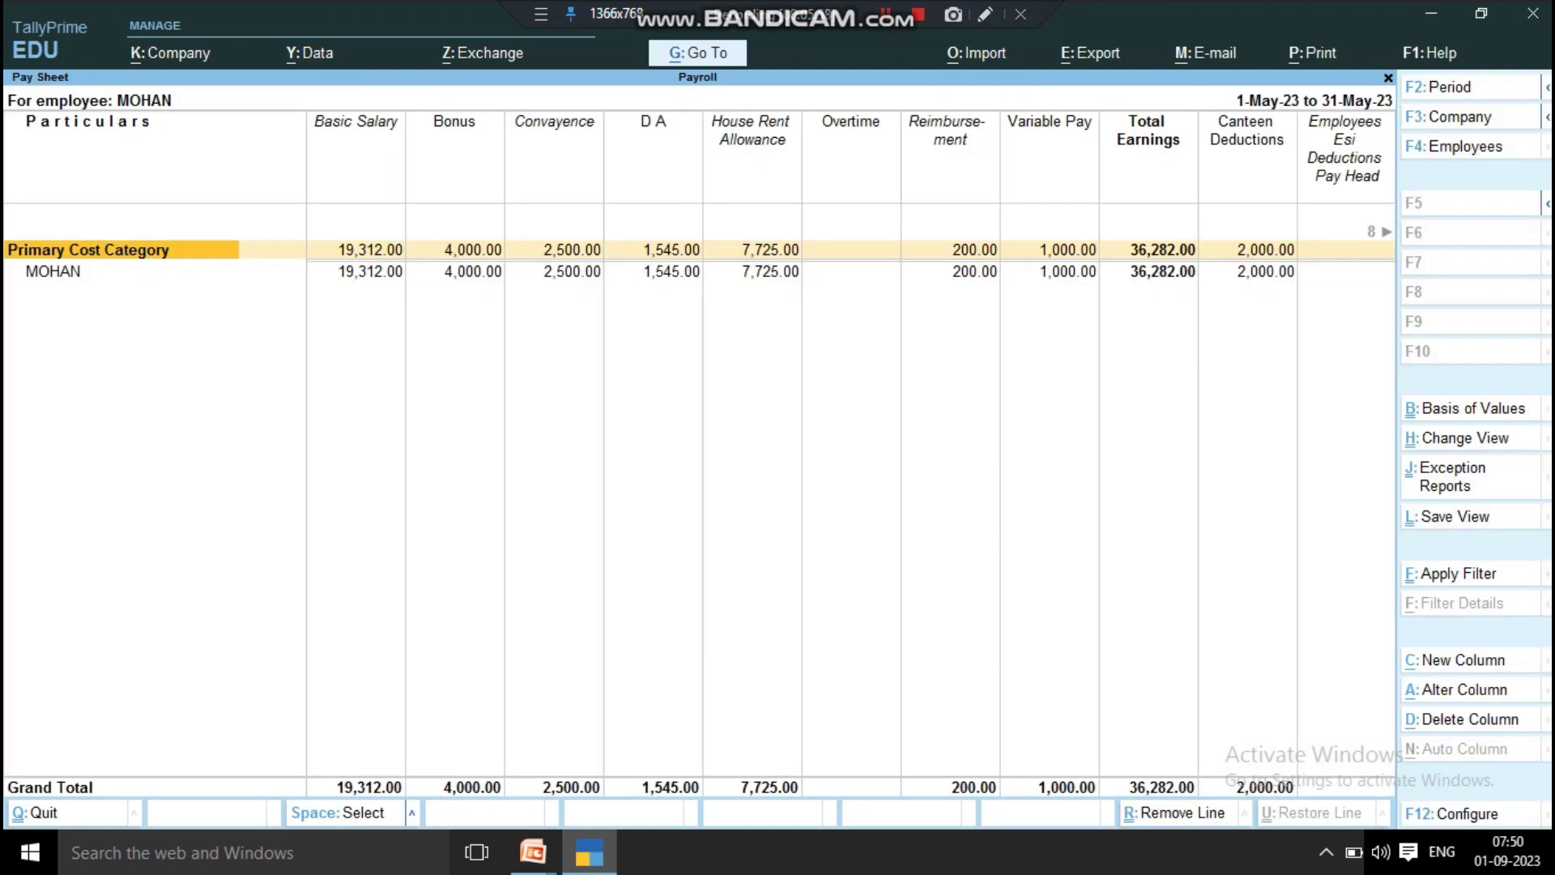
# - Review the employee's earnings columns in the pay sheet, from Basic Salary through Total Earnings
pyautogui.press('Down')
pyautogui.press('Right')
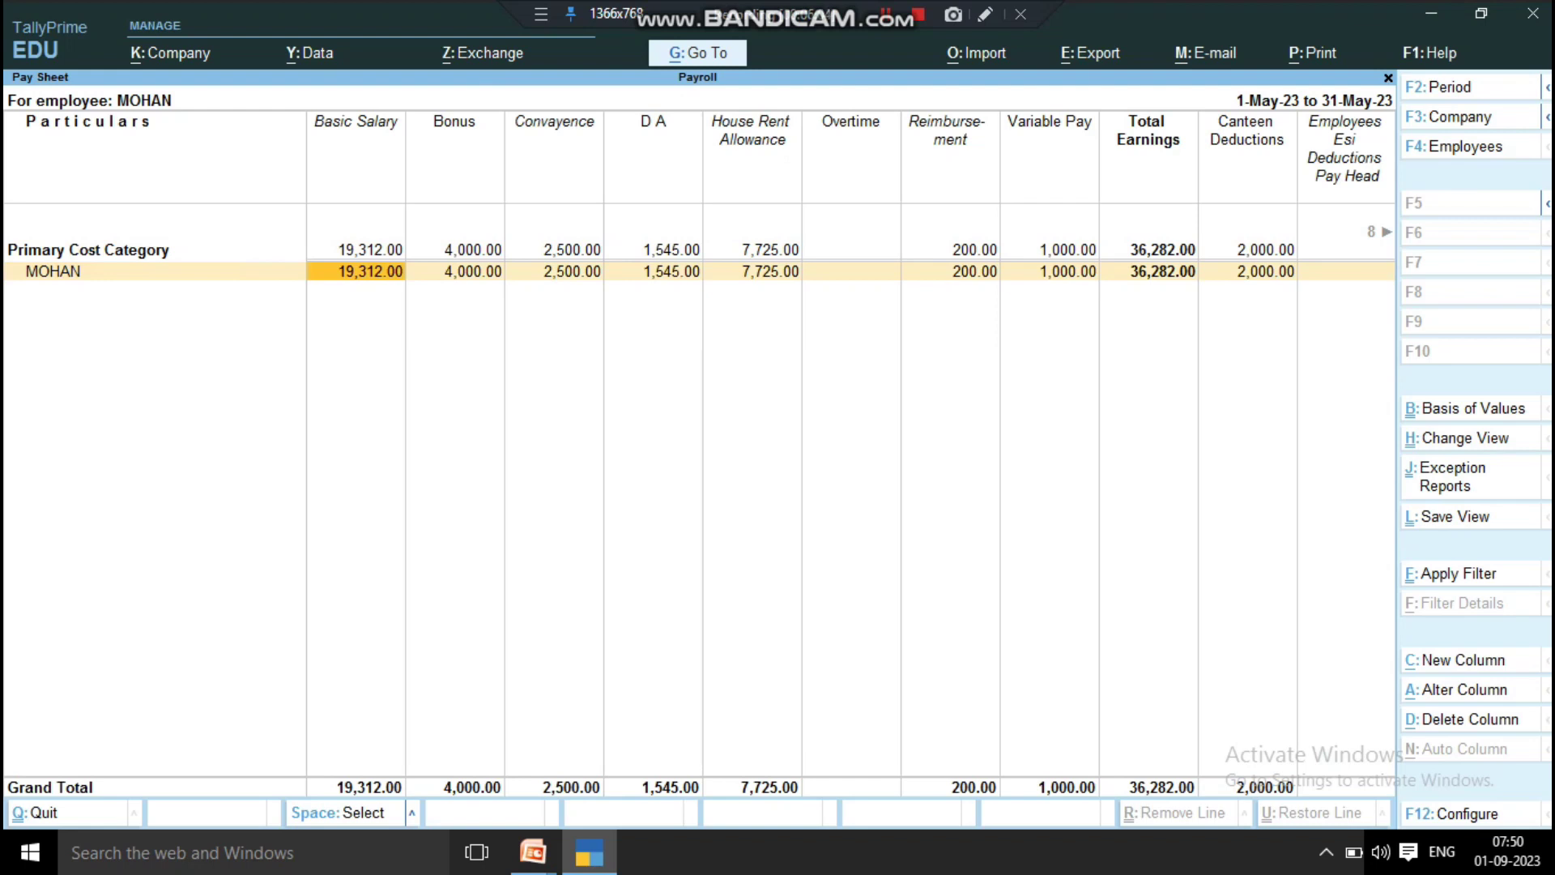
pyautogui.press('Right')
pyautogui.press('Right')
pyautogui.press('Right')
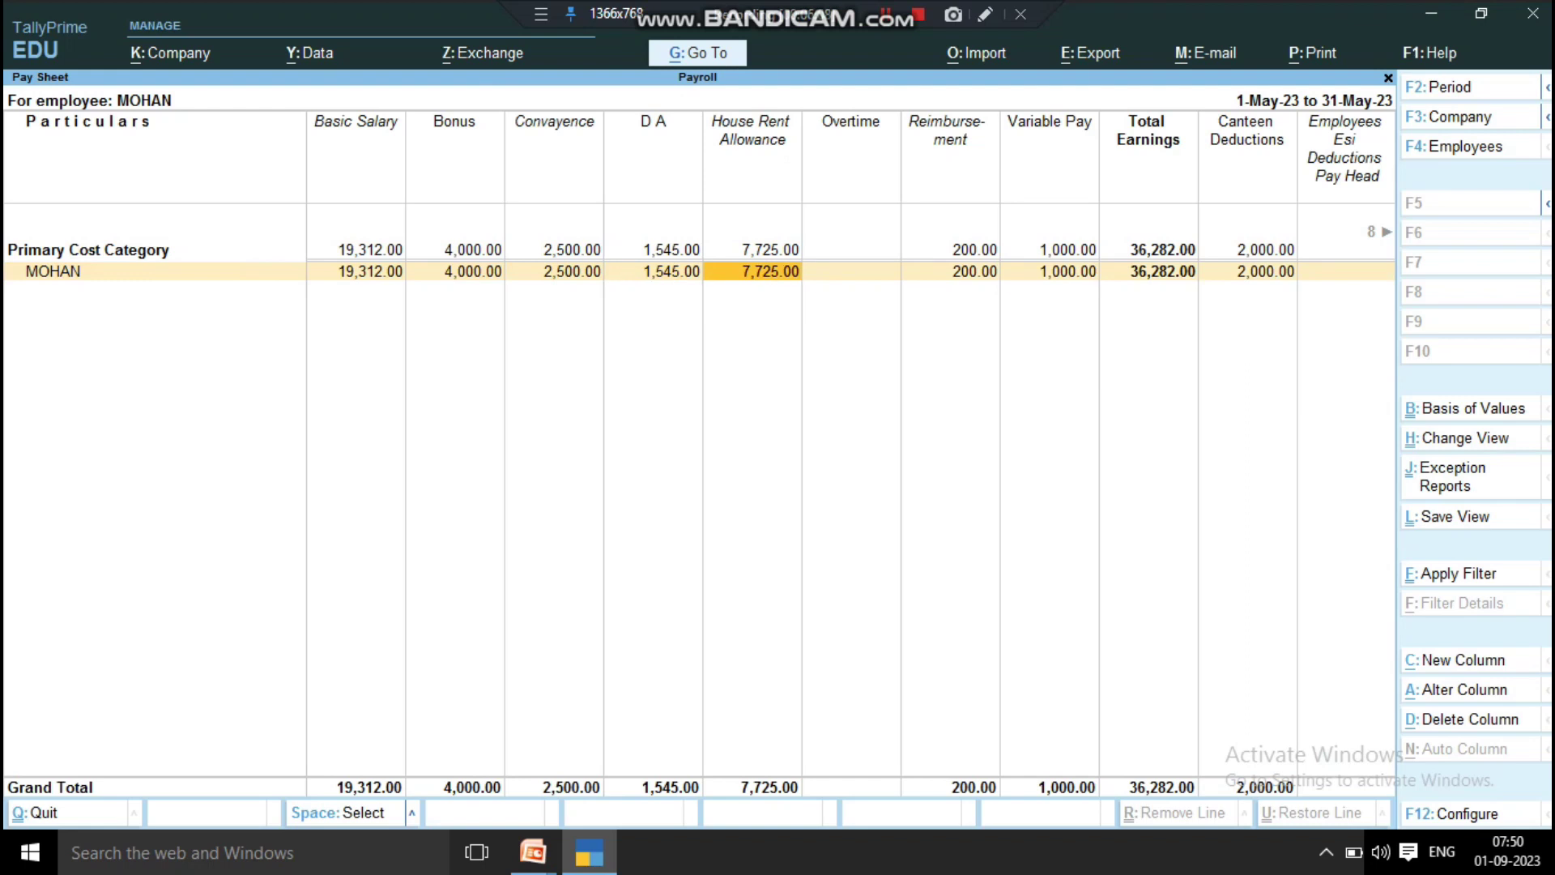
pyautogui.press('Right')
pyautogui.press('Right')
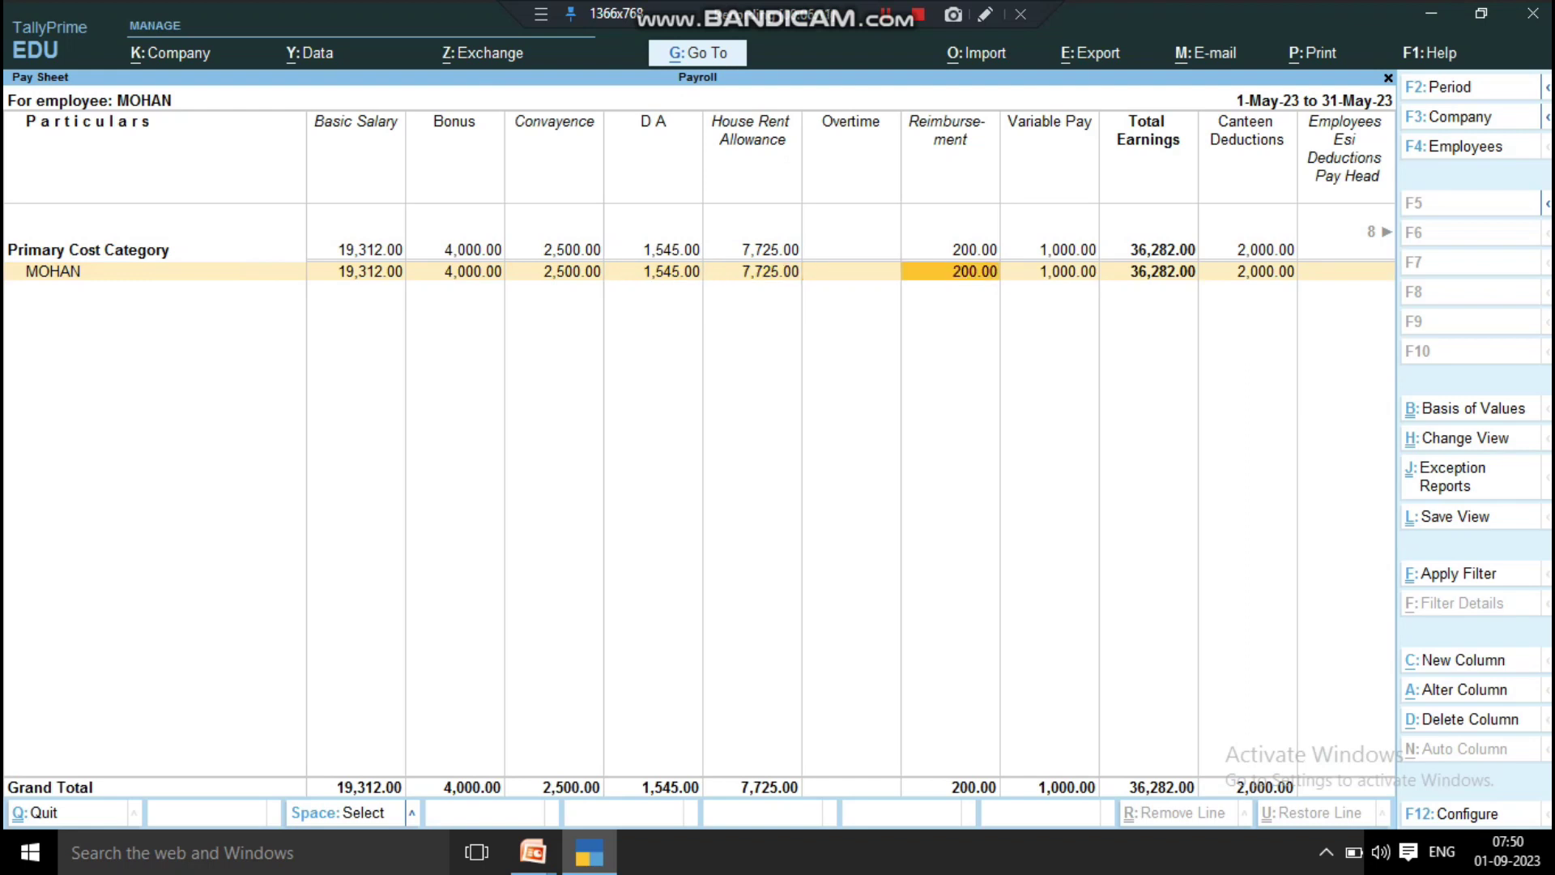
pyautogui.press('Right')
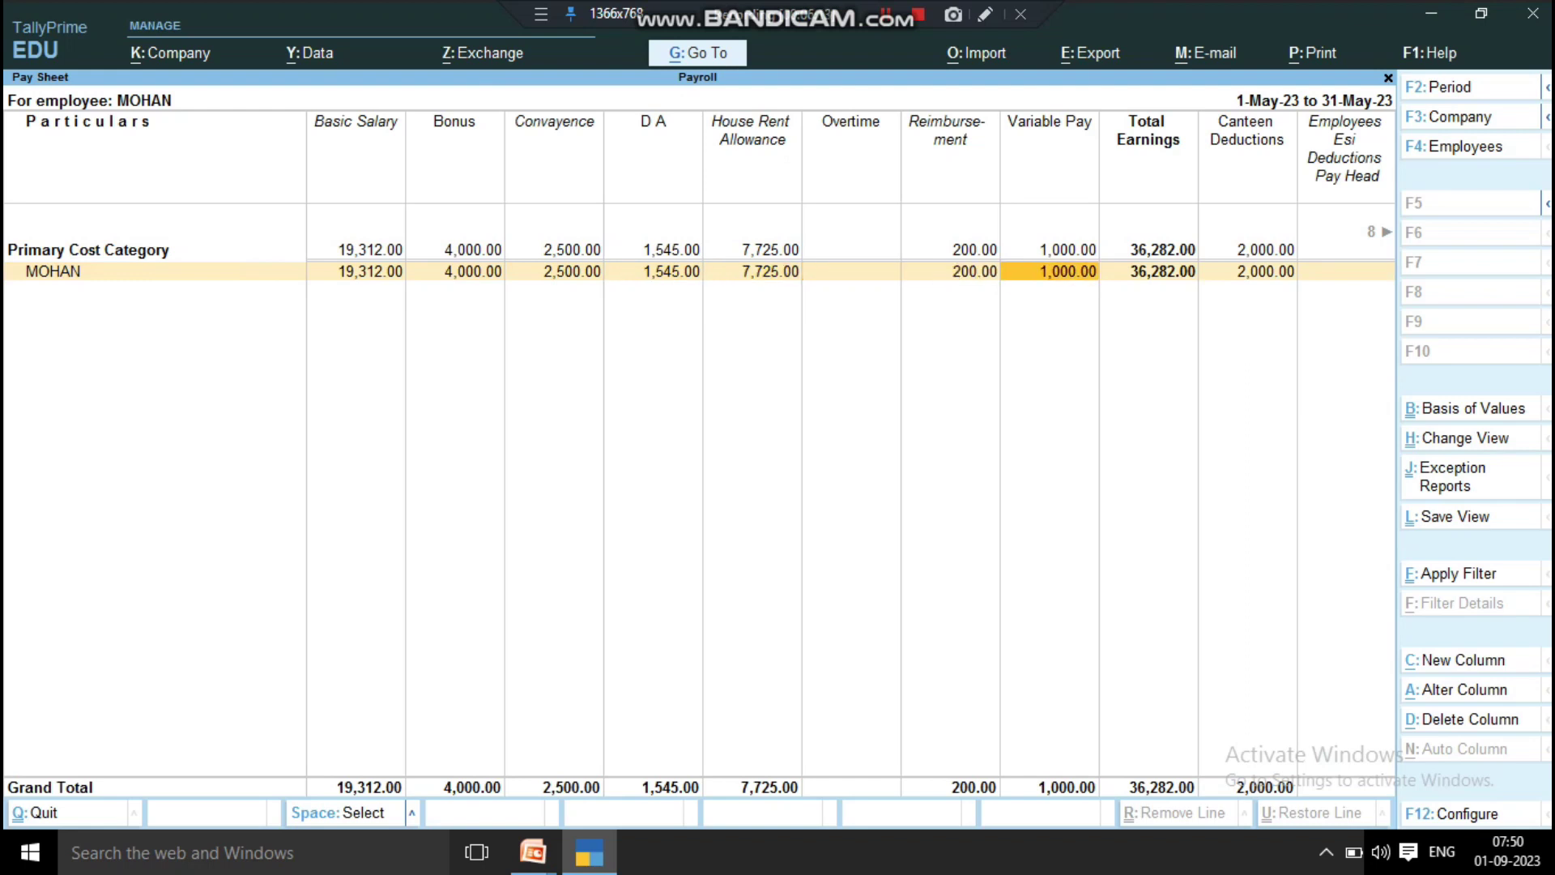
pyautogui.press('Right')
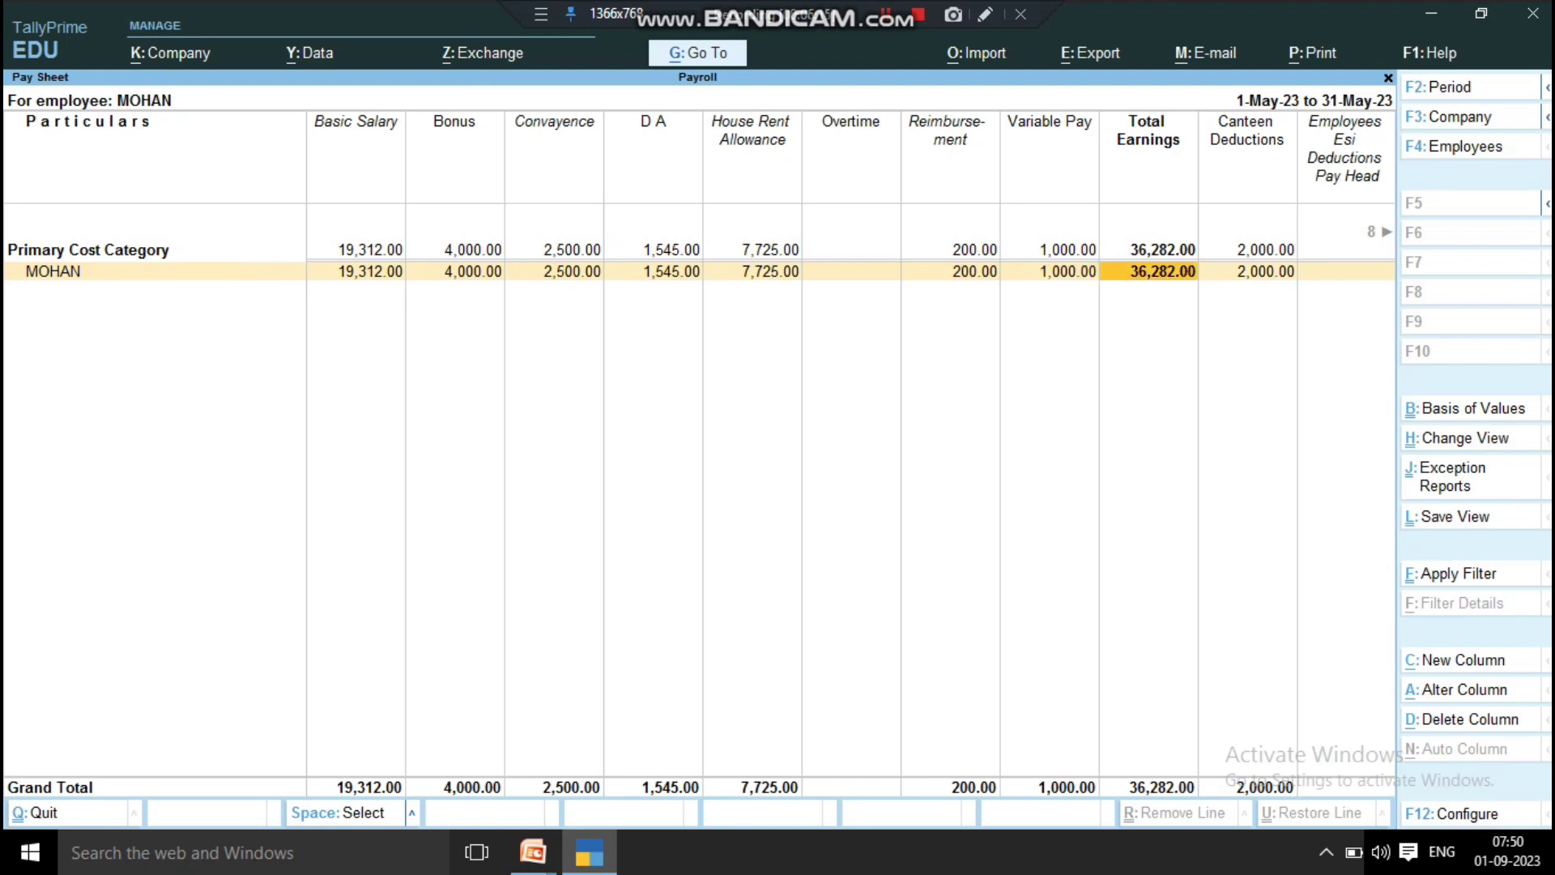
# - Review the employee's deduction columns in the pay sheet, from Canteen Deductions through Total Deductions and Net Amount
pyautogui.press('Right')
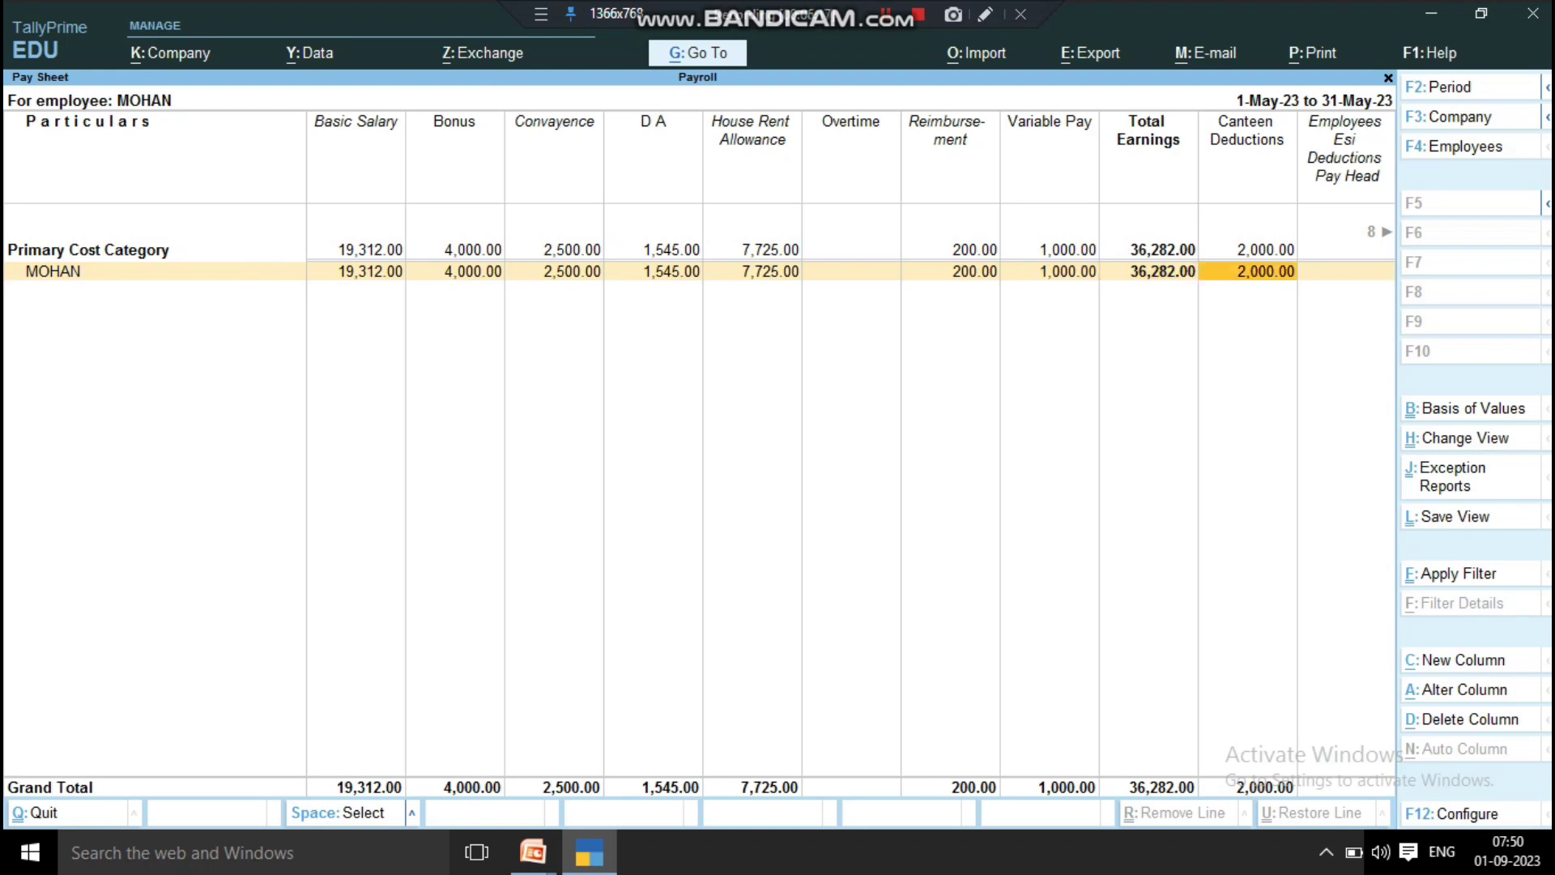
pyautogui.press('Right')
pyautogui.press('Right')
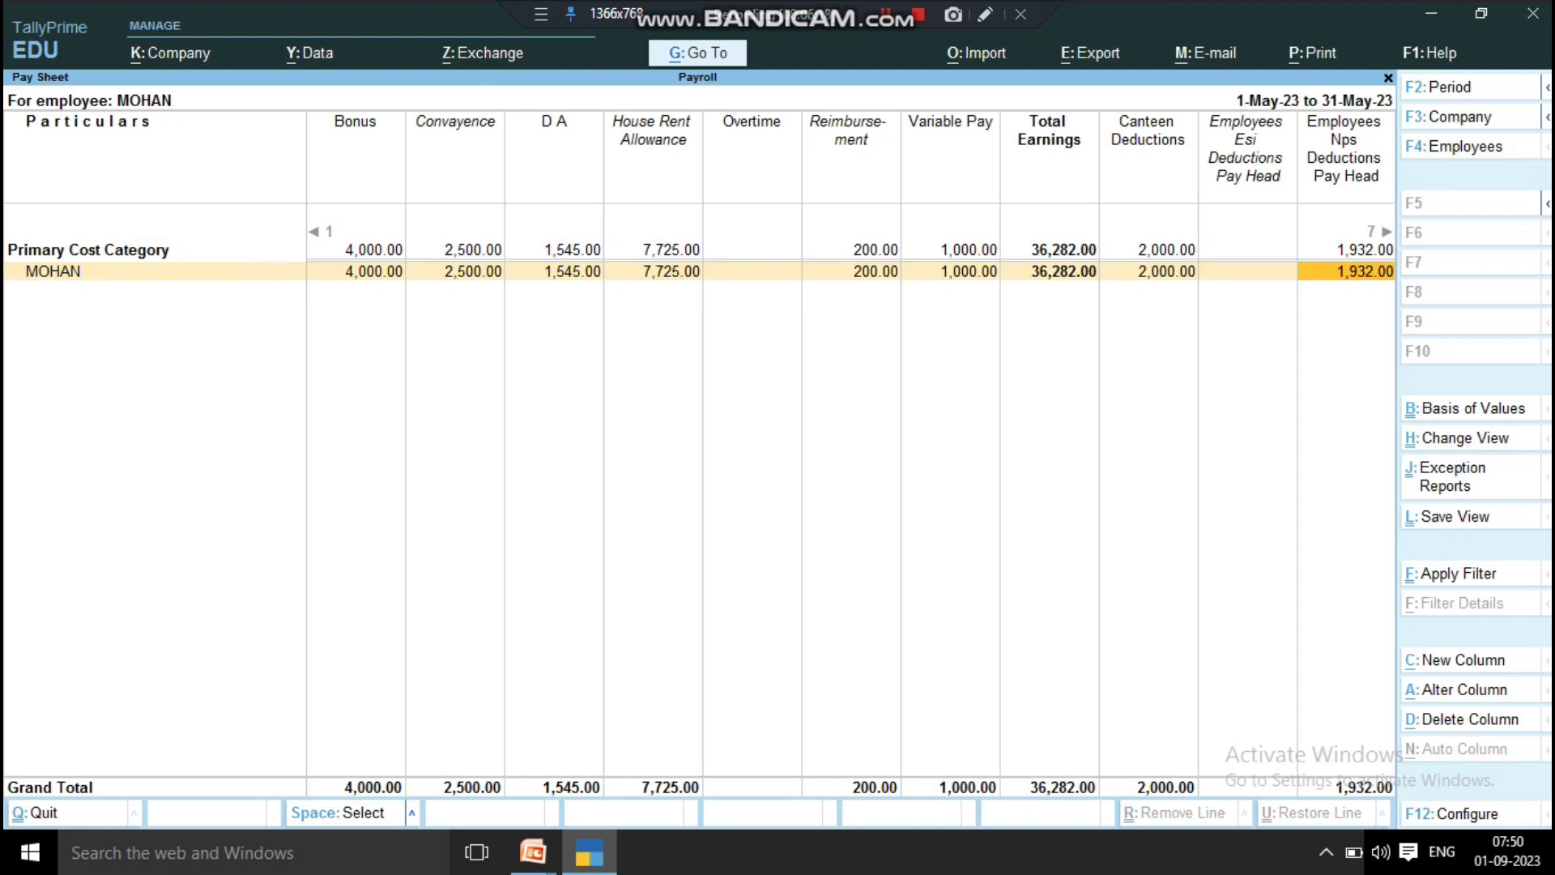
pyautogui.press('Right')
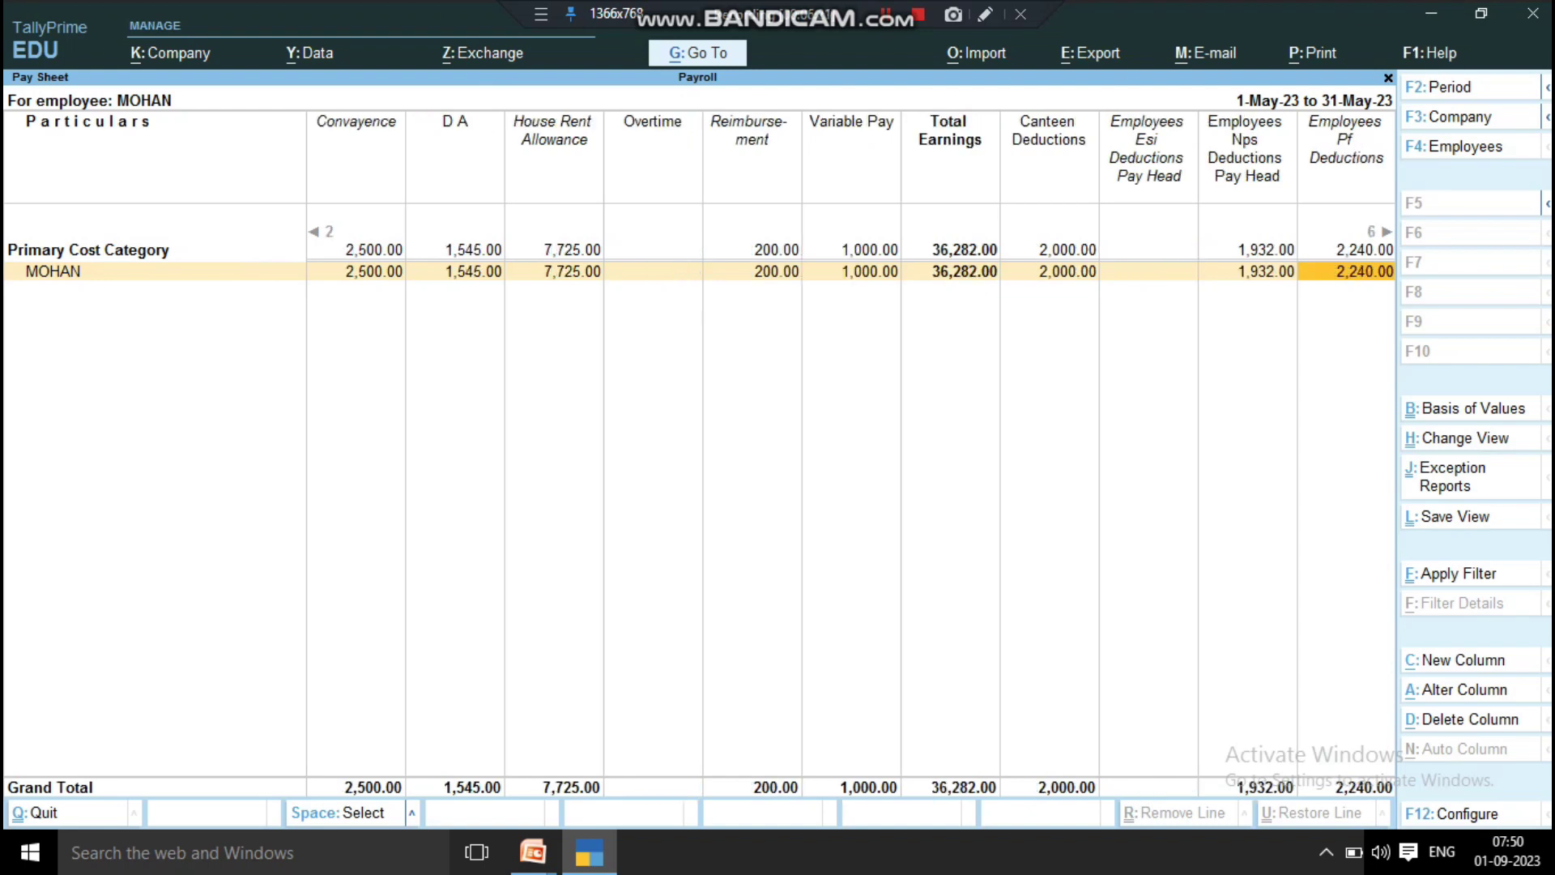
pyautogui.press('Right')
pyautogui.press('Right')
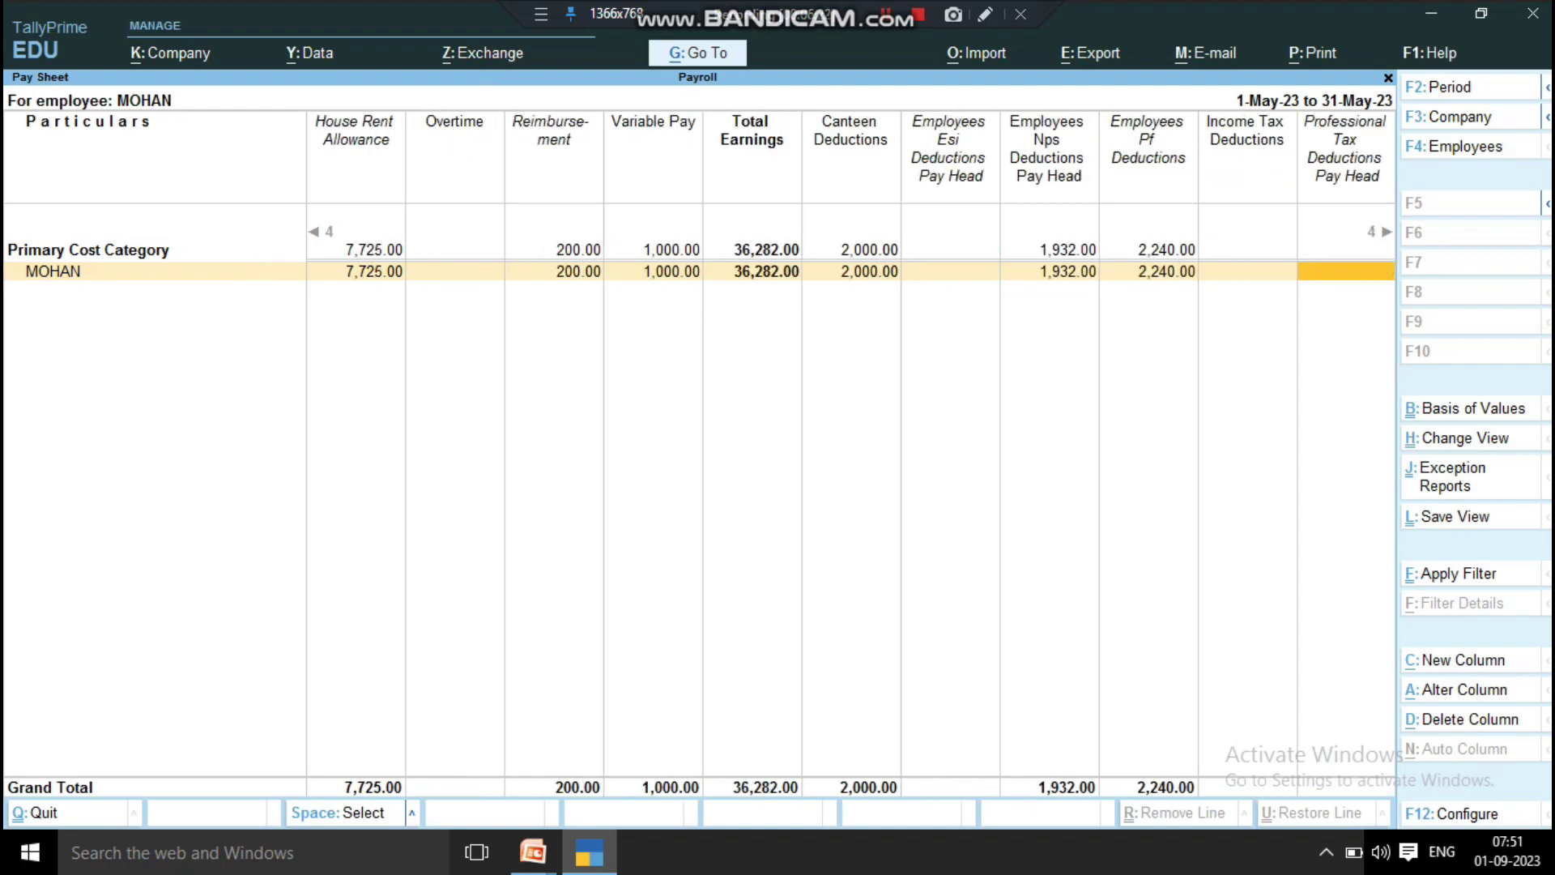
pyautogui.press('Right')
pyautogui.press('Right')
pyautogui.press('Right')
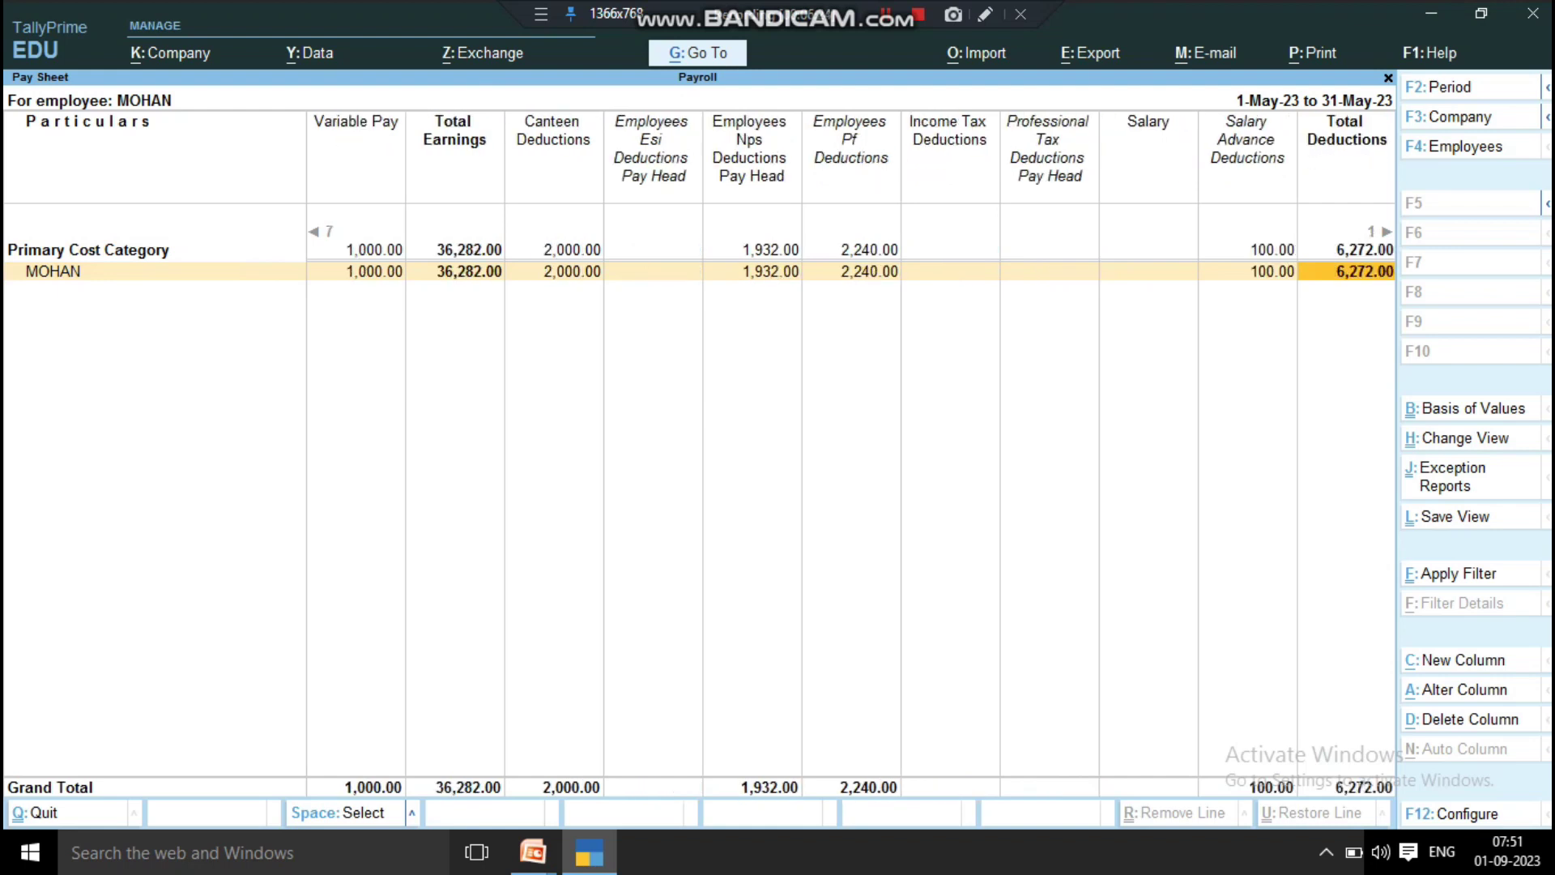
pyautogui.press('Left')
pyautogui.press('Right')
pyautogui.press('Right')
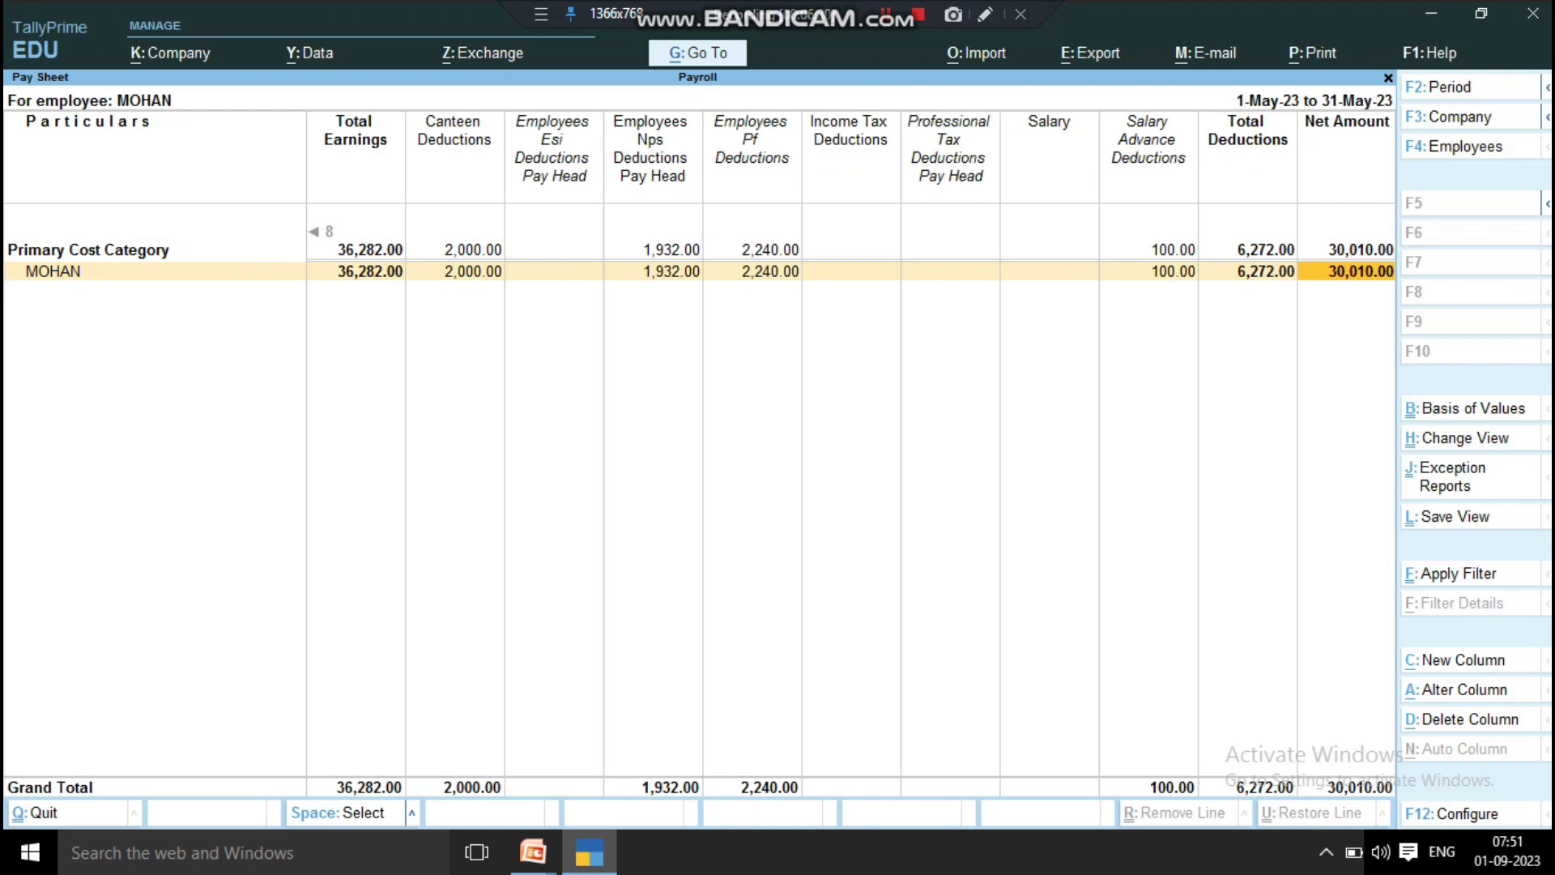
# - Delete the empty Overtime column from the pay sheet
pyautogui.press('Left')
pyautogui.press('Left')
pyautogui.press('Left')
pyautogui.press('Left')
pyautogui.press('Left')
pyautogui.press('Left')
pyautogui.press('Left')
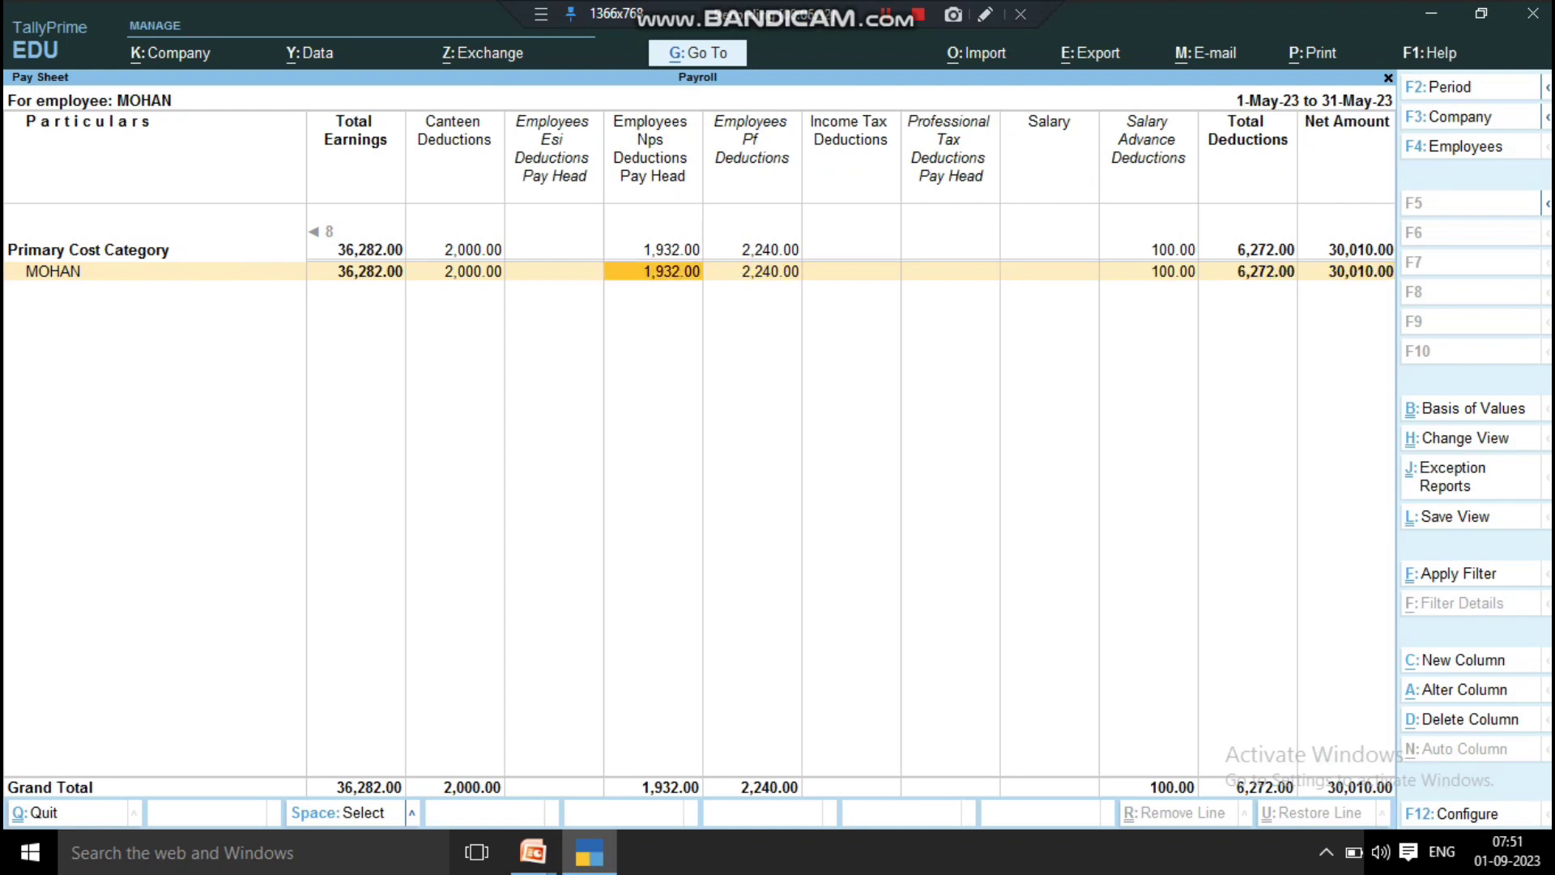
pyautogui.press('Left')
pyautogui.press('Left')
pyautogui.press('Left')
pyautogui.press('Left')
pyautogui.press('Left')
pyautogui.press('Left')
pyautogui.press('Left')
pyautogui.press('Left')
pyautogui.press('Left')
pyautogui.press('Left')
pyautogui.press('Right')
pyautogui.press('Right')
pyautogui.press('Right')
pyautogui.press('Right')
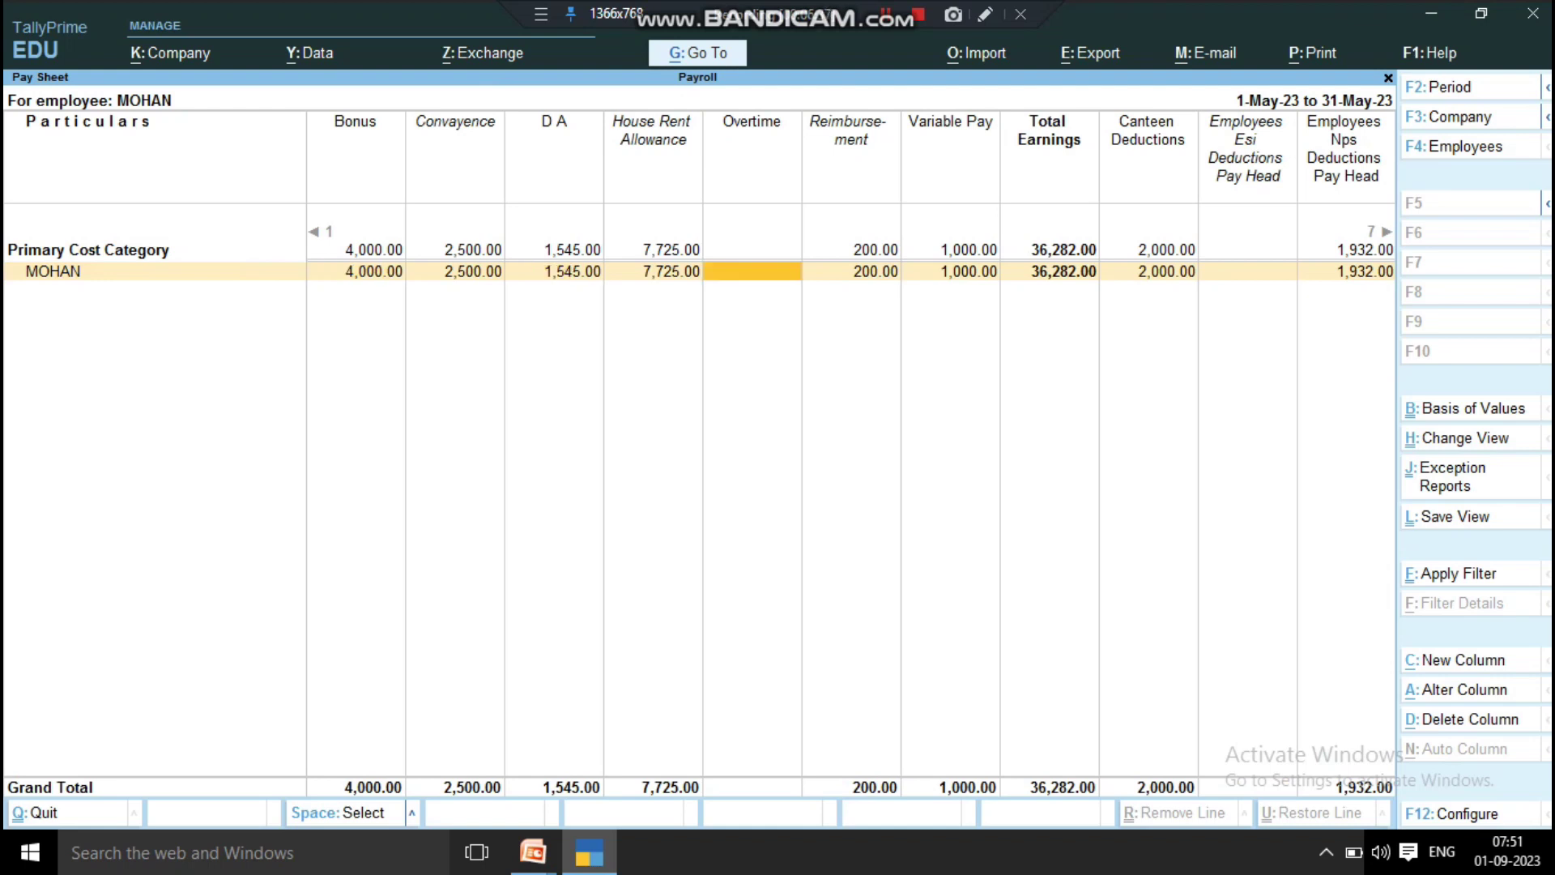
pyautogui.press('Right')
pyautogui.press('Left')
pyautogui.hotkey('alt', 'd')
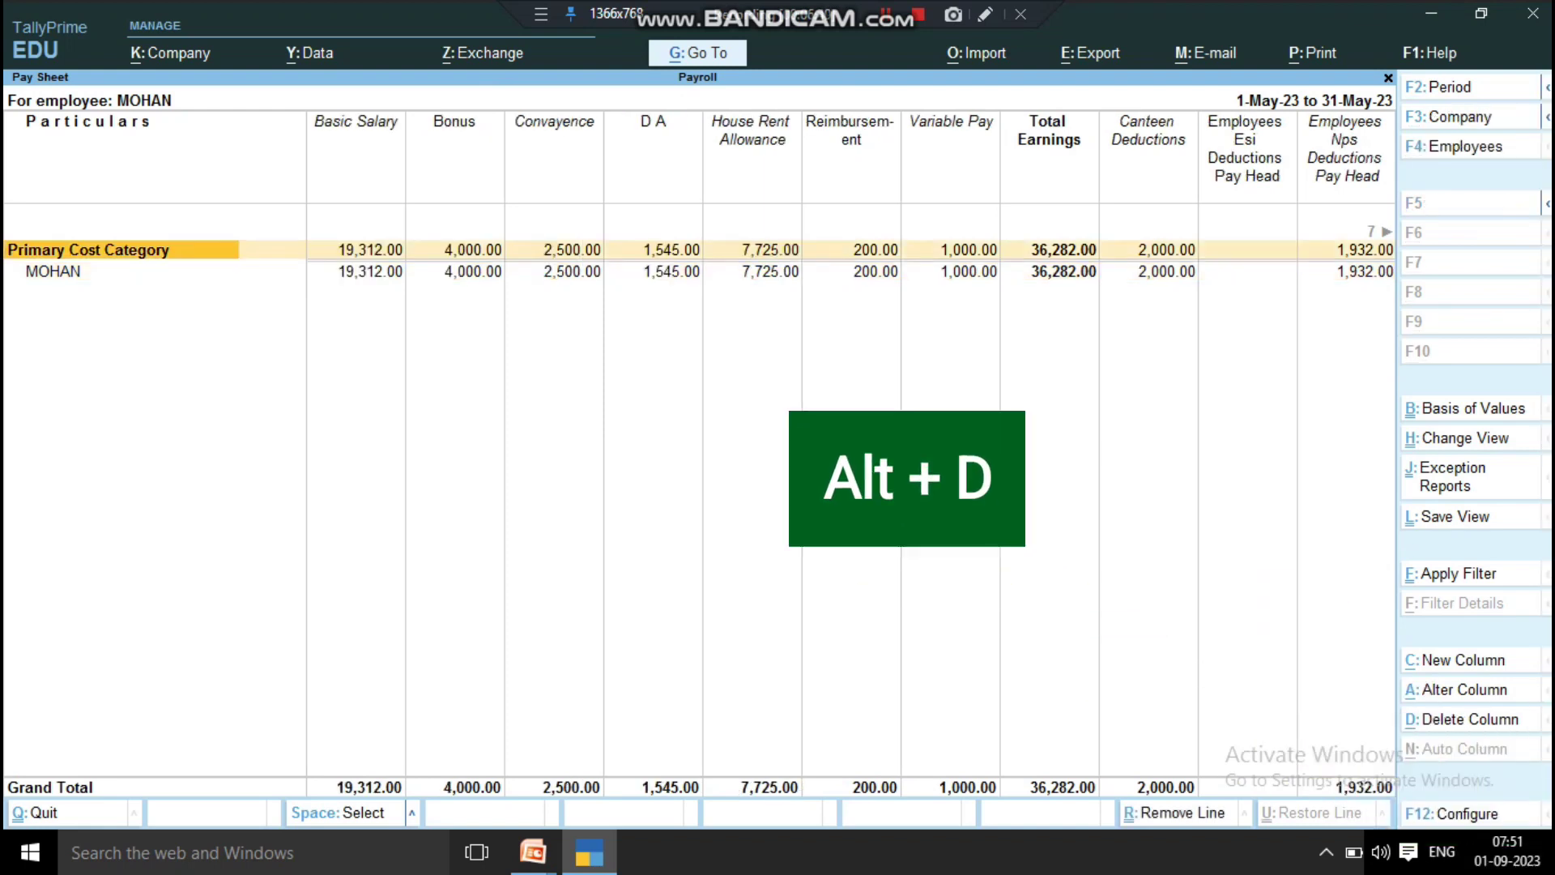
# - Delete the empty Employees Esi Deductions Pay Head column from the pay sheet
pyautogui.press('Right')
pyautogui.press('Right')
pyautogui.press('Right')
pyautogui.press('Right')
pyautogui.press('Right')
pyautogui.press('Right')
pyautogui.press('Right')
pyautogui.press('Right')
pyautogui.press('Right')
pyautogui.press('Right')
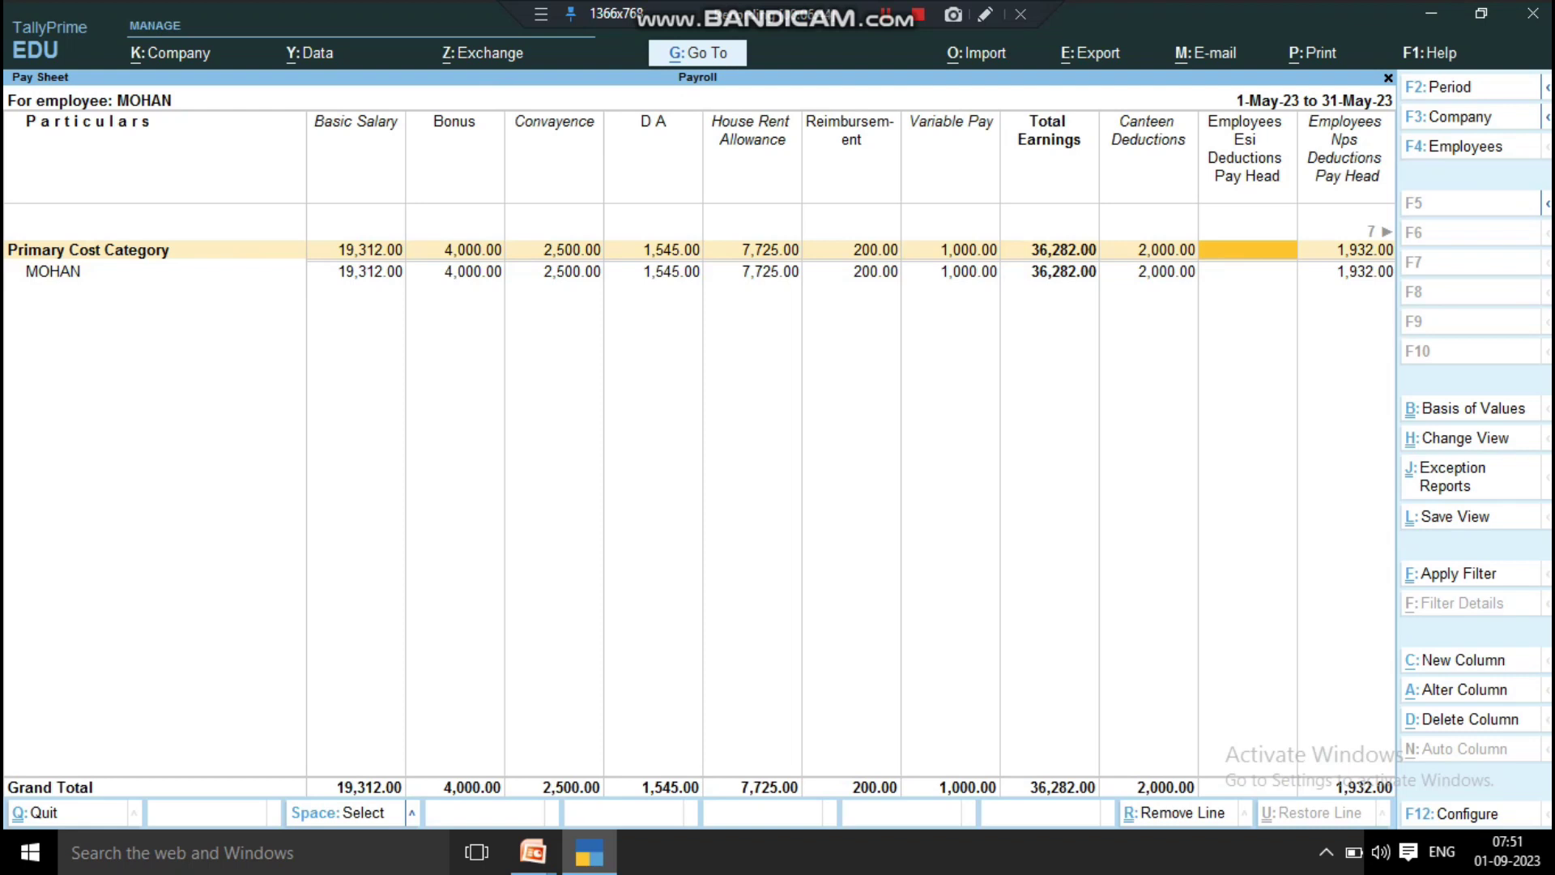
pyautogui.hotkey('alt', 'd')
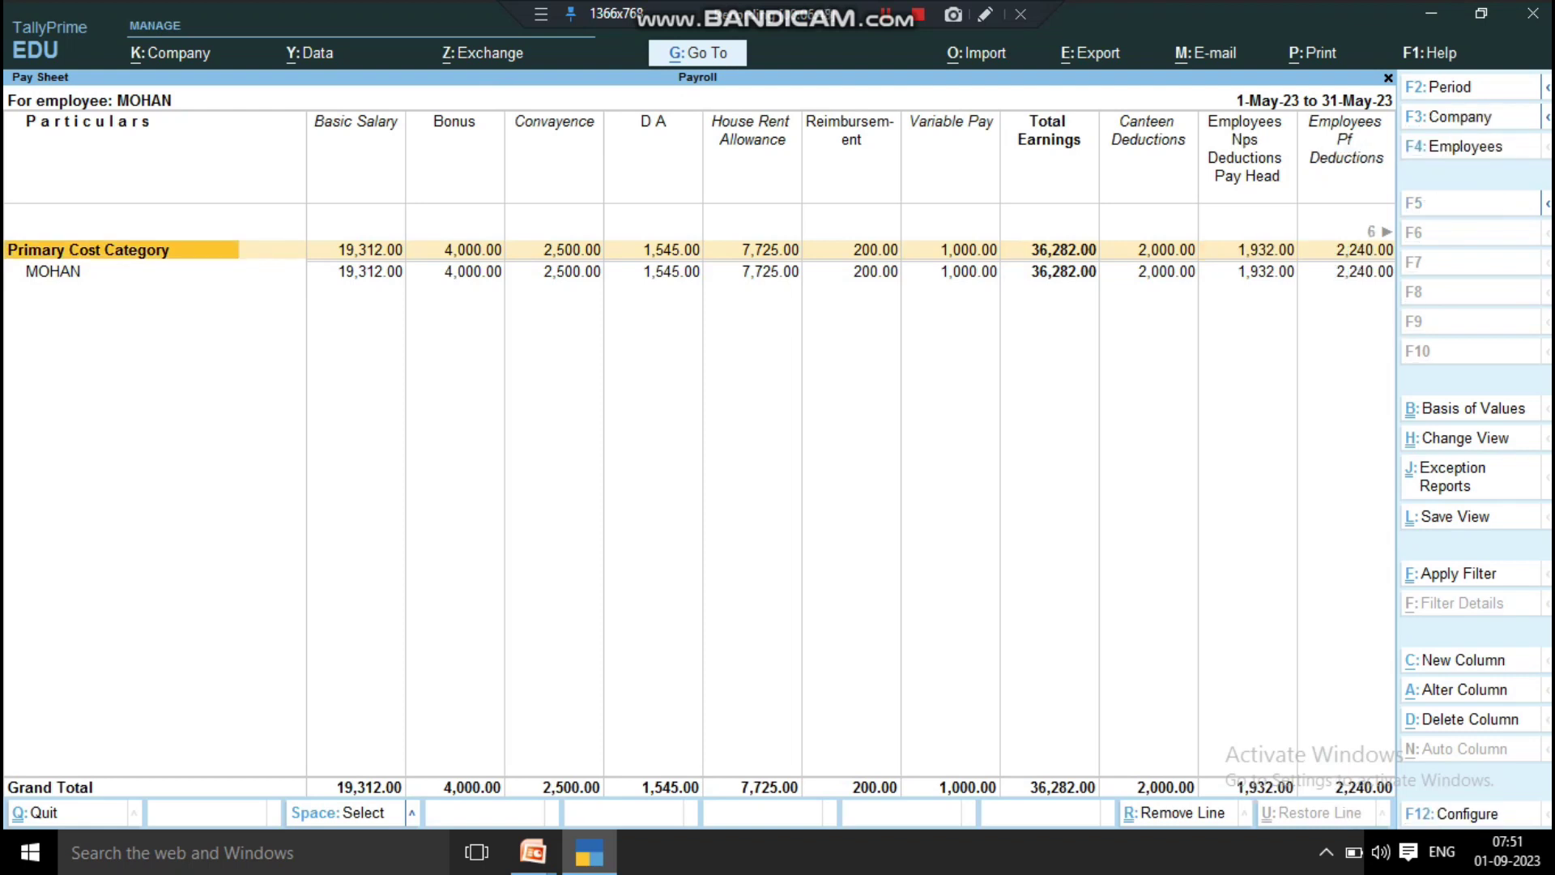
# - Close the pay sheet and open the Attendance Sheet from the payroll reports
pyautogui.press('Escape')
pyautogui.press('Escape')
pyautogui.press('Escape')
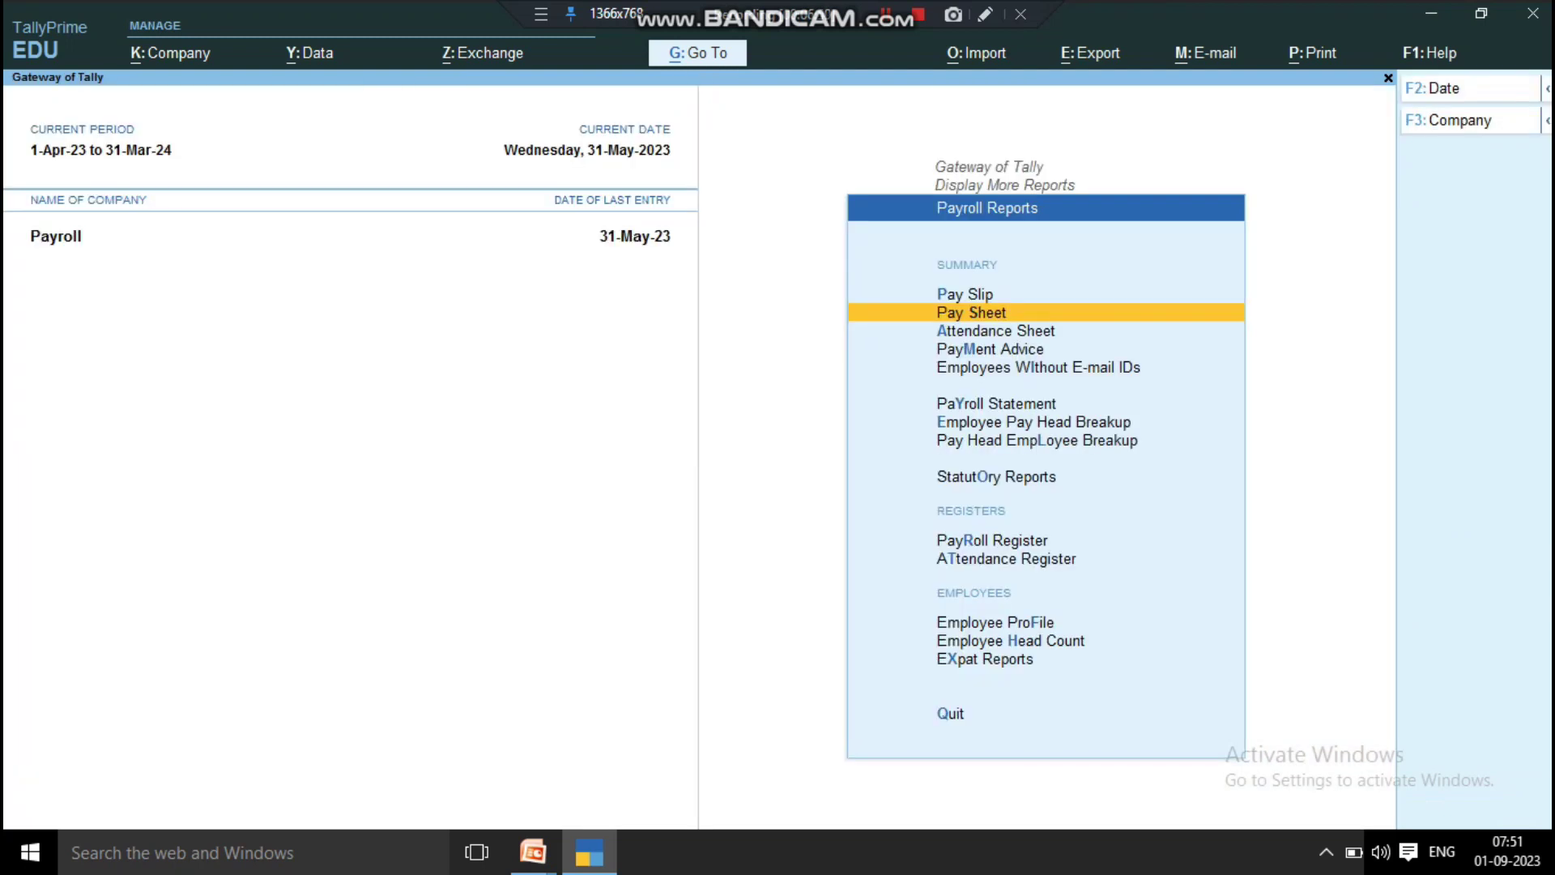
pyautogui.press('Down')
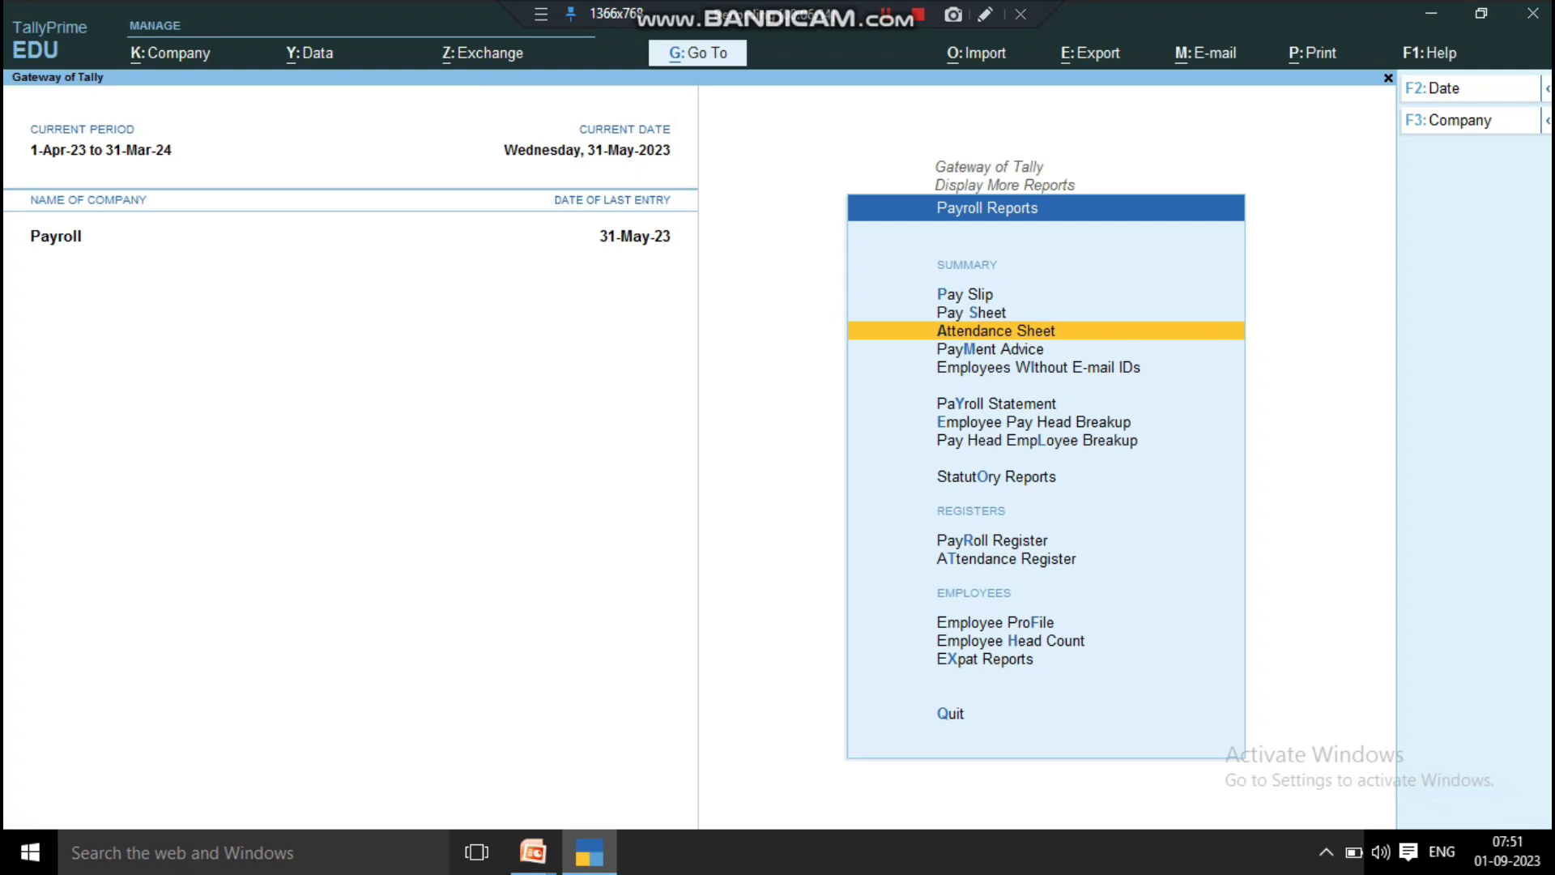
pyautogui.press('Return')
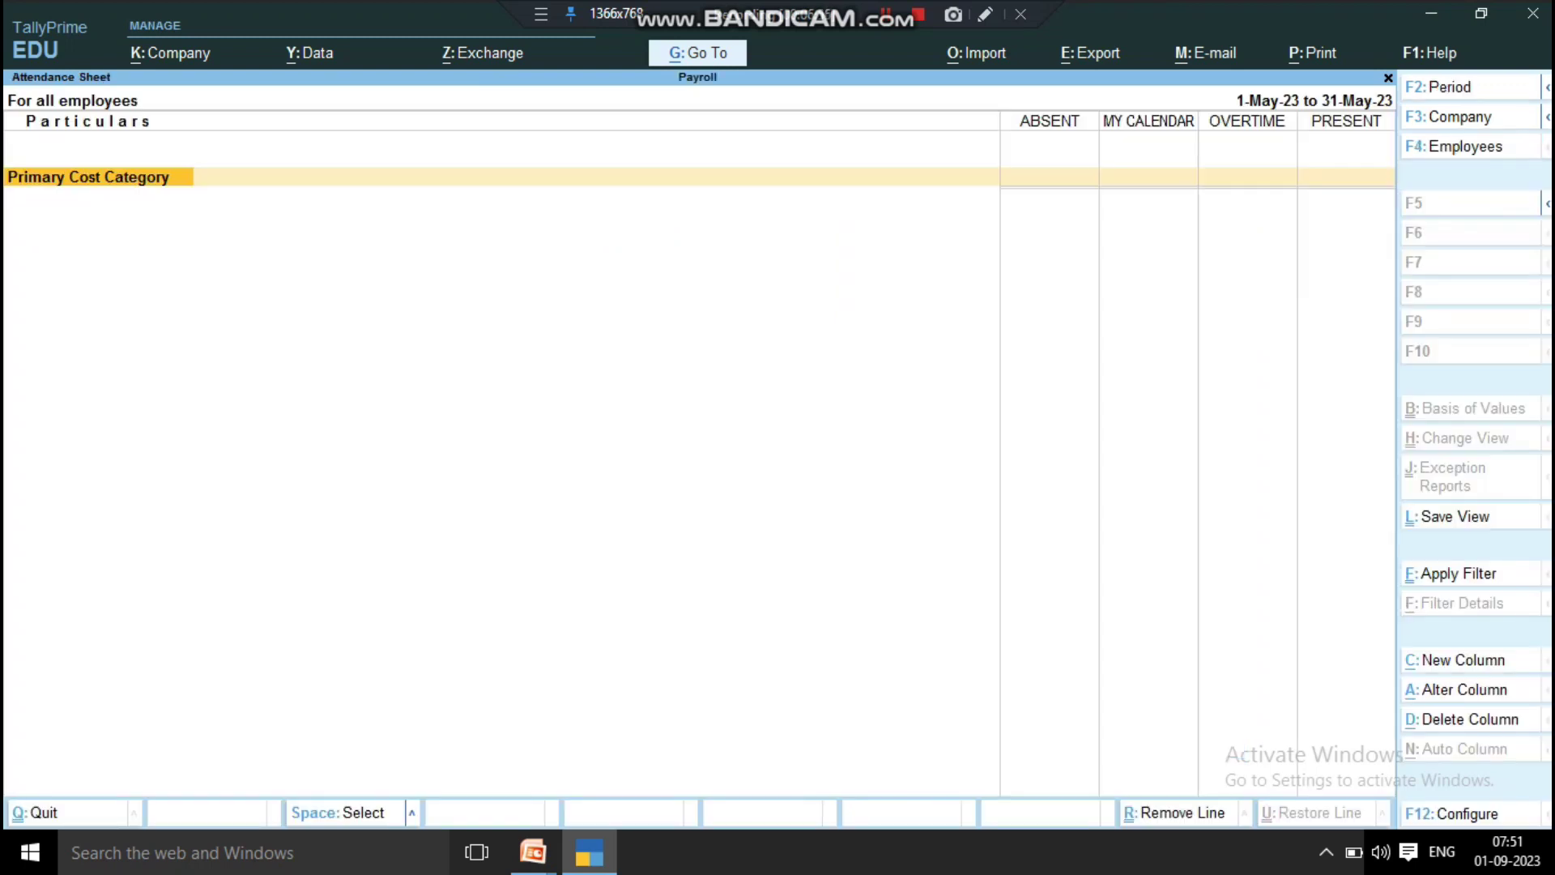
# - Set the attendance sheet period from 1 April to 1 May
pyautogui.press('F2')
pyautogui.write('1-4')
pyautogui.press('Return')
pyautogui.write('1 may')
pyautogui.press('Return')
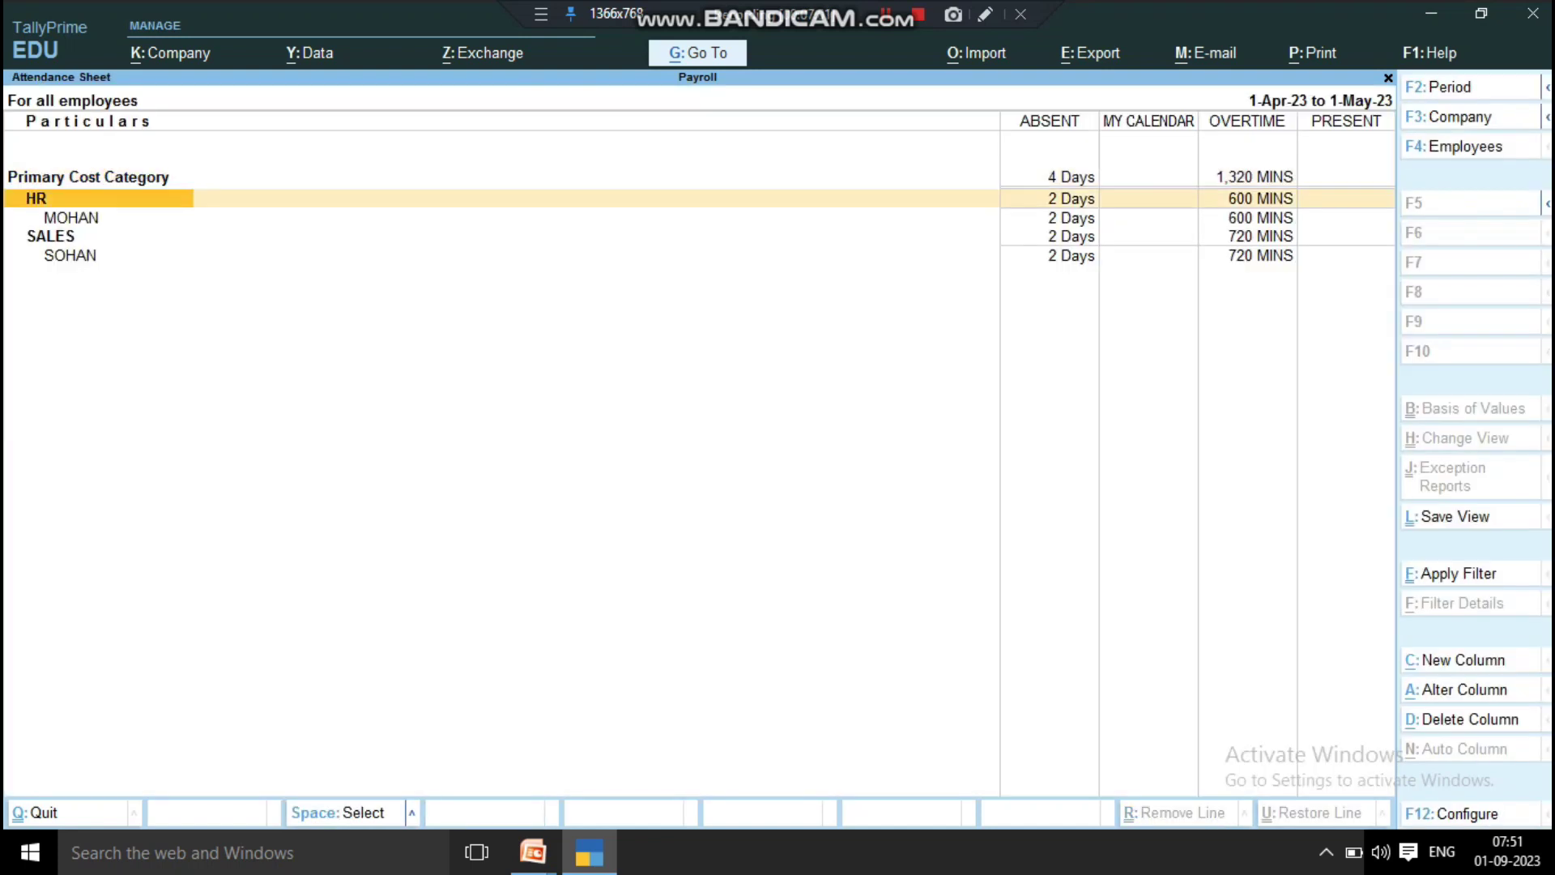
# - Examine the absent, overtime and present values of the HR and SALES employees in the attendance sheet
pyautogui.press('Down')
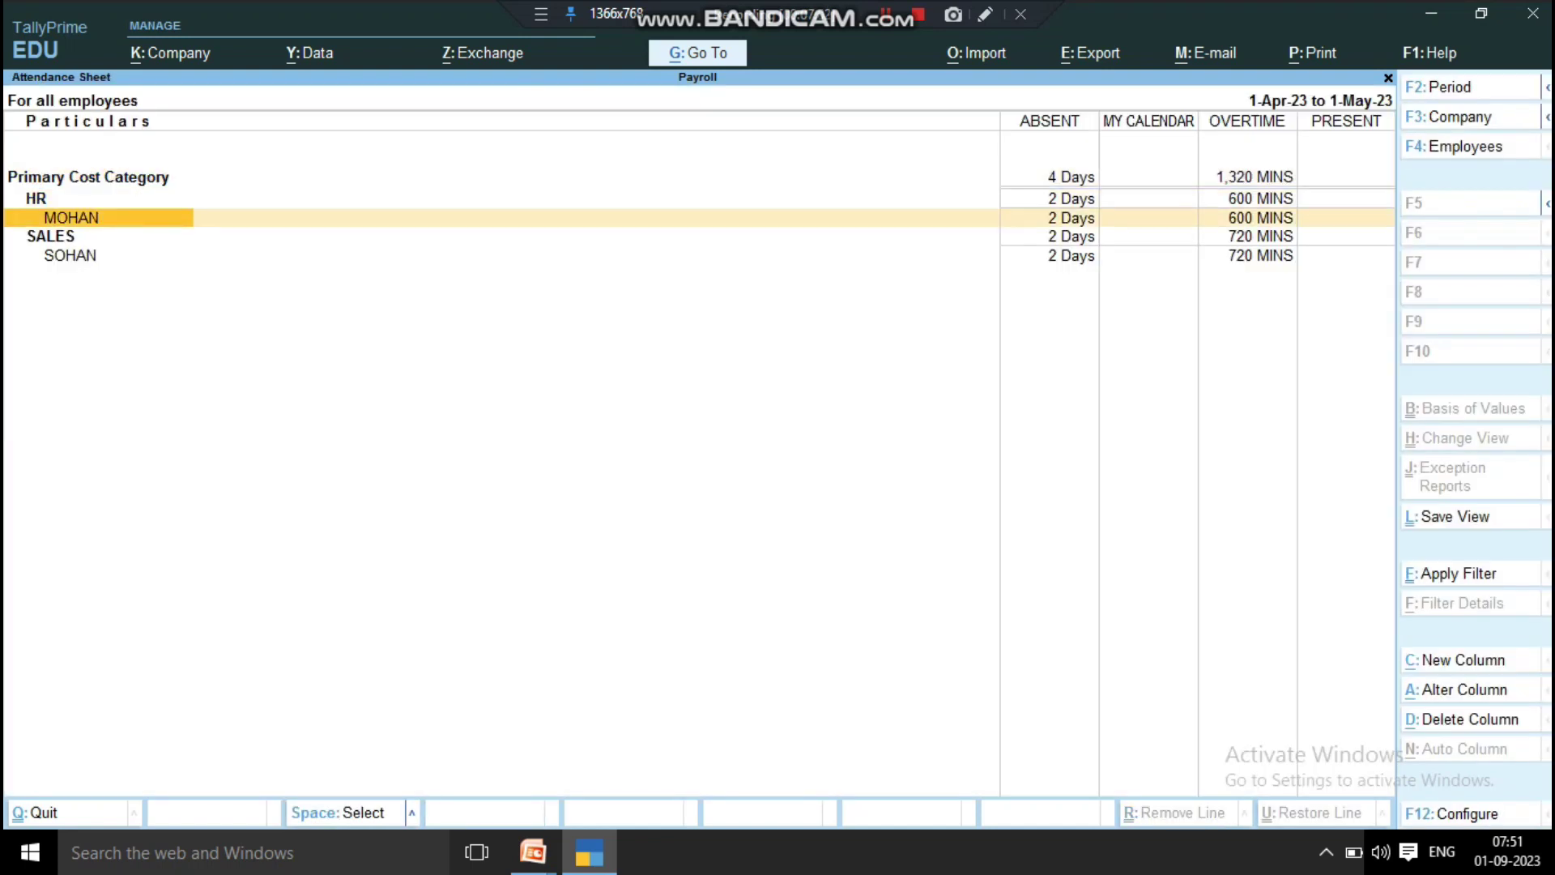
pyautogui.press('Right')
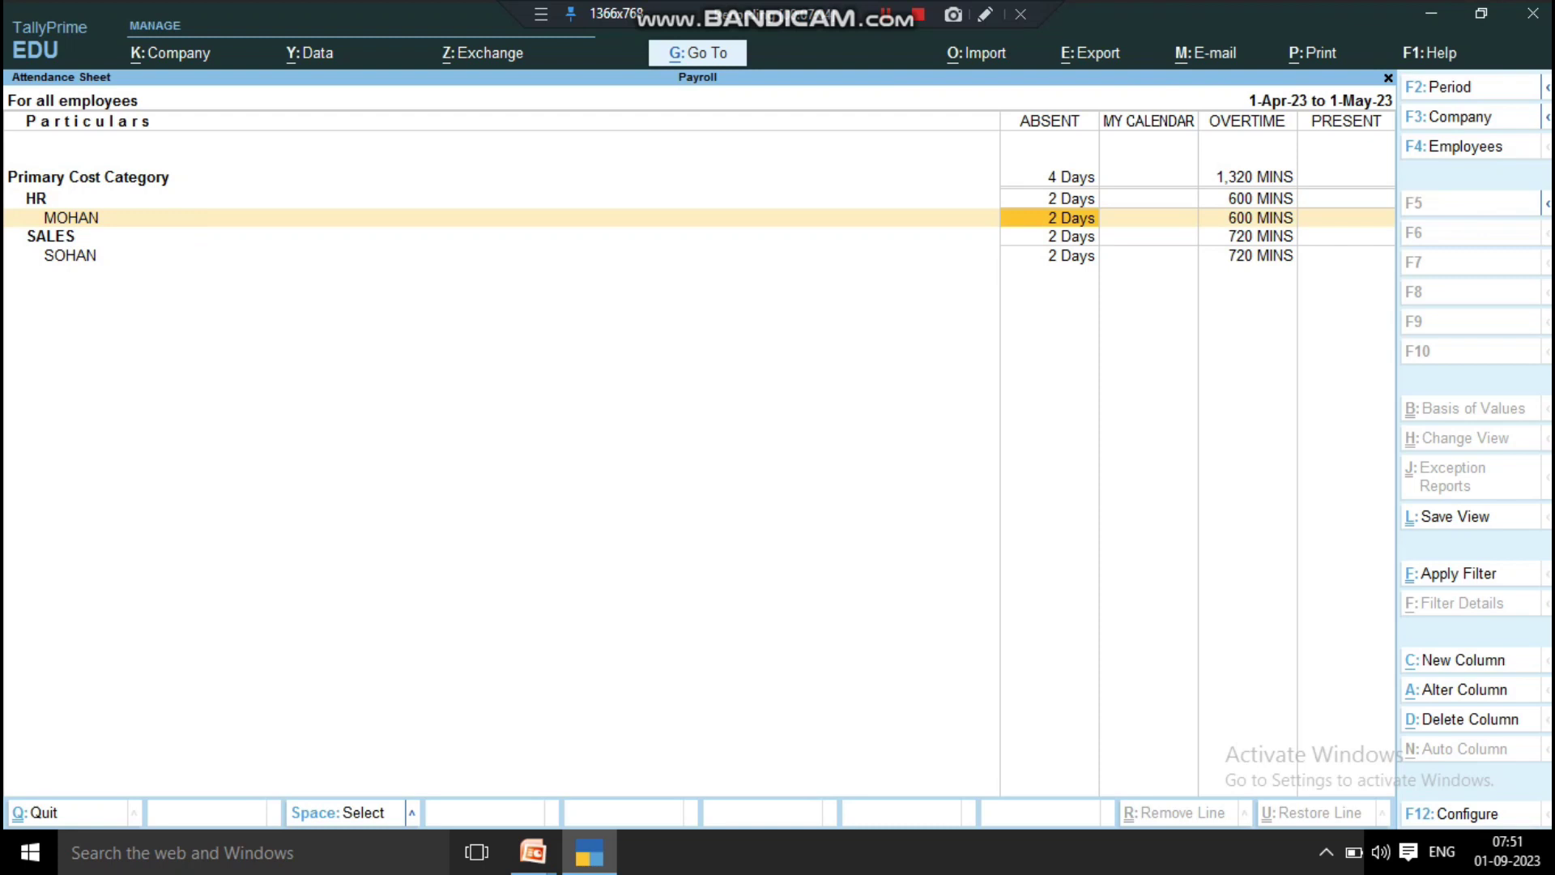
pyautogui.press('Right')
pyautogui.press('Right')
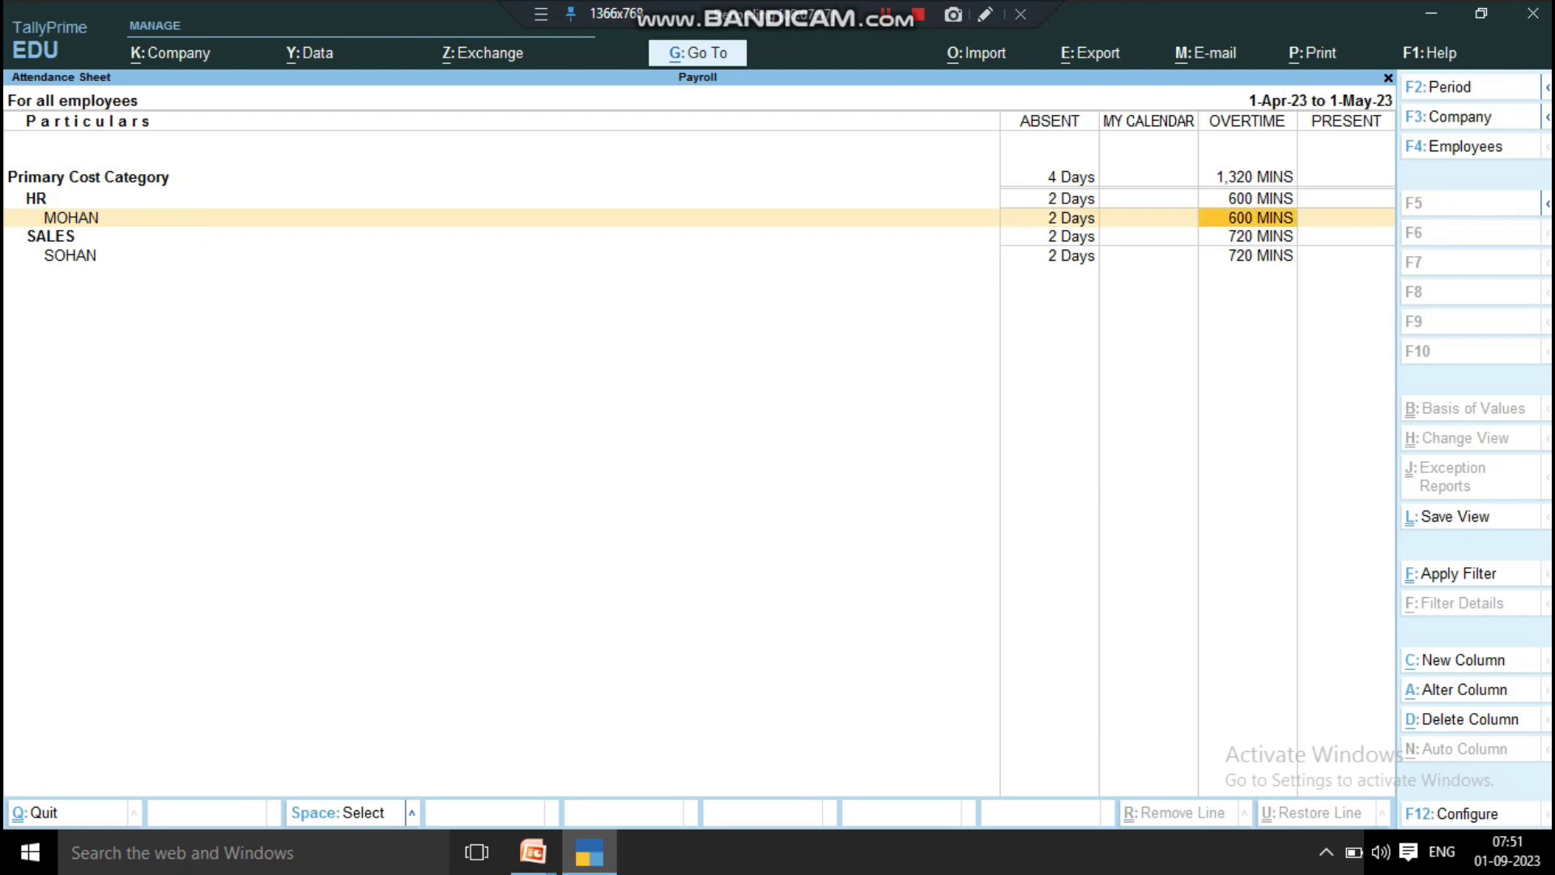
pyautogui.press('Down')
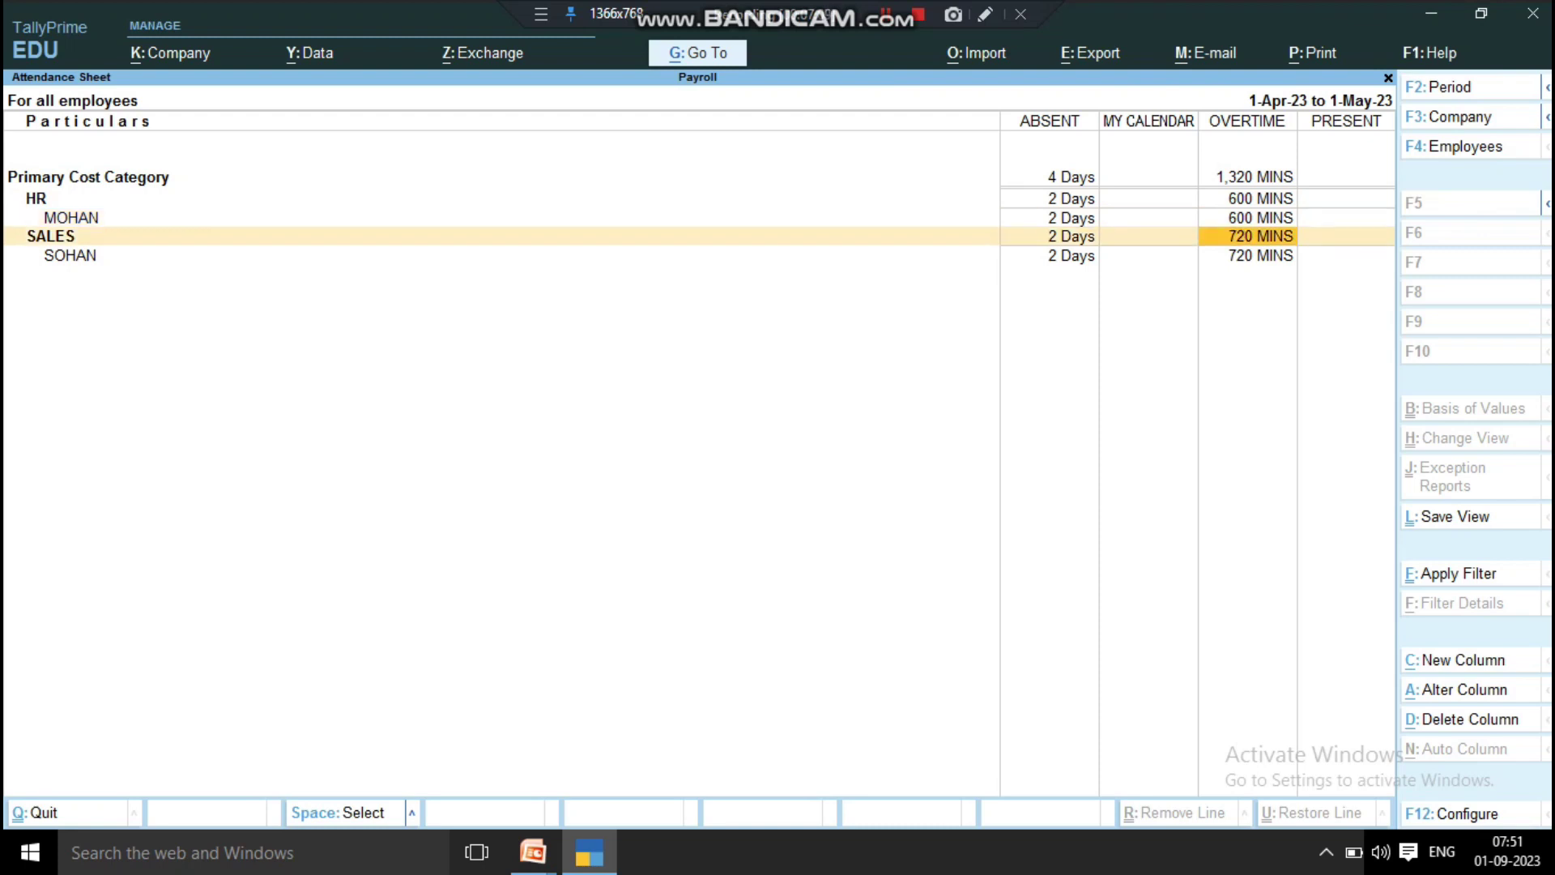
pyautogui.press('Down')
pyautogui.press('Left')
pyautogui.press('Left')
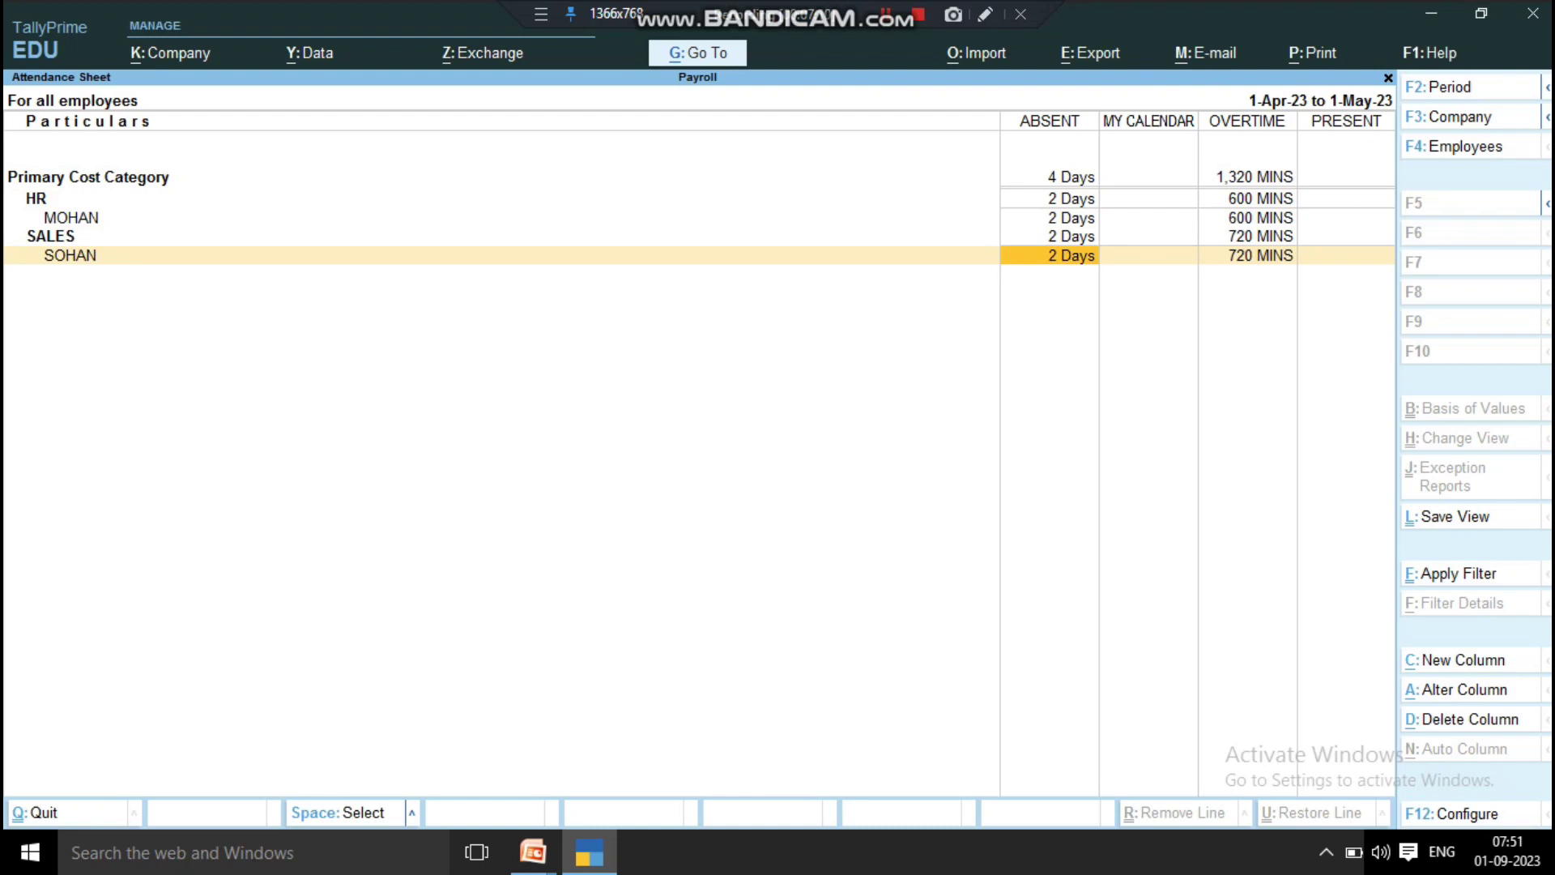
pyautogui.press('Right')
pyautogui.press('Right')
pyautogui.press('Right')
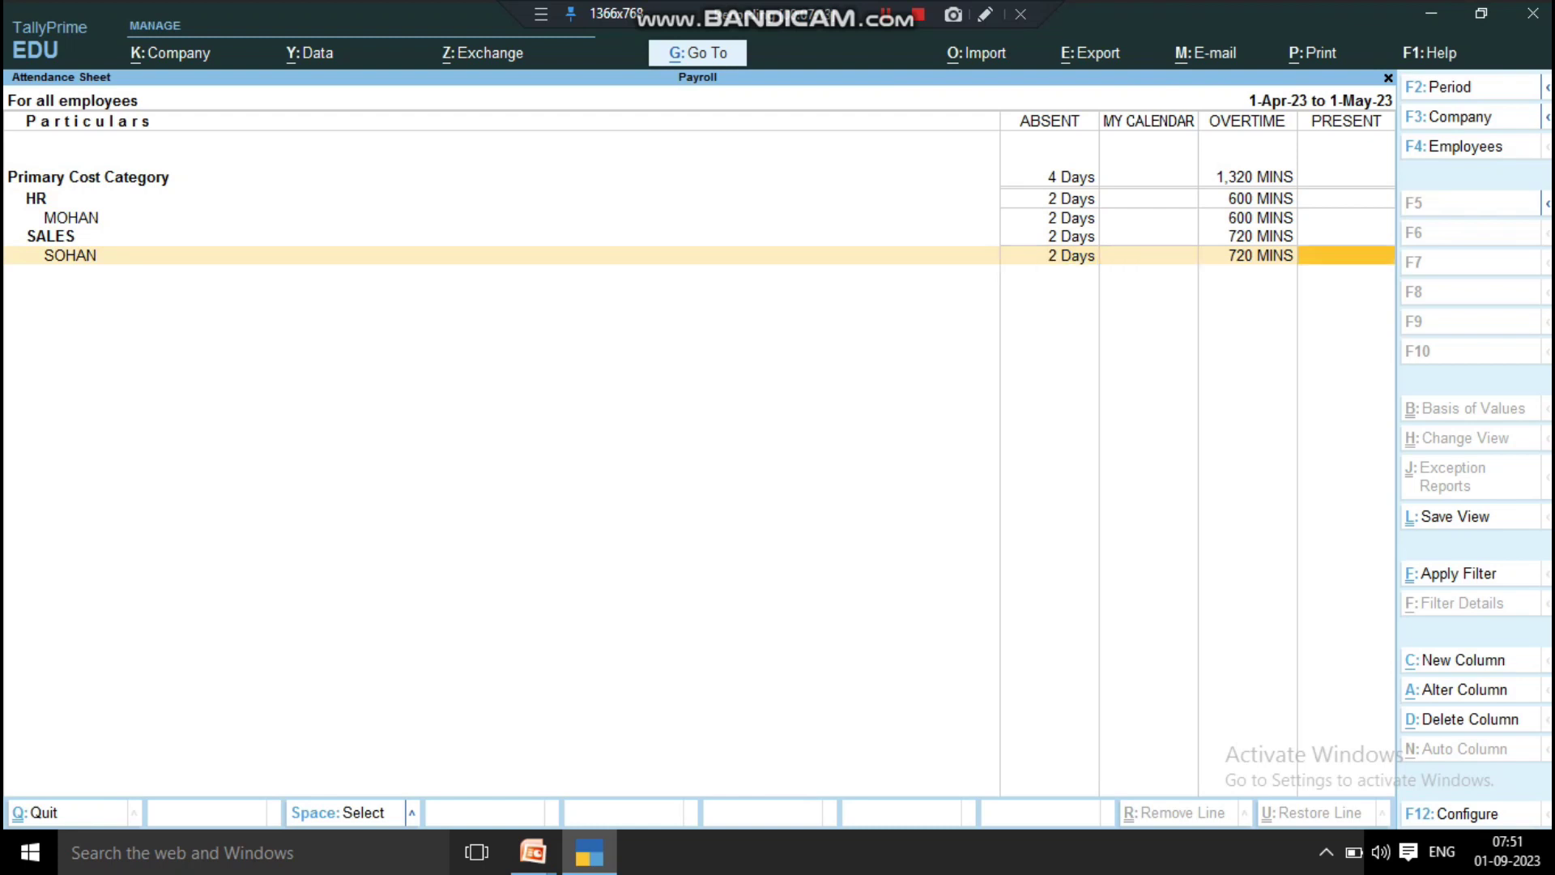
pyautogui.press('Left')
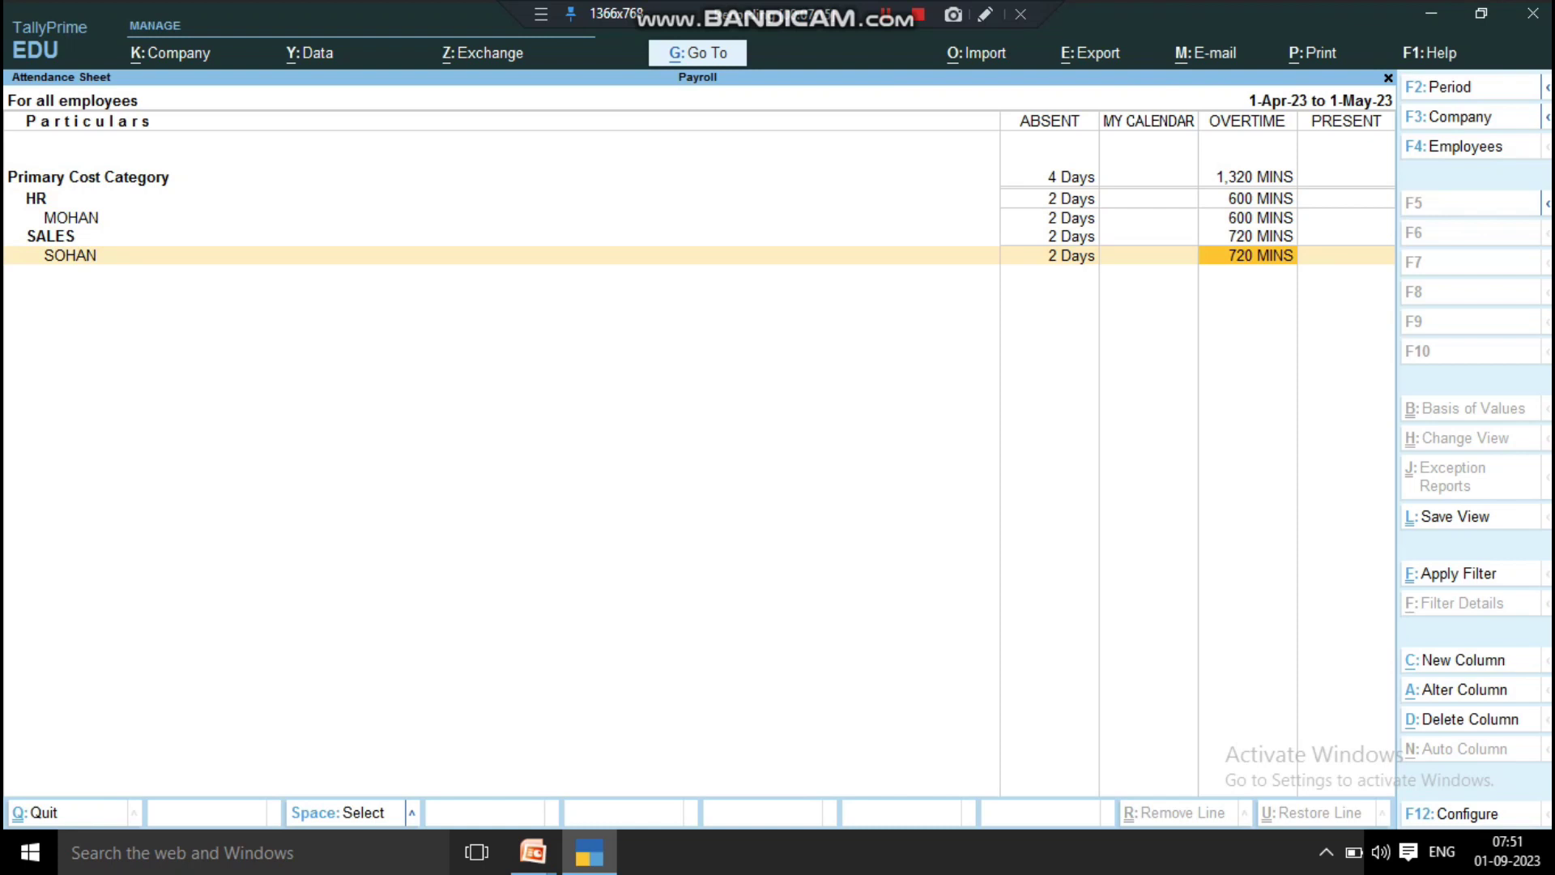
# - Close the attendance sheet and open the Payment Advice print settings from the payroll reports
pyautogui.press('Escape')
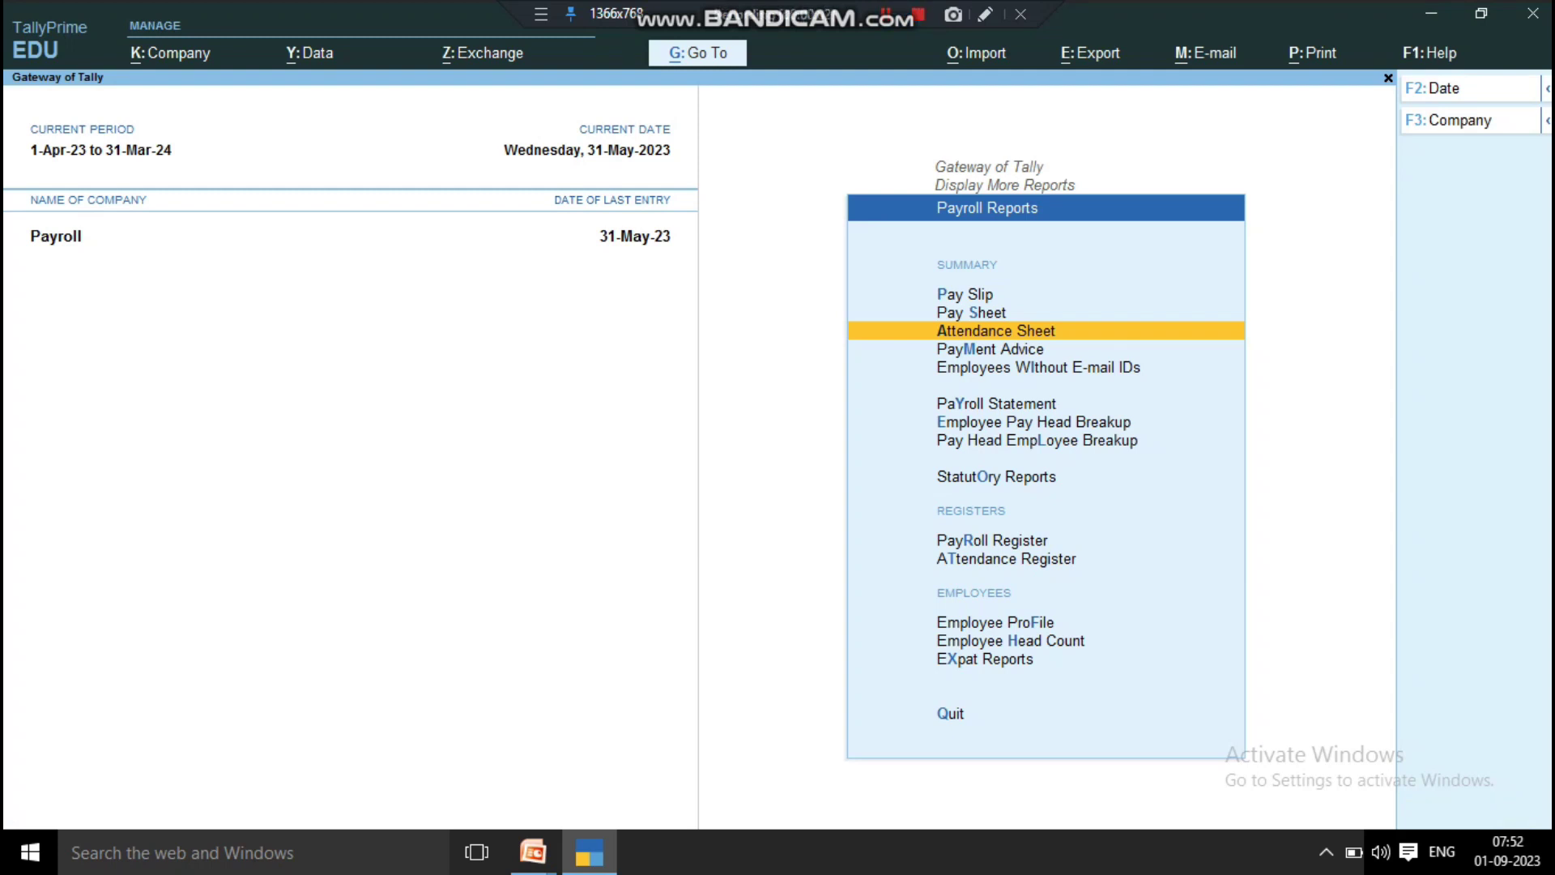
pyautogui.press('Down')
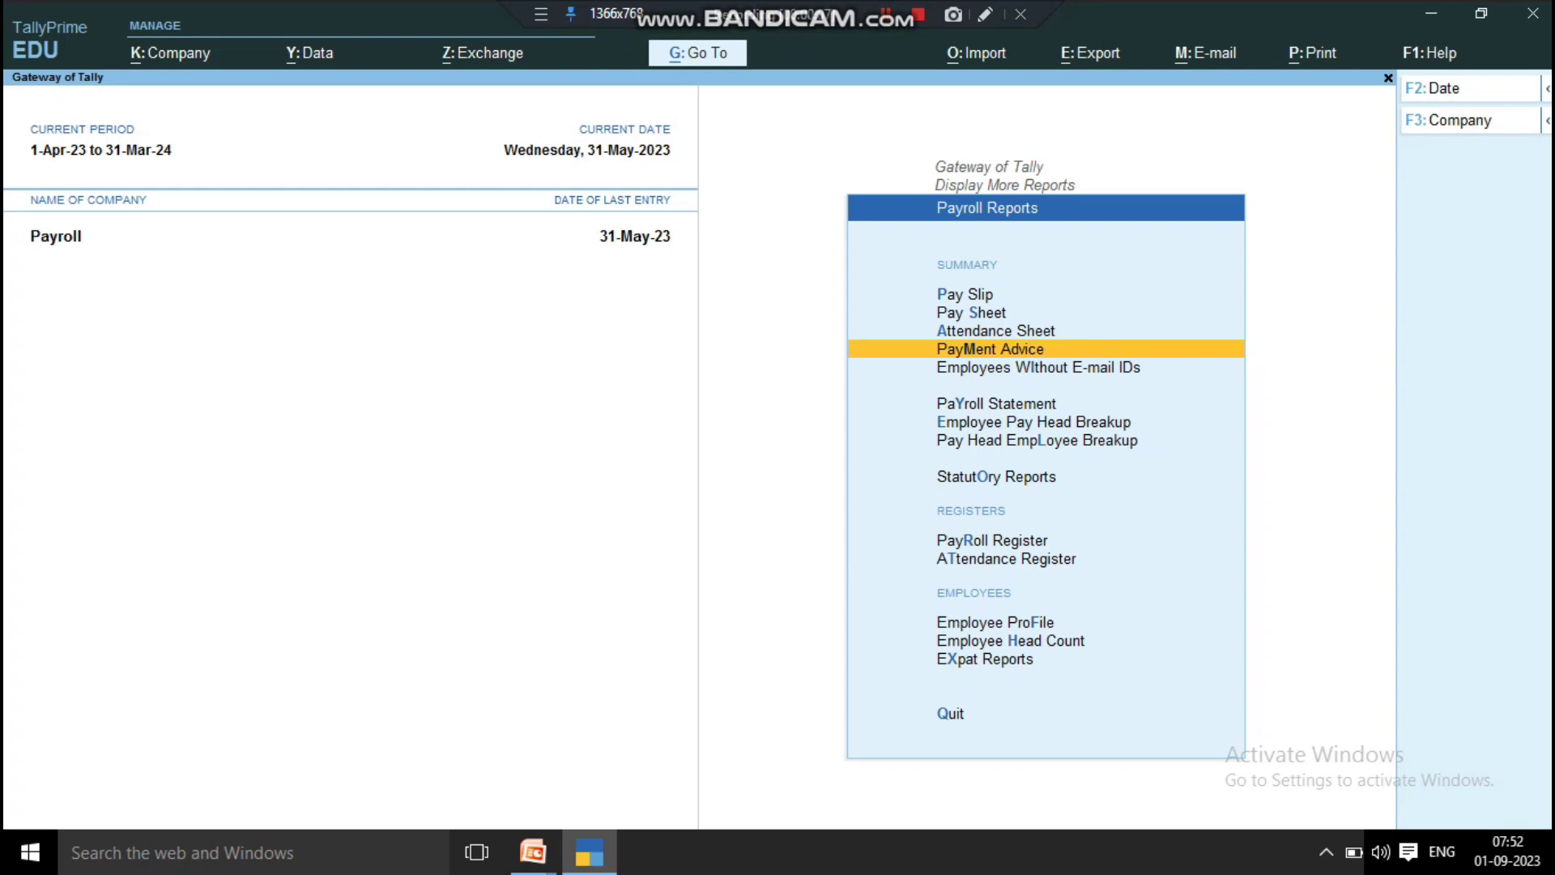
pyautogui.press('Return')
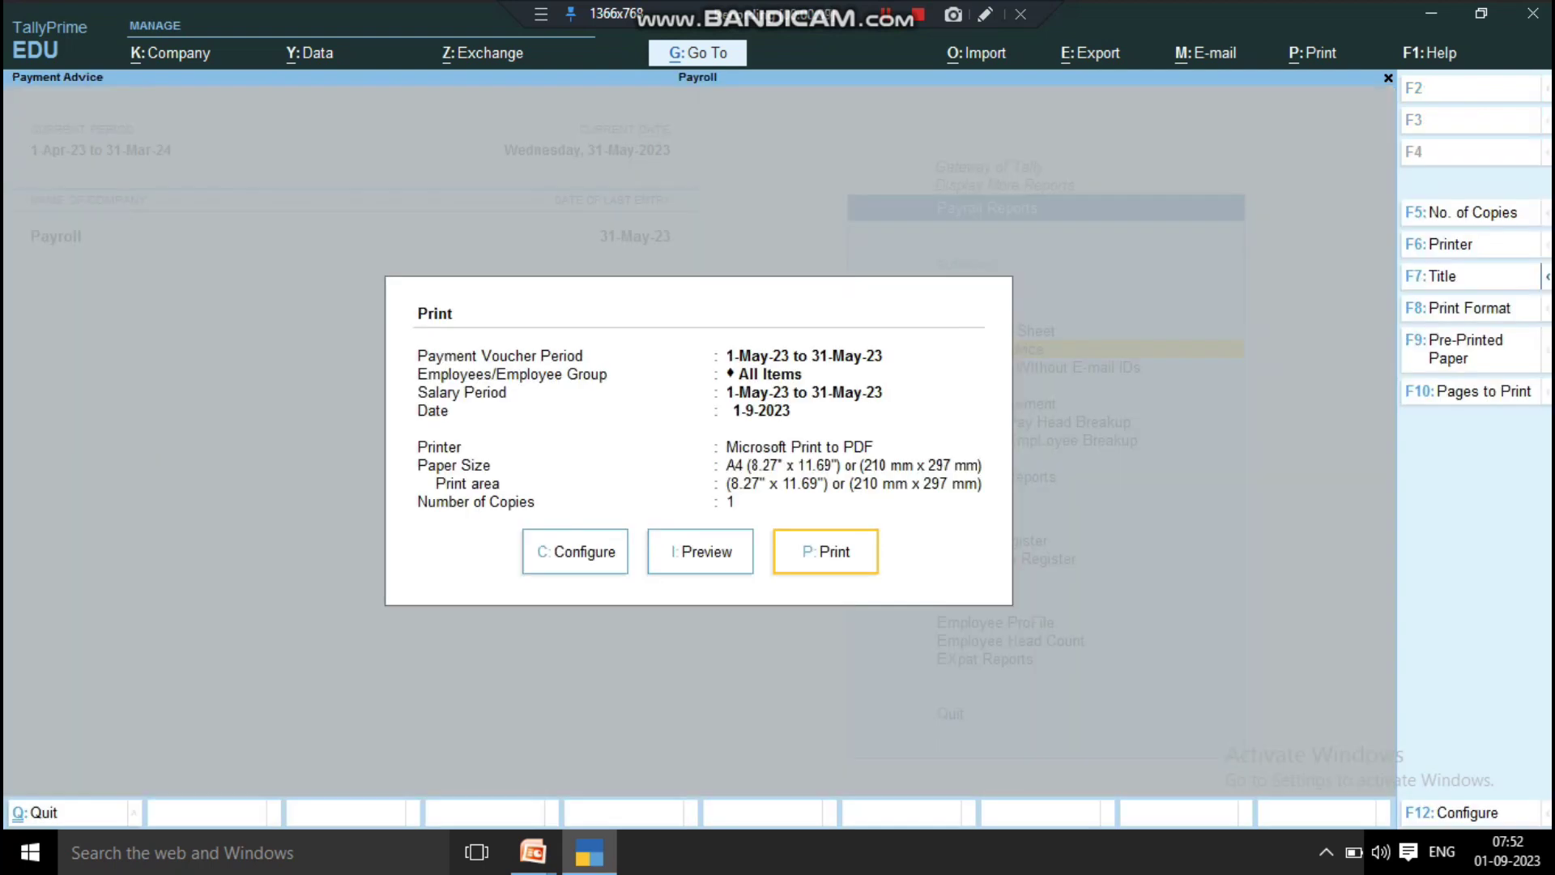
# - Preview the Payment Advice, enlarge the page to read it, and close the preview back to the payroll reports
pyautogui.press('Left')
pyautogui.press('Return')
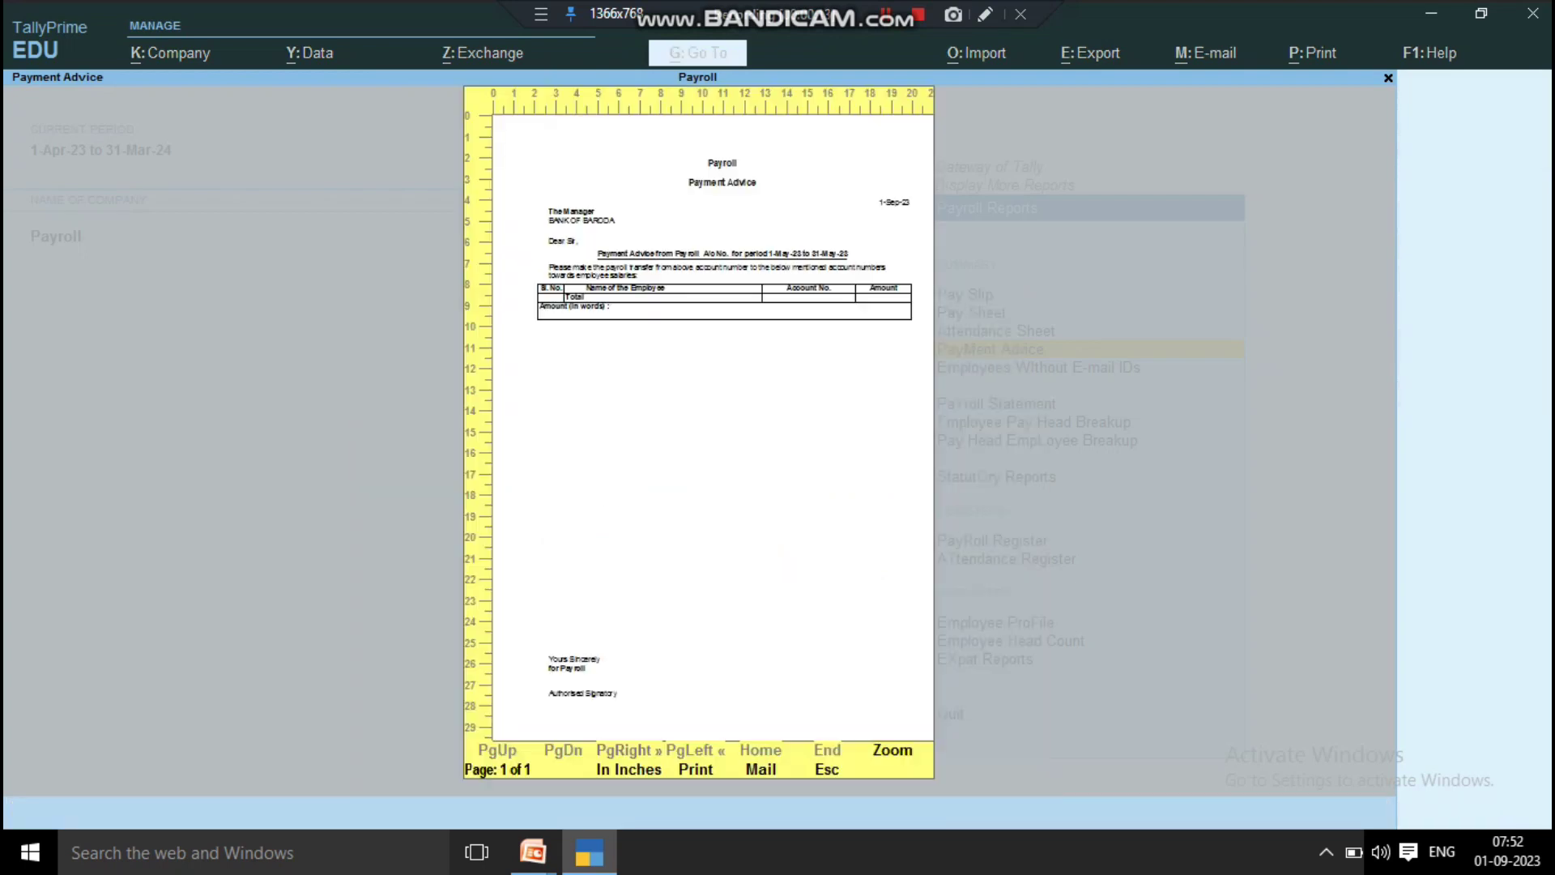
pyautogui.press('Return')
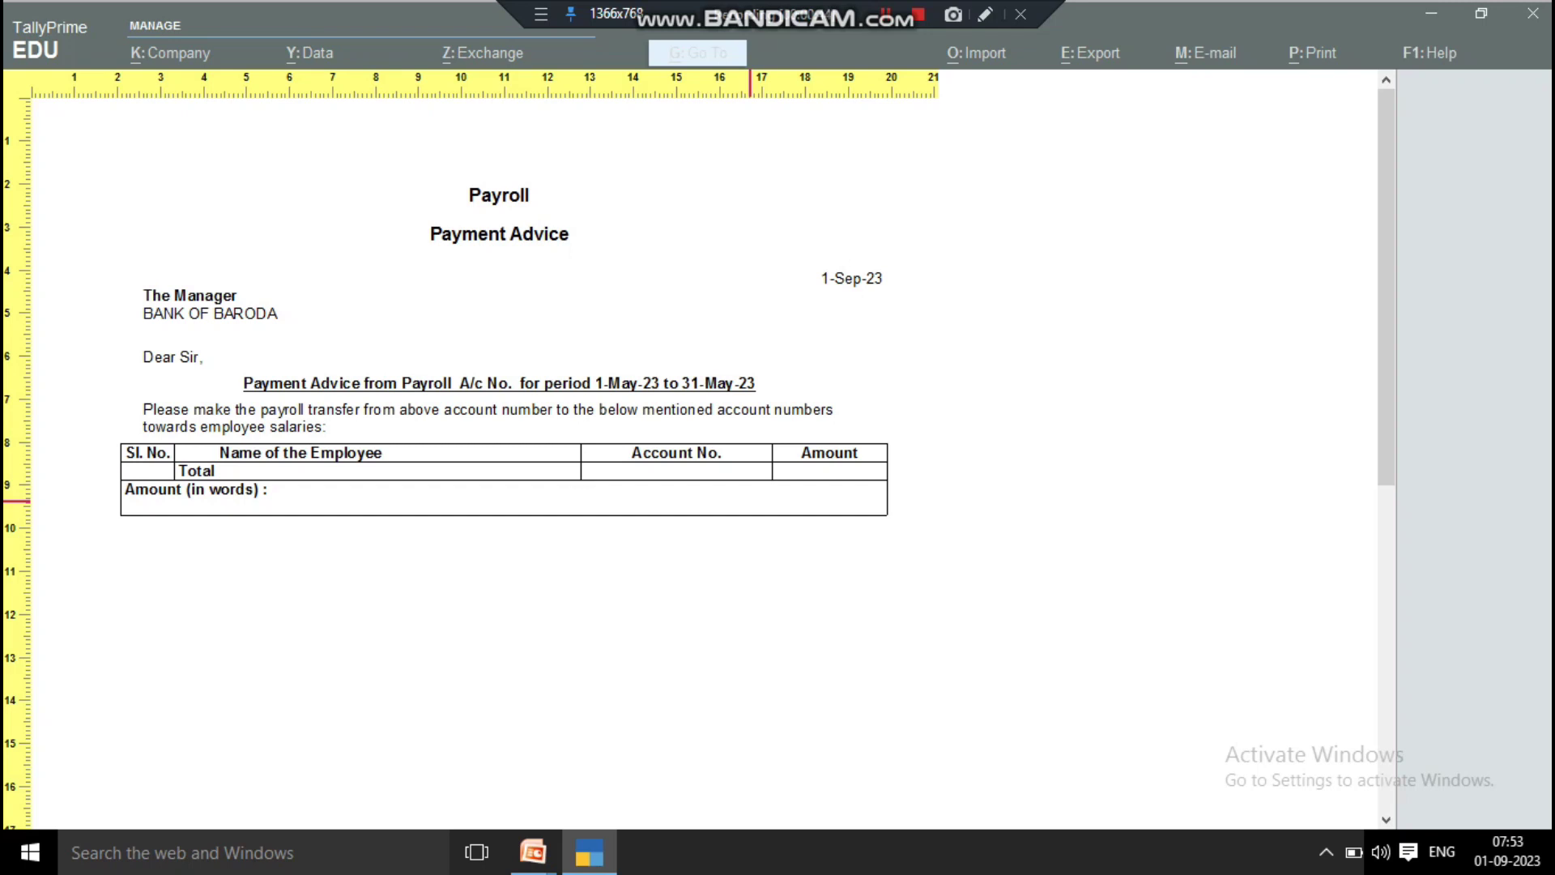
pyautogui.press('Escape')
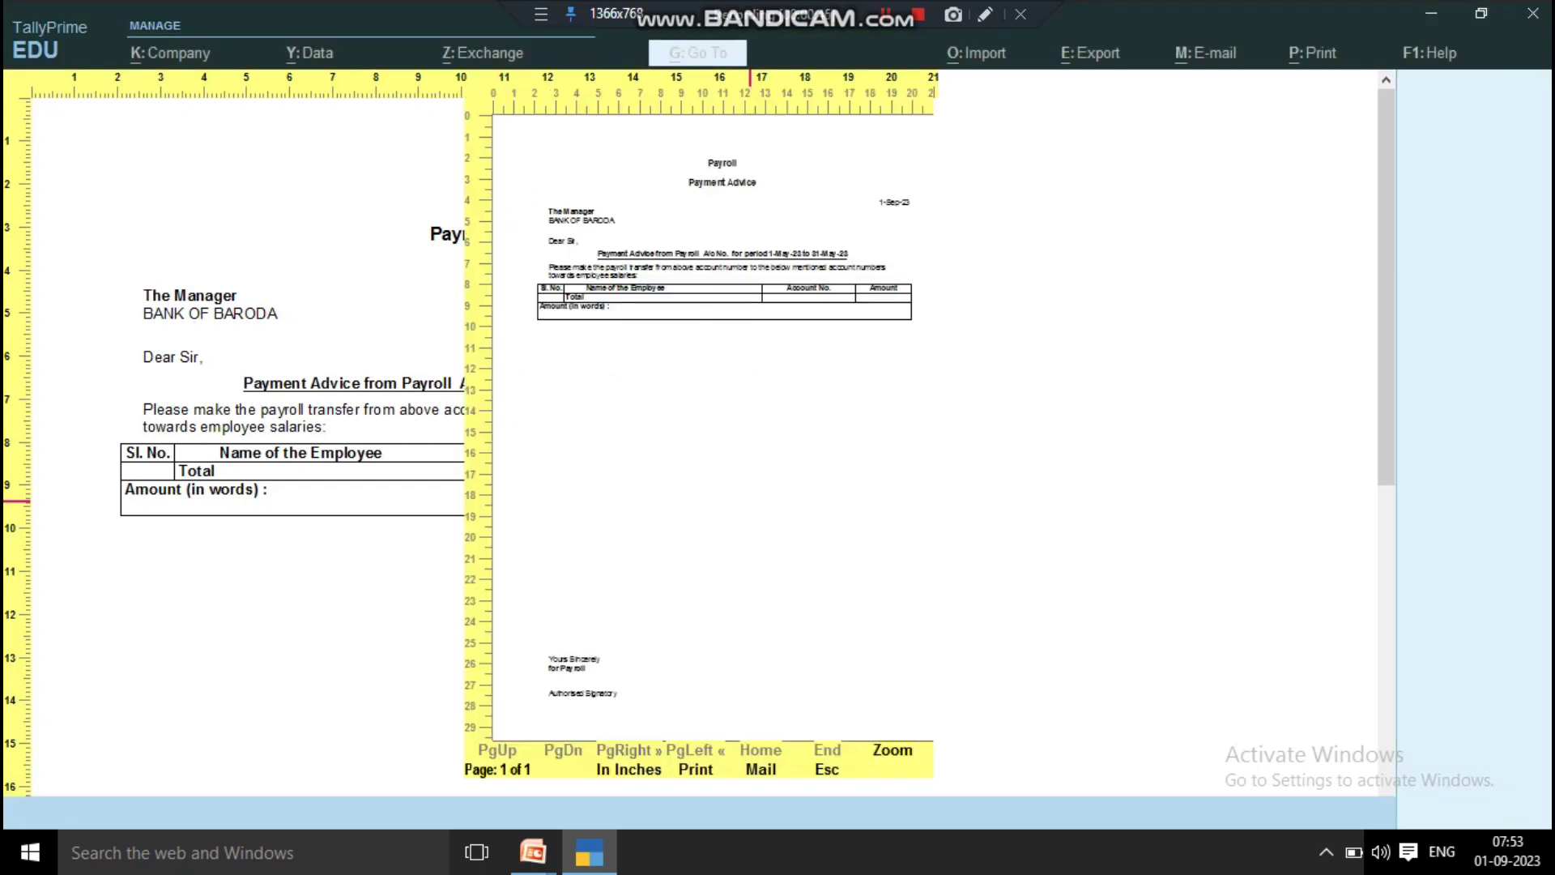
pyautogui.press('Escape')
pyautogui.press('Escape')
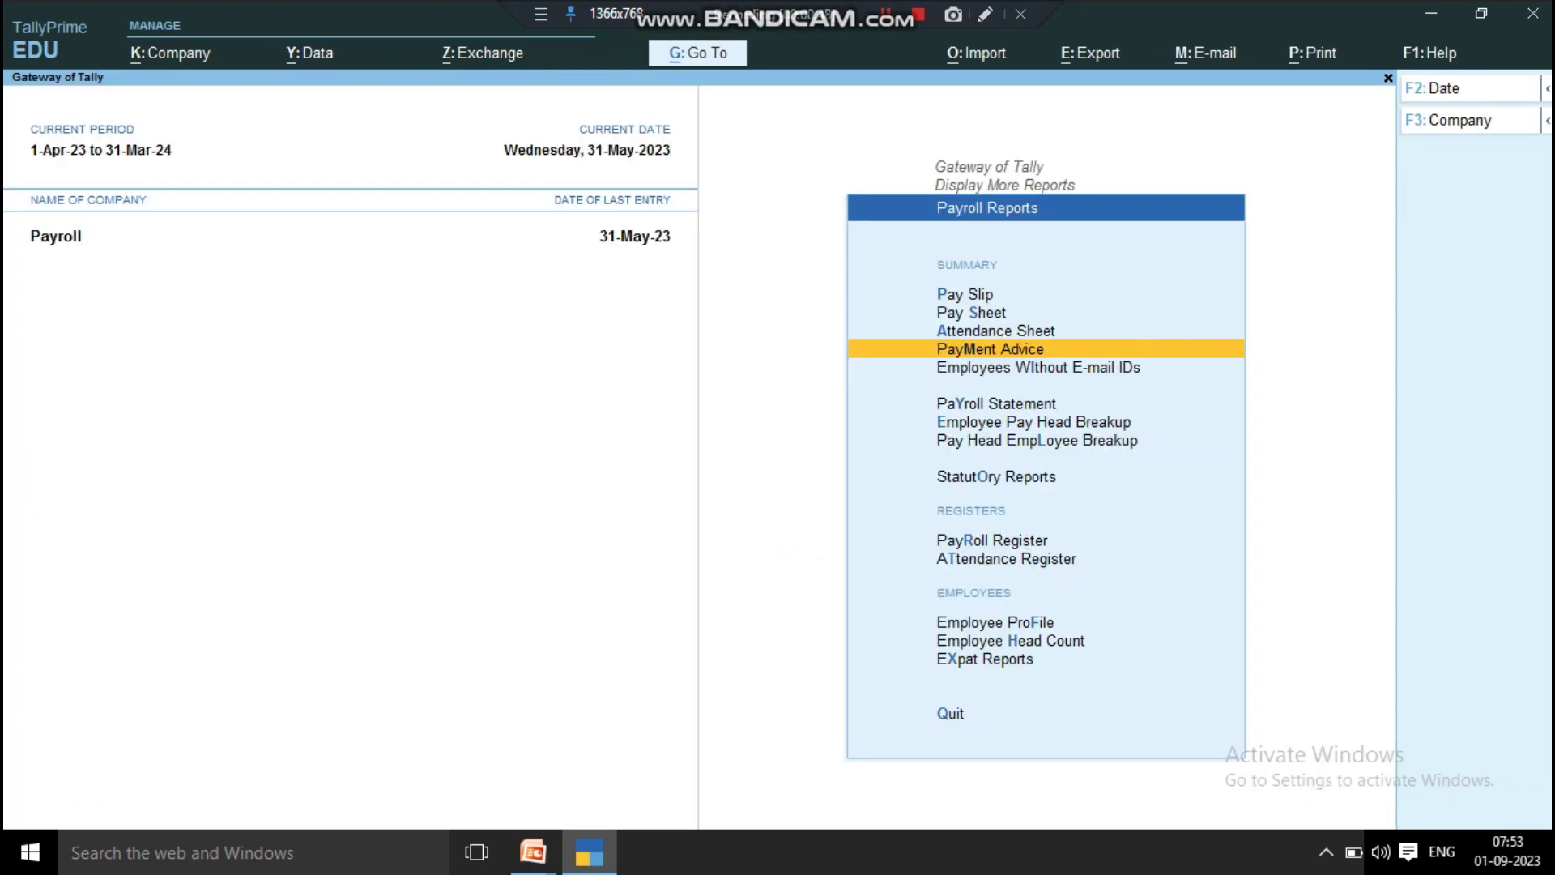
# - View the Employees Without E-mail IDs report and close it
pyautogui.press('Down')
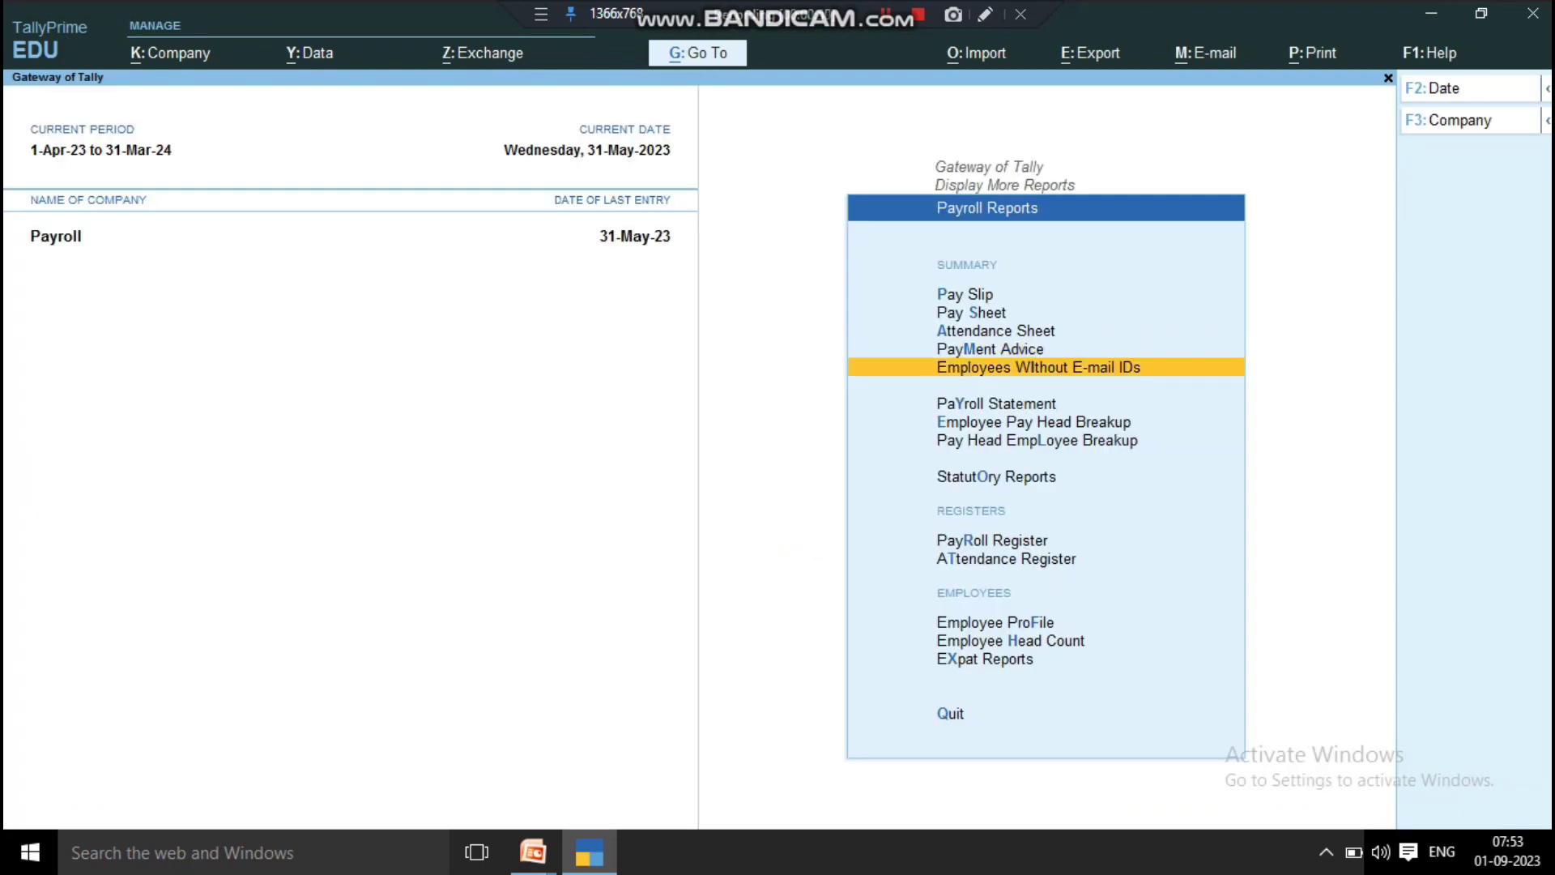
pyautogui.press('Return')
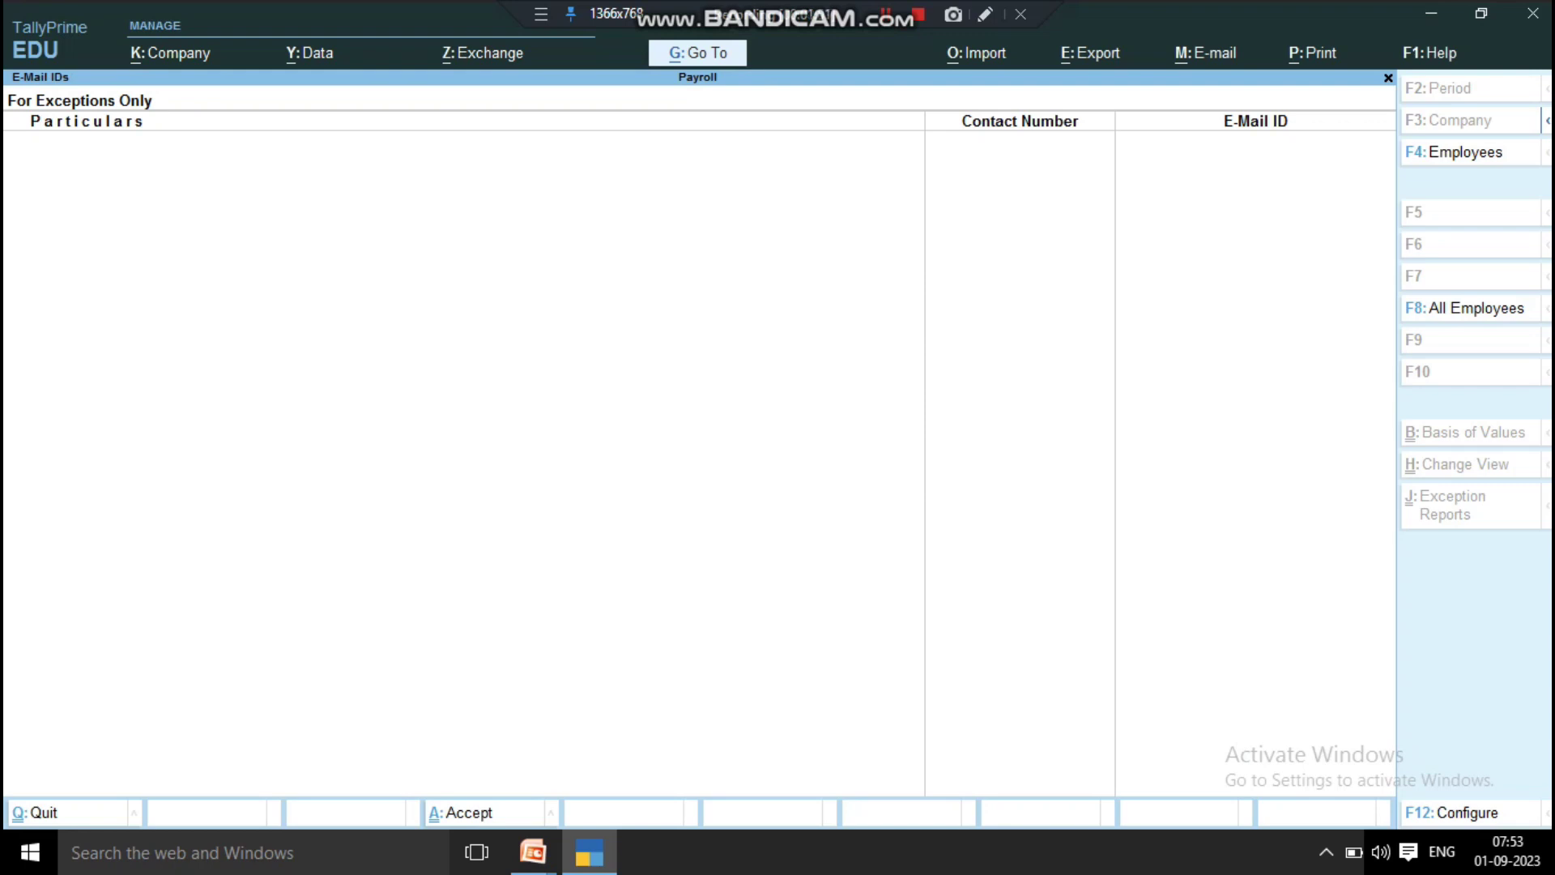
pyautogui.press('Escape')
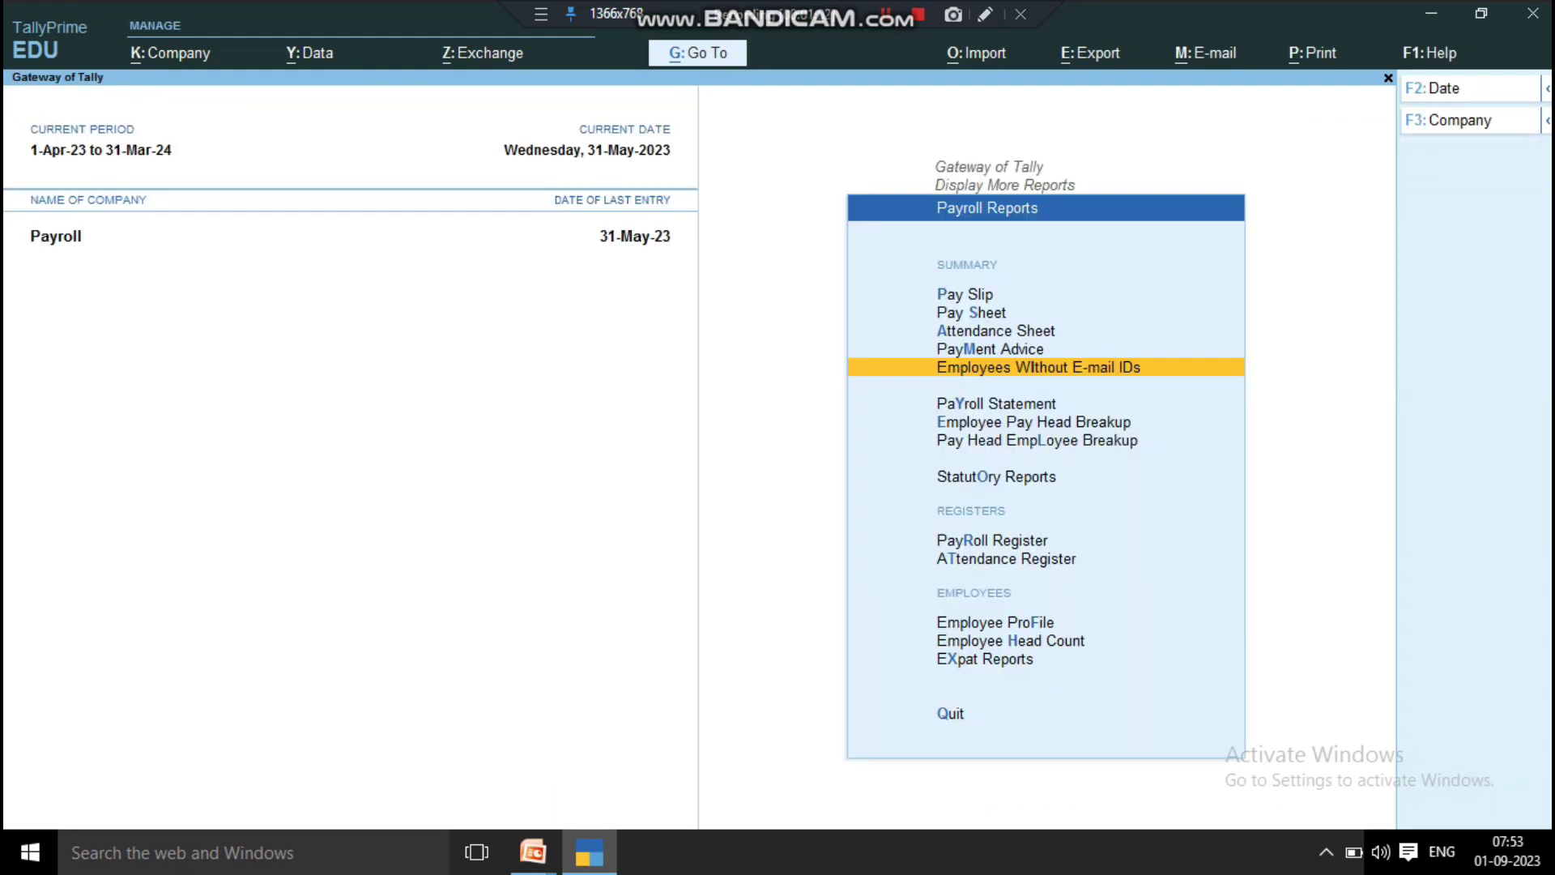
# - Open the Payroll Statement for the Basic Salary pay head and examine the HR employee's entry
pyautogui.press('Down')
pyautogui.press('Return')
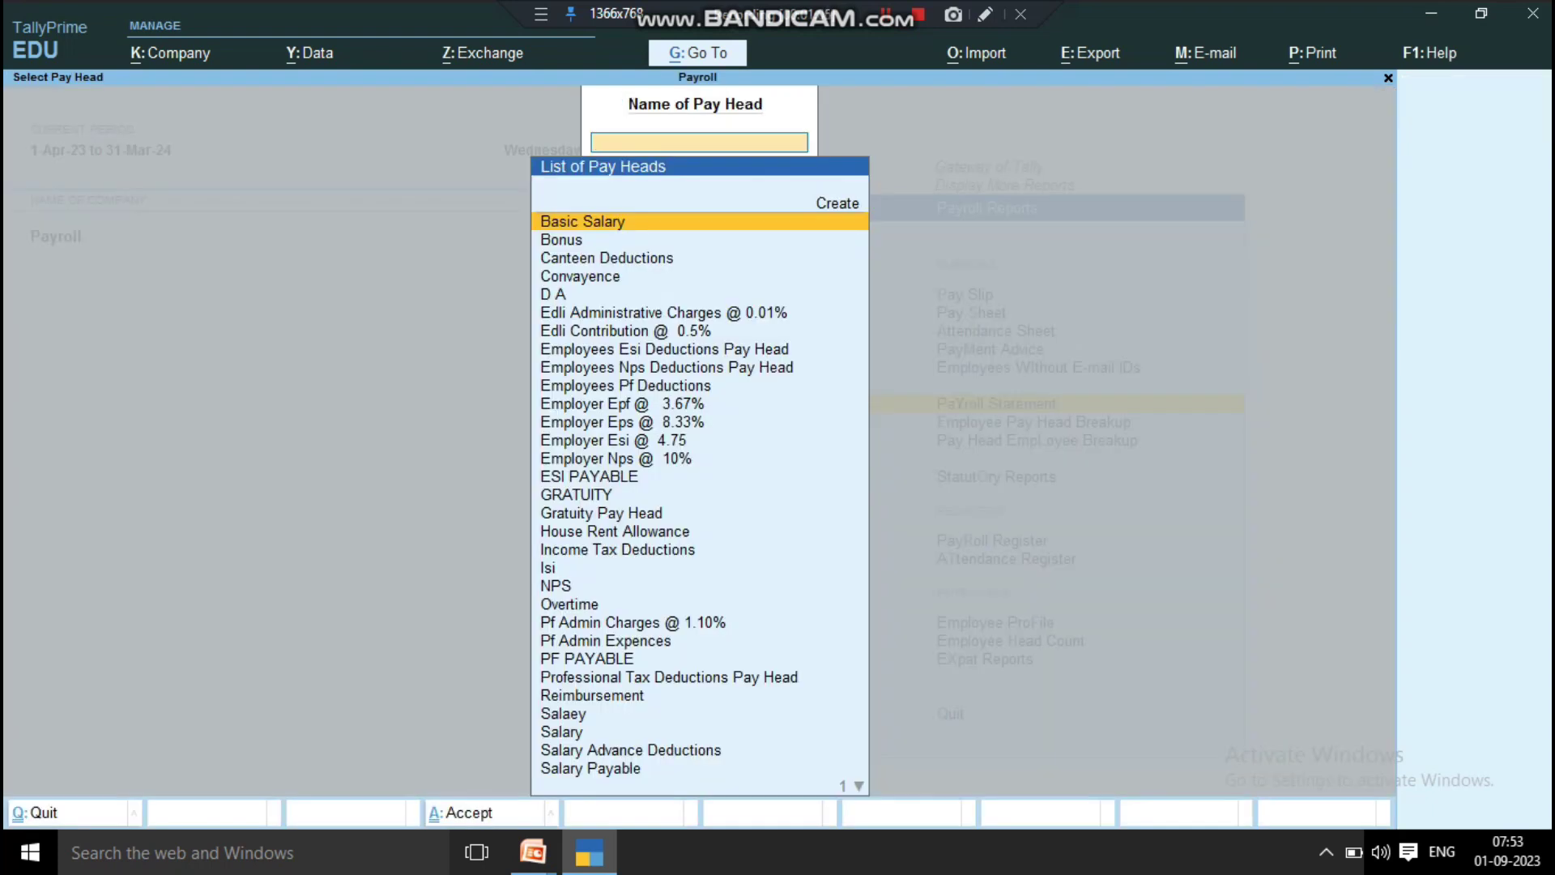
pyautogui.press('Return')
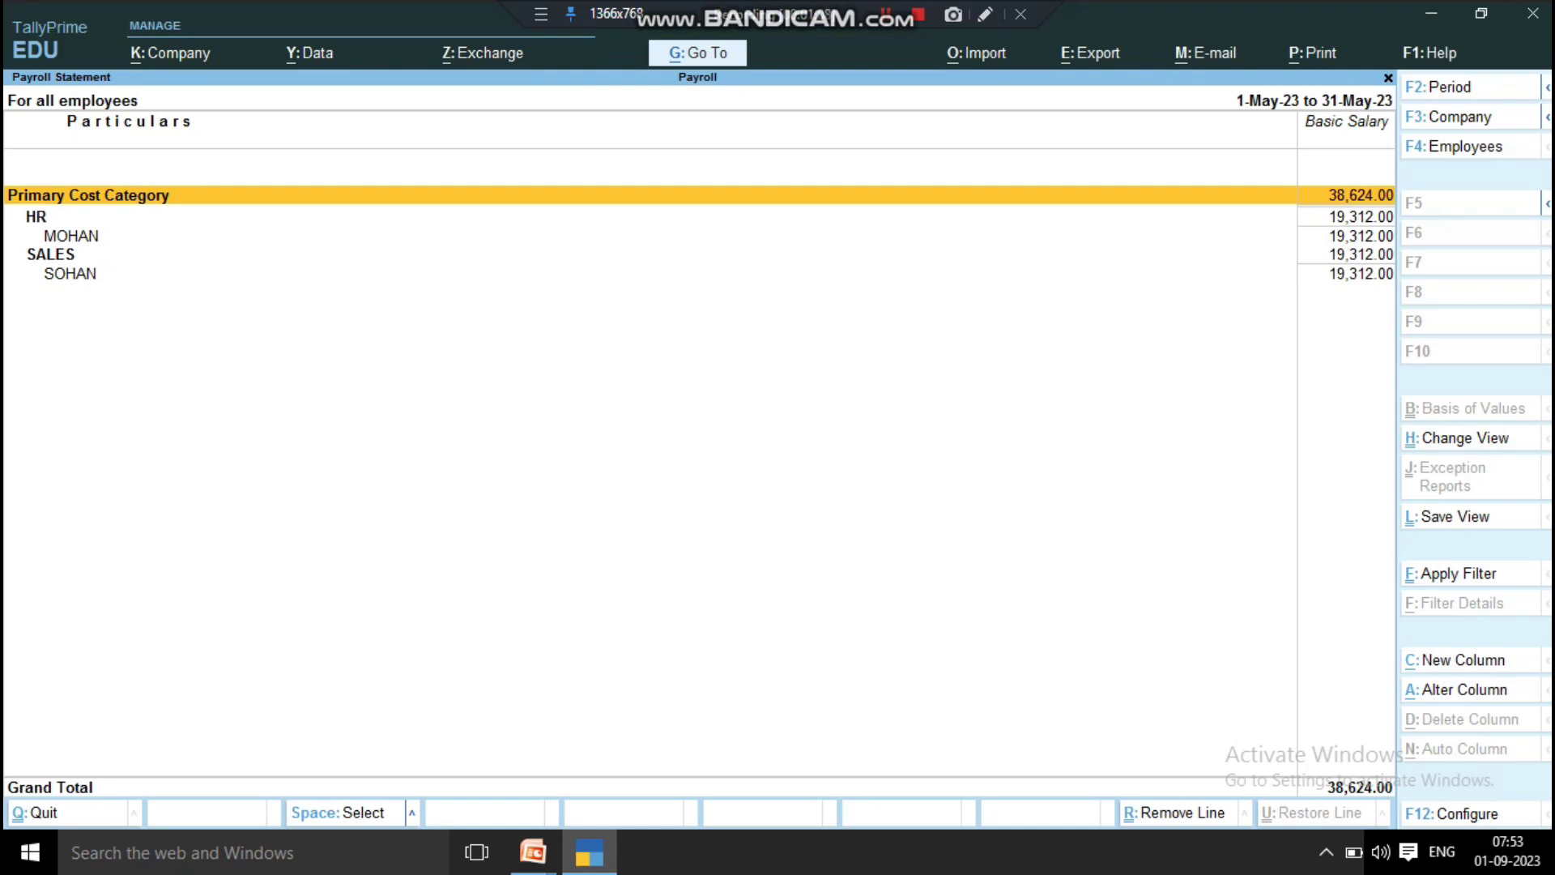
pyautogui.press('Down')
pyautogui.press('Down')
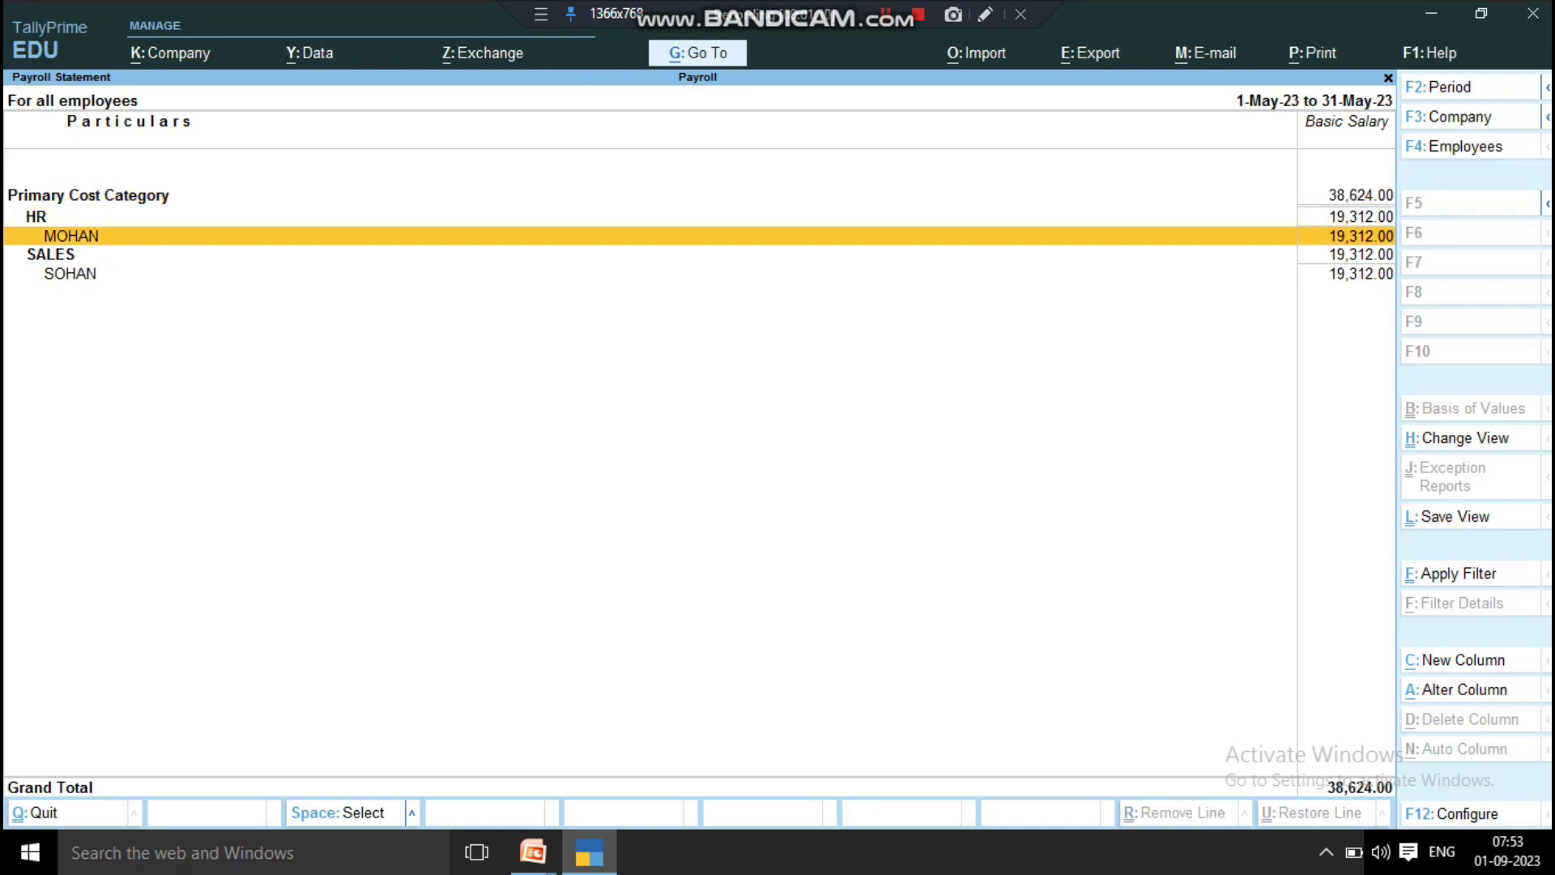
# - Switch the Payroll Statement to the Bonus pay head and examine its employee entry
pyautogui.press('Escape')
pyautogui.press('Down')
pyautogui.press('Down')
pyautogui.press('Up')
pyautogui.press('Return')
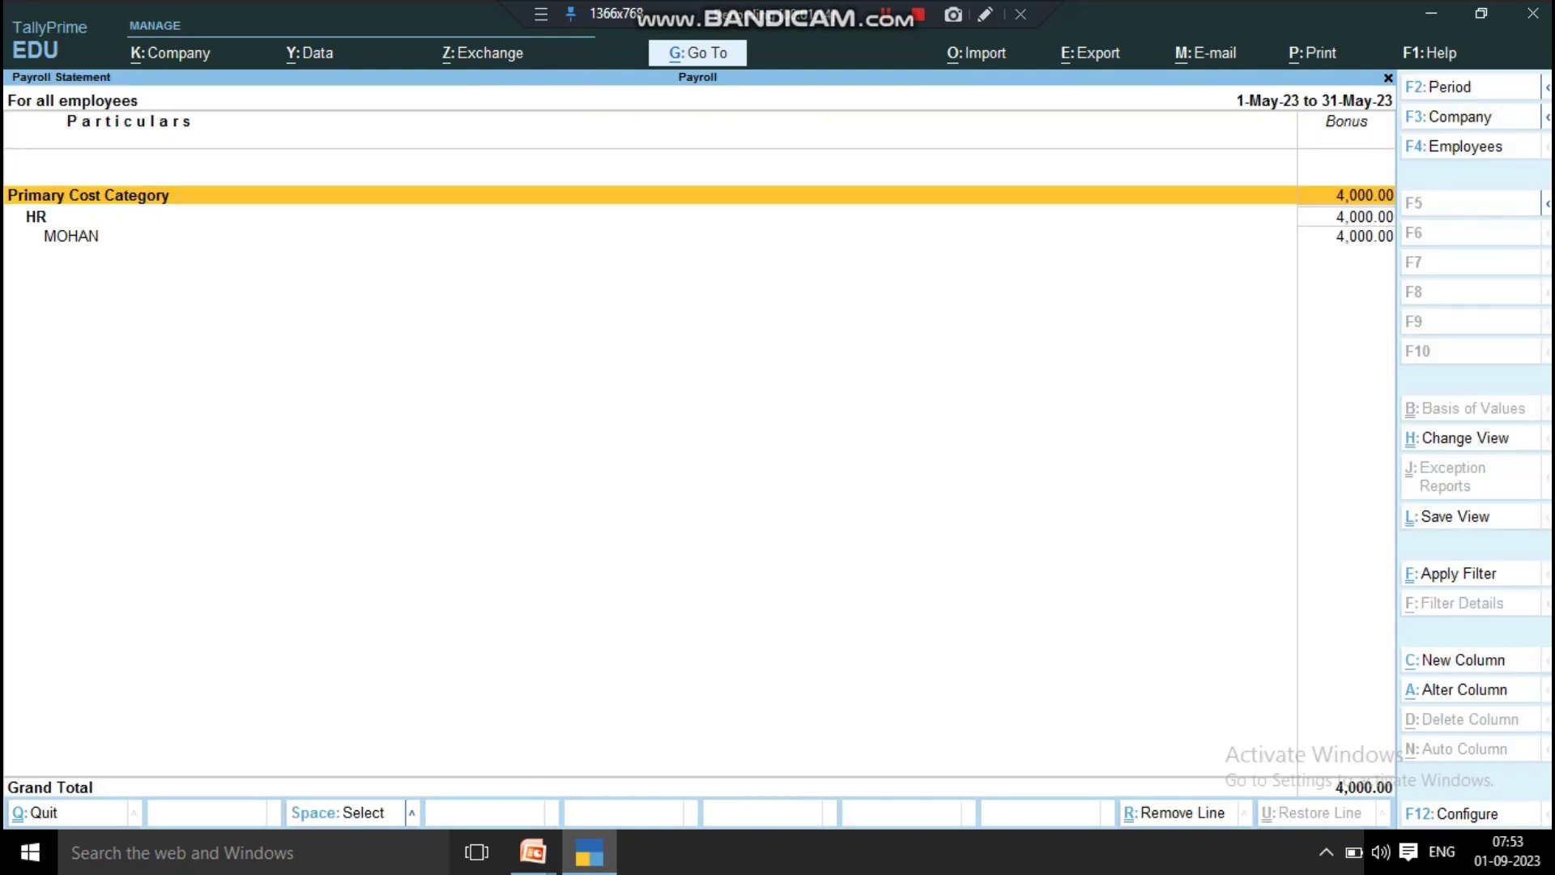
pyautogui.press('Down')
pyautogui.press('Down')
# - View the Payroll Statement for the ESI PAYABLE pay head and return to the pay head selection
pyautogui.press('Escape')
pyautogui.press('Down')
pyautogui.press('Down')
pyautogui.press('Down')
pyautogui.press('Down')
pyautogui.press('Down')
pyautogui.press('Down')
pyautogui.press('Down')
pyautogui.press('Down')
pyautogui.press('Down')
pyautogui.press('Down')
pyautogui.press('Down')
pyautogui.press('Down')
pyautogui.press('Down')
pyautogui.press('Return')
pyautogui.press('Escape')
# - Open the Payroll Statement for House Rent Allowance and go to the HR employee's entry
pyautogui.press('Down')
pyautogui.press('Down')
pyautogui.press('Down')
pyautogui.press('Return')
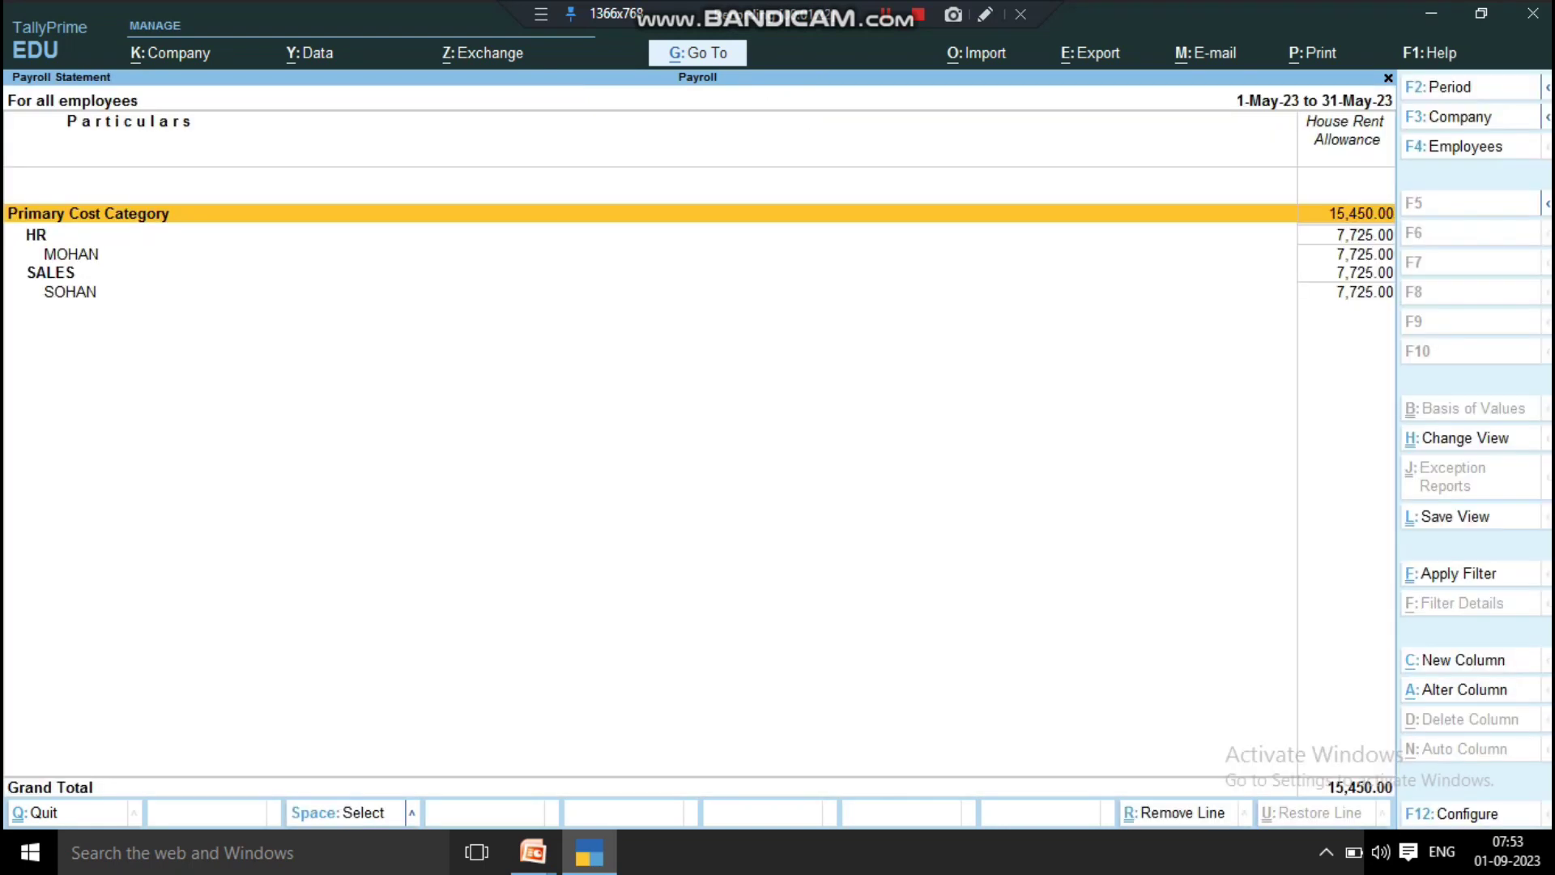
pyautogui.press('Down')
pyautogui.press('Down')
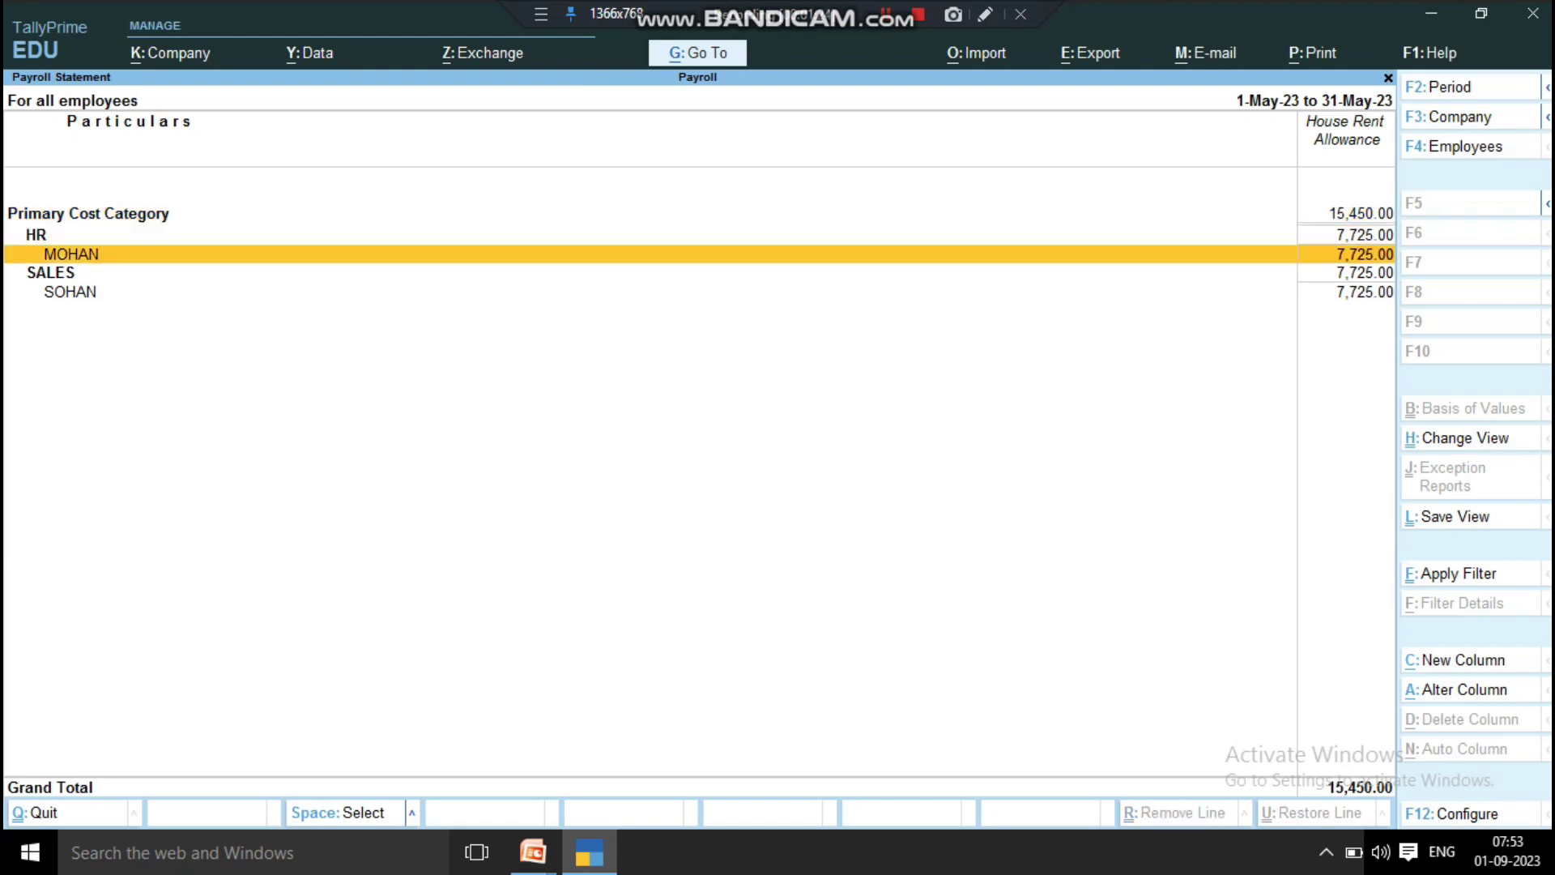
# - Drill down from the HR employee's House Rent Allowance to the payroll voucher, then return to the payroll reports
pyautogui.press('Return')
pyautogui.press('Escape')
pyautogui.press('Return')
pyautogui.press('Return')
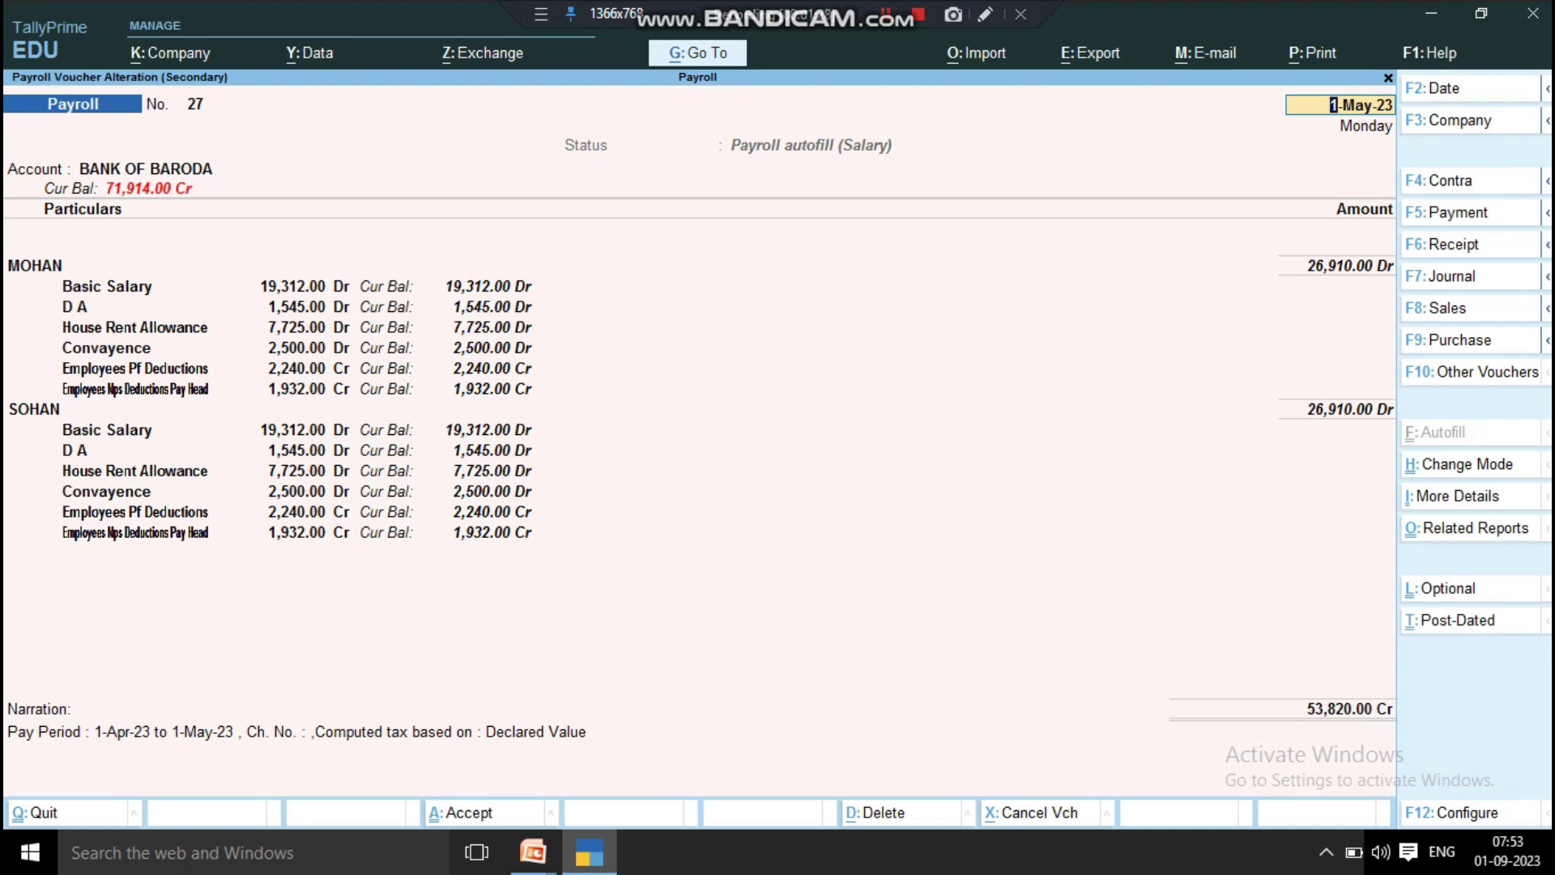
pyautogui.press('Escape')
pyautogui.press('Escape')
pyautogui.press('Escape')
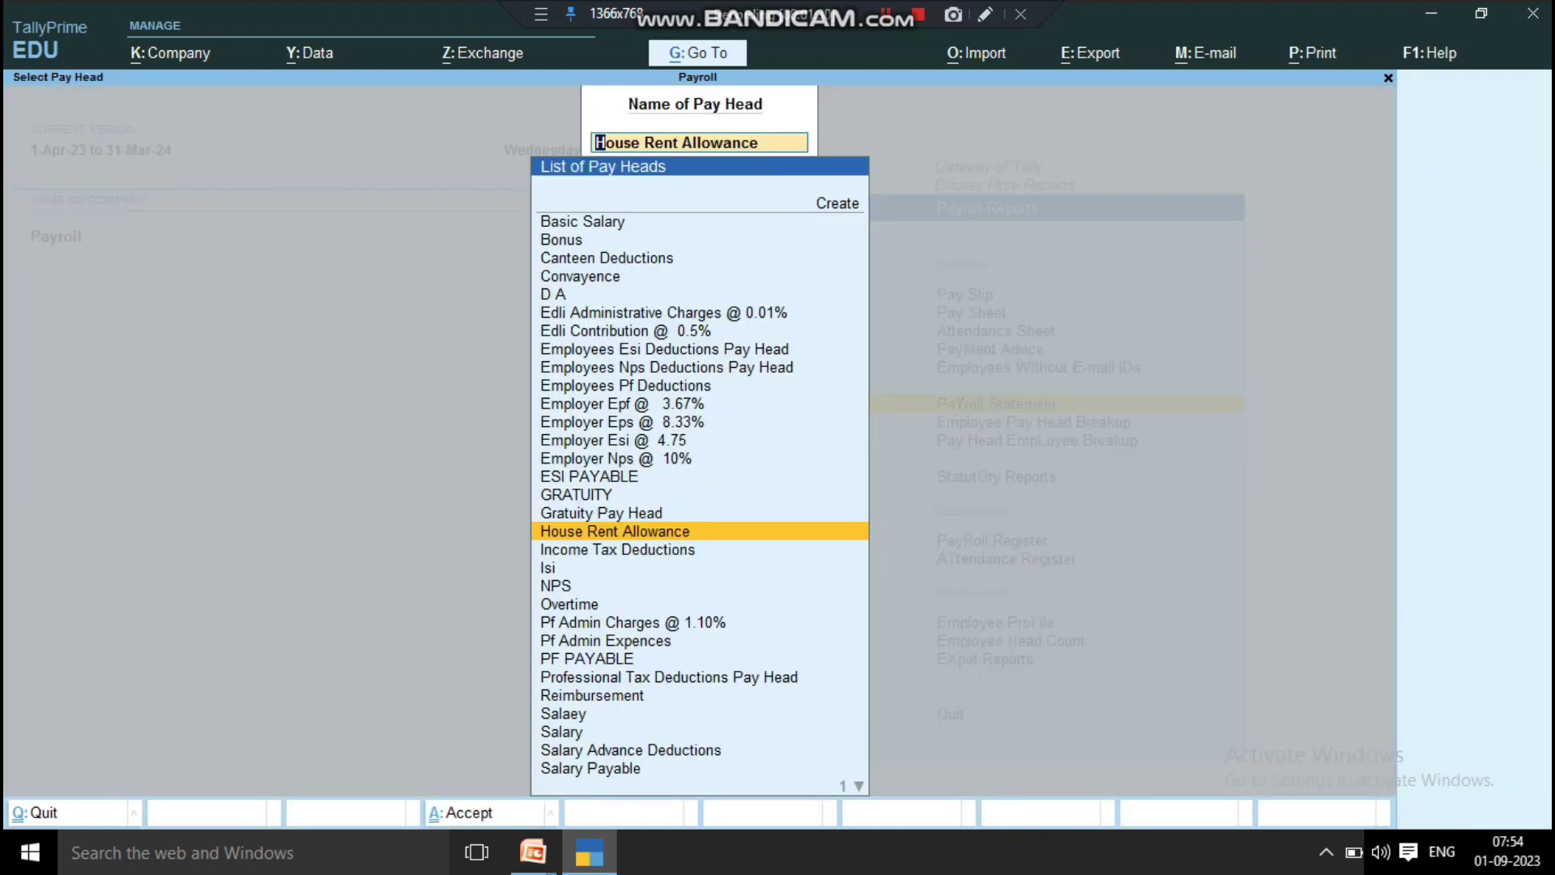
pyautogui.press('Escape')
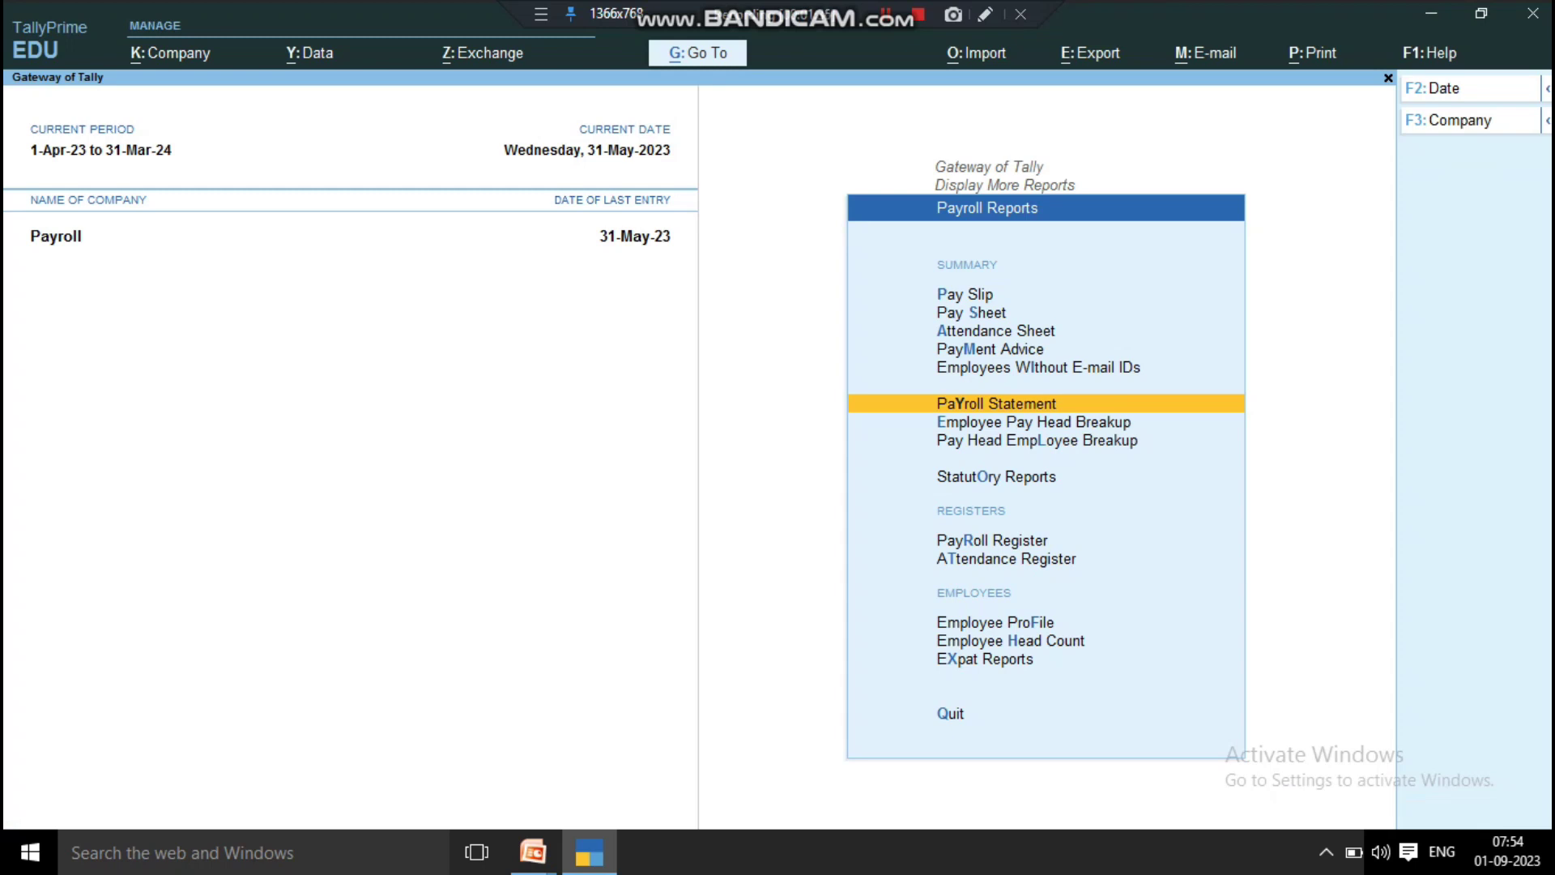
# - Open the Employee Pay Head Breakup report for the Basic Salary pay head
pyautogui.press('Down')
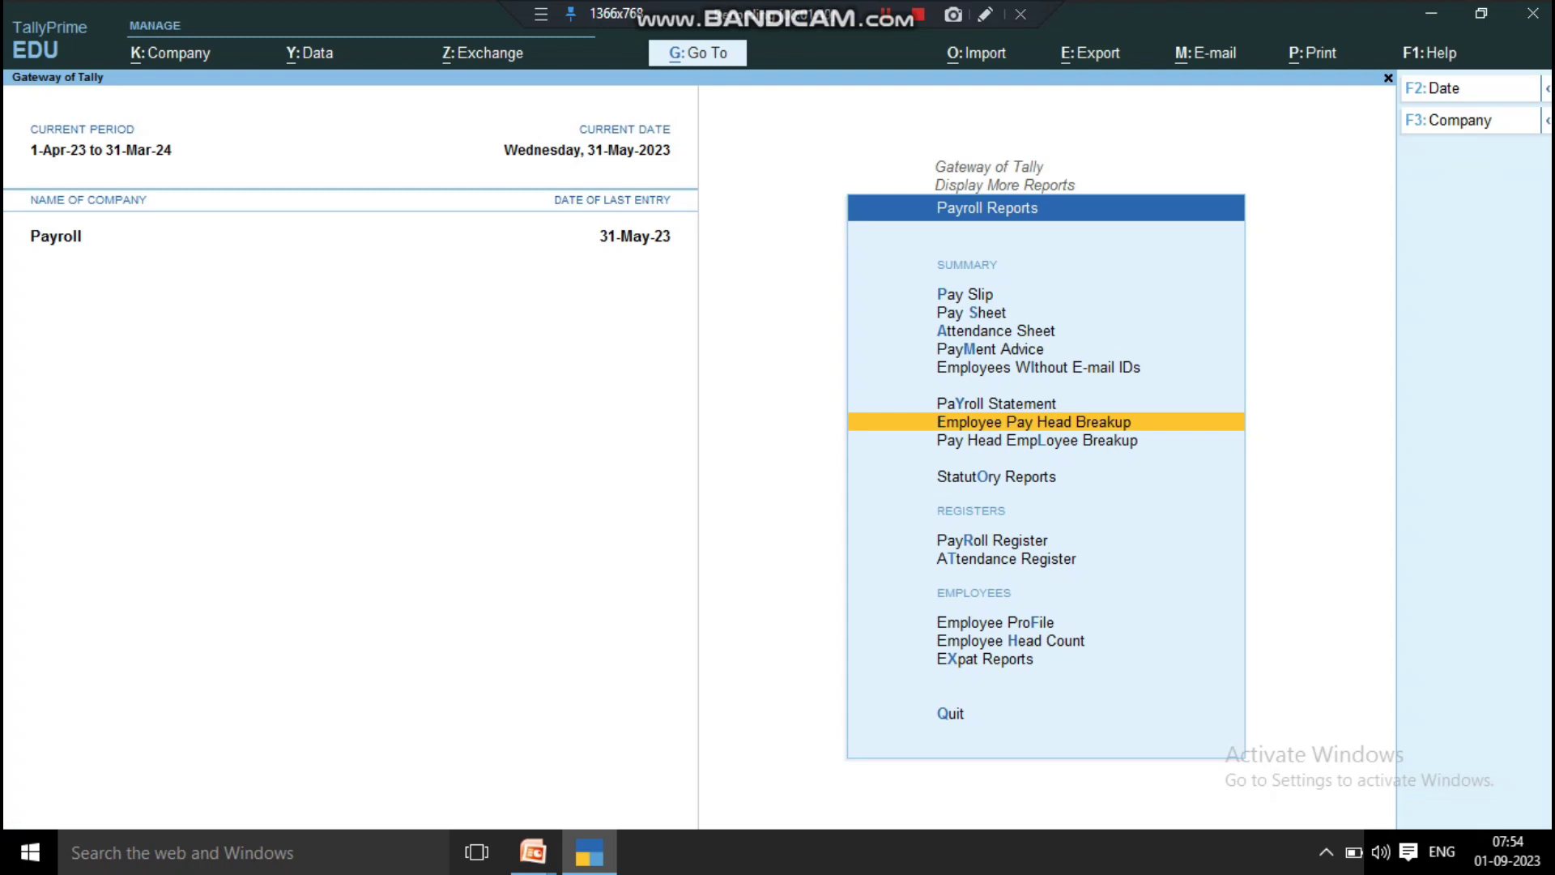
pyautogui.press('Return')
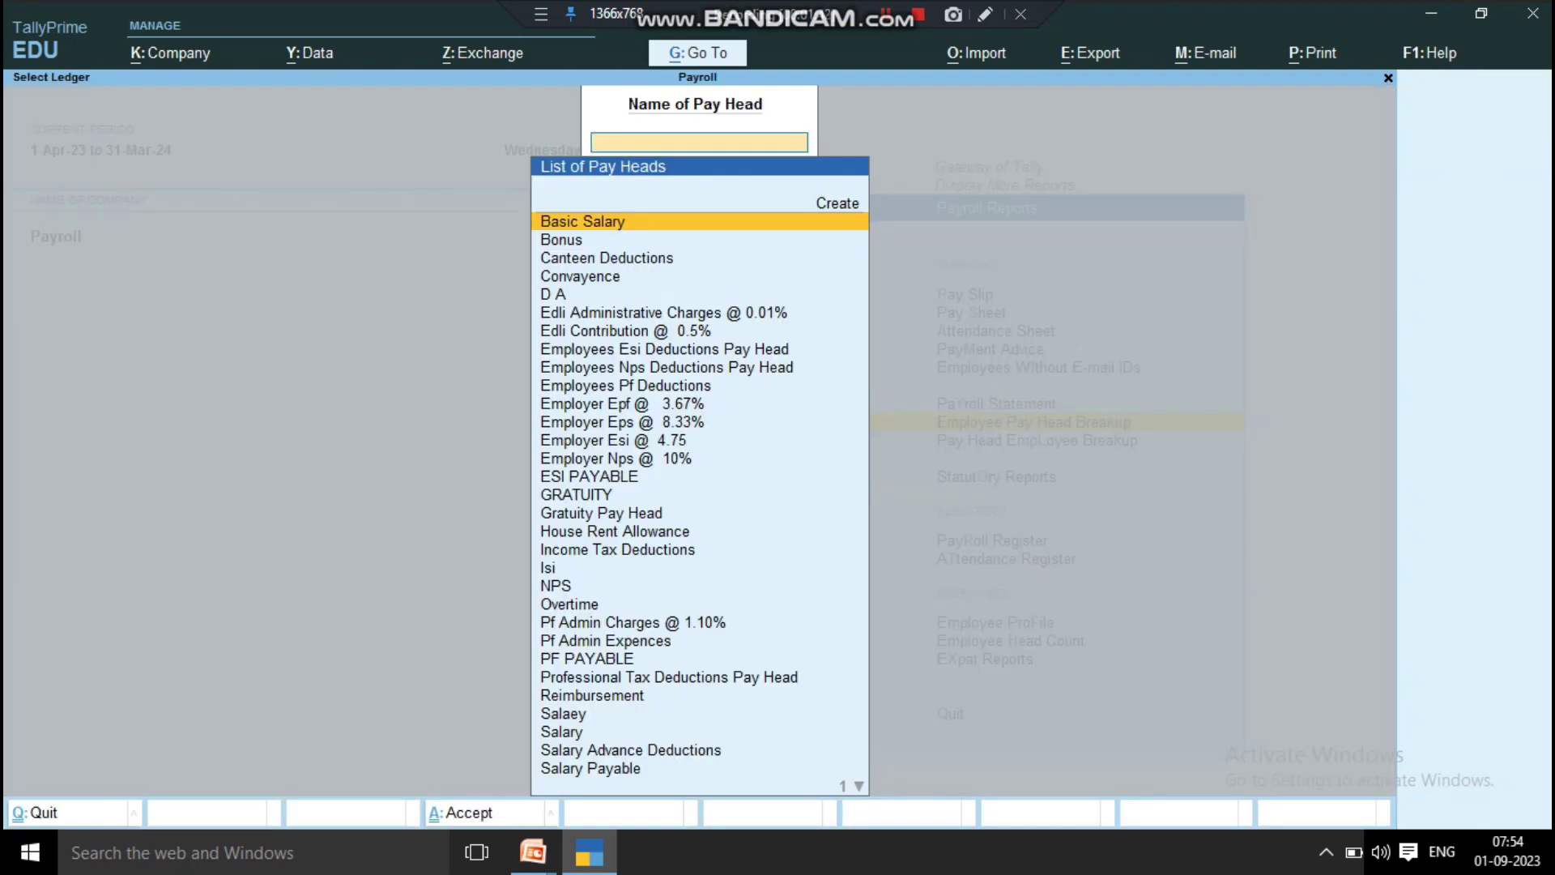
pyautogui.press('Down')
pyautogui.press('Up')
pyautogui.press('Return')
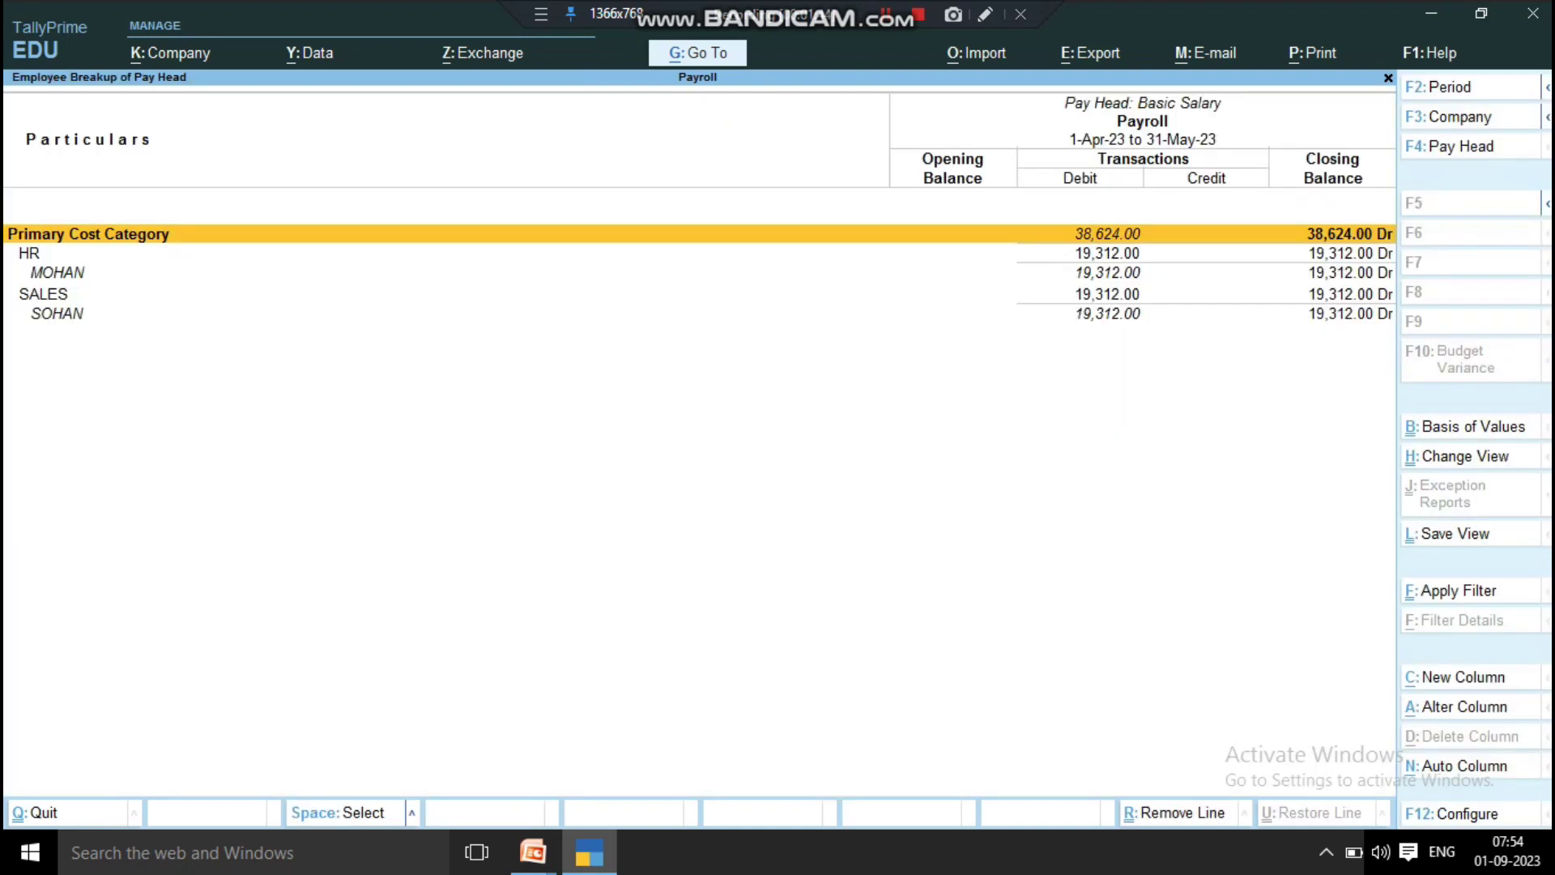
# - Examine the Basic Salary debit and closing balances of the HR and SALES employees
pyautogui.press('Down')
pyautogui.press('Down')
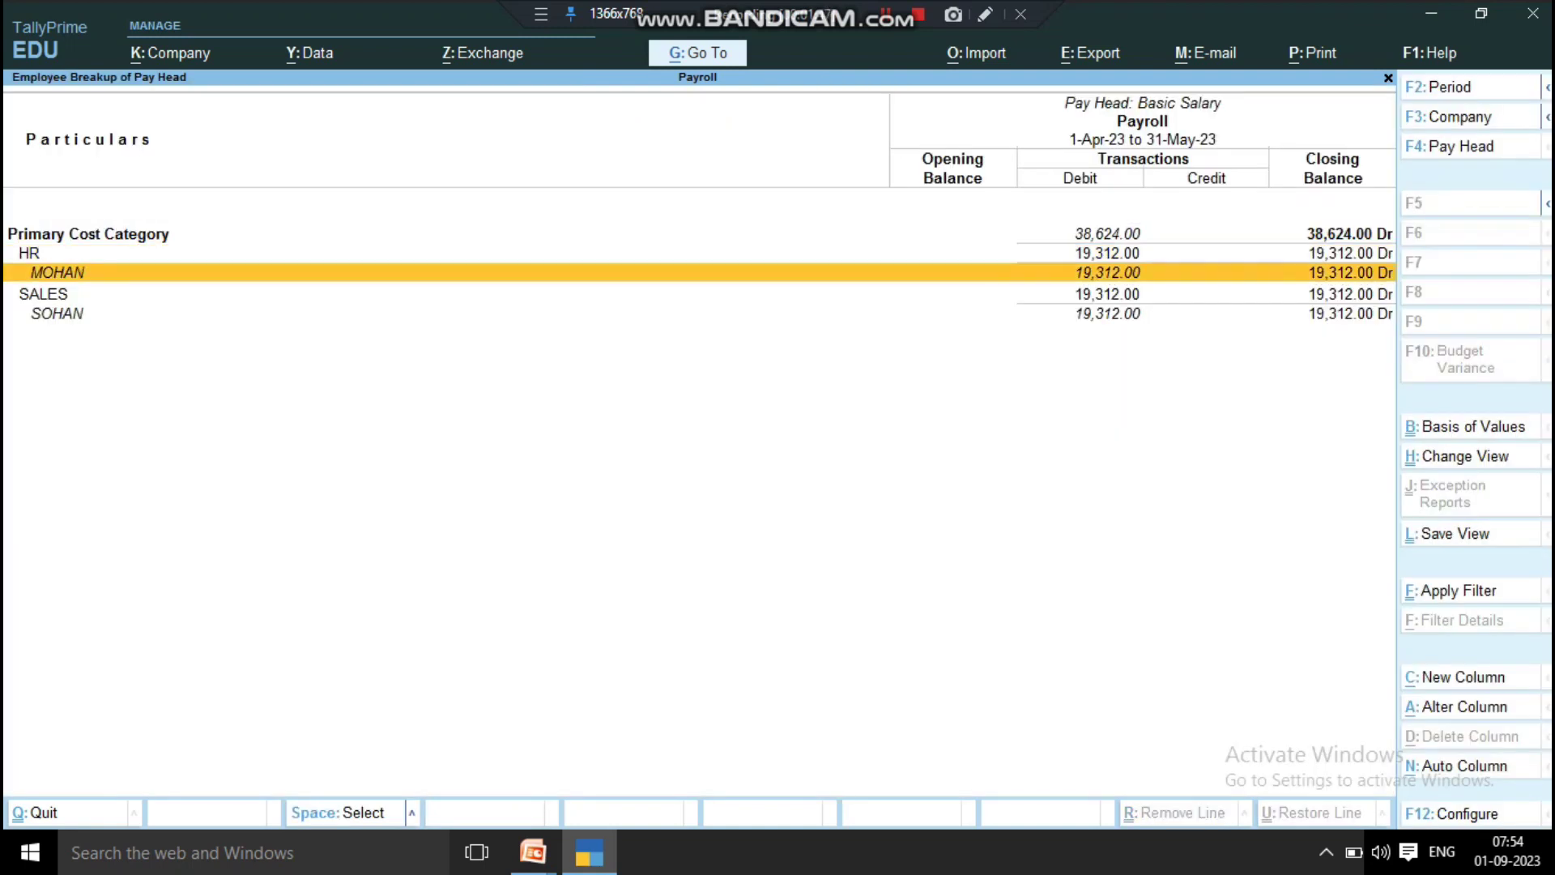
pyautogui.press('Down')
pyautogui.press('Down')
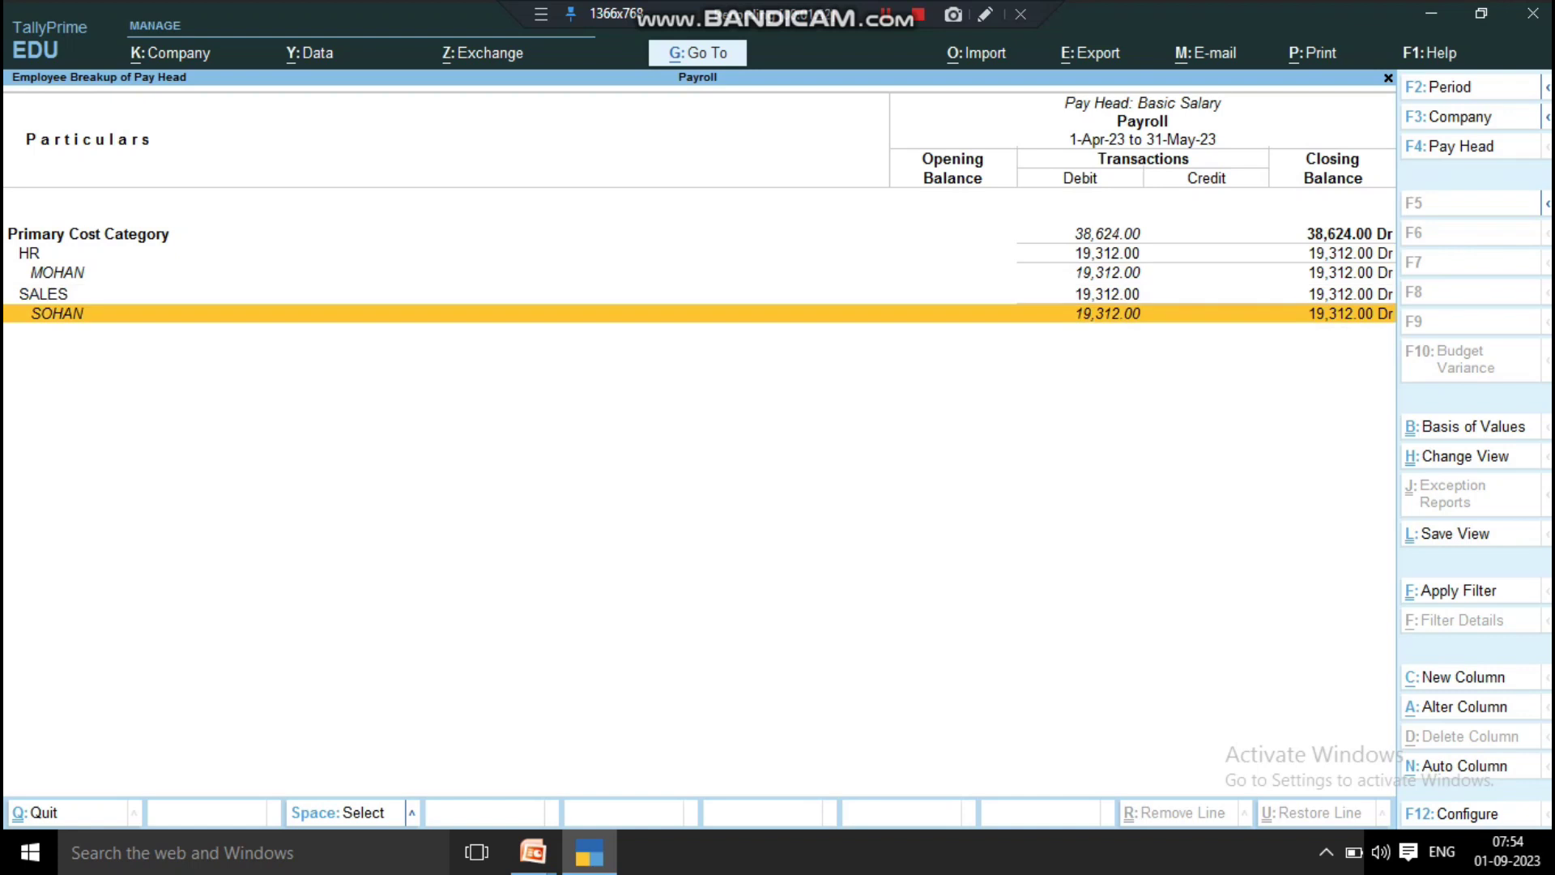
pyautogui.press('Up')
pyautogui.press('Up')
pyautogui.press('Up')
pyautogui.press('Up')
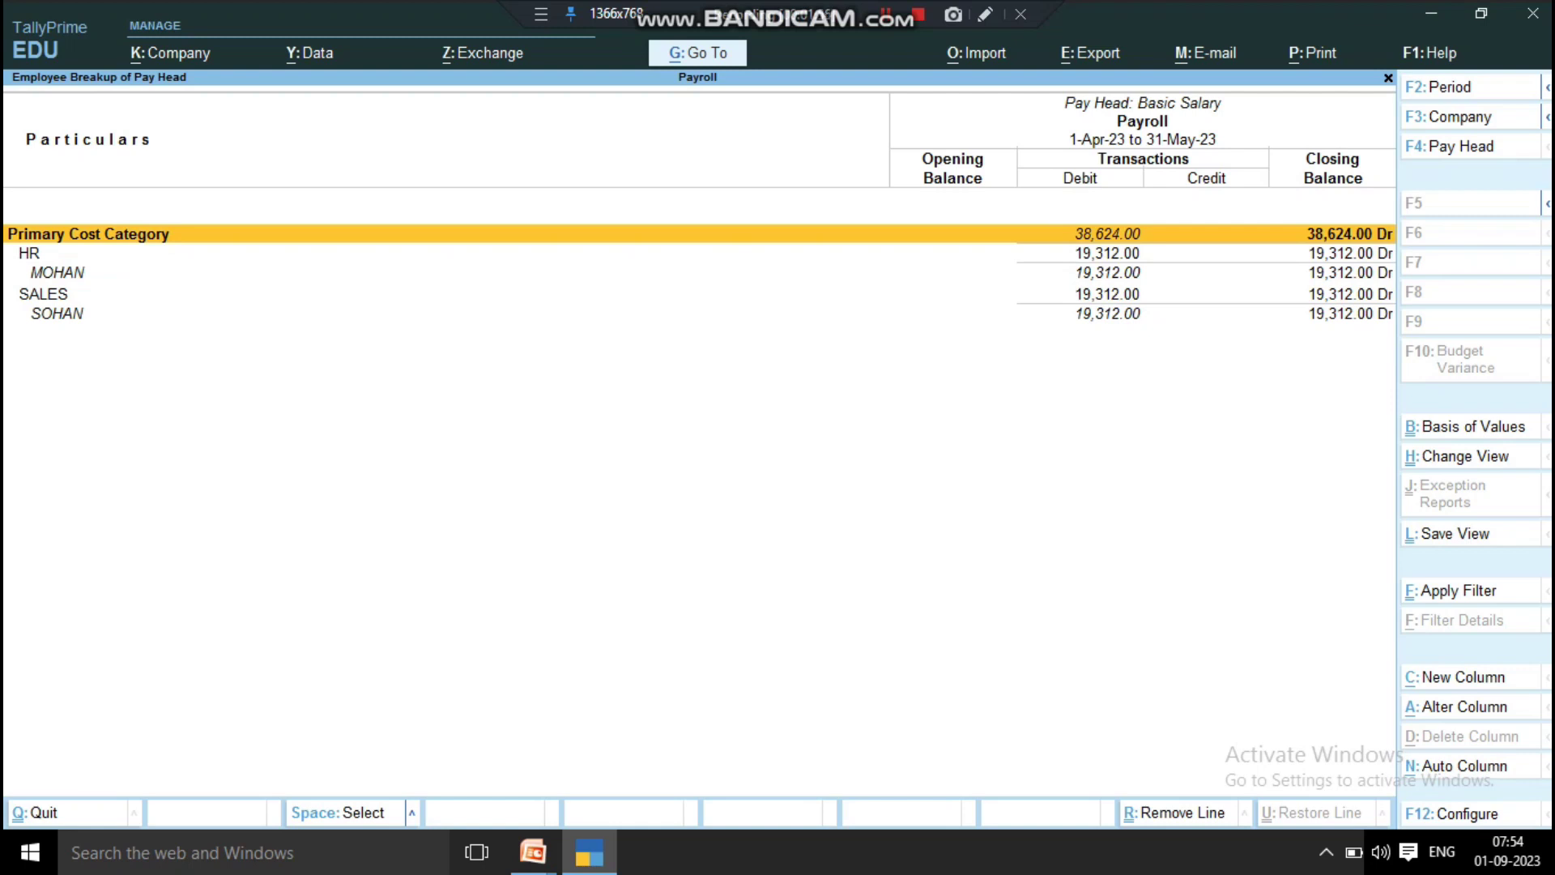
pyautogui.press('Down')
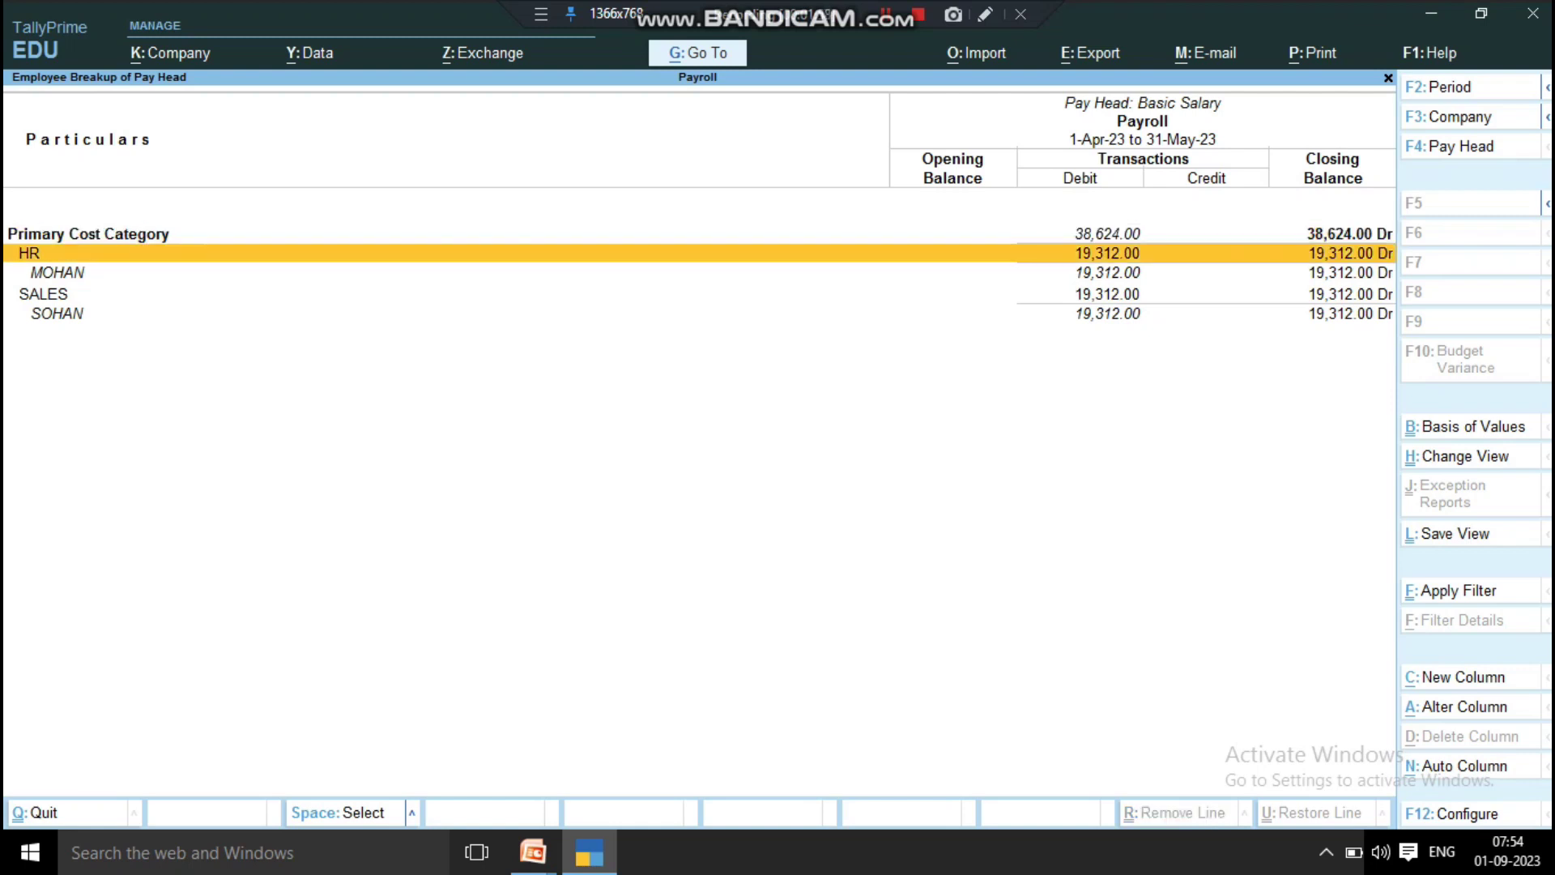
pyautogui.press('Down')
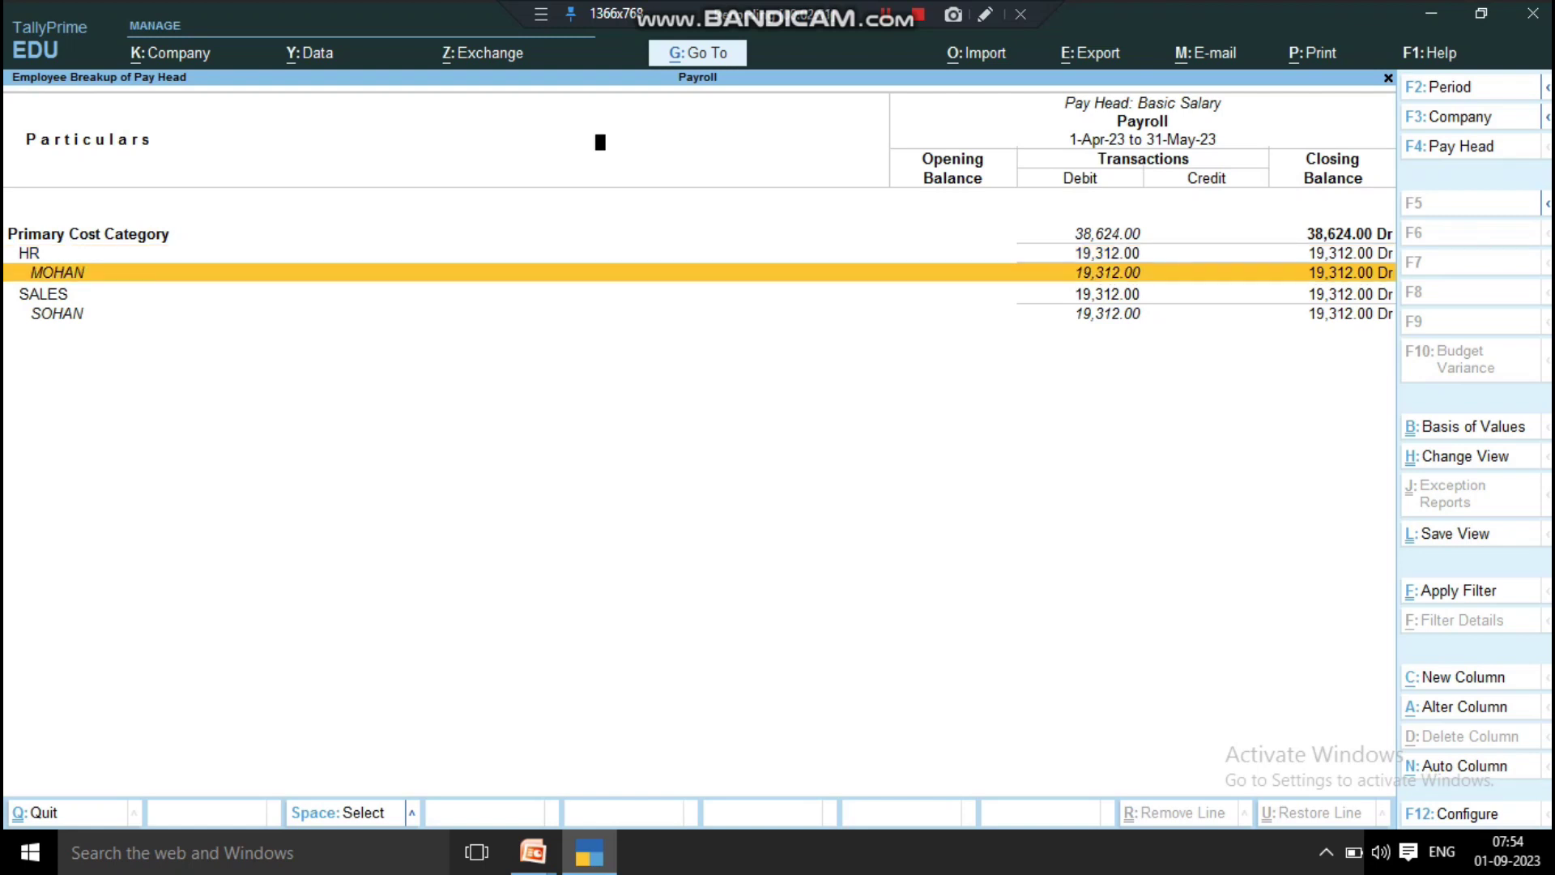
# - Close the Basic Salary breakup and open the Pay Head Employee Breakup for the HR employee, down to Current Liabilities
pyautogui.press('Escape')
pyautogui.press('Escape')
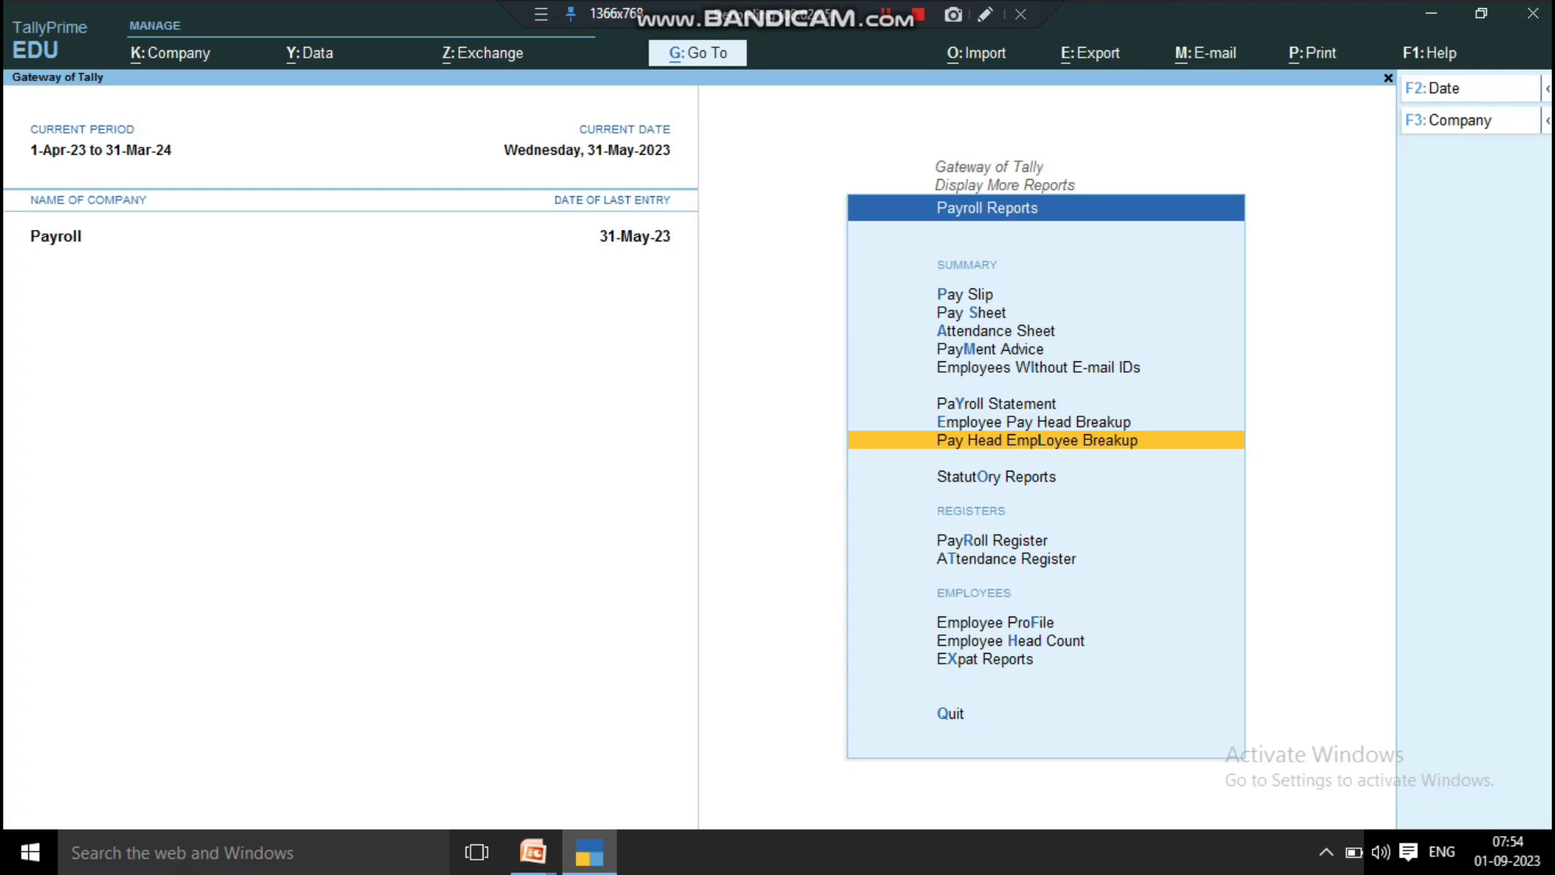
pyautogui.press('e')
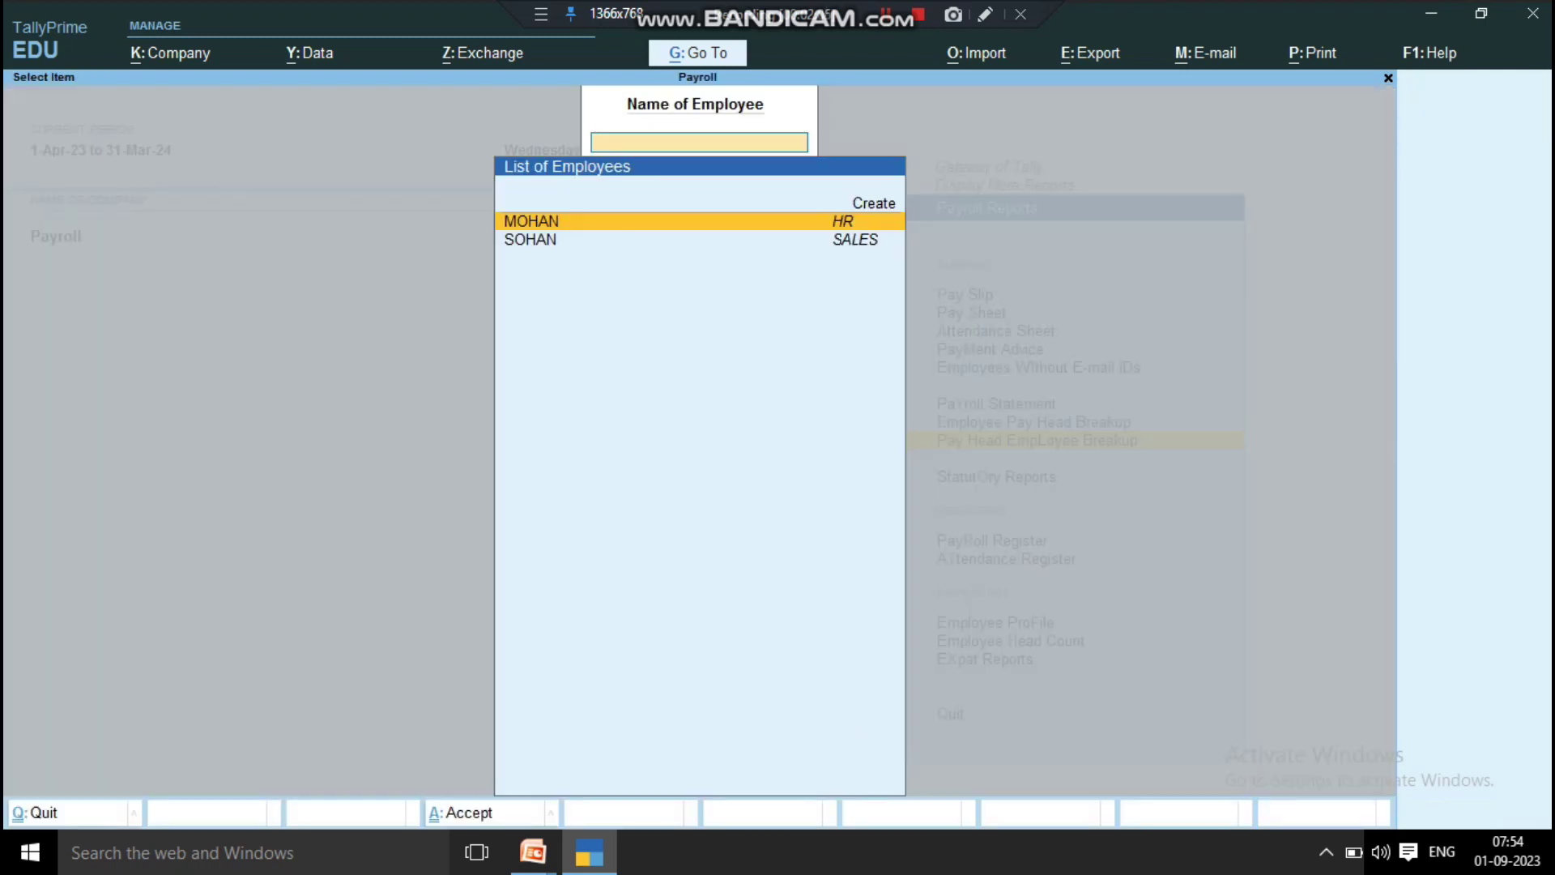
pyautogui.press('Return')
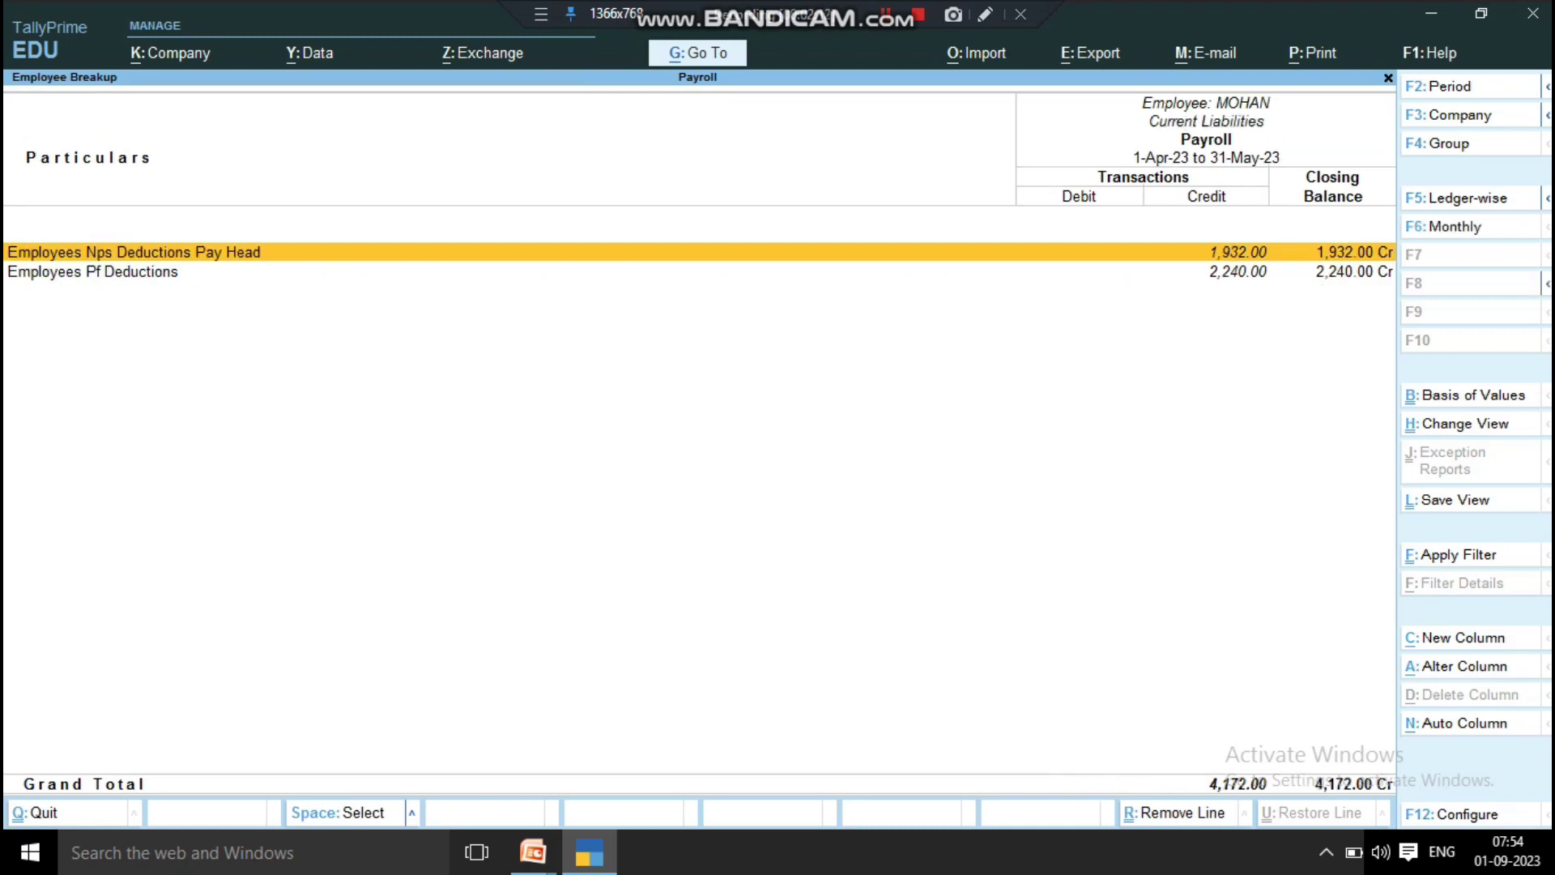
# - View the monthly summary and June vouchers of Employees Pf Deductions, then go back to the employee's group breakup
pyautogui.press('Down')
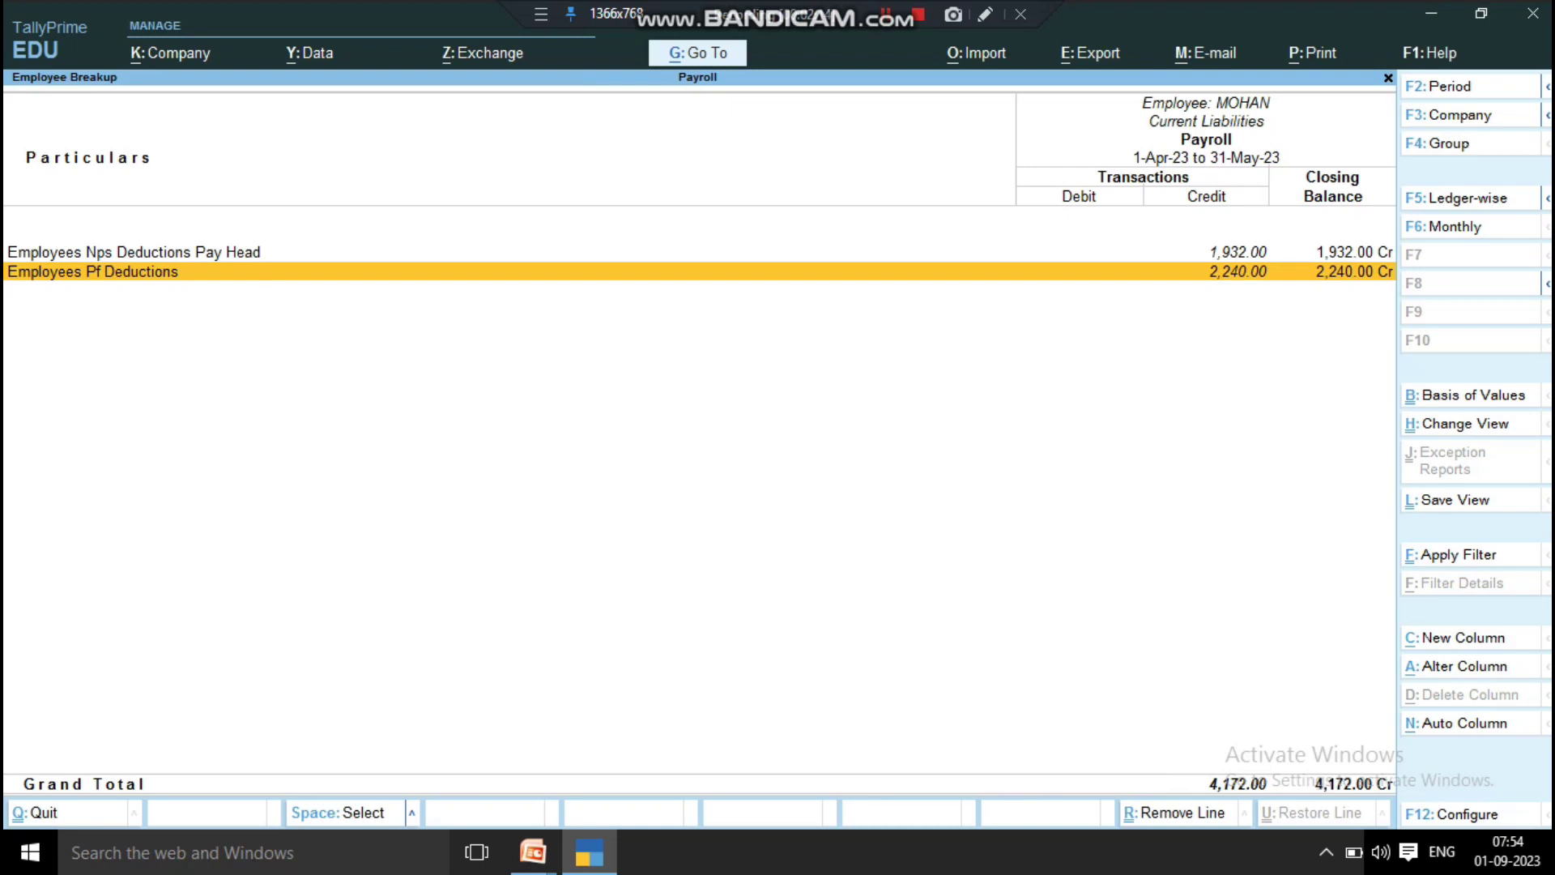
pyautogui.press('Return')
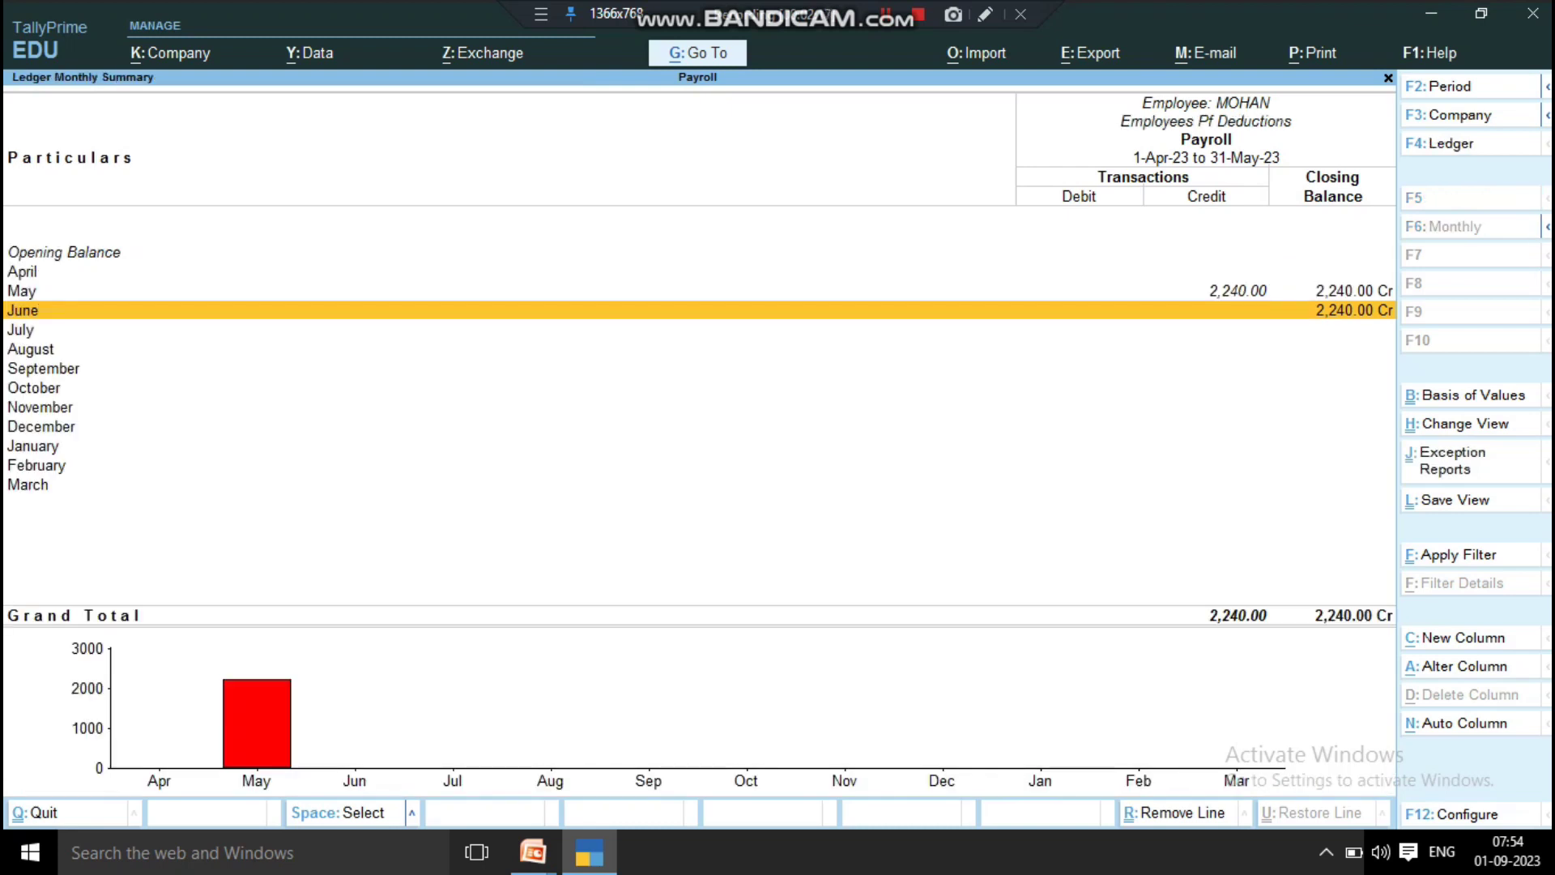
pyautogui.press('Return')
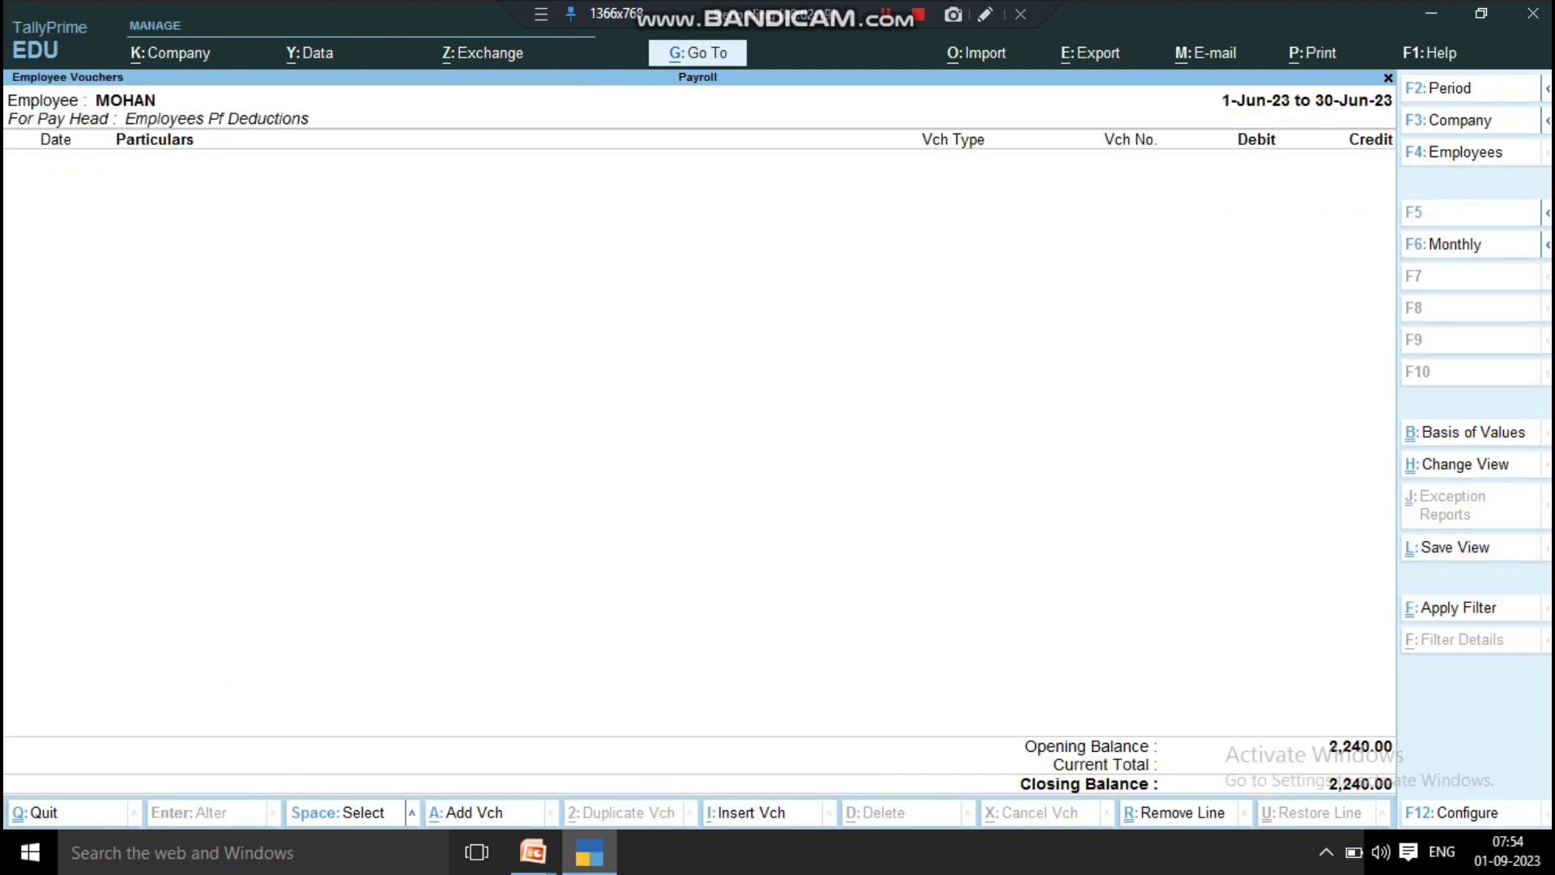
pyautogui.press('Escape')
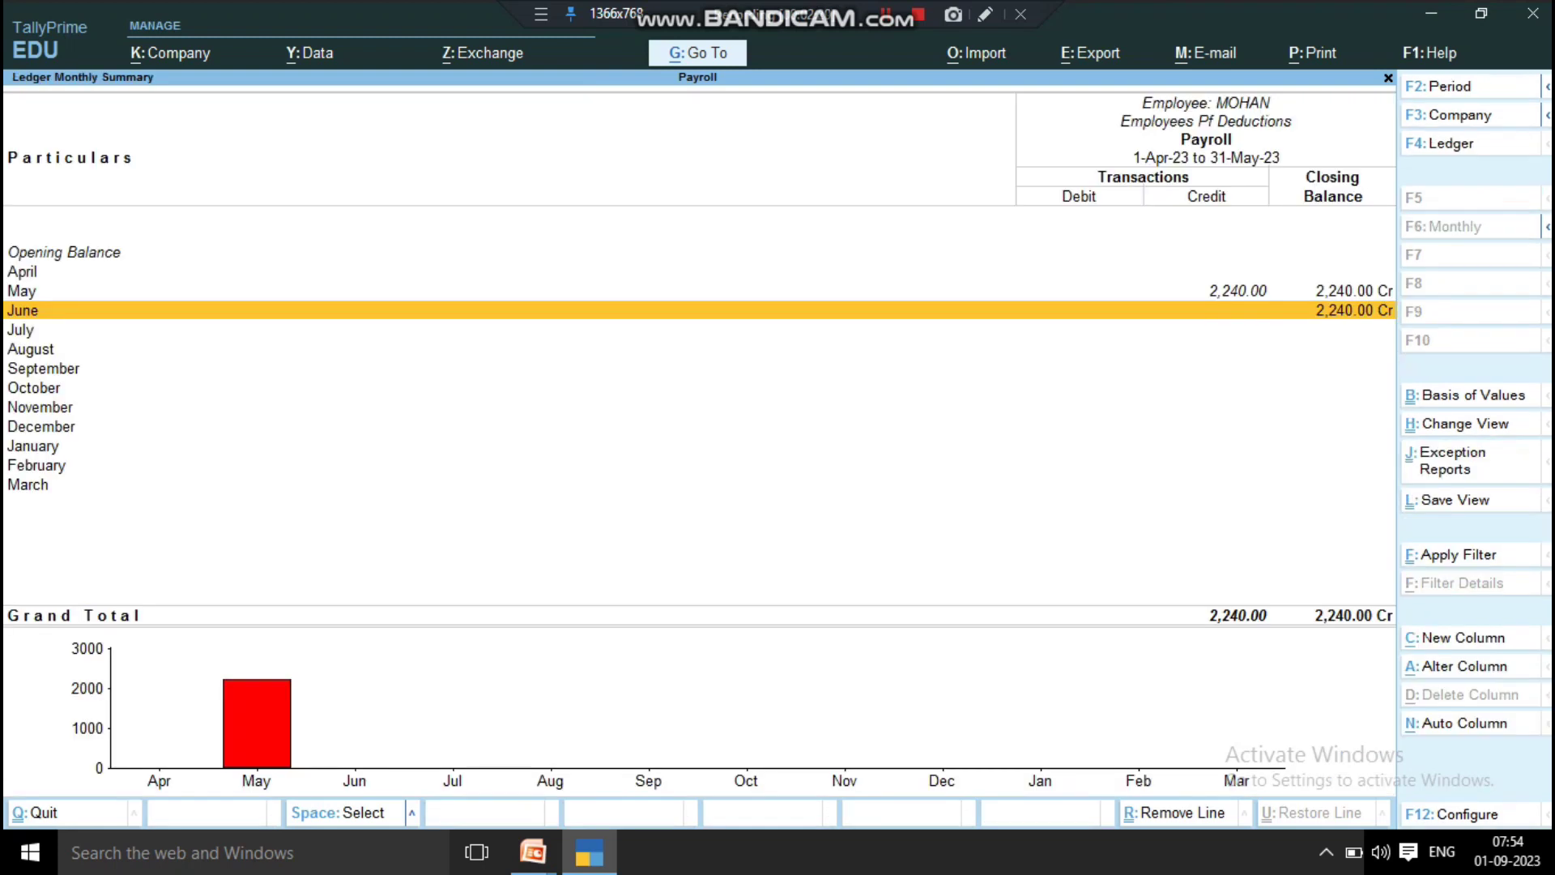
pyautogui.press('Escape')
# - Drill down into Current Assets and its Loans & Advances (Asset) group in the employee's breakup
pyautogui.press('Down')
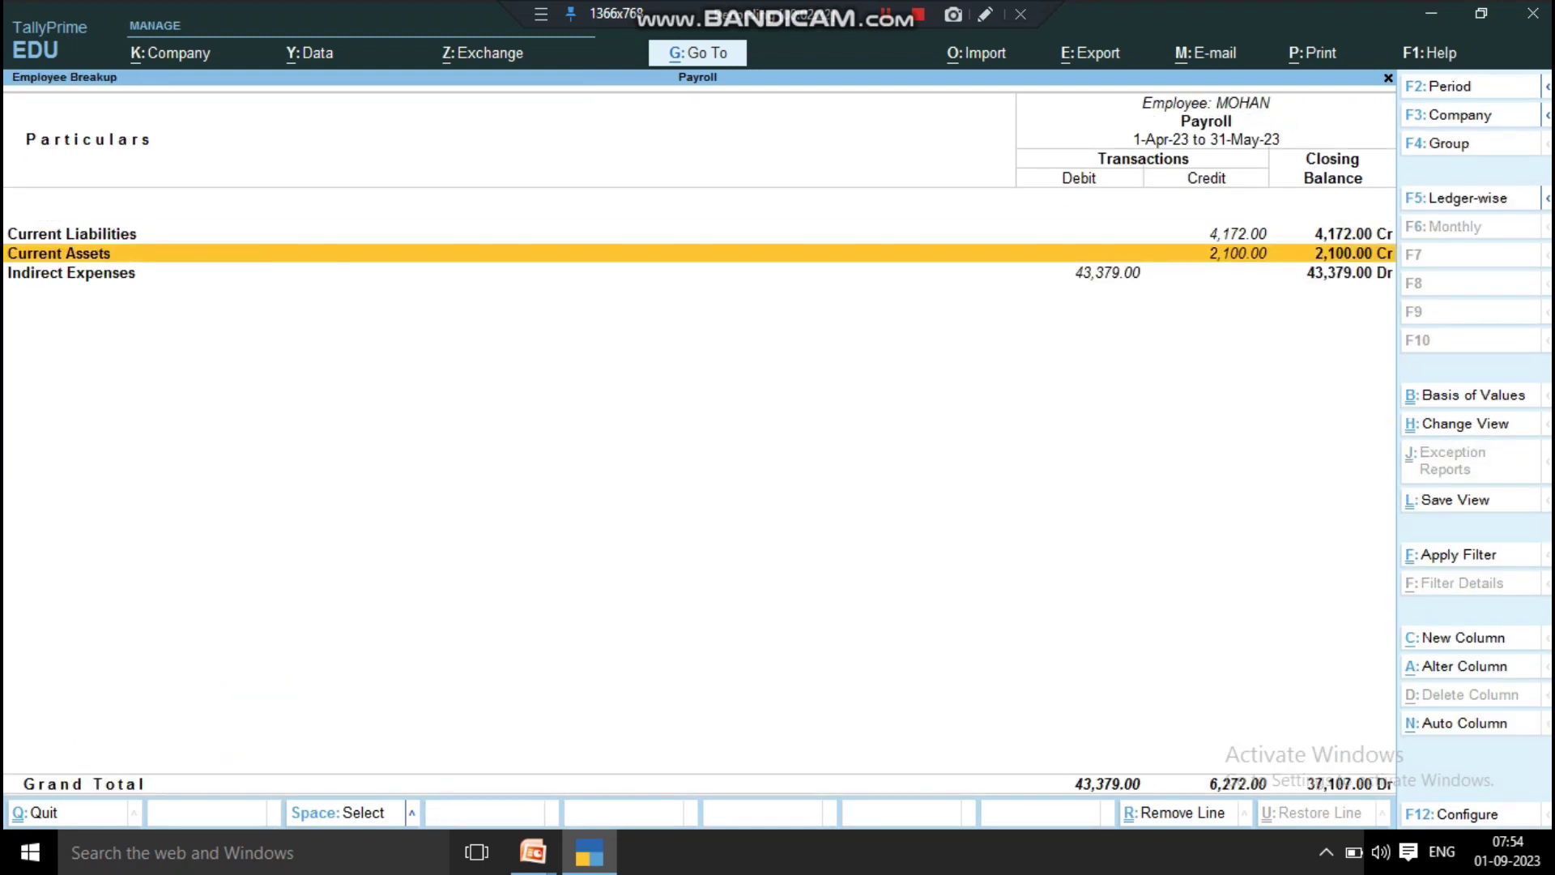
pyautogui.press('Return')
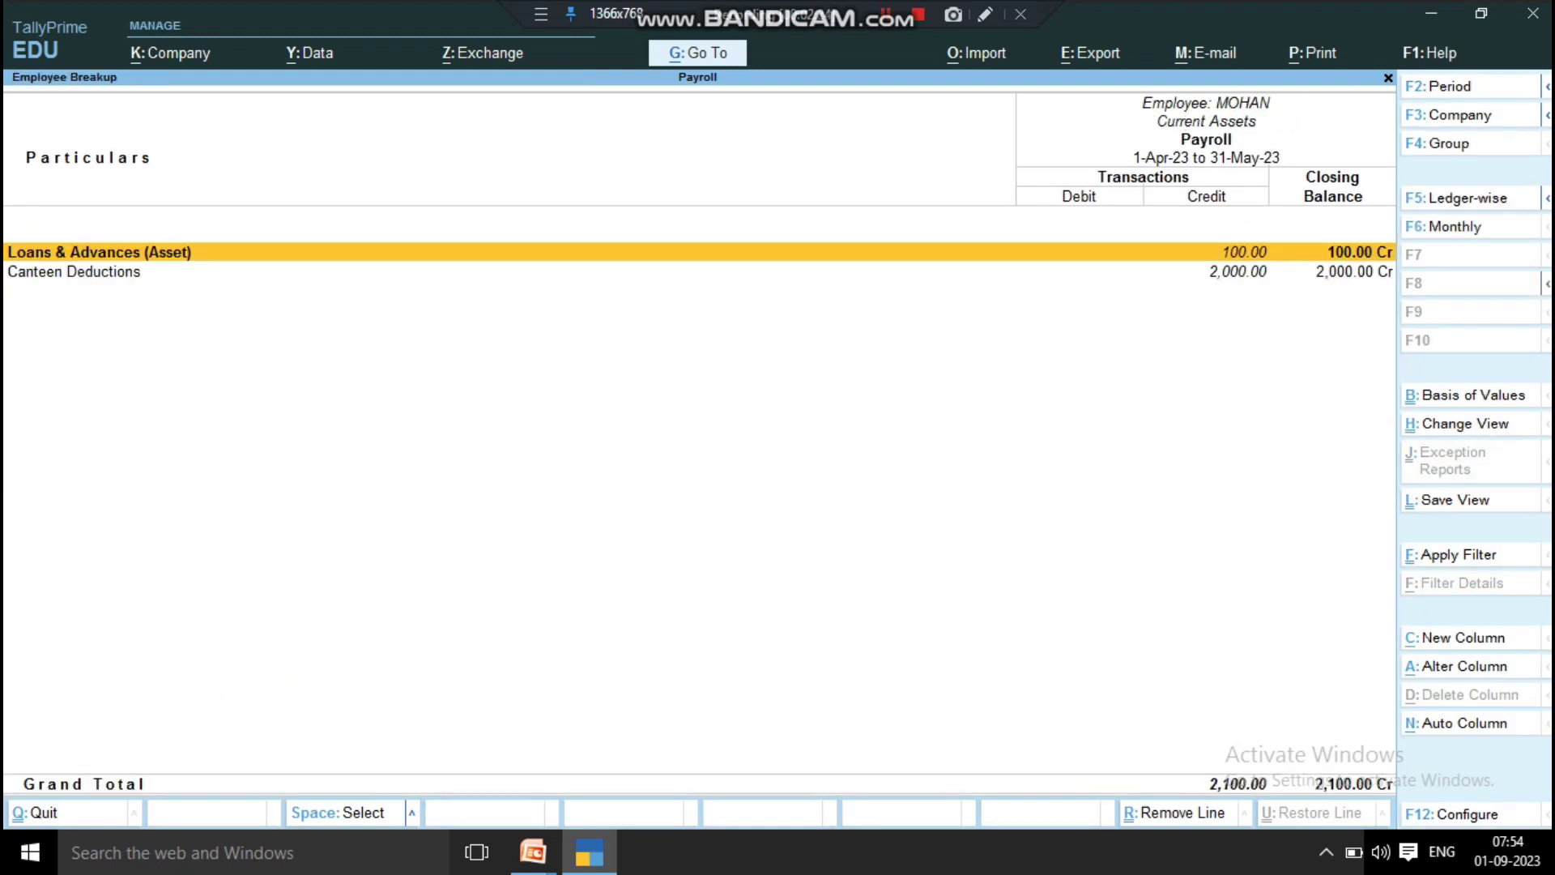
pyautogui.press('Return')
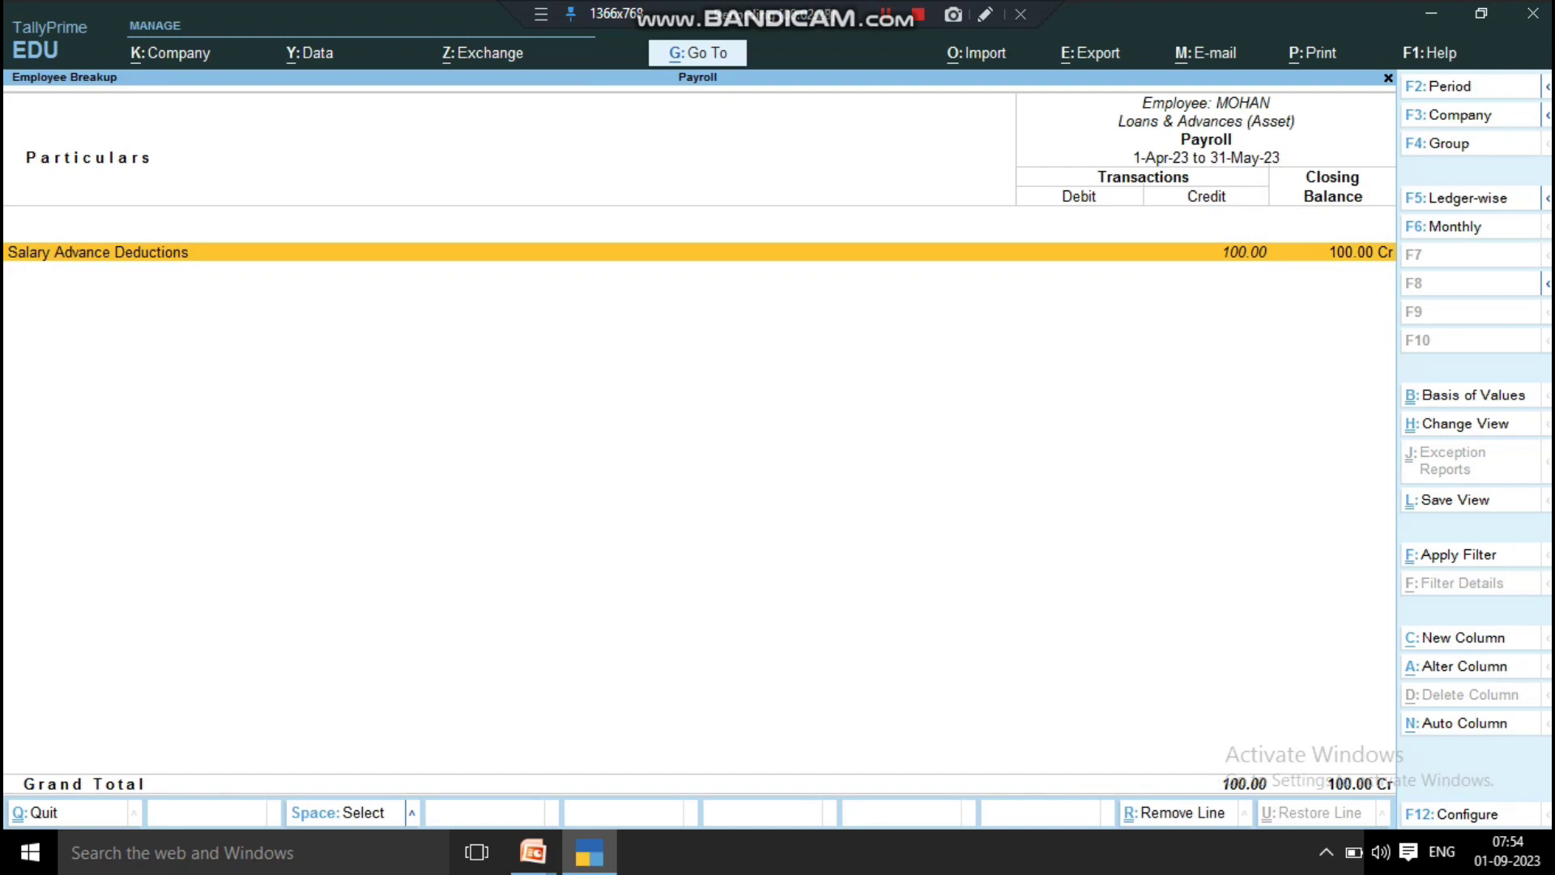
# - View the May vouchers of Salary Advance Deductions and return to the Current Assets breakup
pyautogui.press('Return')
pyautogui.press('Up')
pyautogui.press('Return')
pyautogui.press('Escape')
pyautogui.press('Escape')
pyautogui.press('Escape')
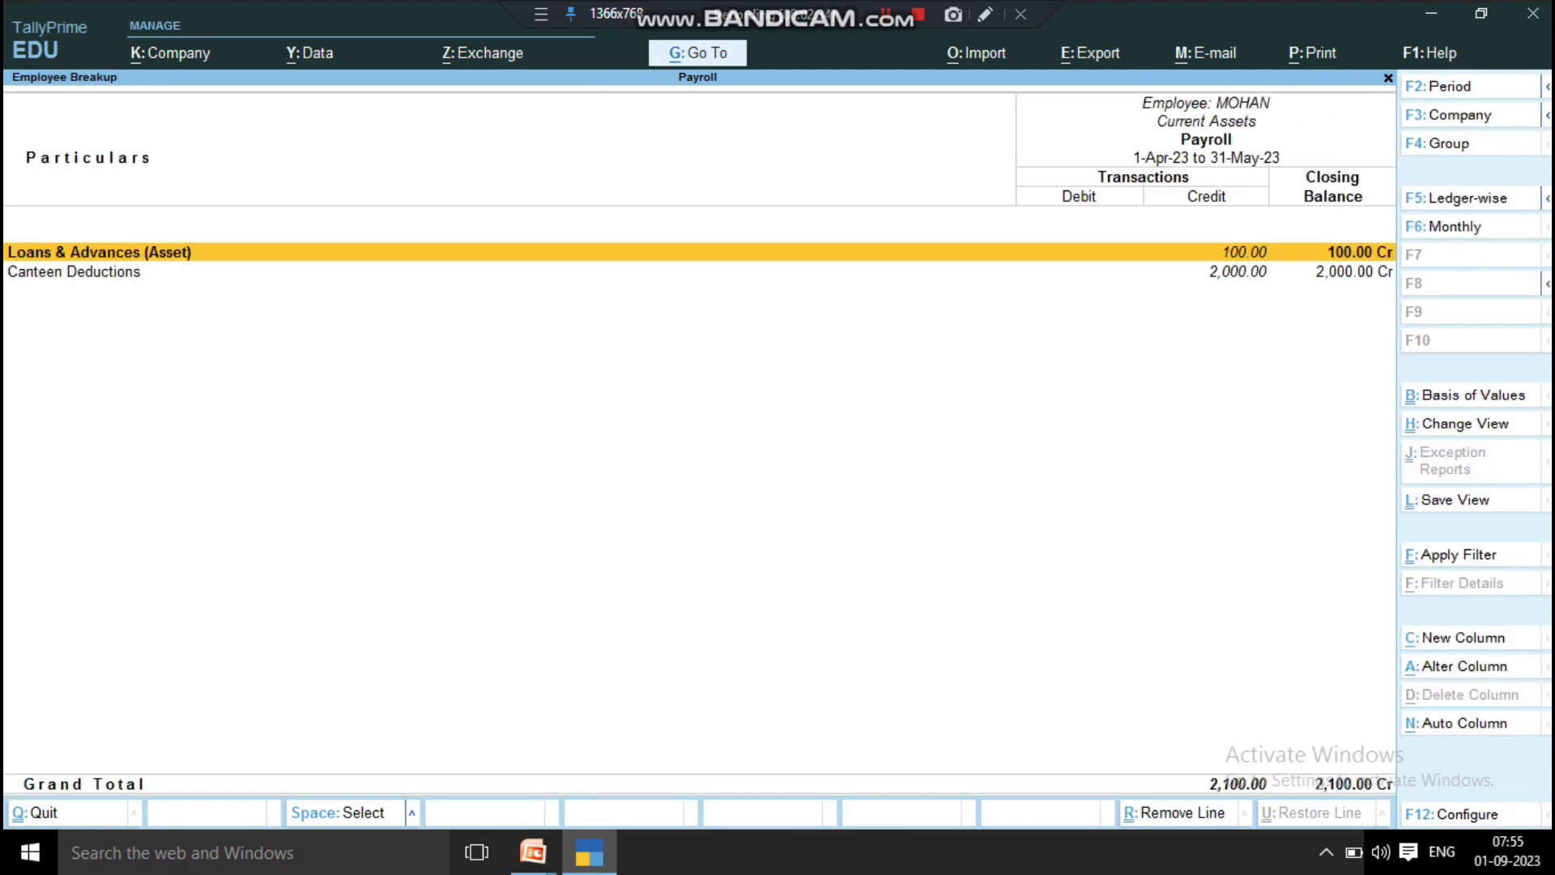
# - View the monthly summary and June vouchers of Canteen Deductions, then return to the employee's group breakup
pyautogui.press('Down')
pyautogui.press('Return')
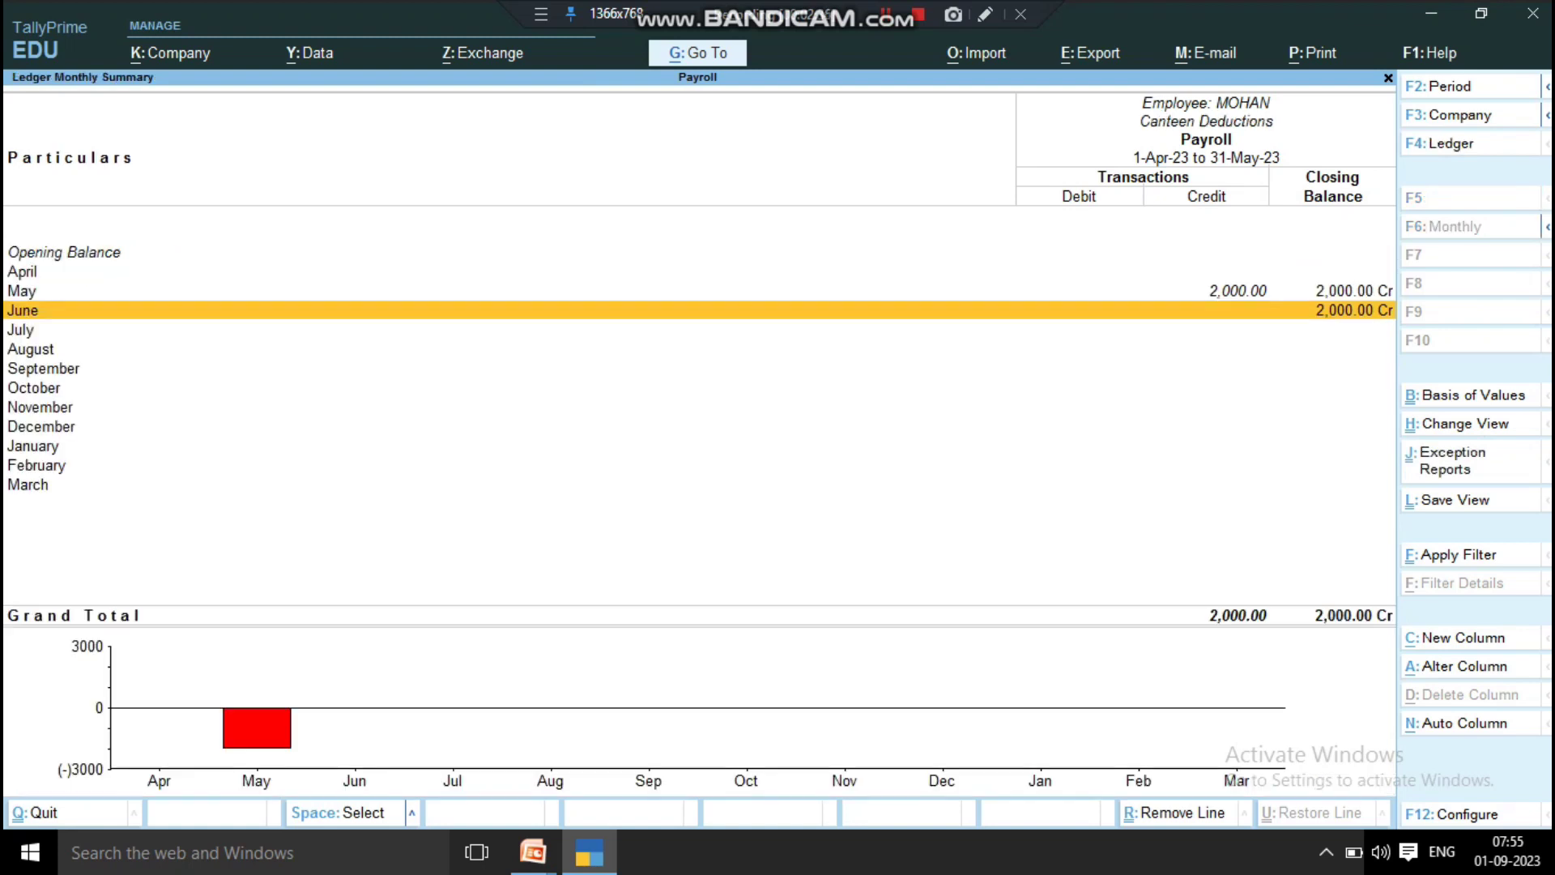
pyautogui.press('Return')
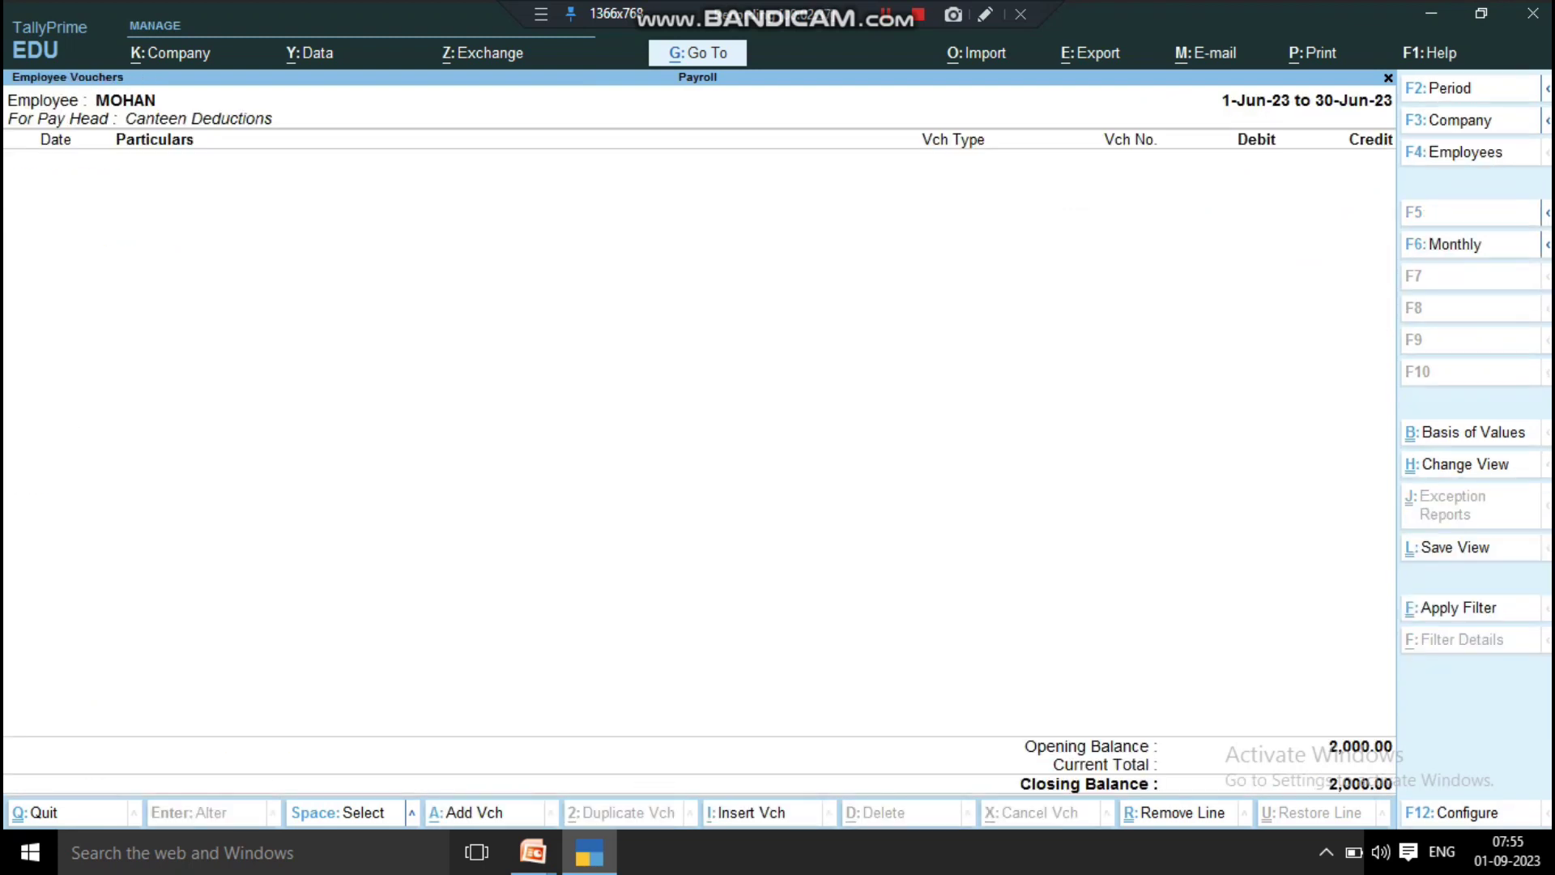
pyautogui.press('Escape')
pyautogui.press('Escape')
pyautogui.press('Escape')
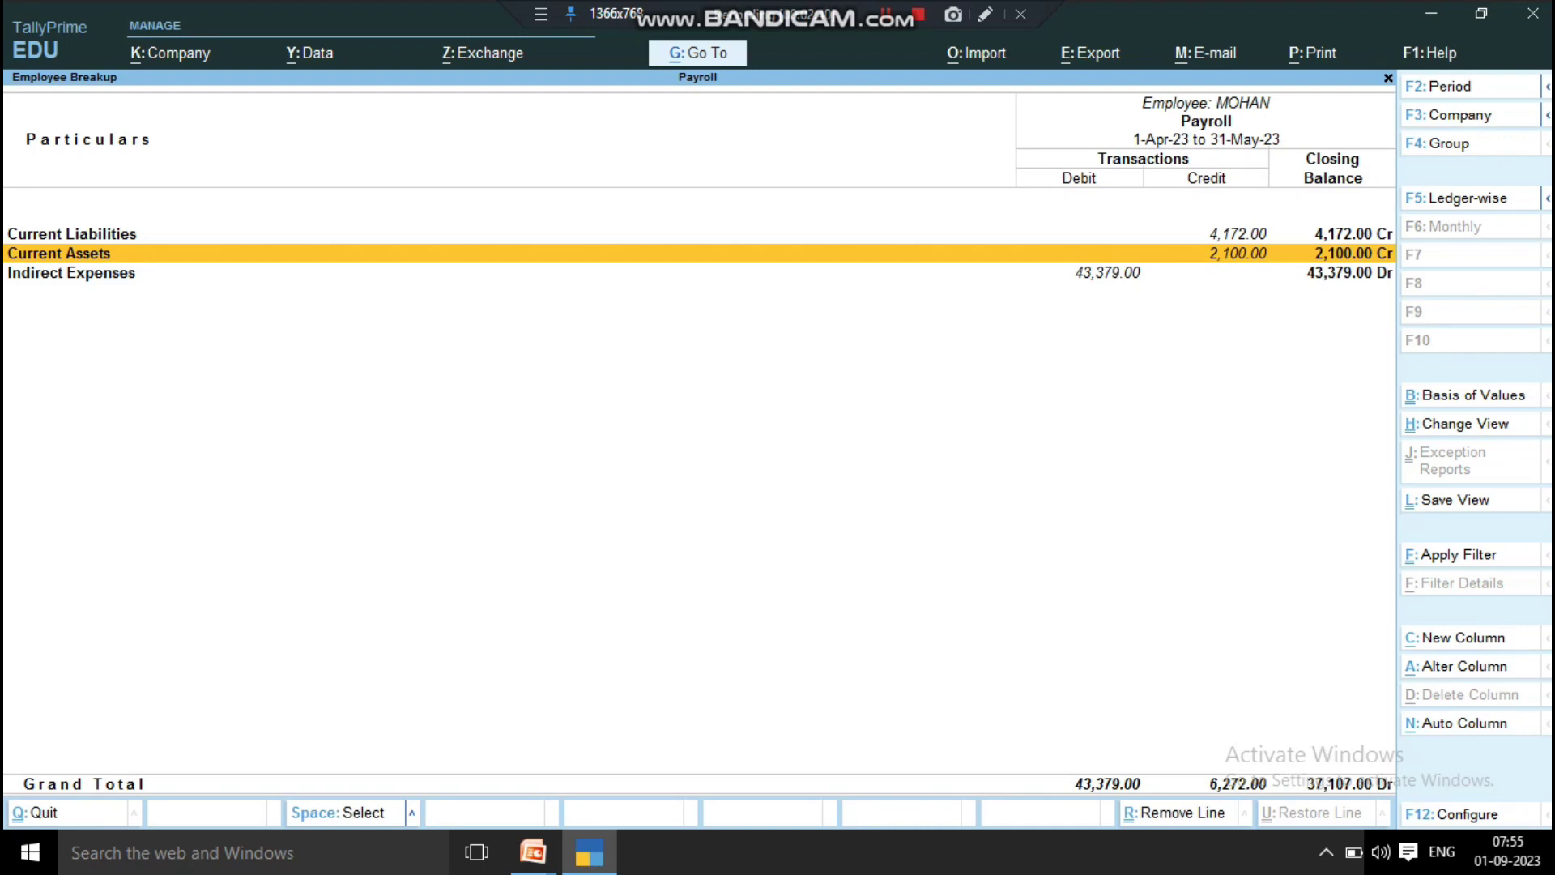
# - Examine the employee's Indirect Expenses pay heads from Basic Salary to Variable Pay, then close the Pay Head Employee Breakup
pyautogui.press('Down')
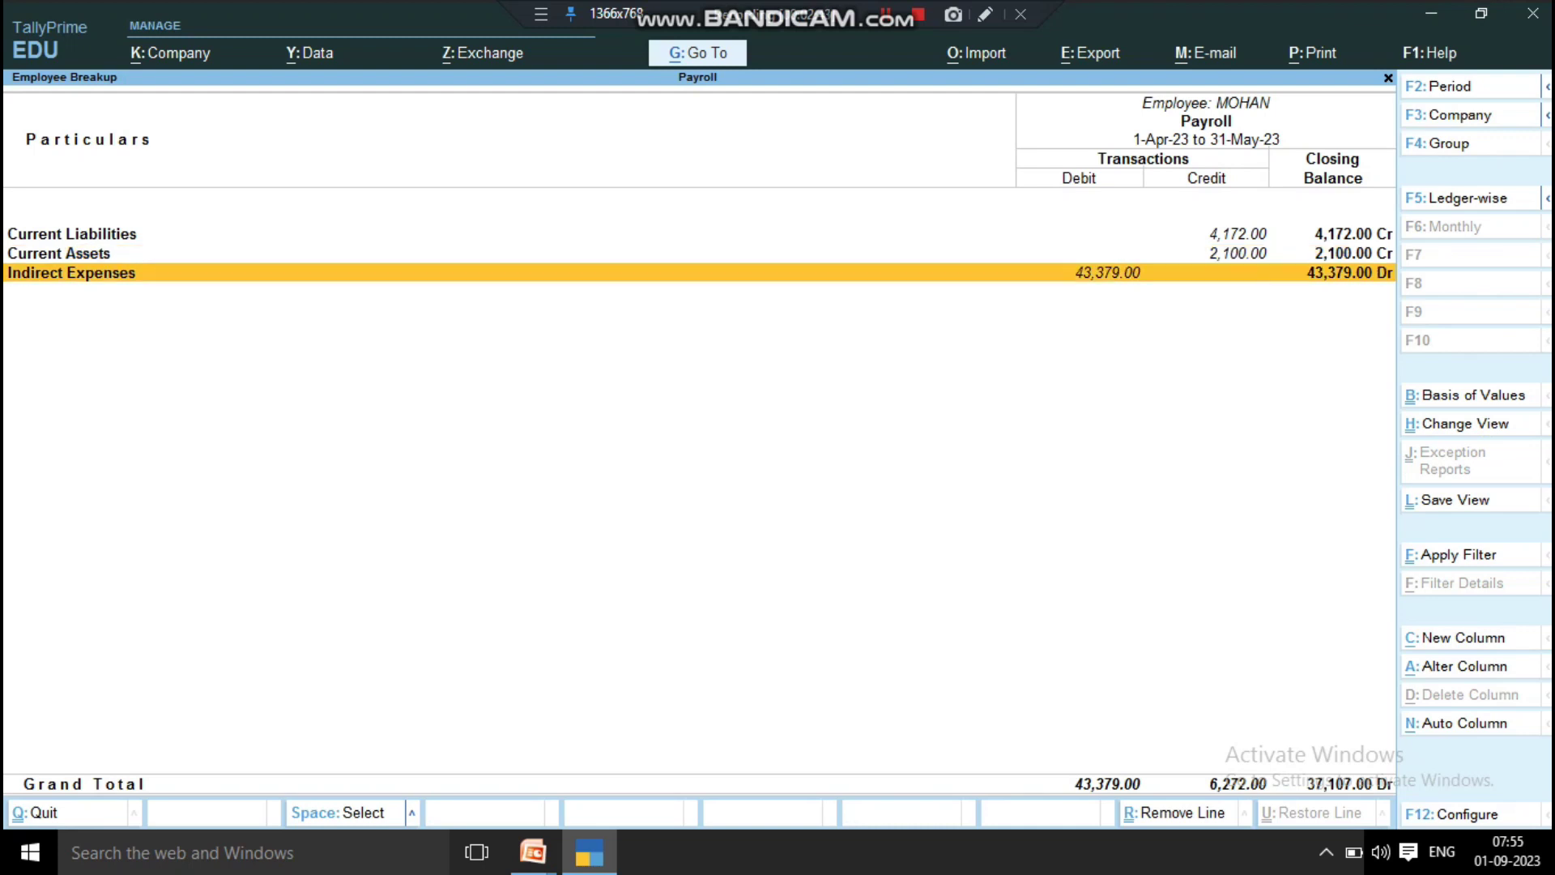
pyautogui.press('Return')
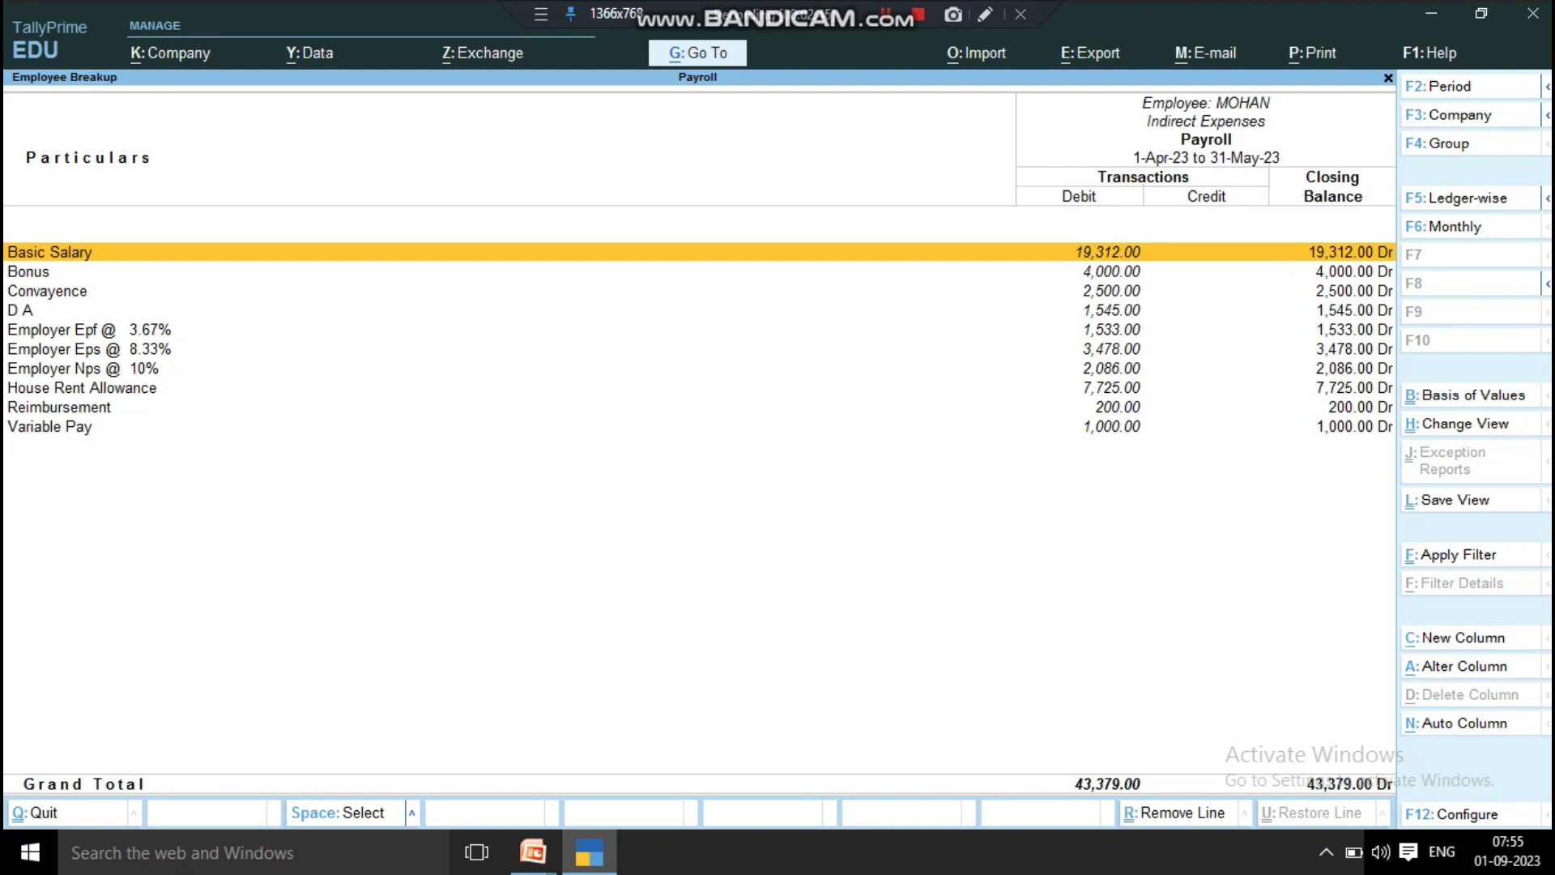
pyautogui.press('Down')
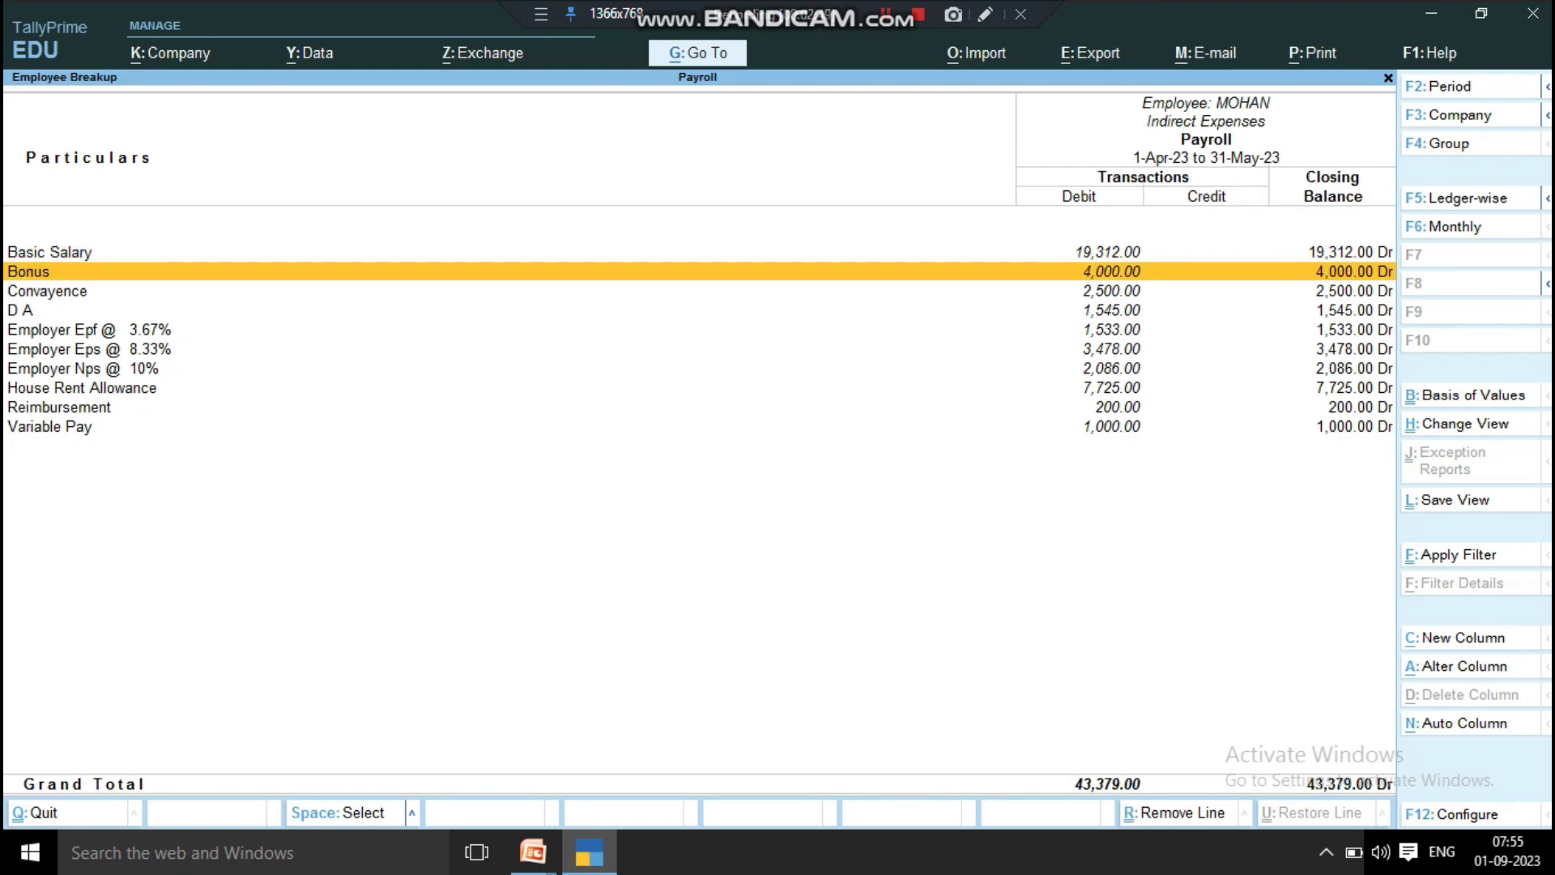
pyautogui.press('Down')
pyautogui.press('Down')
pyautogui.press('Down')
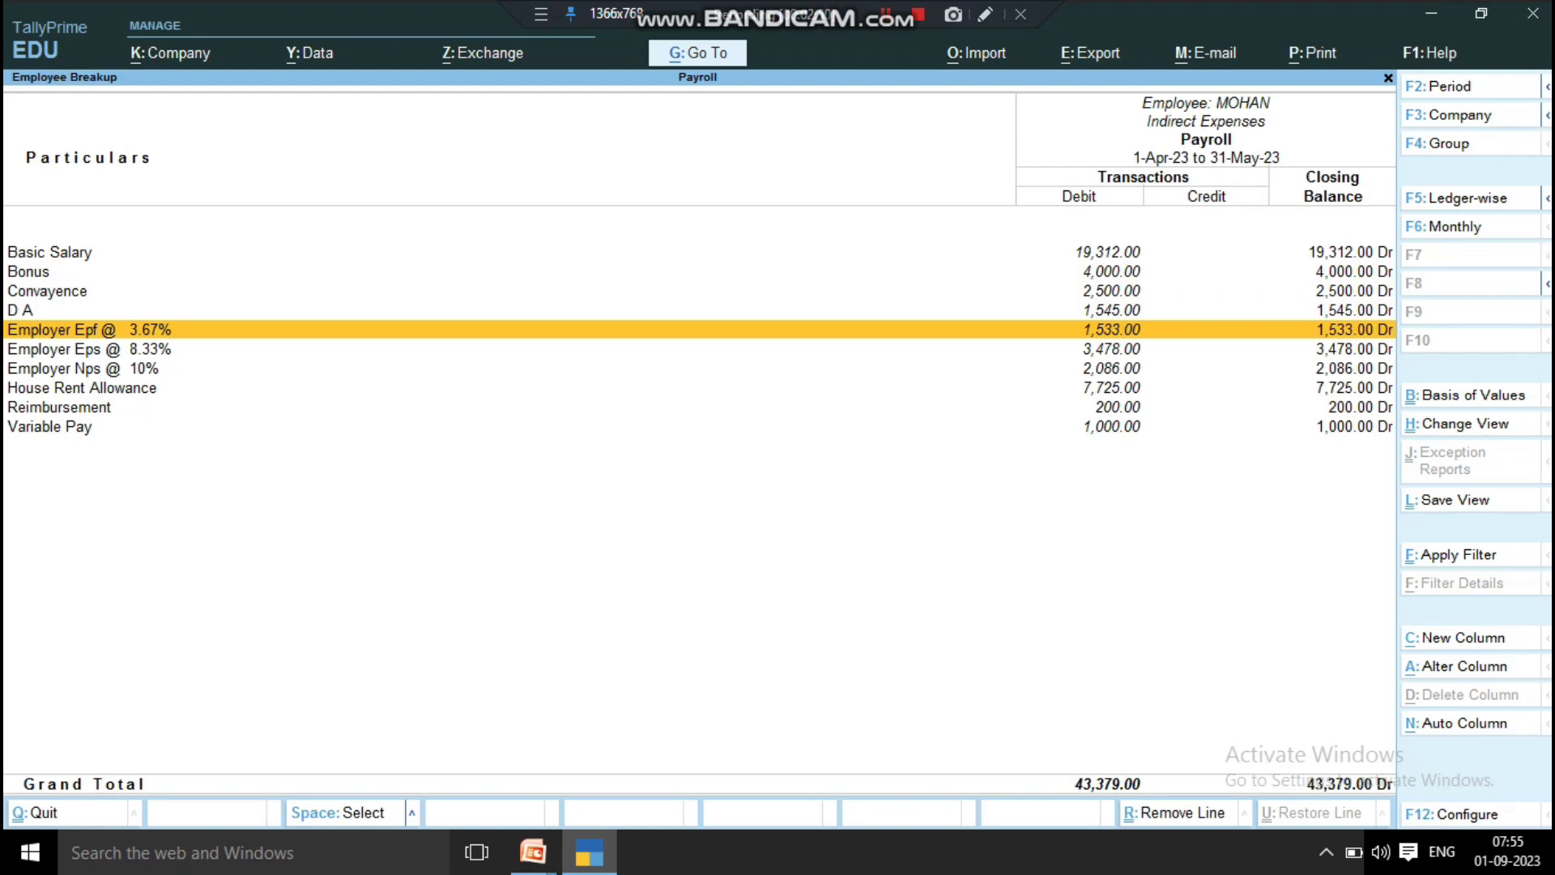
pyautogui.press('Down')
pyautogui.press('Down')
pyautogui.press('Down')
pyautogui.press('Down')
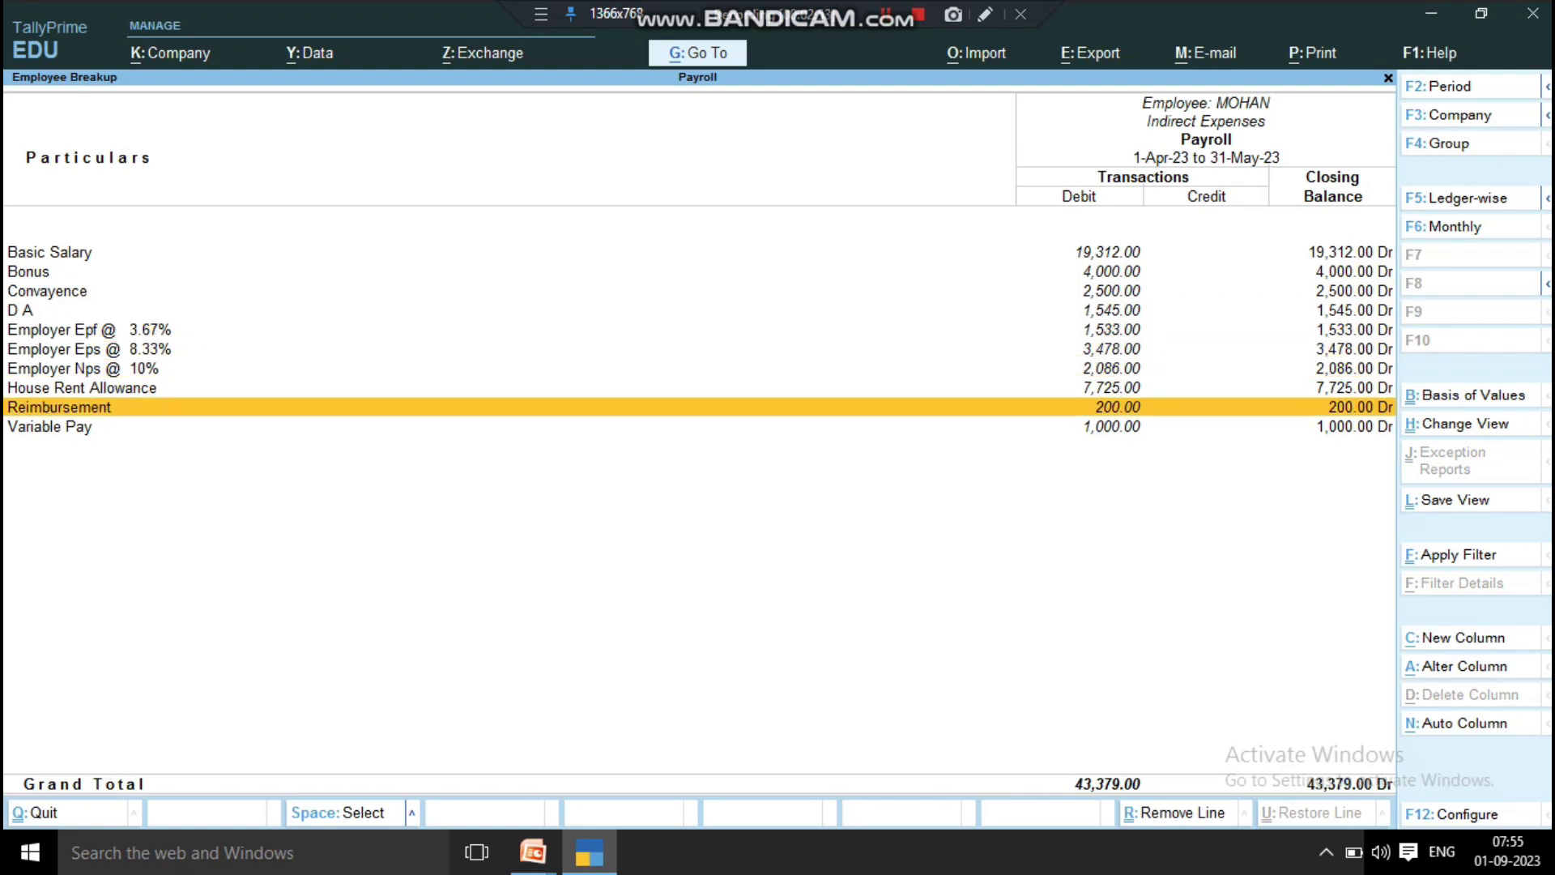
pyautogui.press('Down')
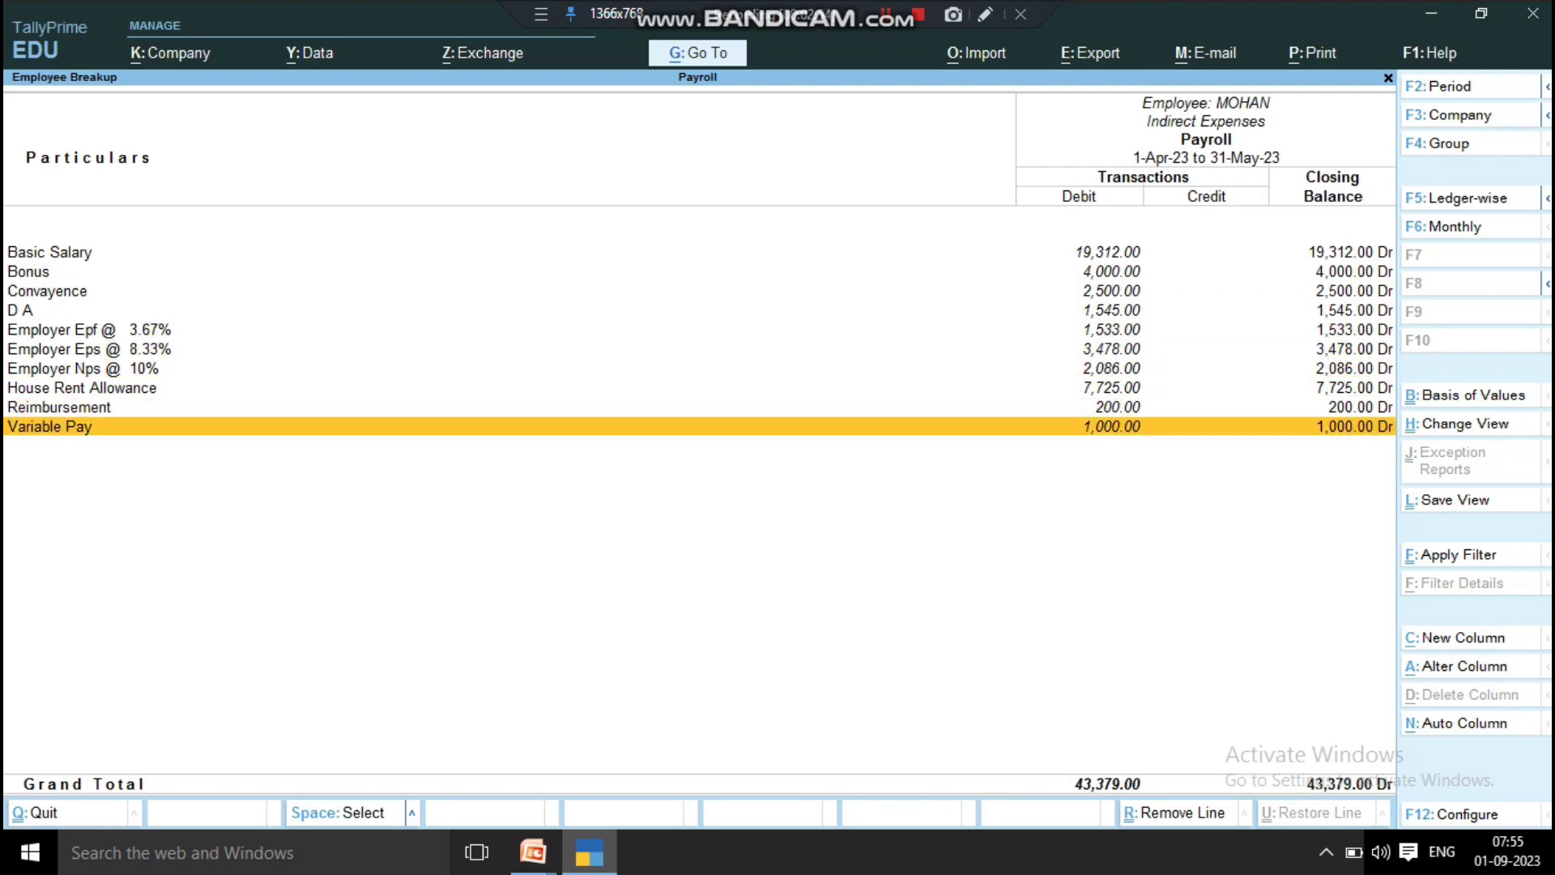
pyautogui.press('Escape')
pyautogui.press('Escape')
pyautogui.press('Escape')
pyautogui.press('Escape')
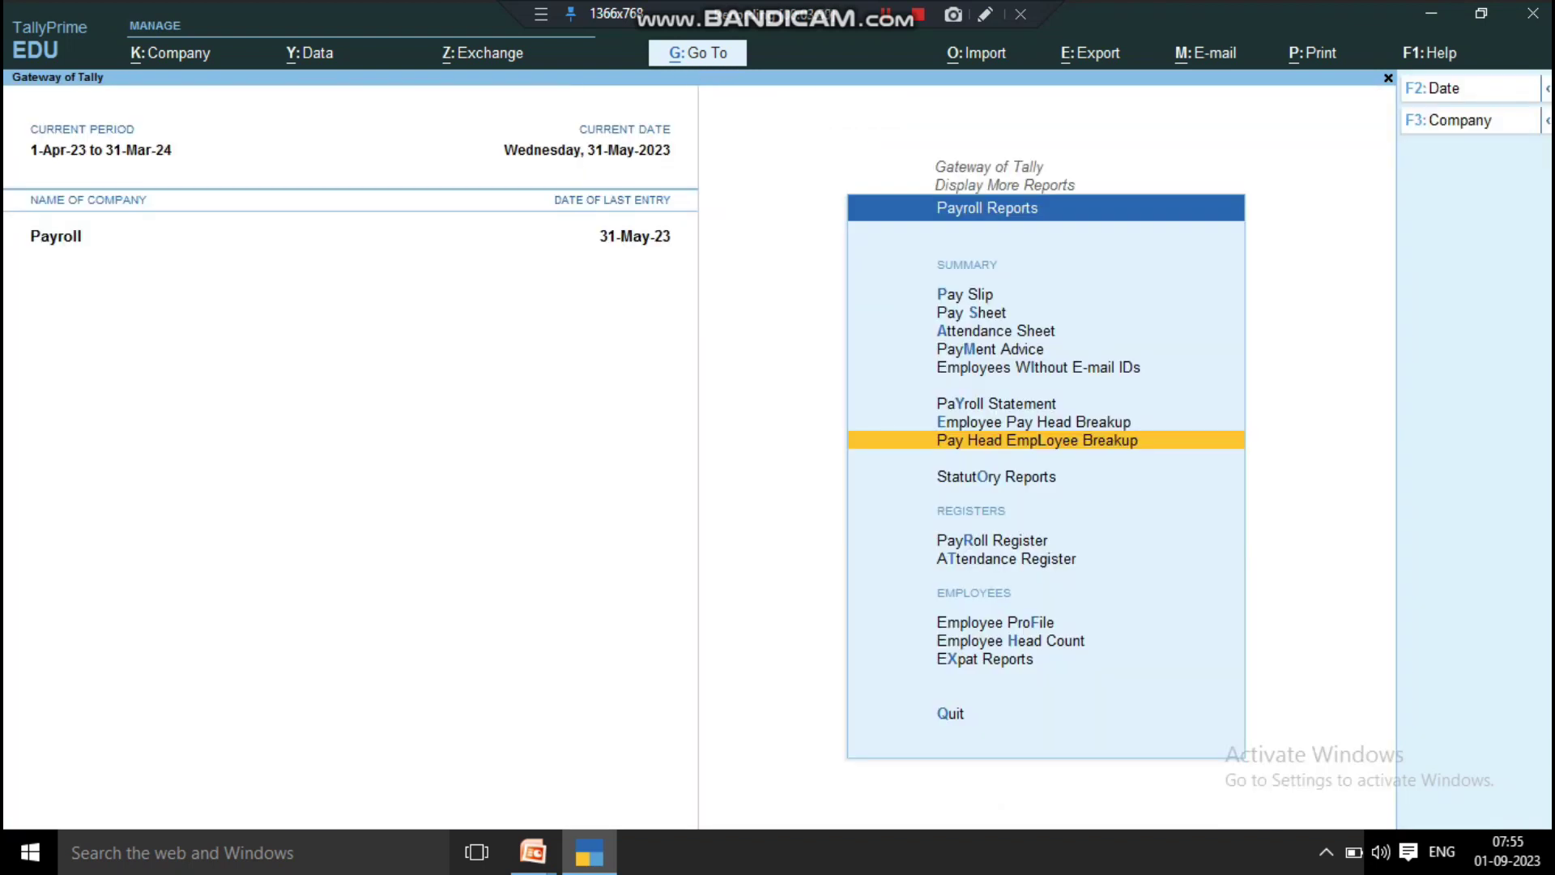
# - View the list of available Statutory Reports and go back to Payroll Reports
pyautogui.press('Down')
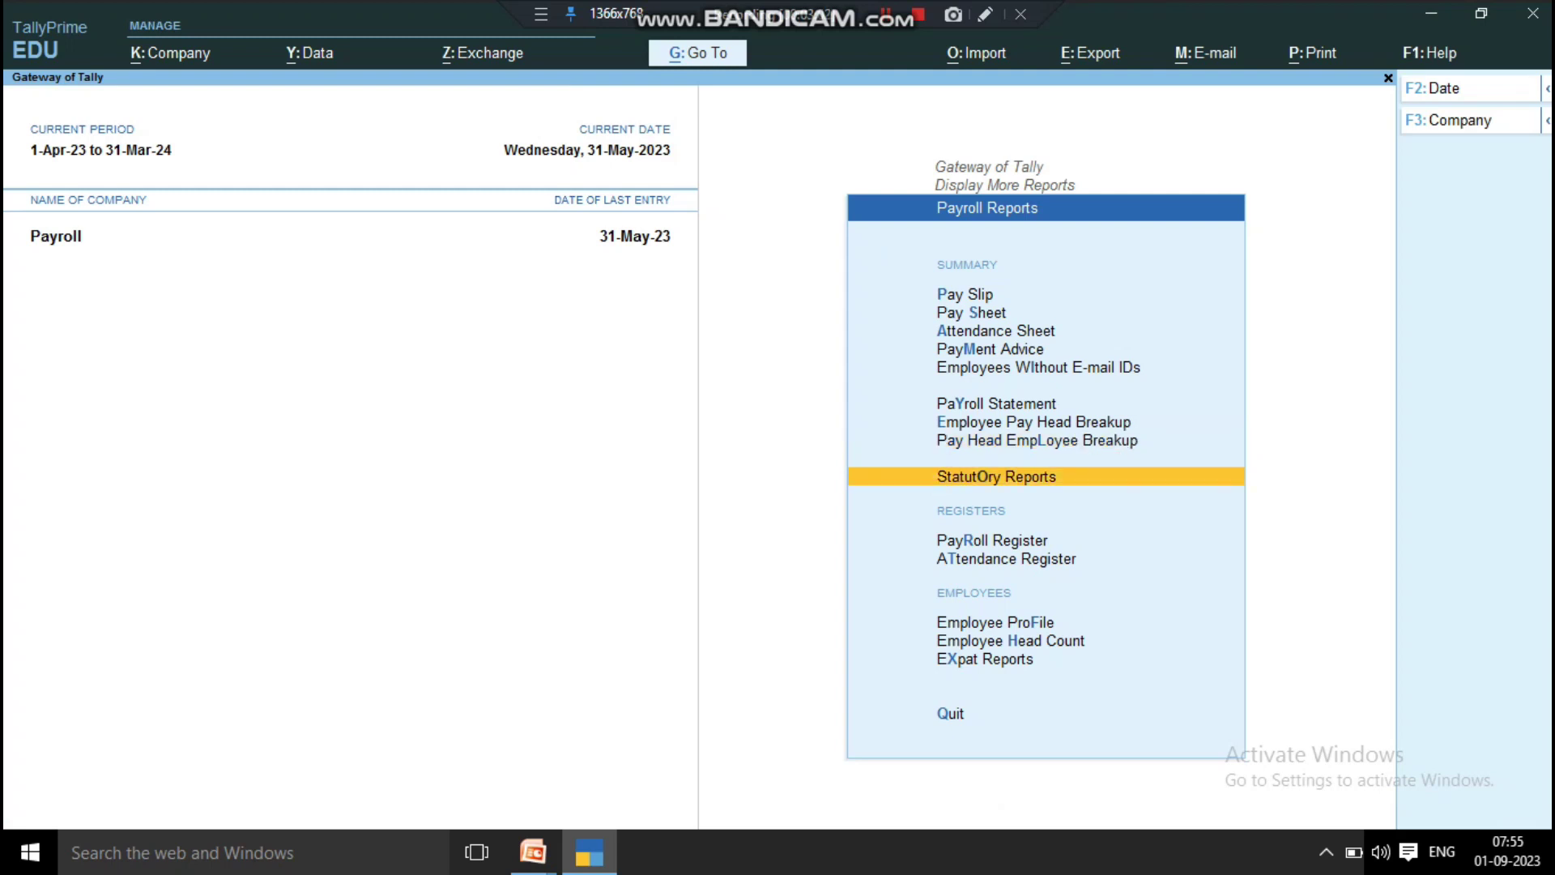
pyautogui.press('Return')
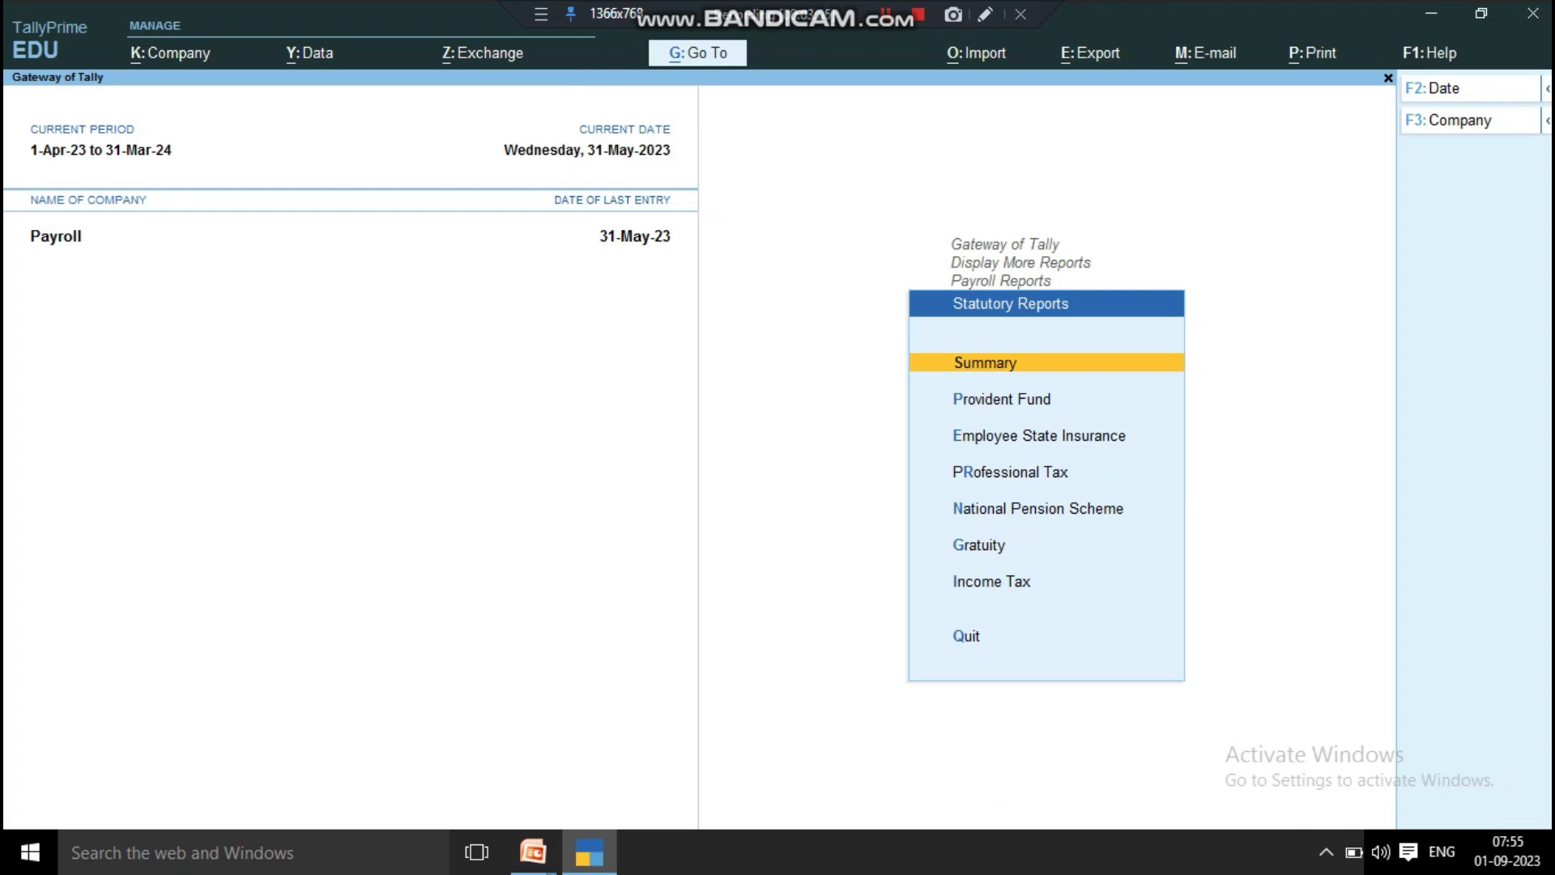
pyautogui.press('Escape')
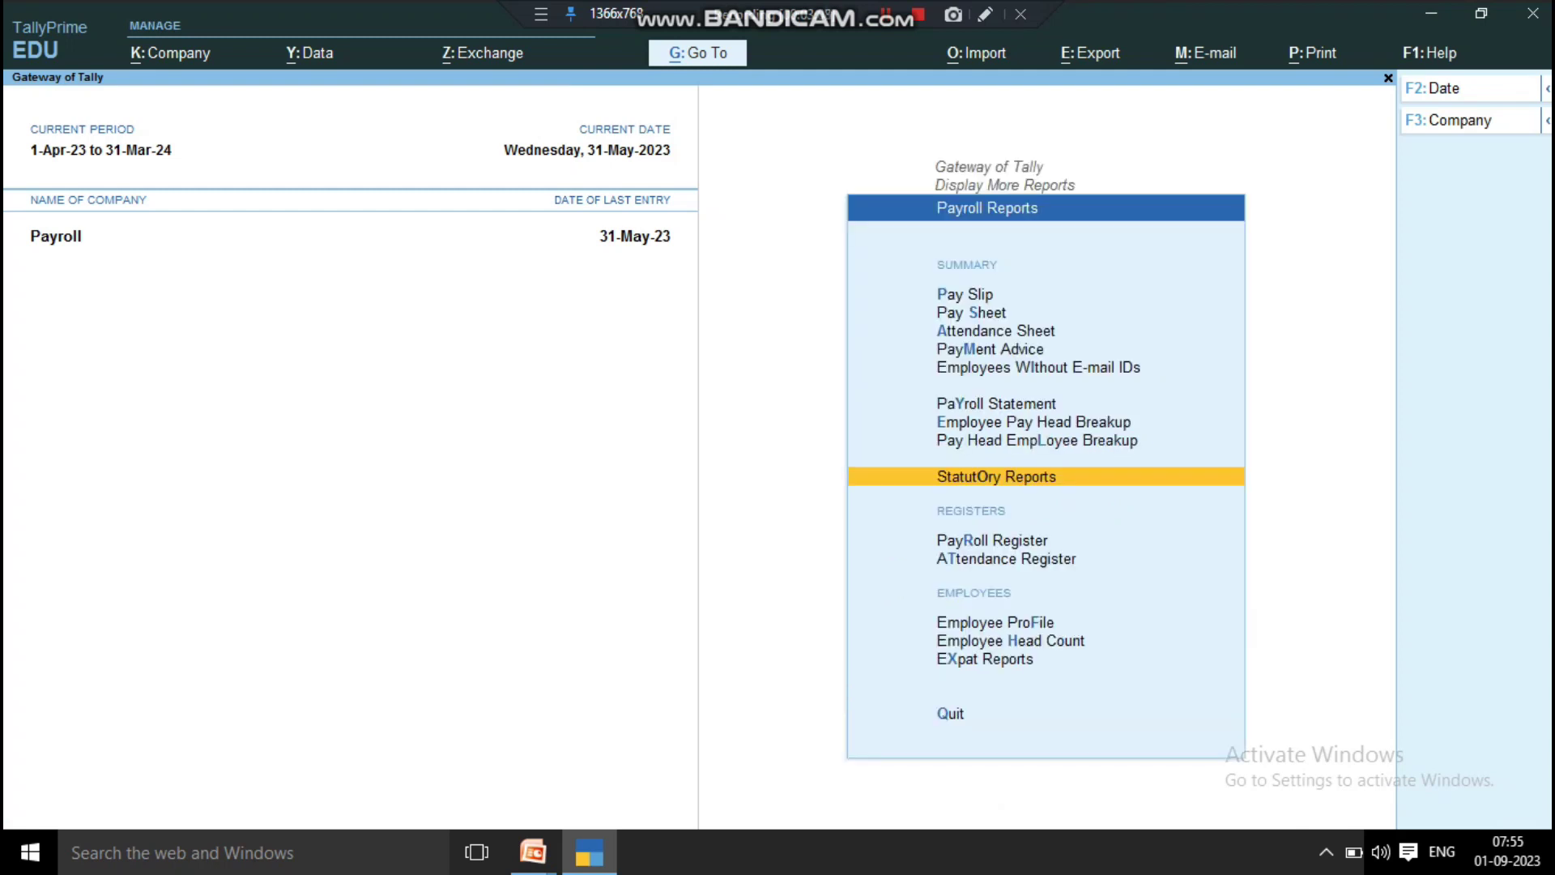
# - Open the Payroll Register and drill down through May to the salary autofill voucher
pyautogui.press('Down')
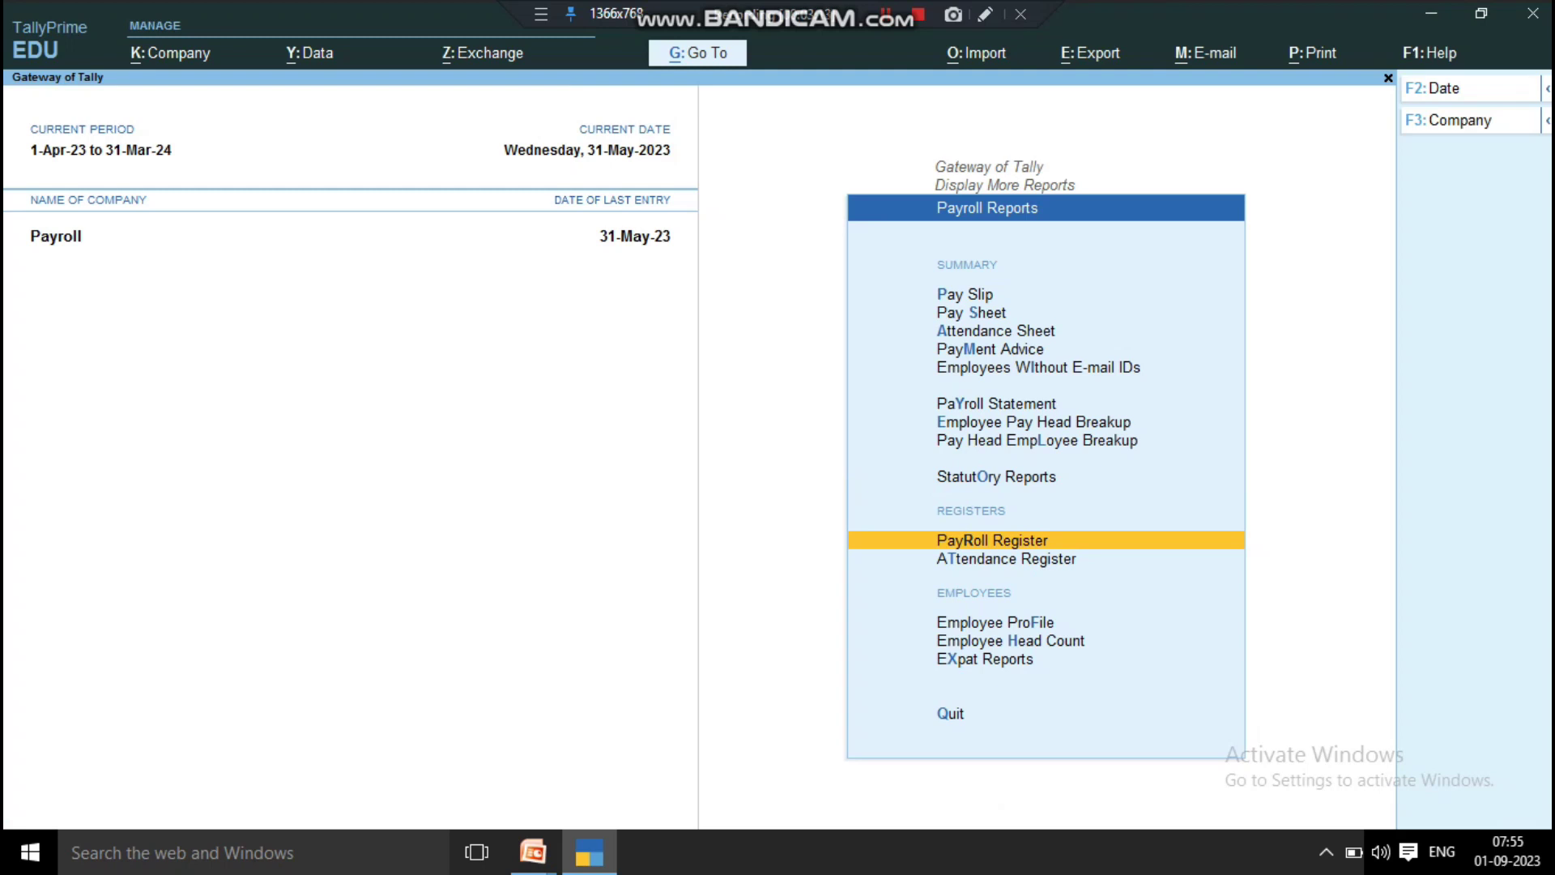
pyautogui.press('Return')
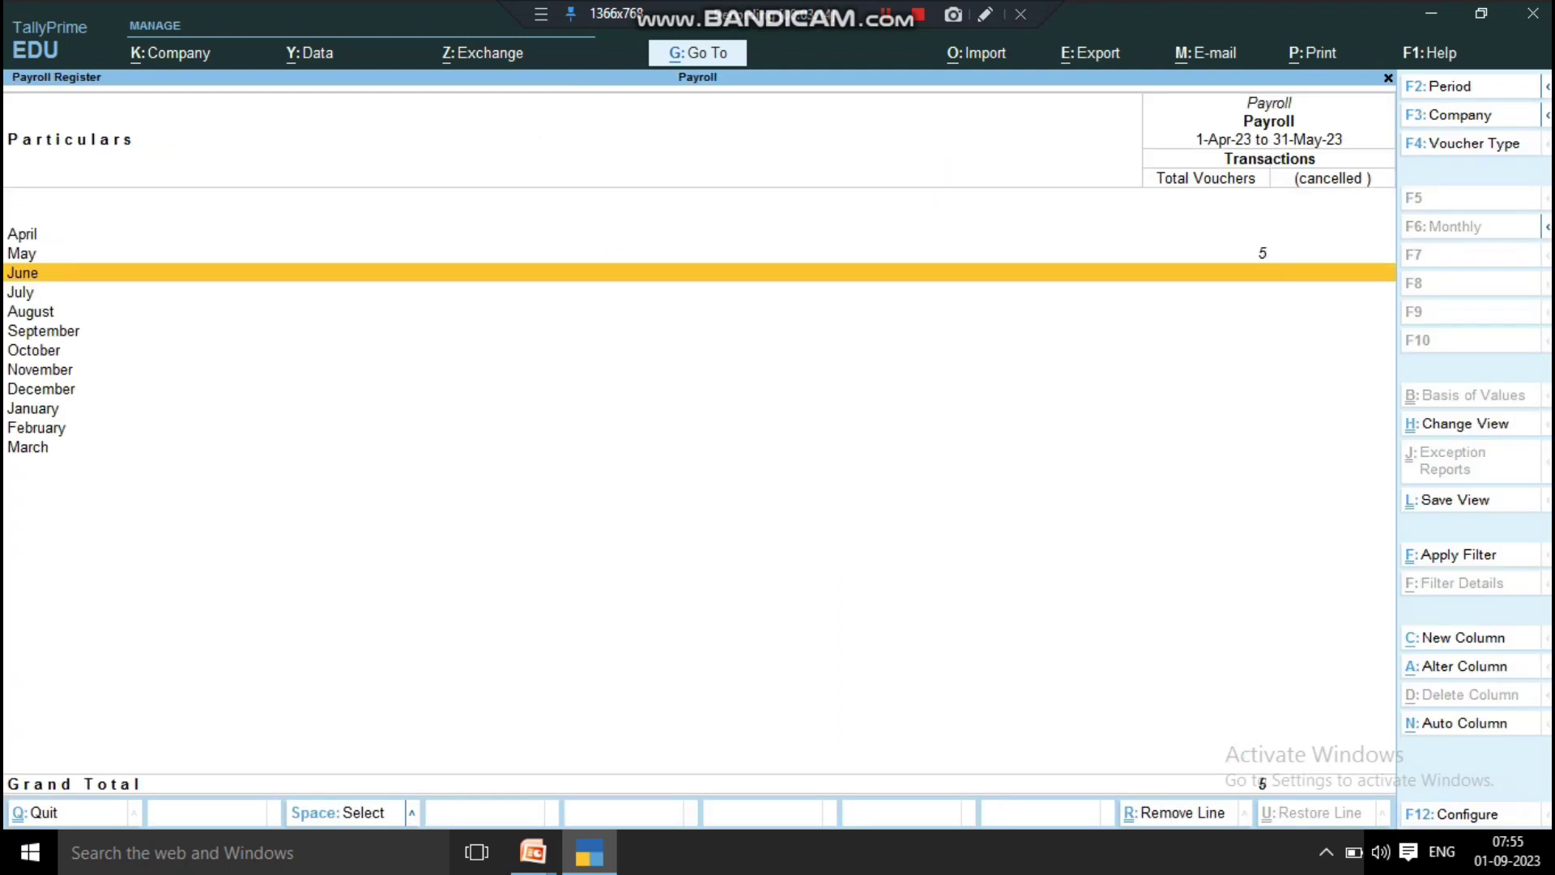
pyautogui.press('Up')
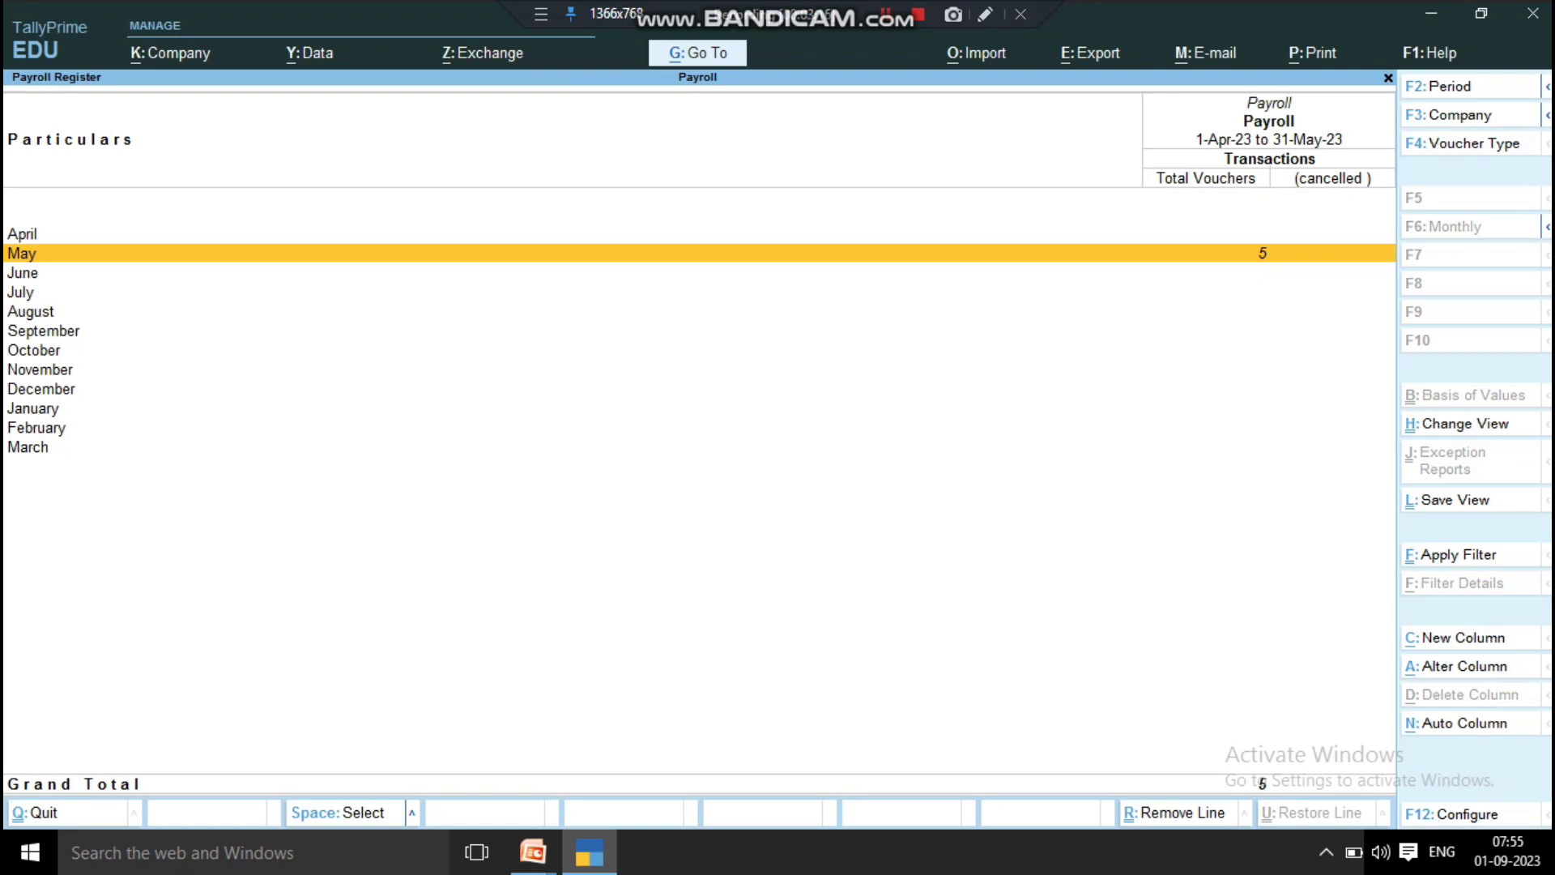
pyautogui.press('Return')
pyautogui.press('Down')
pyautogui.press('Up')
pyautogui.press('Return')
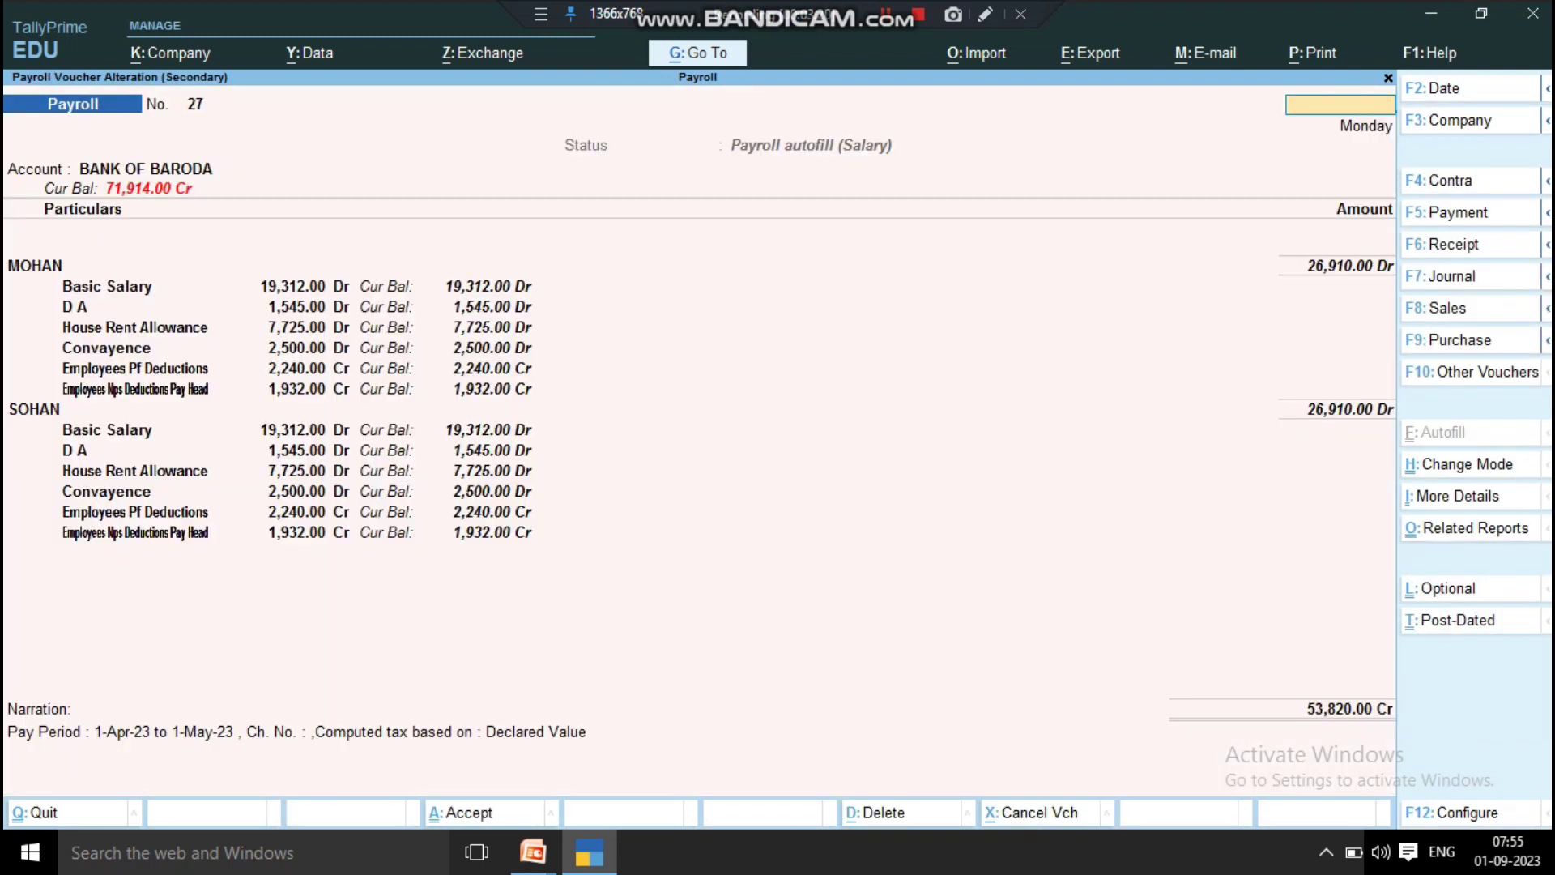
# - View the PF contribution payroll voucher for May, then close the Payroll Register
pyautogui.press('Escape')
pyautogui.press('Down')
pyautogui.press('Return')
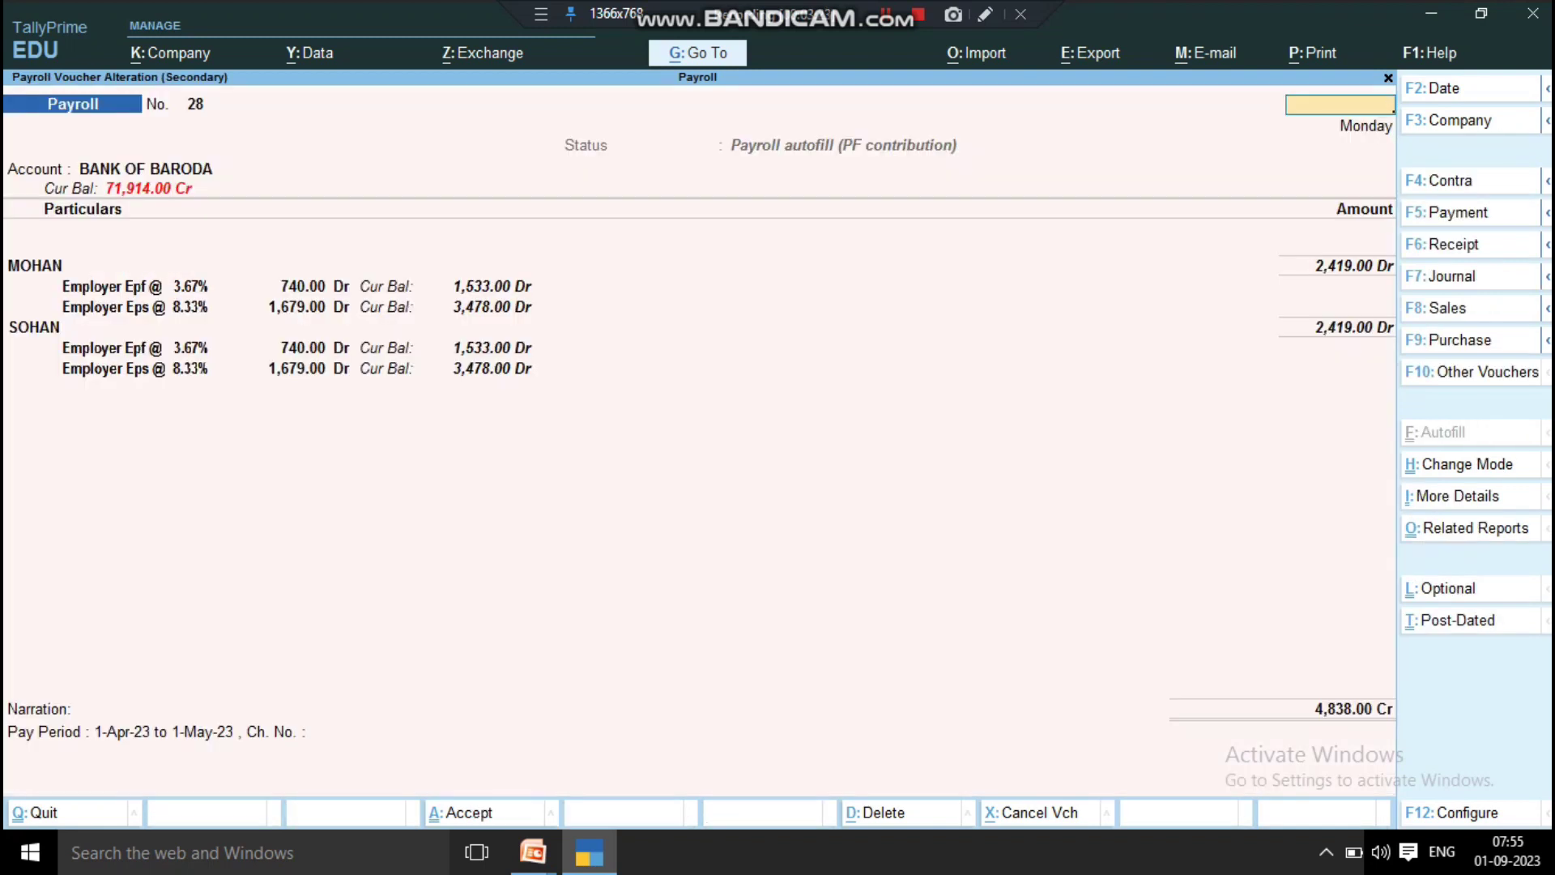
pyautogui.press('Escape')
pyautogui.press('Escape')
pyautogui.press('Escape')
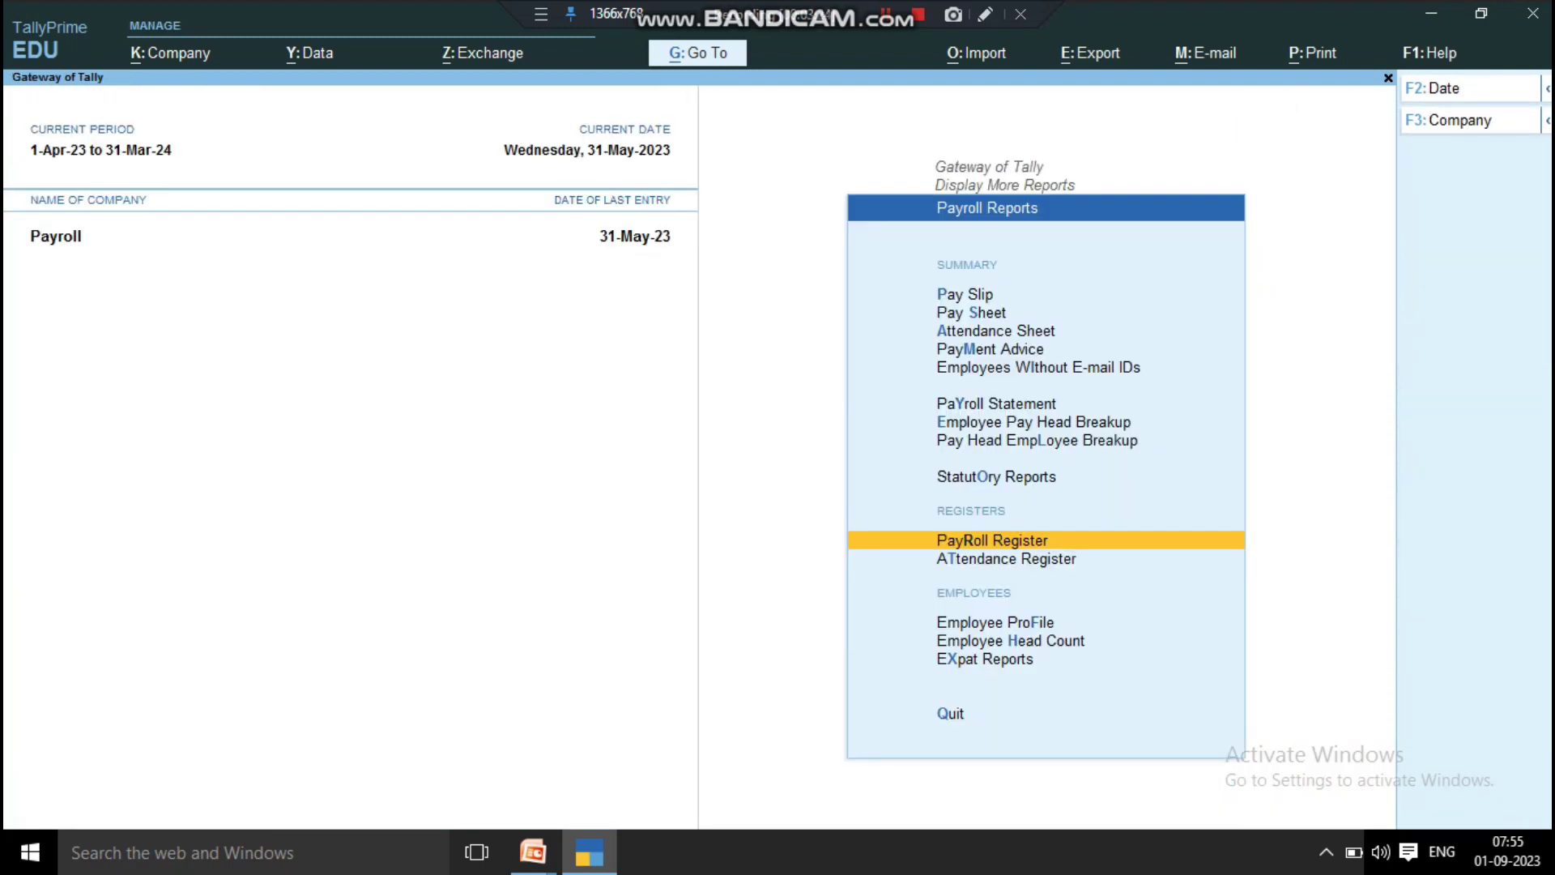
# - Open the Attendance Register and drill down through April to the attendance voucher recording absences
pyautogui.press('Down')
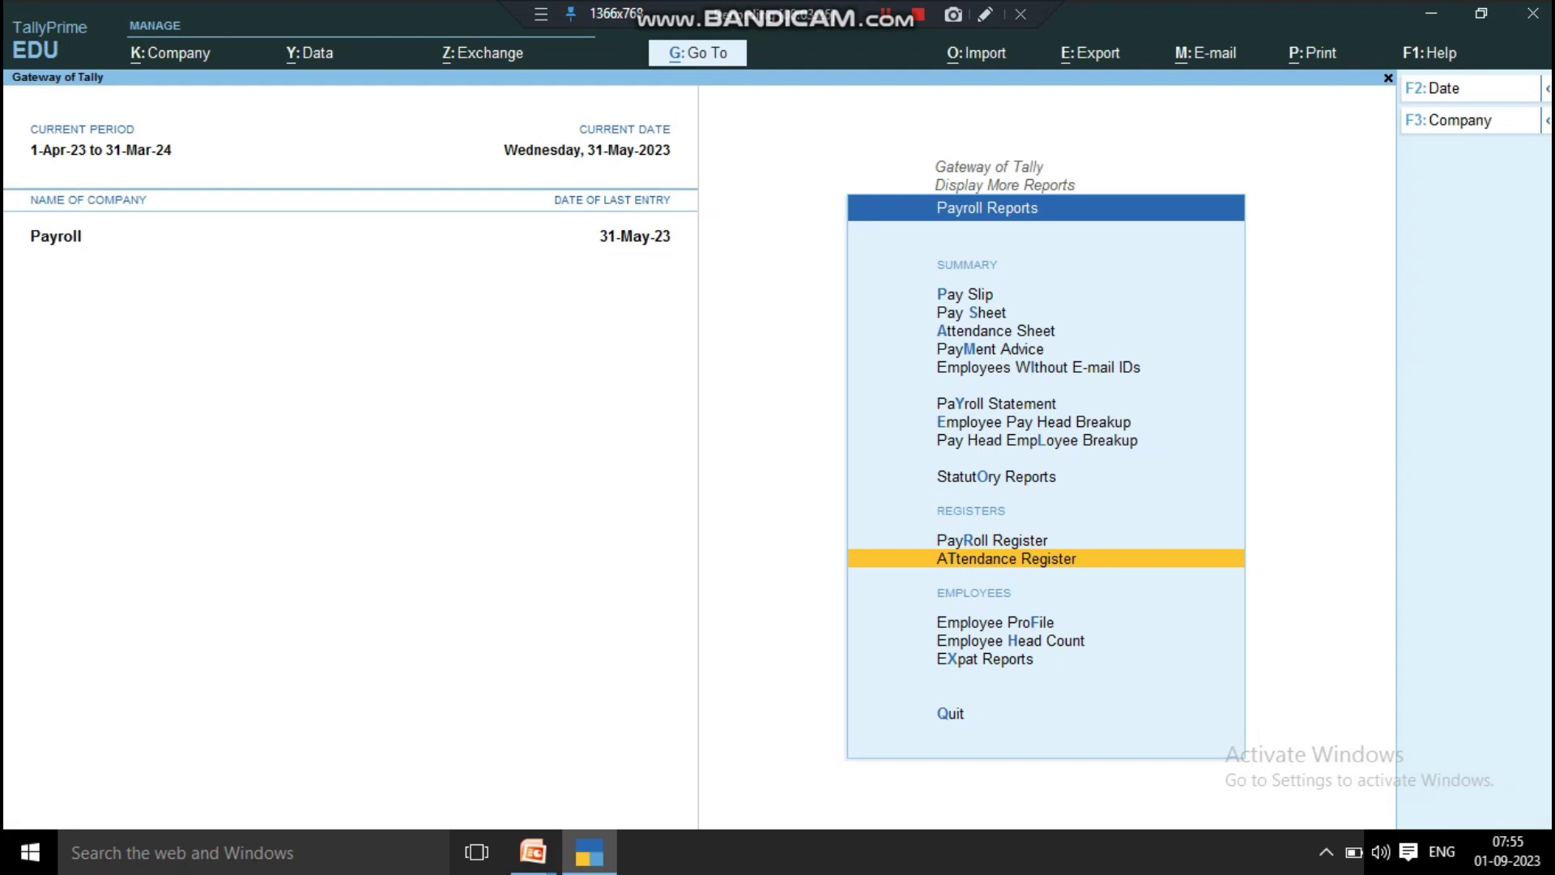
pyautogui.press('Return')
pyautogui.press('Up')
pyautogui.press('Up')
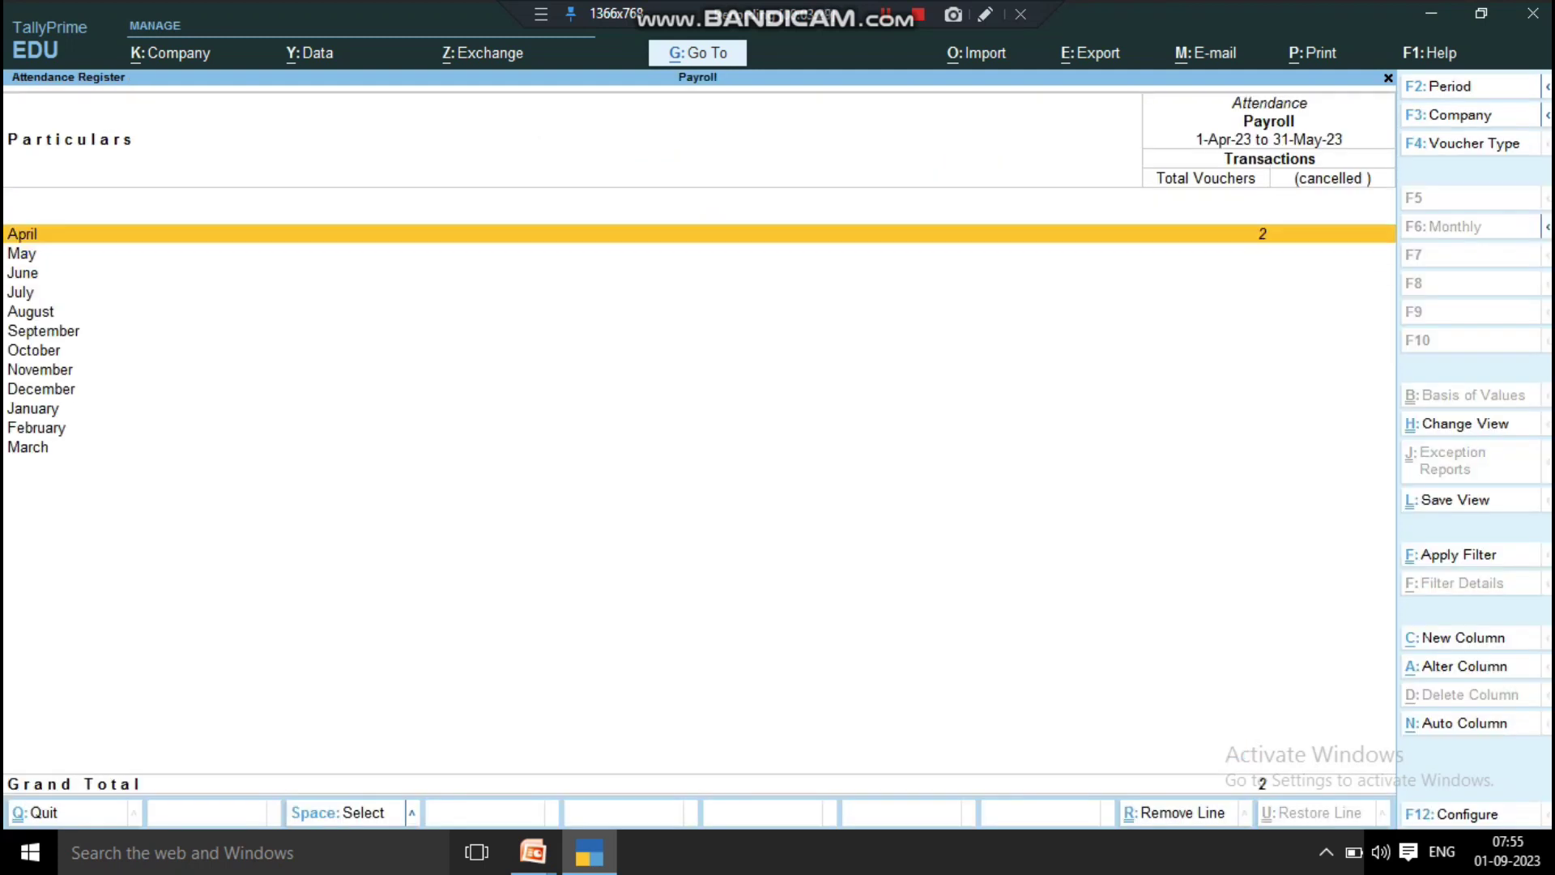
pyautogui.press('Return')
pyautogui.press('Return')
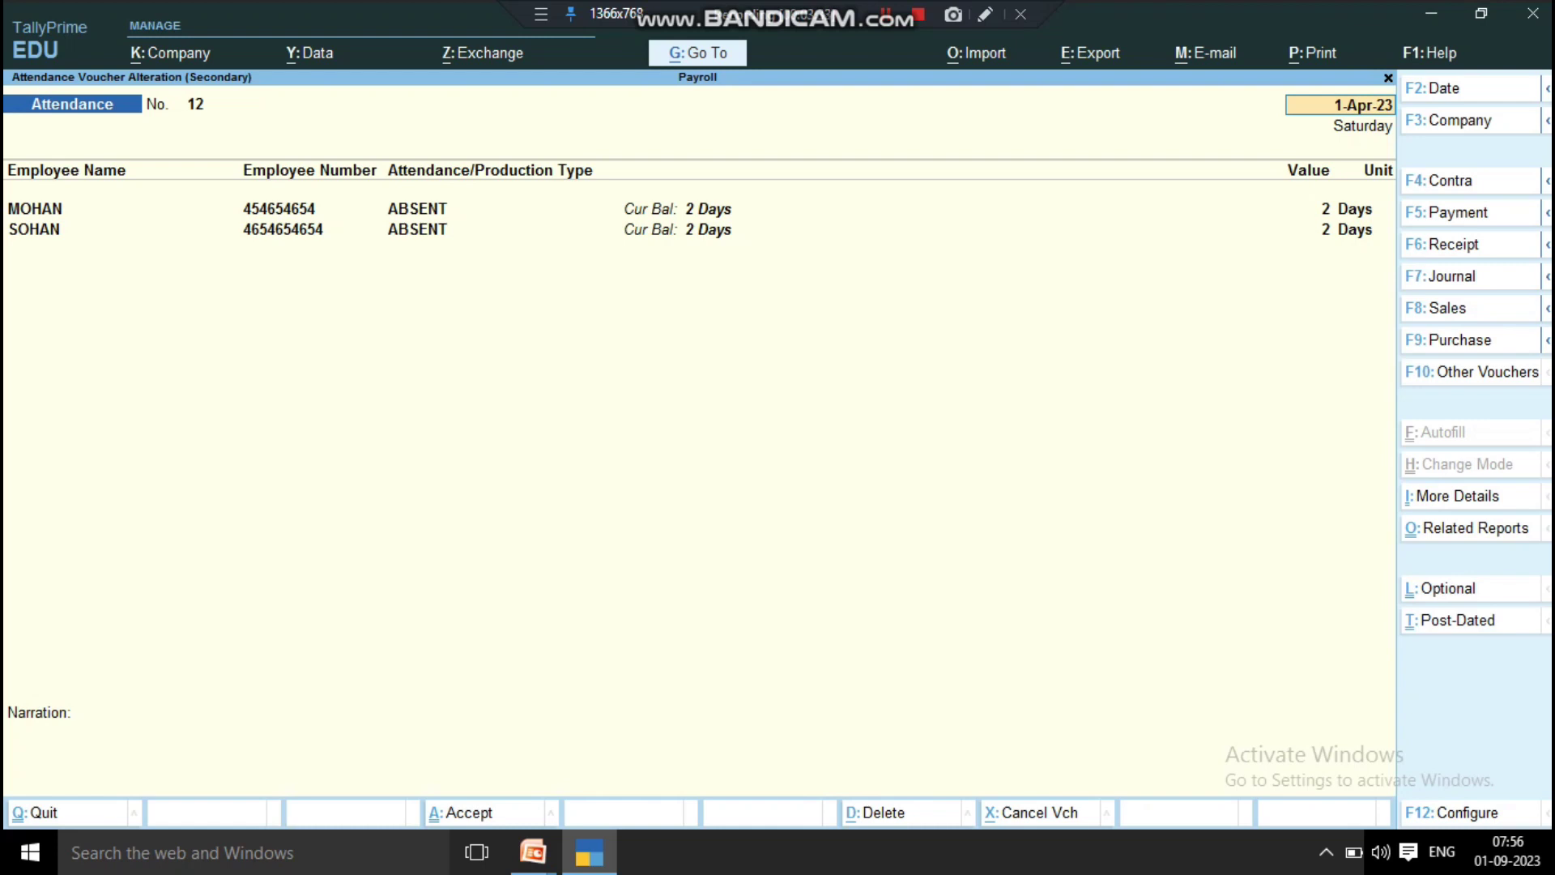
# - Look through the April attendance vouchers again and close the Attendance Register
pyautogui.press('Escape')
pyautogui.press('Return')
pyautogui.press('Return')
pyautogui.press('Escape')
pyautogui.press('Return')
pyautogui.press('Escape')
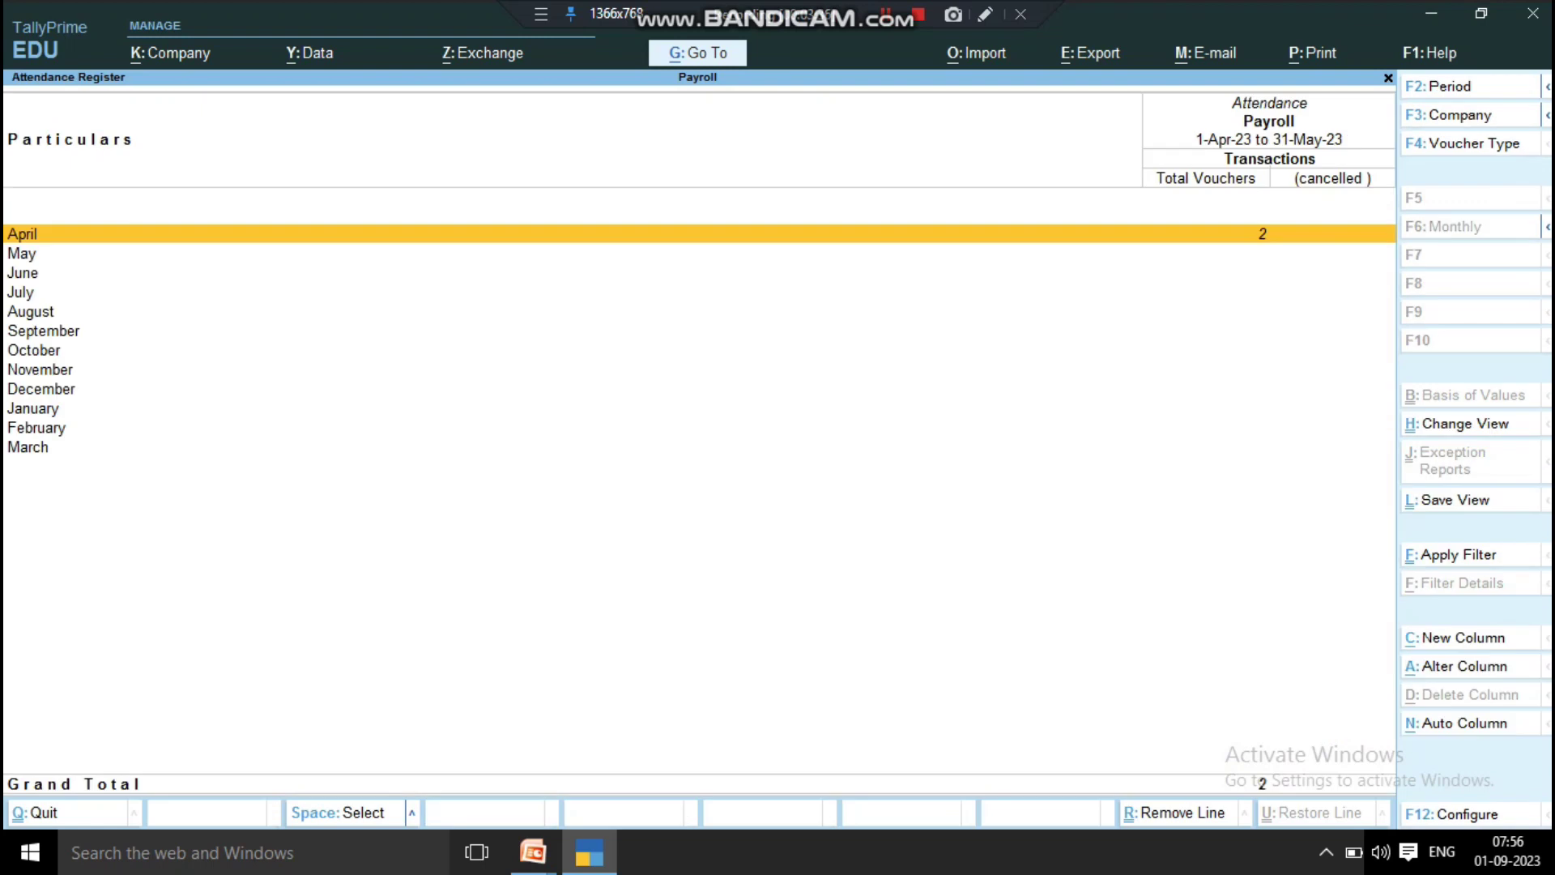
pyautogui.press('Escape')
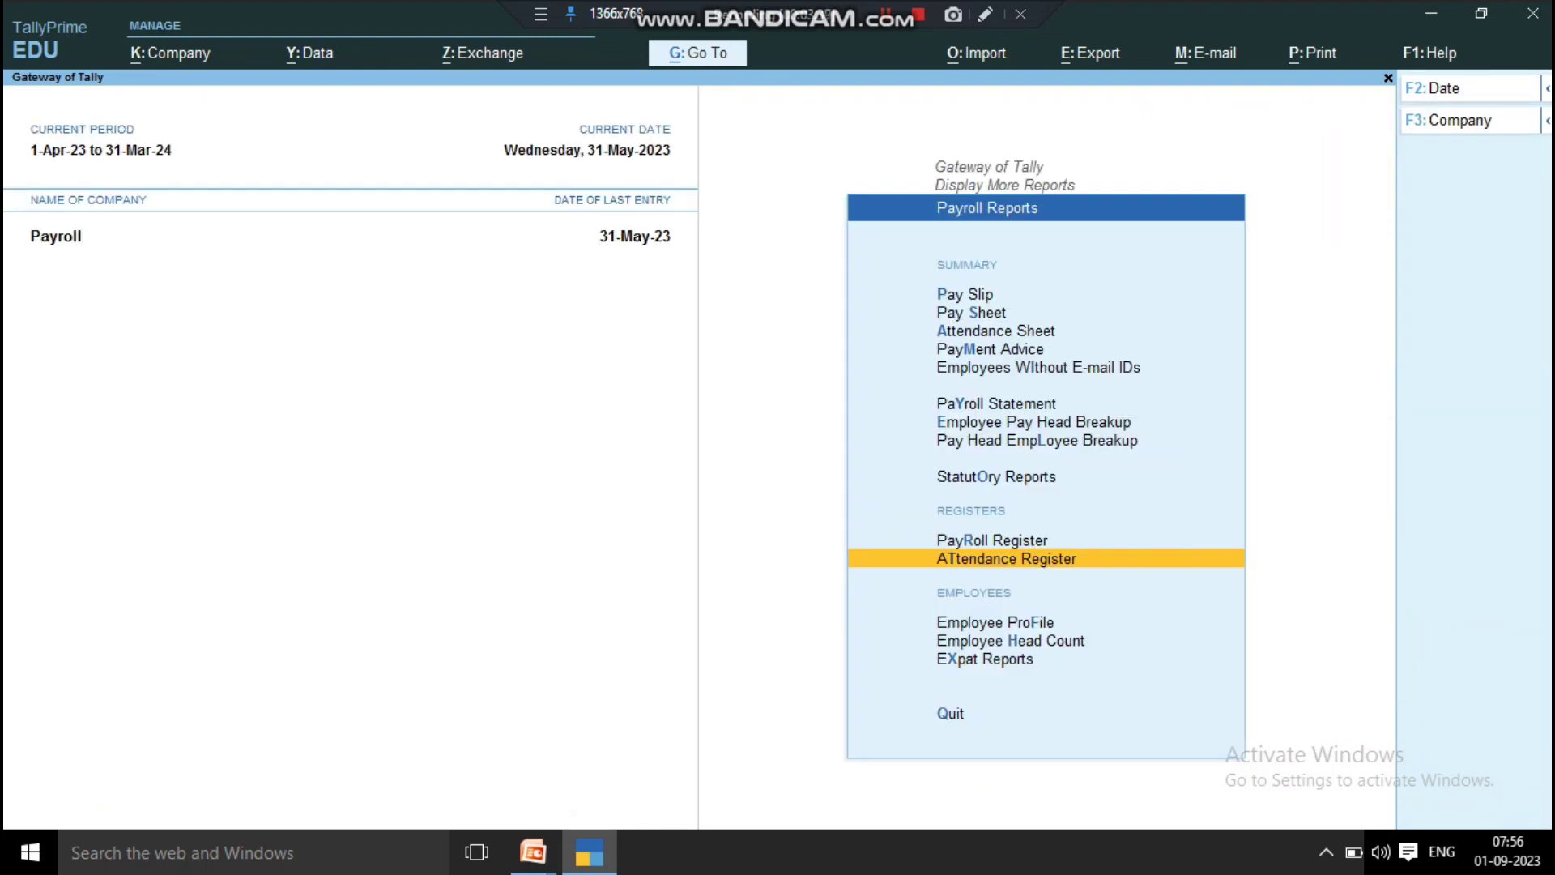
# - Open the Employee Profile report for the individual employee in the SALES group, keeping the tax regime at Any
pyautogui.press('Down')
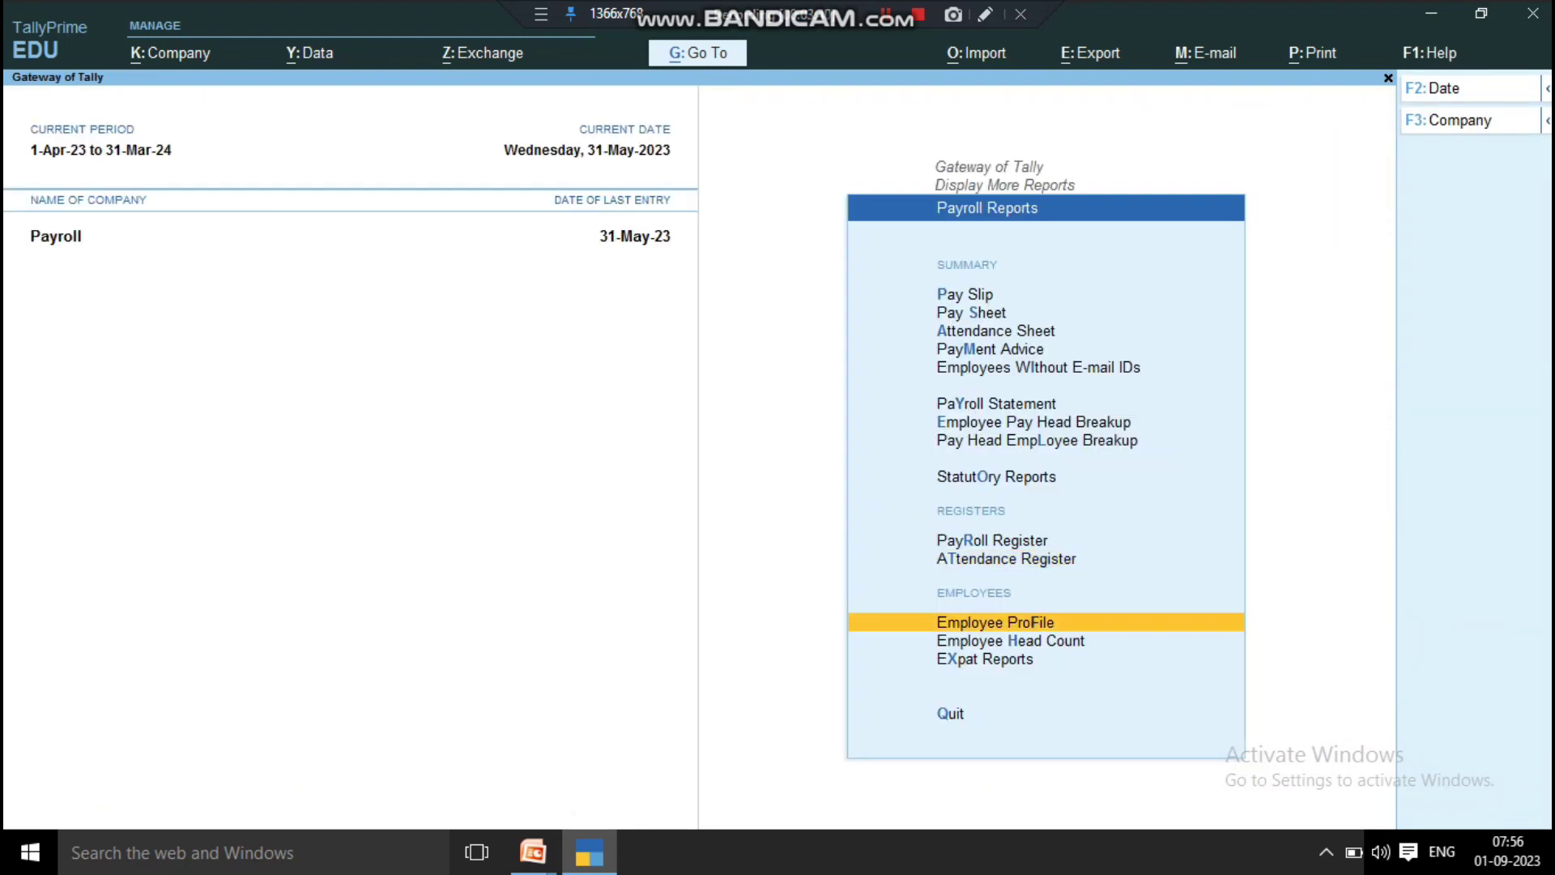
pyautogui.press('Return')
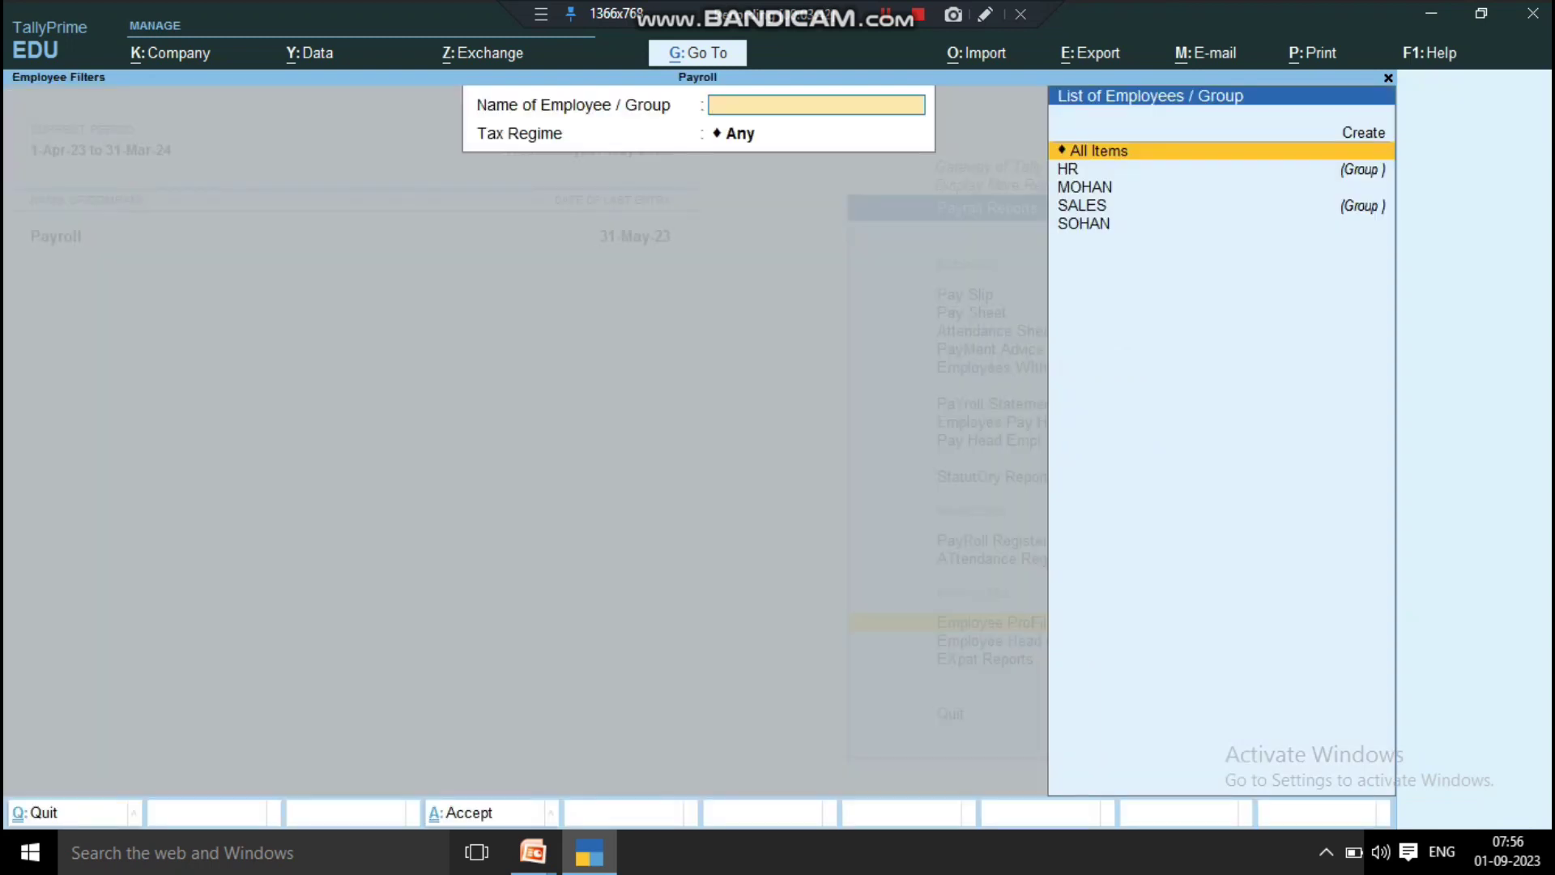
pyautogui.press('Down')
pyautogui.press('Down')
pyautogui.press('Down')
pyautogui.press('Down')
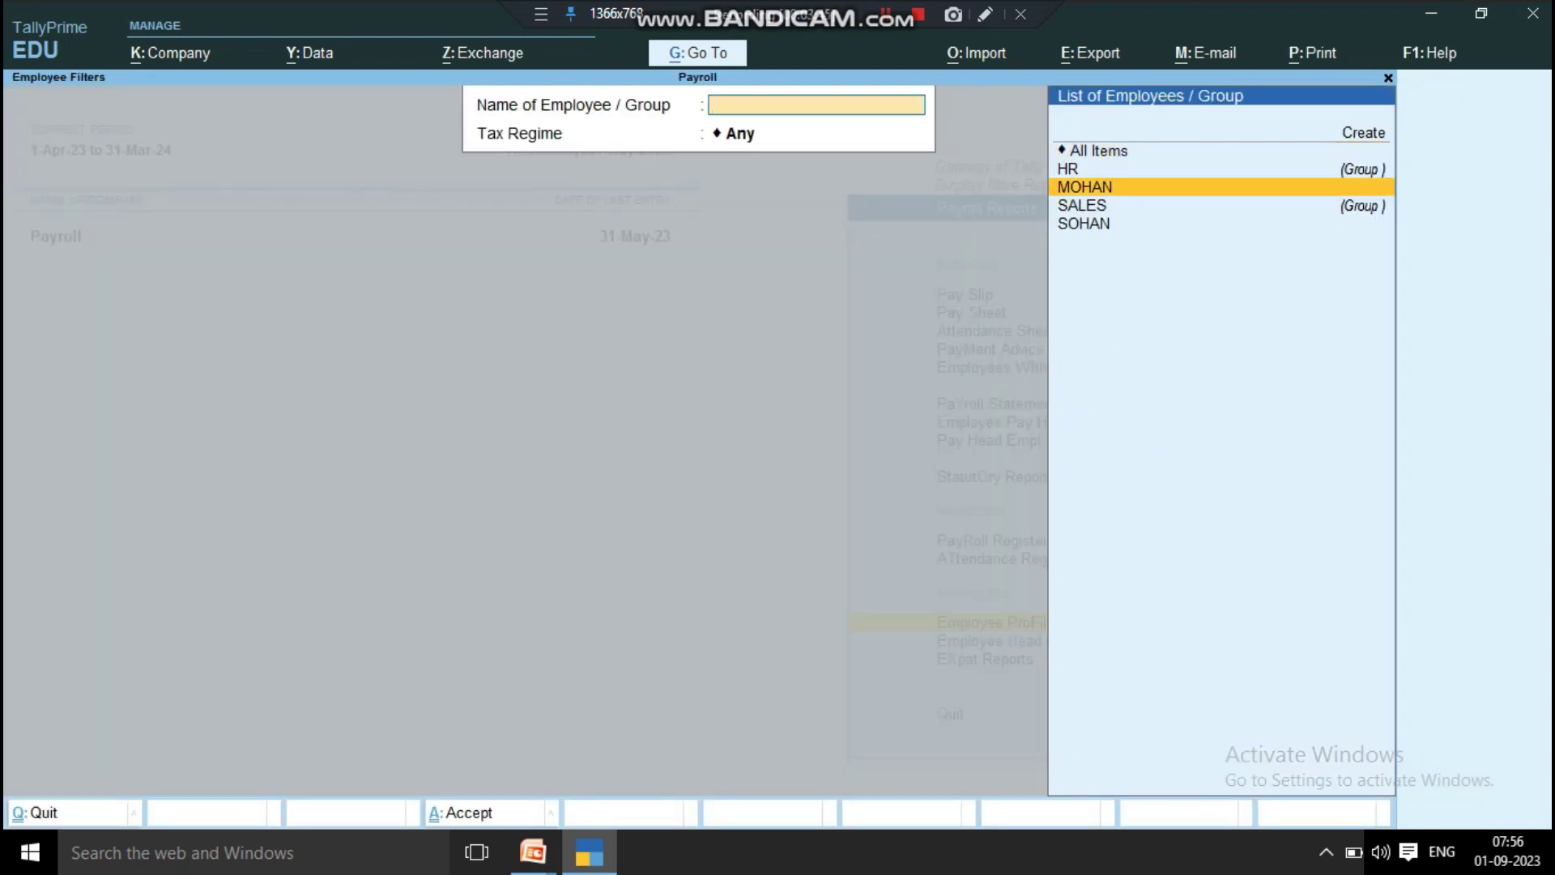
pyautogui.press('Up')
pyautogui.press('Up')
pyautogui.press('Up')
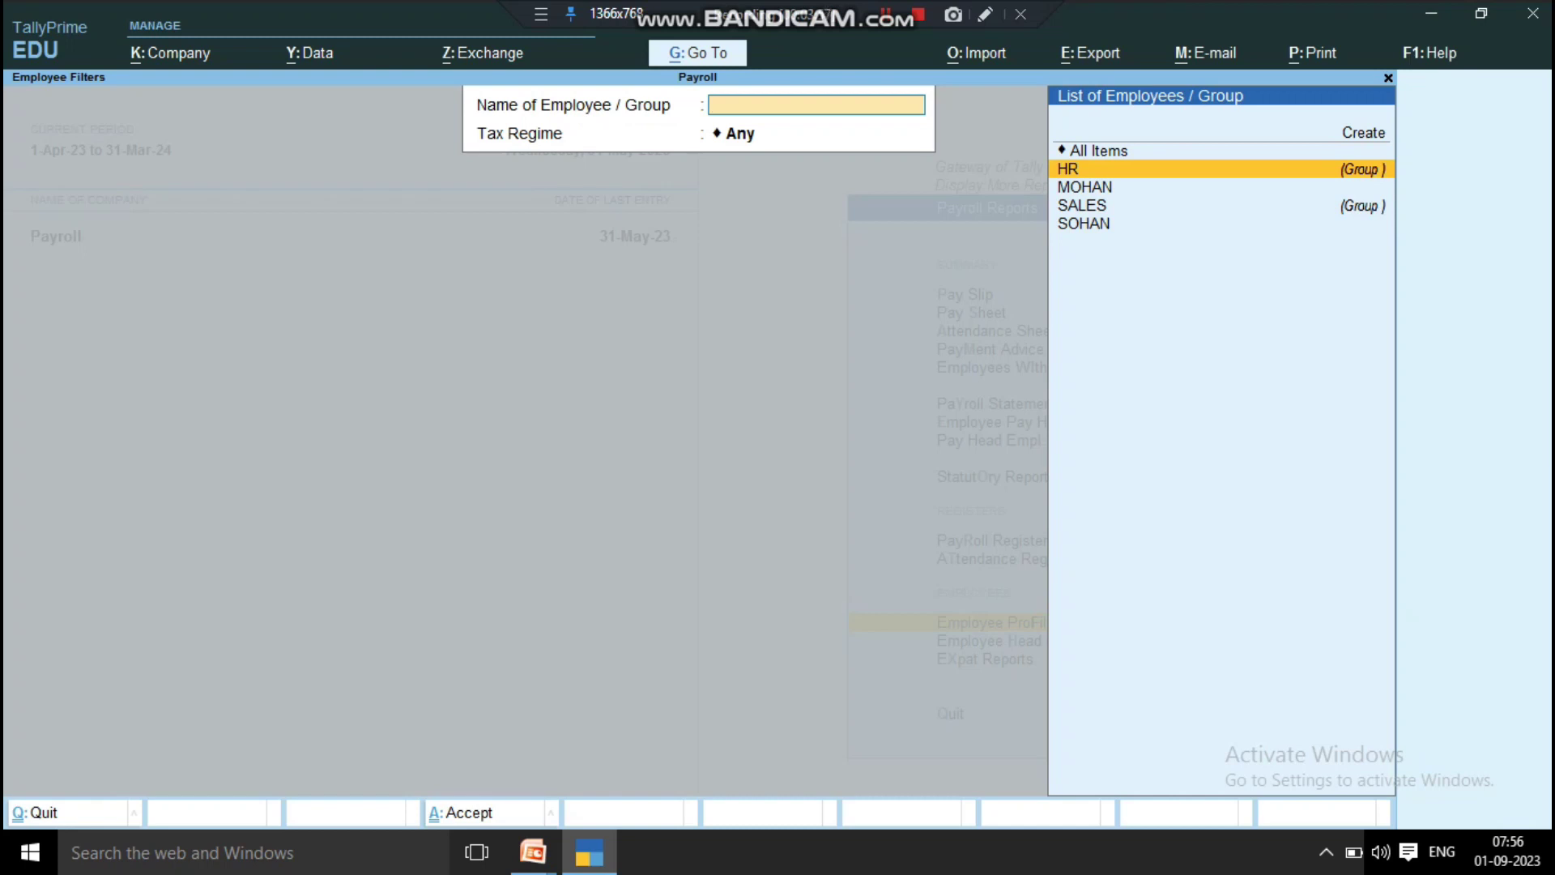
pyautogui.press('Down')
pyautogui.press('Down')
pyautogui.press('Down')
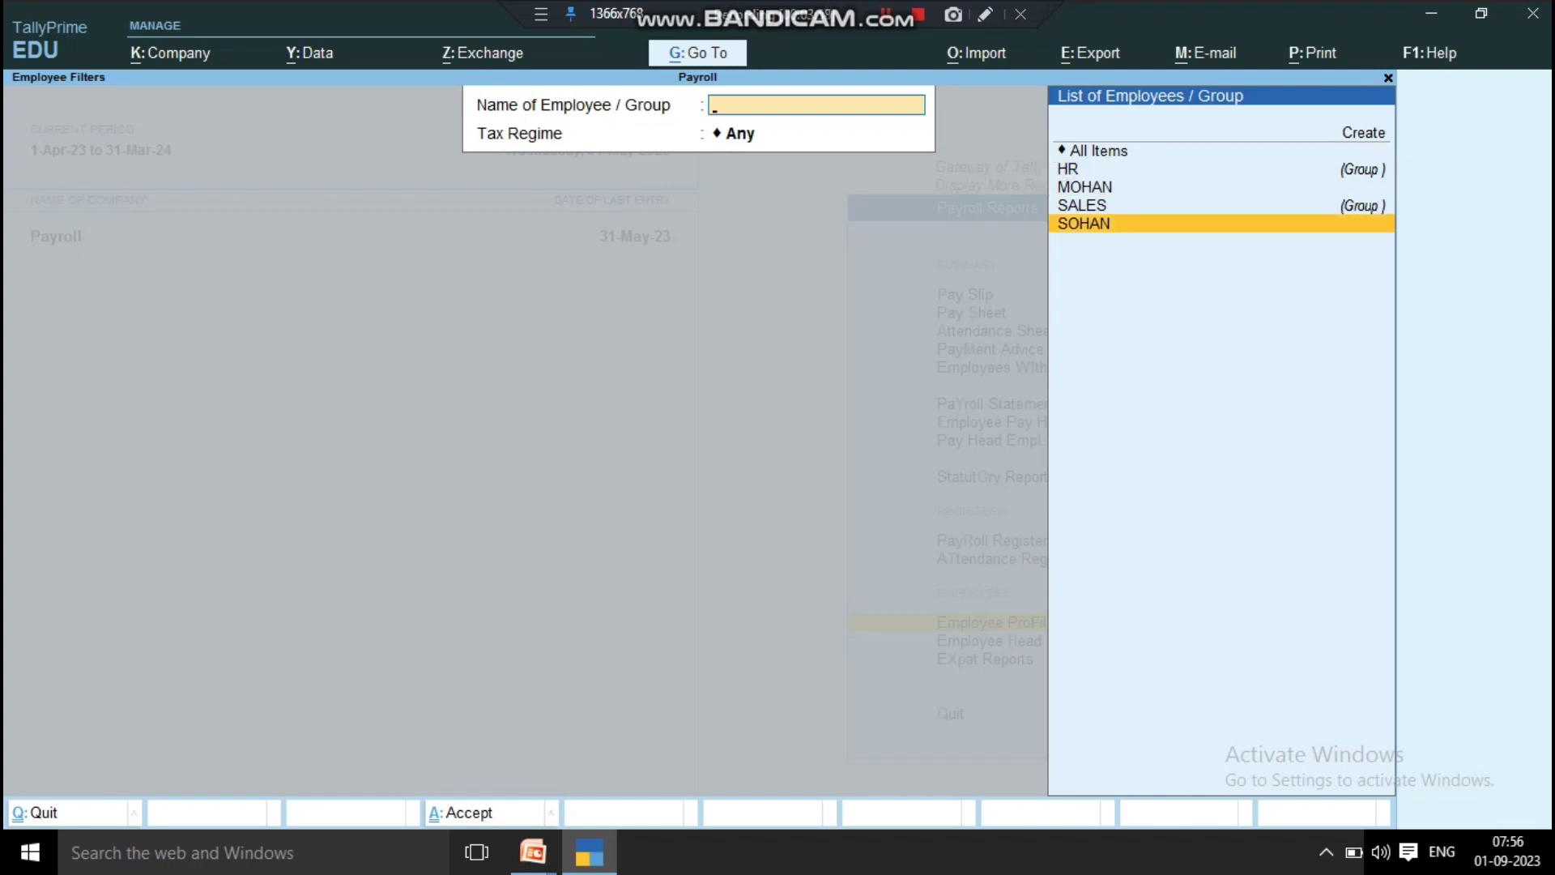
pyautogui.press('Return')
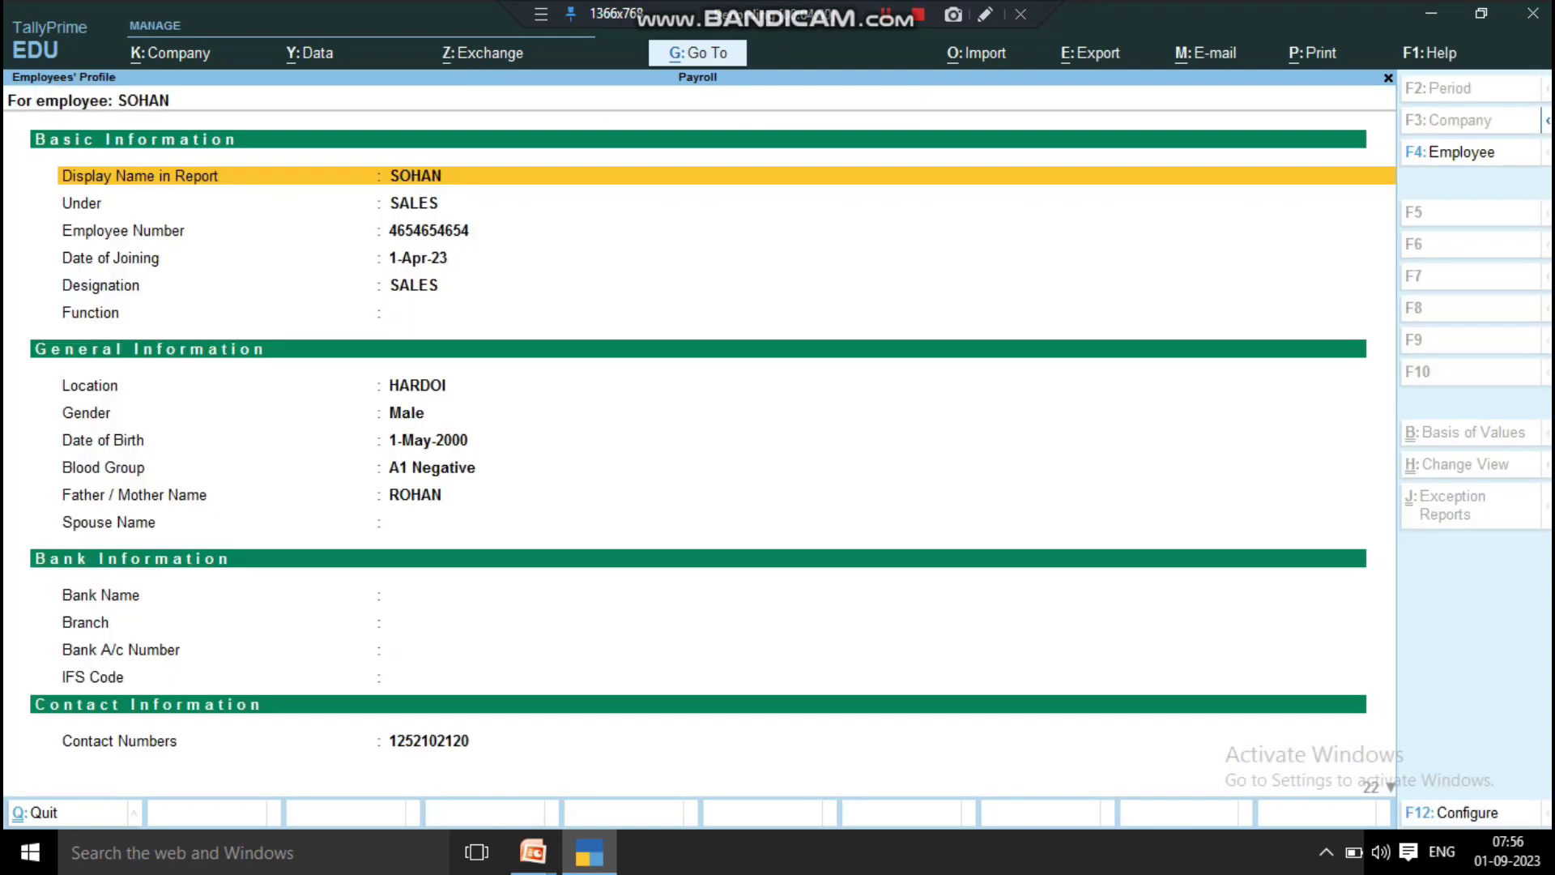
# - Examine the Basic, General and Bank Information in the SALES employee's profile, down to the IFS Code
pyautogui.press('Down')
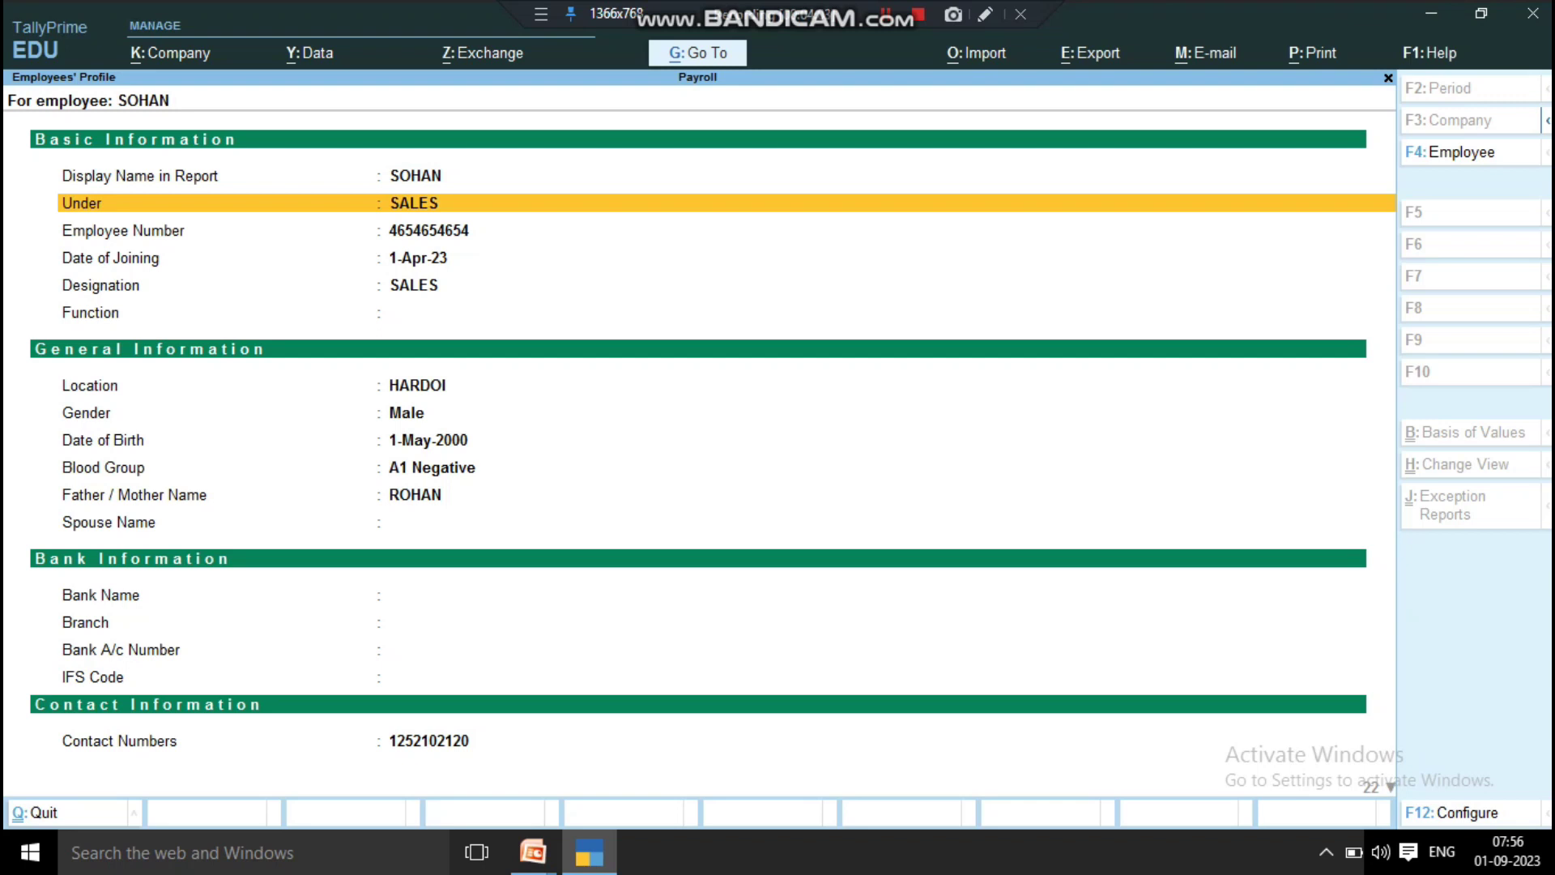
pyautogui.press('Down')
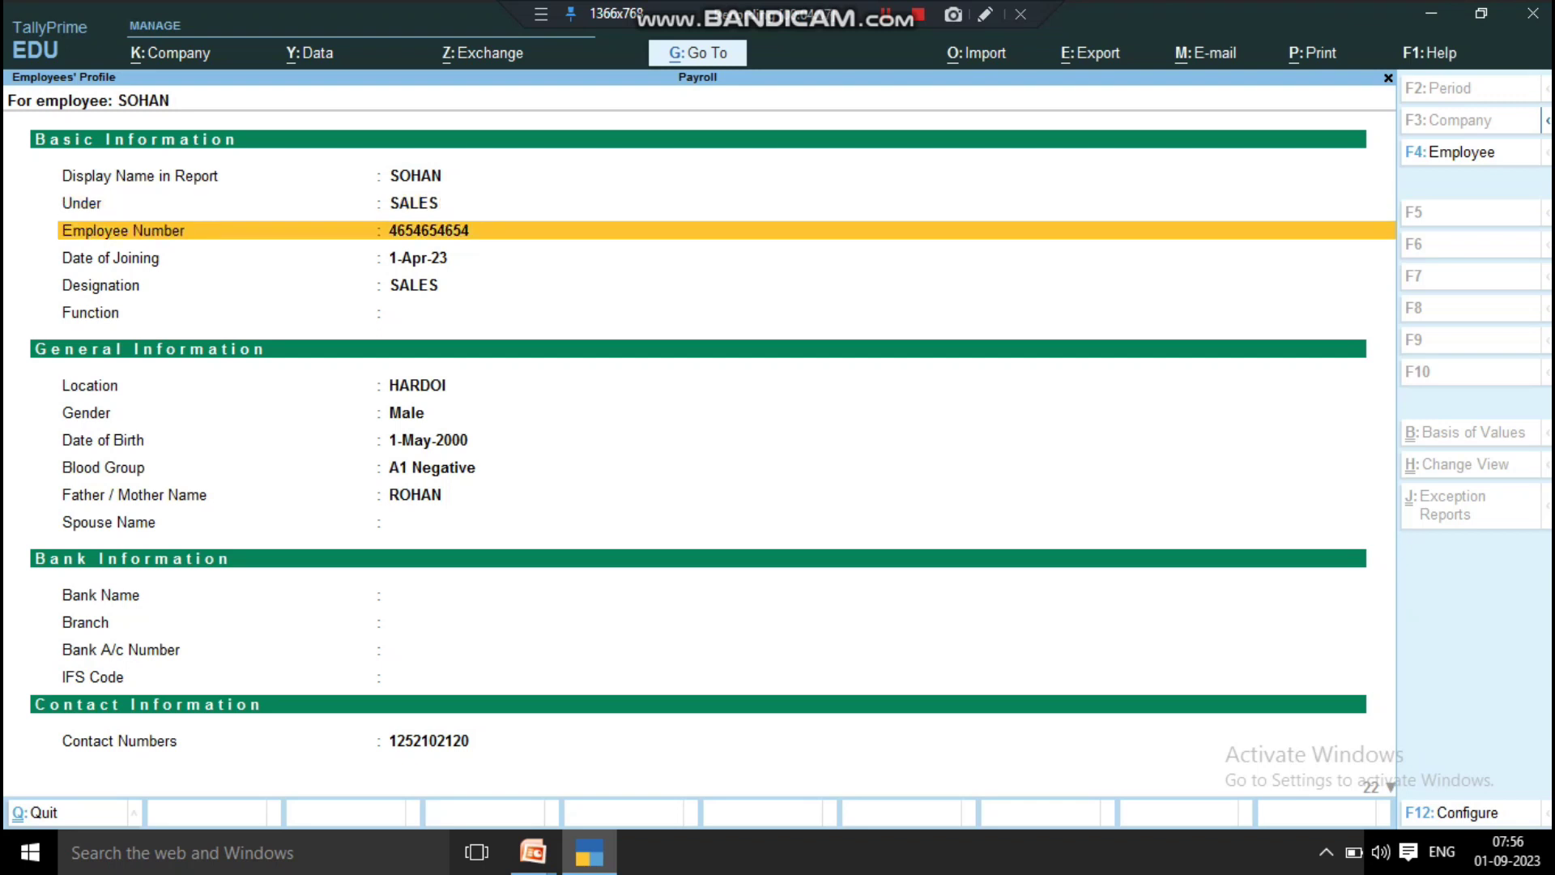
pyautogui.press('Down')
pyautogui.press('Down')
pyautogui.press('Down')
pyautogui.press('Down')
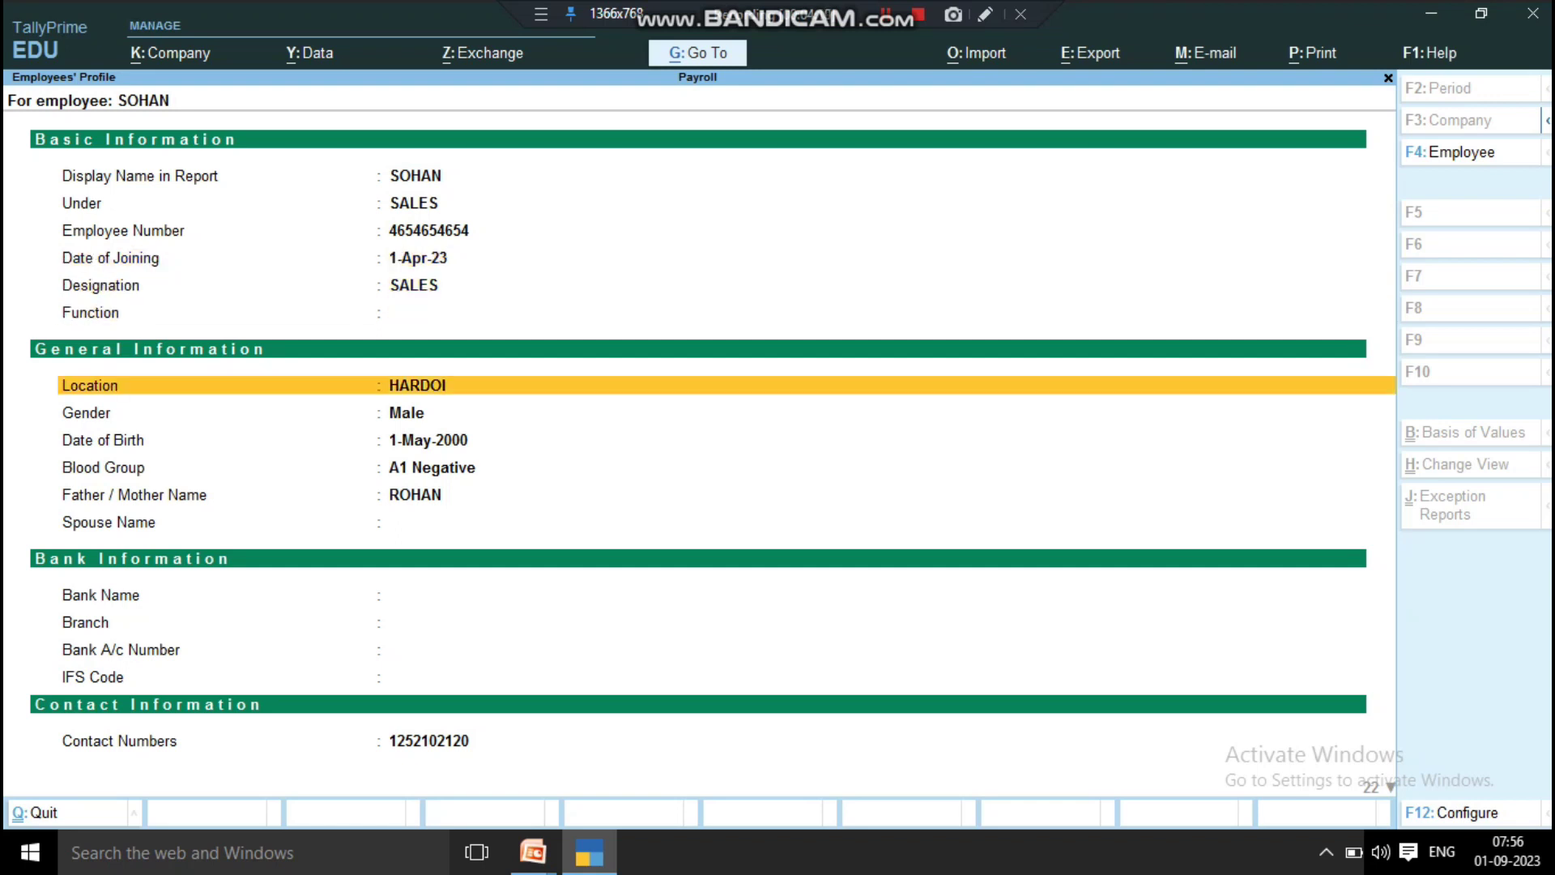
pyautogui.press('Down')
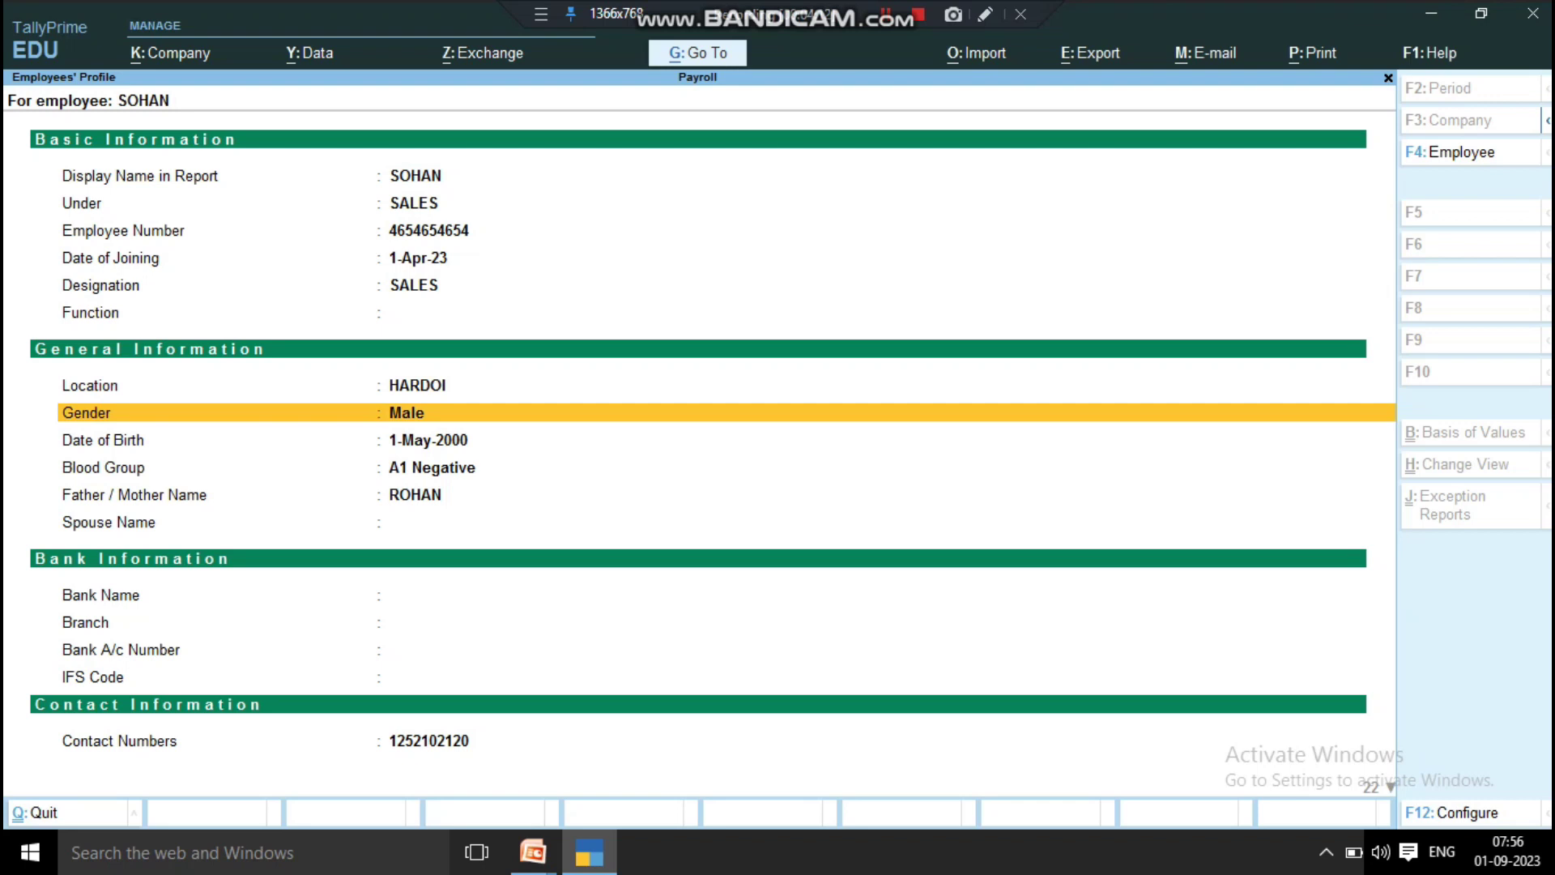
pyautogui.press('Down')
pyautogui.press('Down')
pyautogui.press('Down')
pyautogui.press('Down')
pyautogui.press('Down')
pyautogui.press('Down')
pyautogui.press('Down')
pyautogui.press('Down')
pyautogui.press('Up')
pyautogui.press('Up')
pyautogui.press('Up')
pyautogui.press('Up')
pyautogui.press('Up')
pyautogui.press('Up')
pyautogui.press('Up')
pyautogui.press('Up')
pyautogui.press('Up')
pyautogui.press('Up')
pyautogui.press('Up')
pyautogui.press('Up')
pyautogui.press('Down')
pyautogui.press('Down')
pyautogui.press('Down')
pyautogui.press('Down')
pyautogui.press('Down')
pyautogui.press('Down')
pyautogui.press('Down')
pyautogui.press('Down')
pyautogui.press('Down')
pyautogui.press('Down')
pyautogui.press('Down')
pyautogui.press('Down')
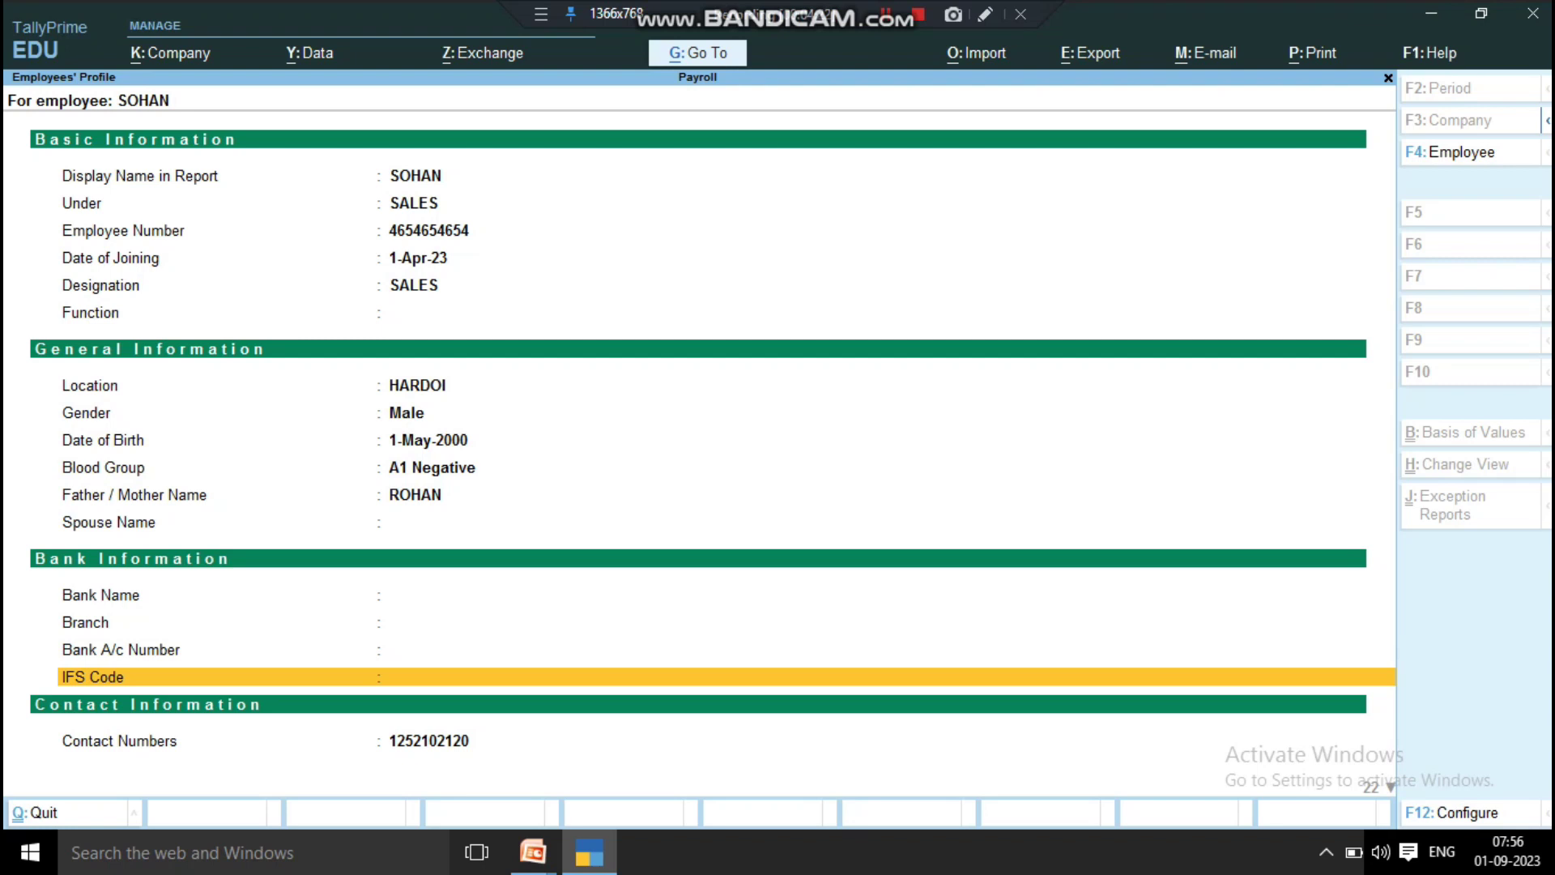
# - Examine the Contact Information section of the SALES employee's profile, down to the Address
pyautogui.press('Down')
pyautogui.press('Down')
pyautogui.press('Down')
pyautogui.press('Up')
pyautogui.press('Up')
pyautogui.press('Down')
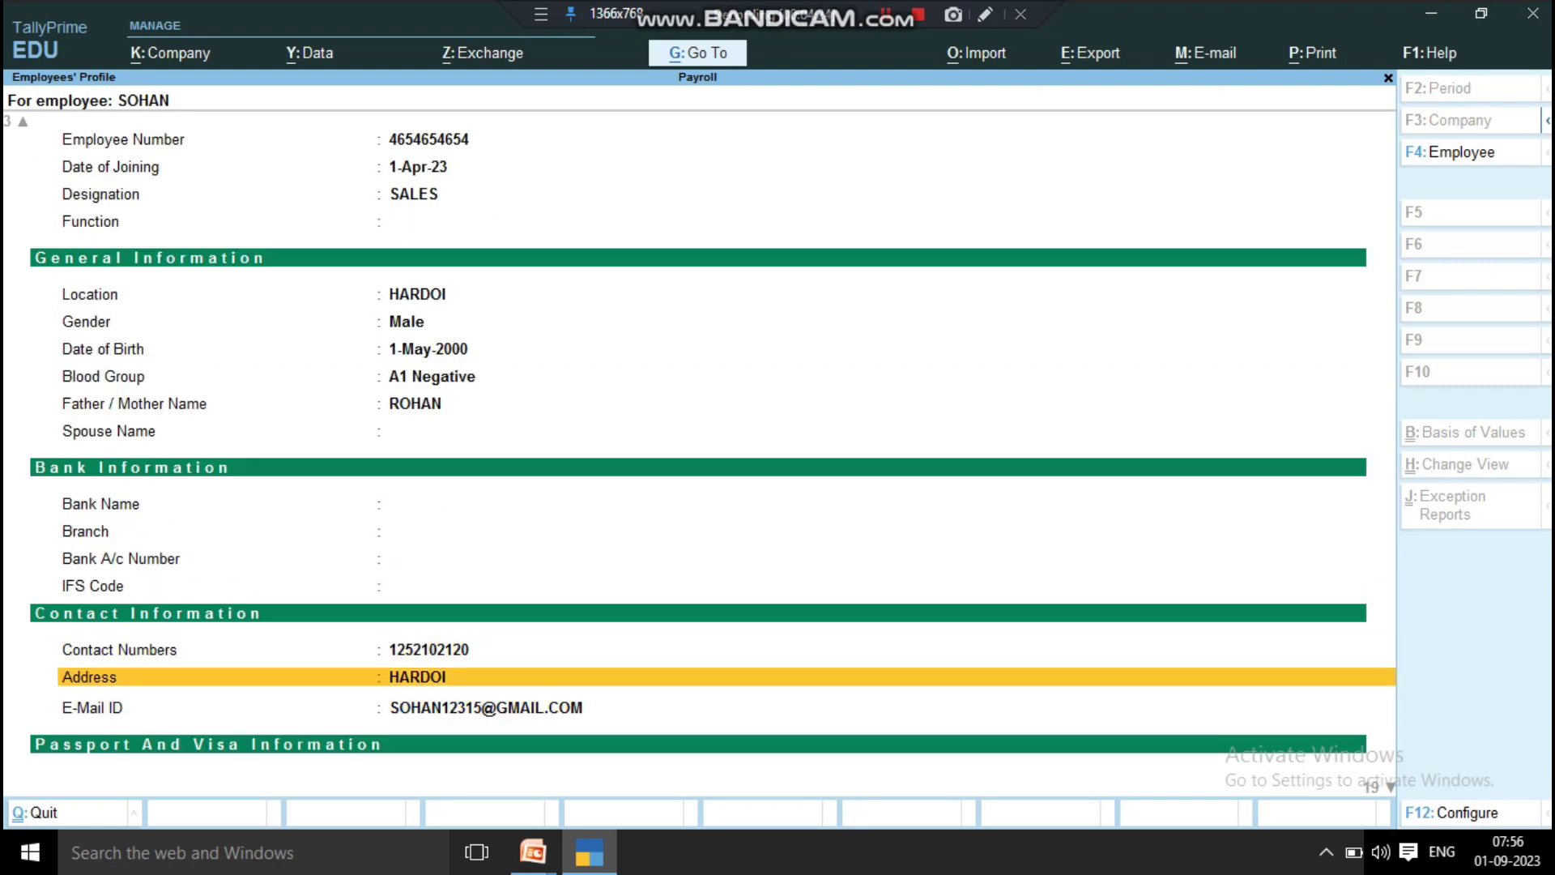
# - Examine the profile's Passport And Visa Information, from Passport Number through Contract Expiry Date
pyautogui.press('Down')
pyautogui.press('Down')
pyautogui.press('Down')
pyautogui.press('Down')
pyautogui.press('Down')
pyautogui.press('Down')
pyautogui.press('Down')
pyautogui.press('Down')
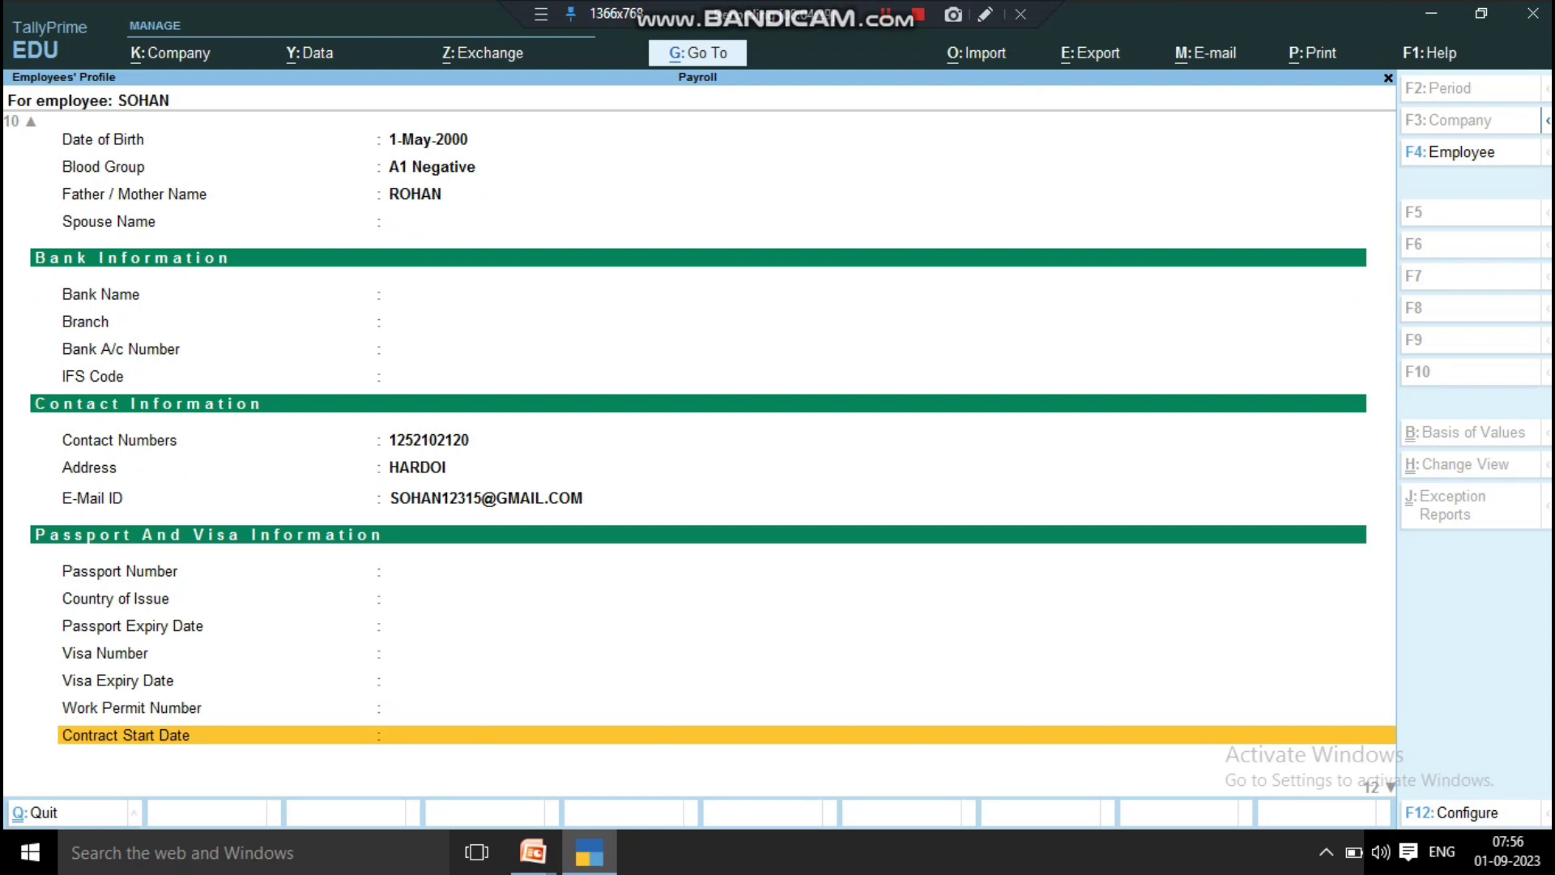
pyautogui.press('Up')
pyautogui.press('Up')
pyautogui.press('Up')
pyautogui.press('Up')
pyautogui.press('Up')
pyautogui.press('Up')
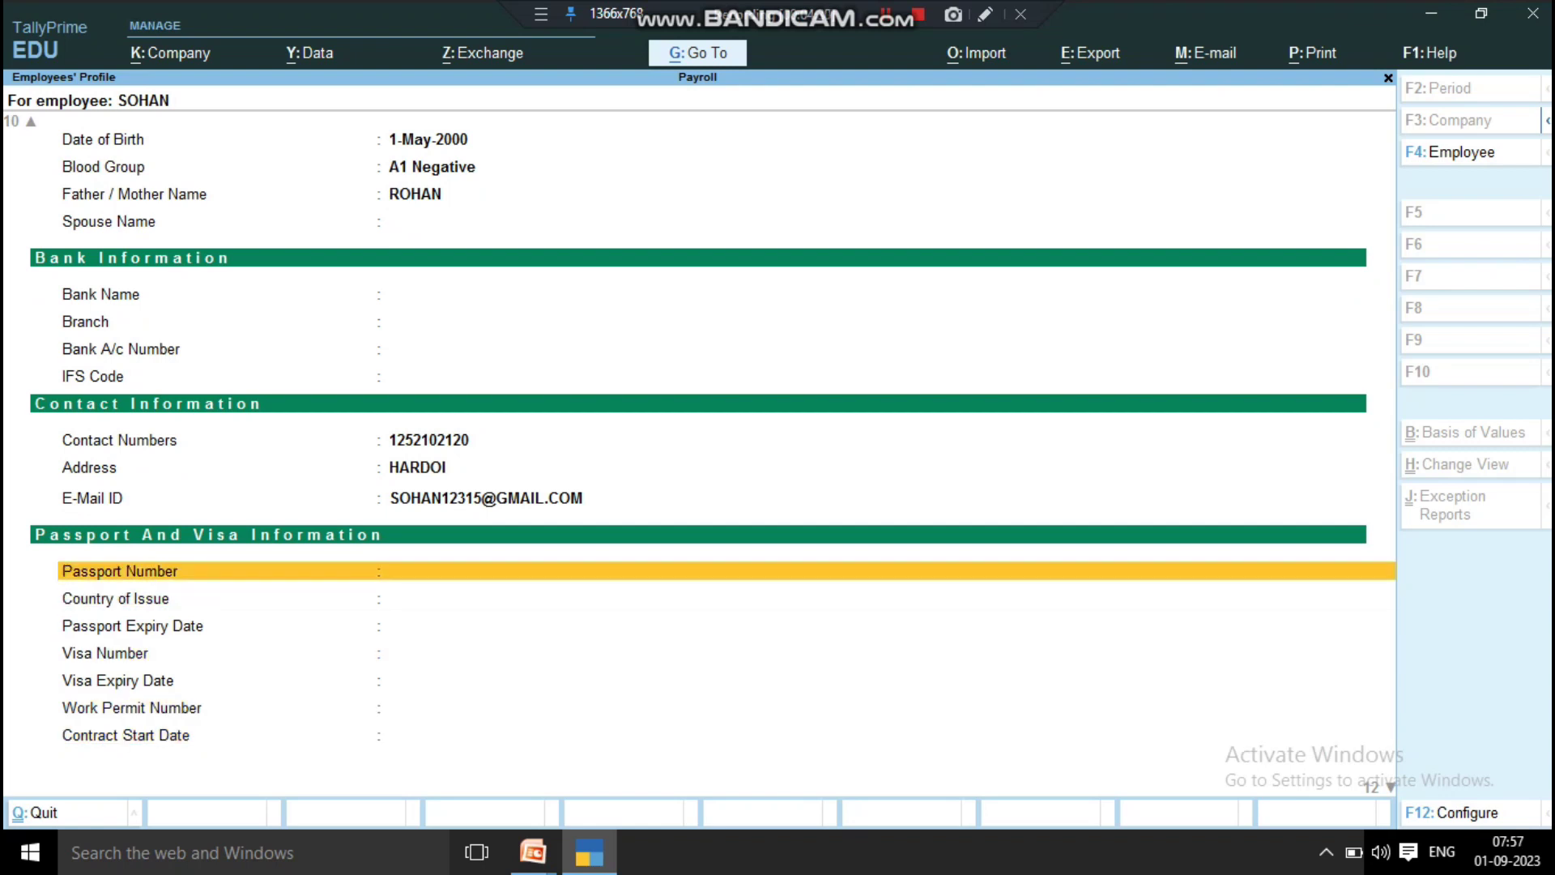
pyautogui.press('Down')
pyautogui.press('Down')
pyautogui.press('Down')
pyautogui.press('Down')
pyautogui.press('Down')
pyautogui.press('Down')
pyautogui.press('Down')
pyautogui.press('Down')
pyautogui.press('Down')
pyautogui.press('Down')
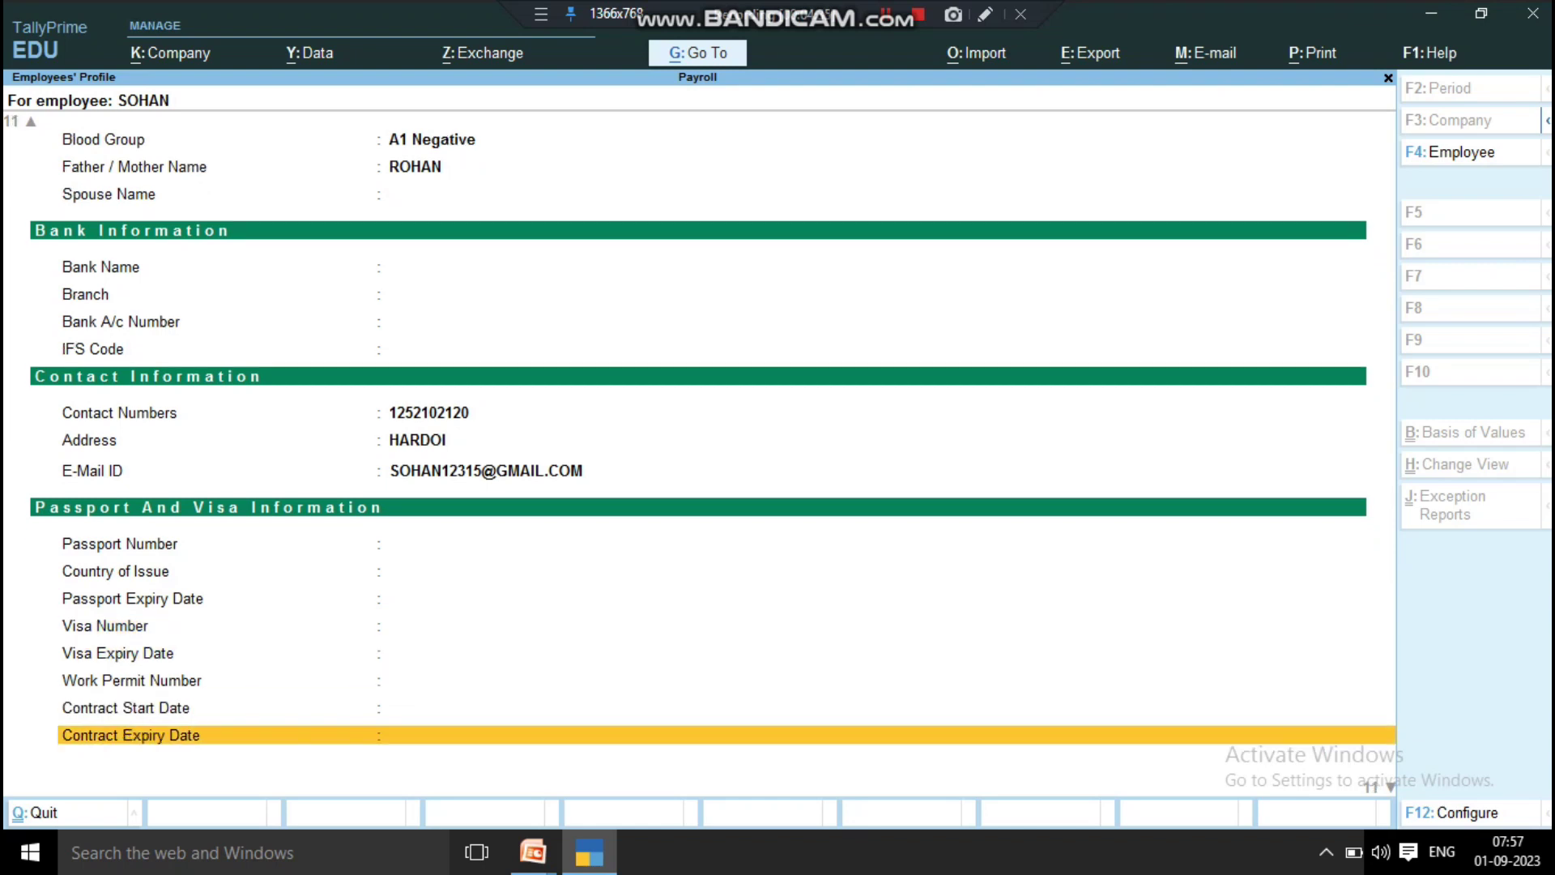
# - Examine the profile's Statutory Information, including the tax, PF, EPS and ESI details, down to the PR Account Number
pyautogui.press('Down')
pyautogui.press('Down')
pyautogui.press('Down')
pyautogui.press('Down')
pyautogui.press('Down')
pyautogui.press('Down')
pyautogui.press('Down')
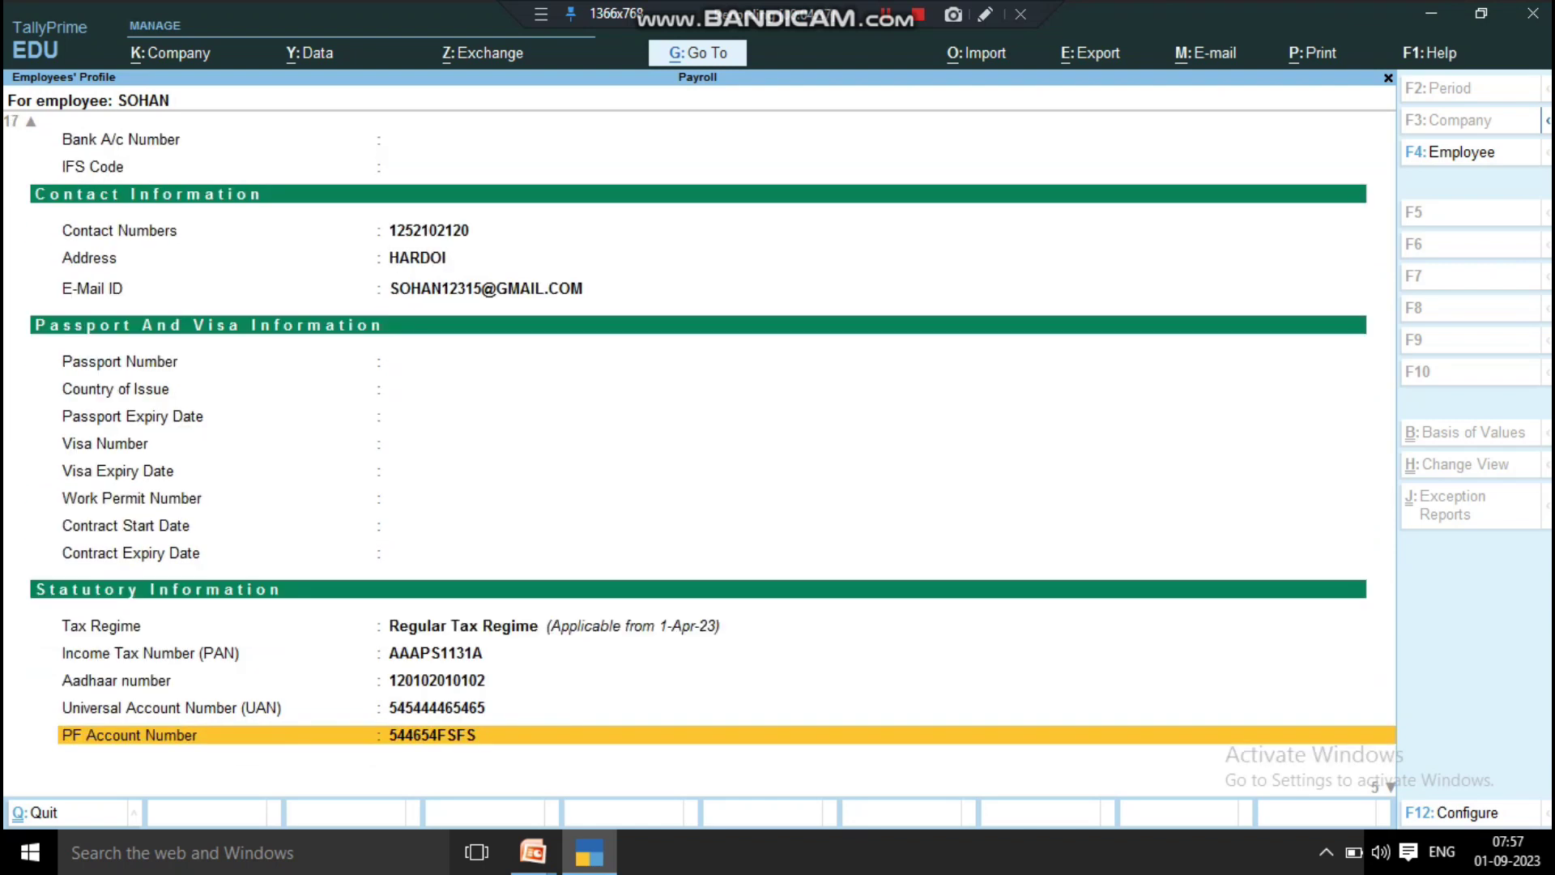
pyautogui.press('Up')
pyautogui.press('Up')
pyautogui.press('Up')
pyautogui.press('Up')
pyautogui.press('Up')
pyautogui.press('Up')
pyautogui.press('Up')
pyautogui.press('Up')
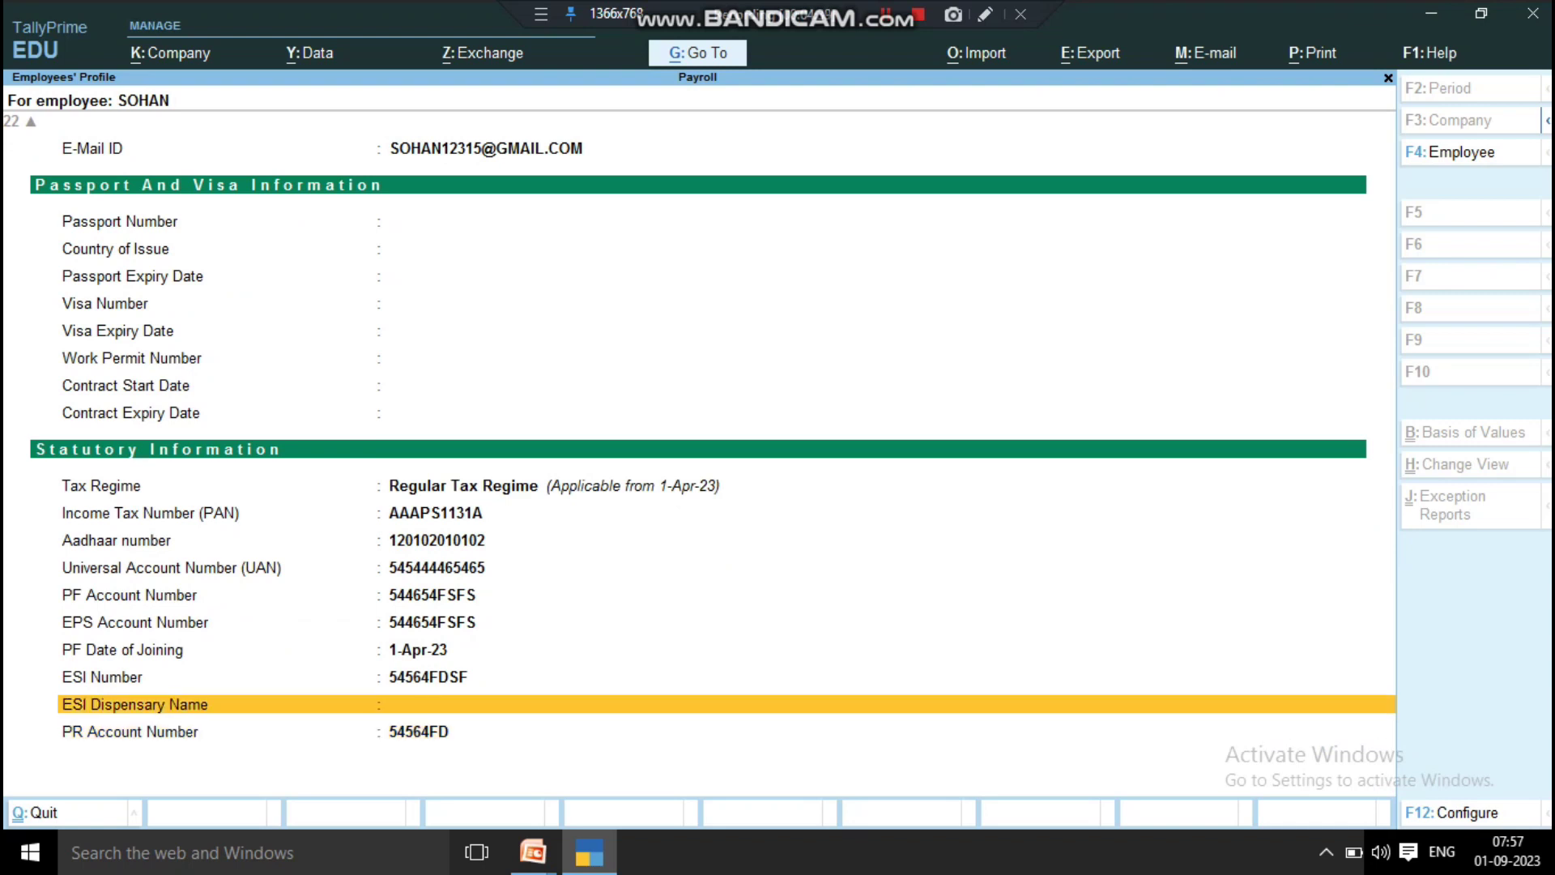
pyautogui.press('Up')
pyautogui.press('Down')
pyautogui.press('Down')
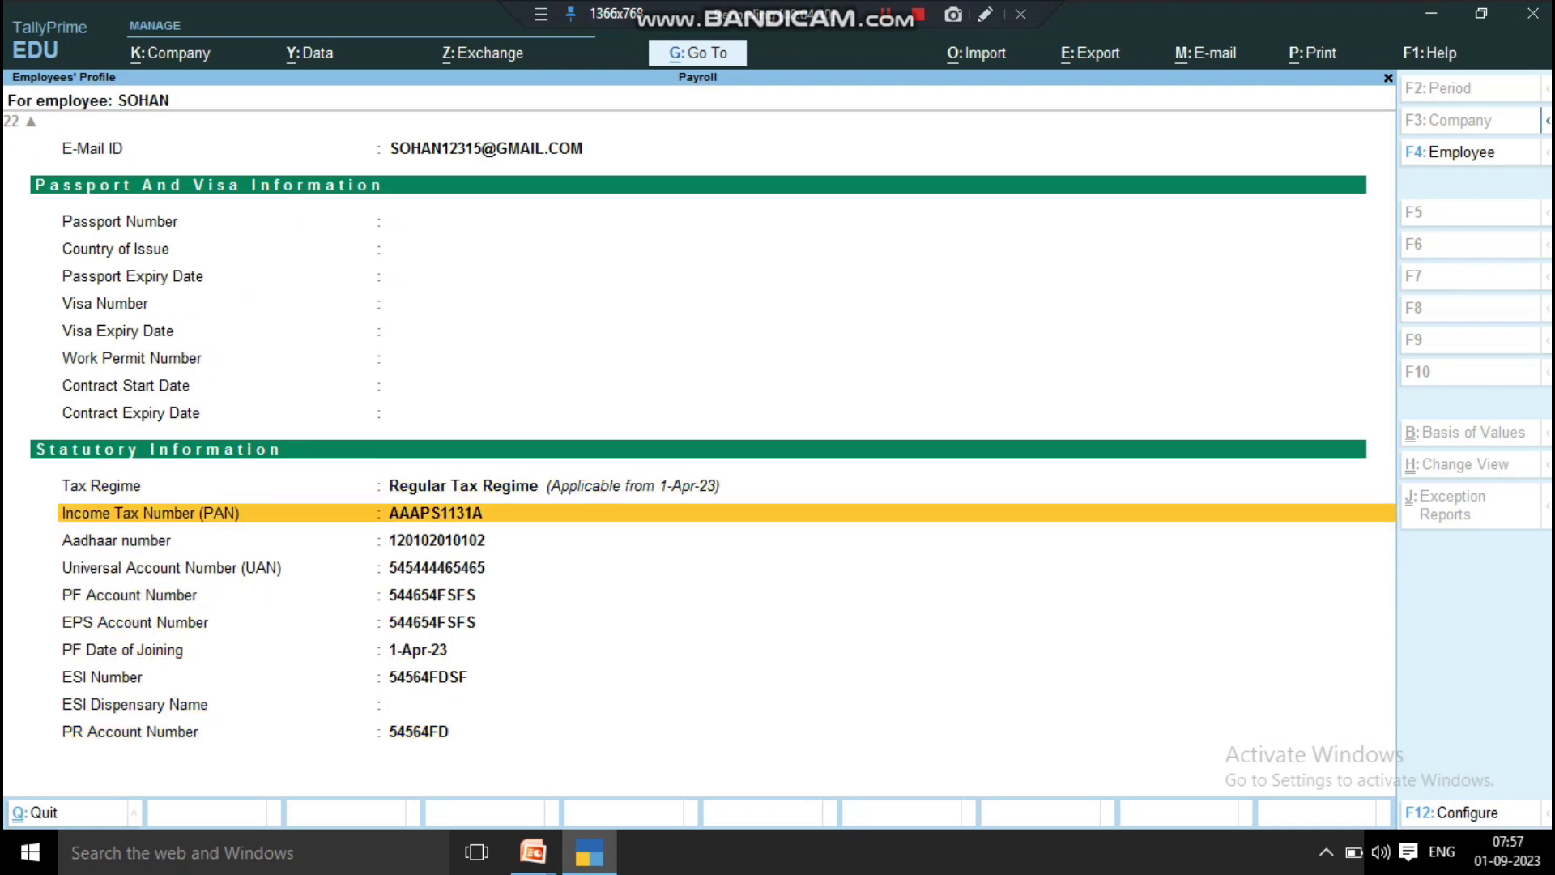
pyautogui.press('Down')
pyautogui.press('Down')
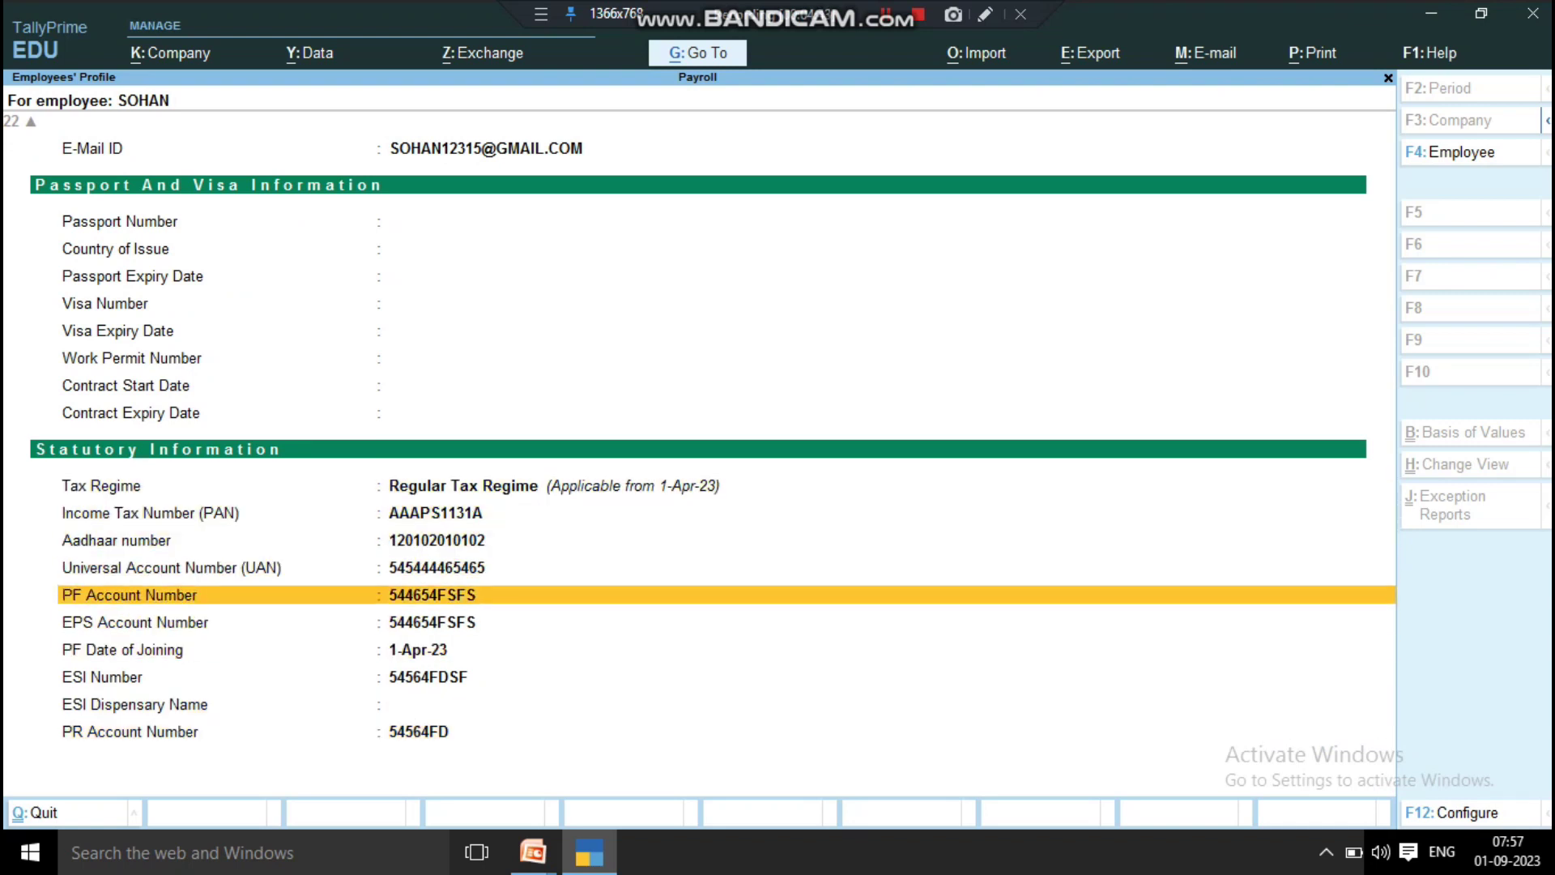
pyautogui.press('Down')
pyautogui.press('Down')
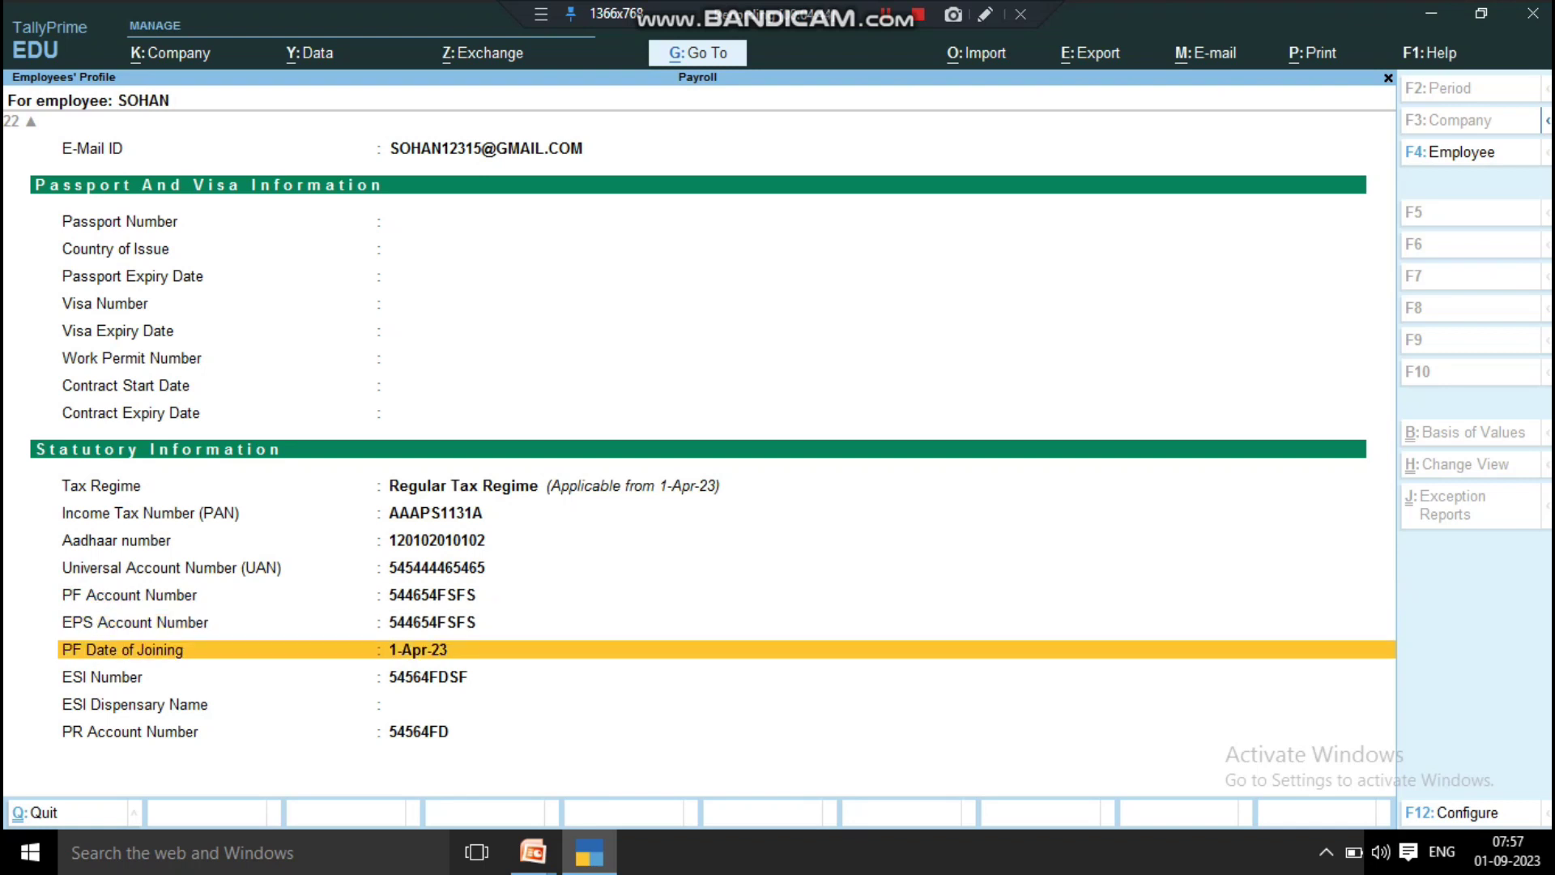
pyautogui.press('Down')
pyautogui.press('Down')
pyautogui.press('Down')
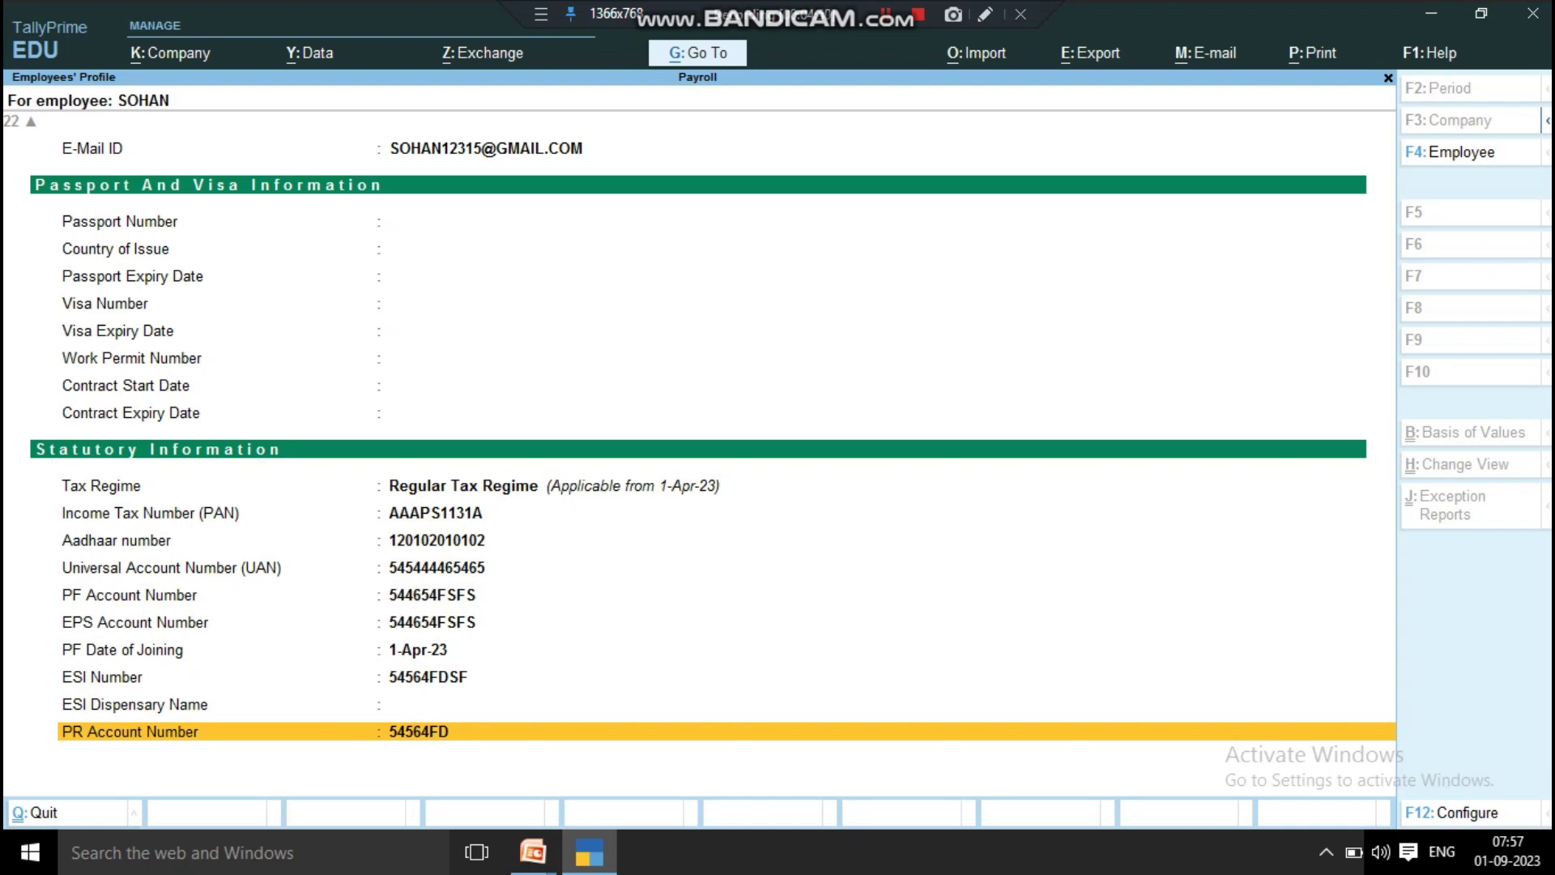
# - Close the employee profile and open the Employee Head Count report from the Payroll Reports
pyautogui.press('Escape')
pyautogui.press('Escape')
pyautogui.press('Escape')
pyautogui.press('Return')
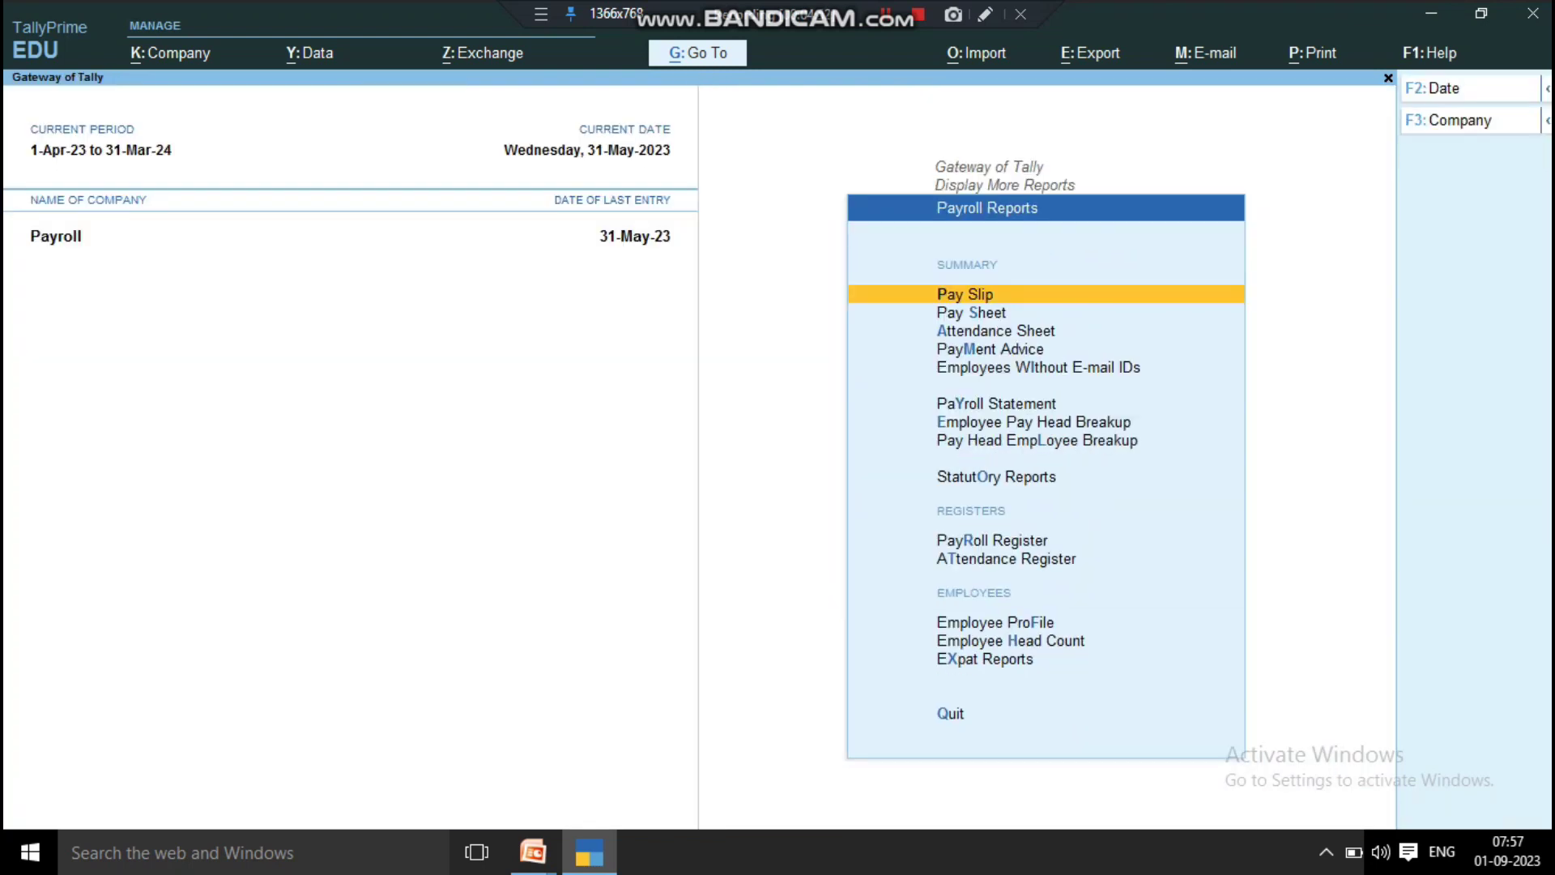
pyautogui.press('Down')
pyautogui.press('Down')
pyautogui.press('Down')
pyautogui.press('Down')
pyautogui.press('Down')
pyautogui.press('Down')
pyautogui.press('Down')
pyautogui.press('Down')
pyautogui.press('Down')
pyautogui.press('Down')
pyautogui.press('Down')
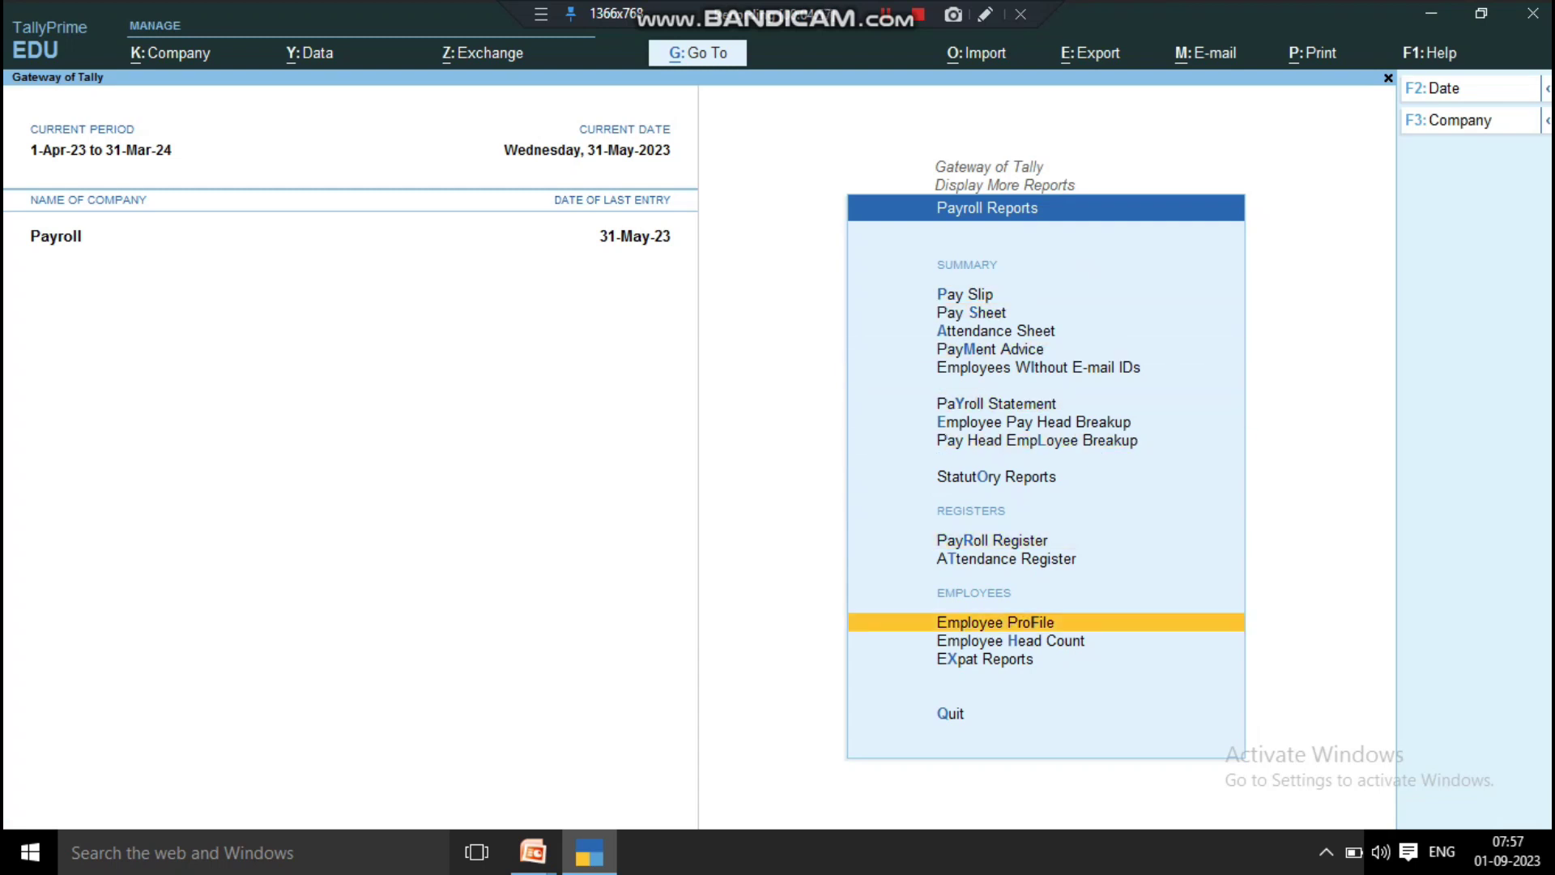
pyautogui.press('Down')
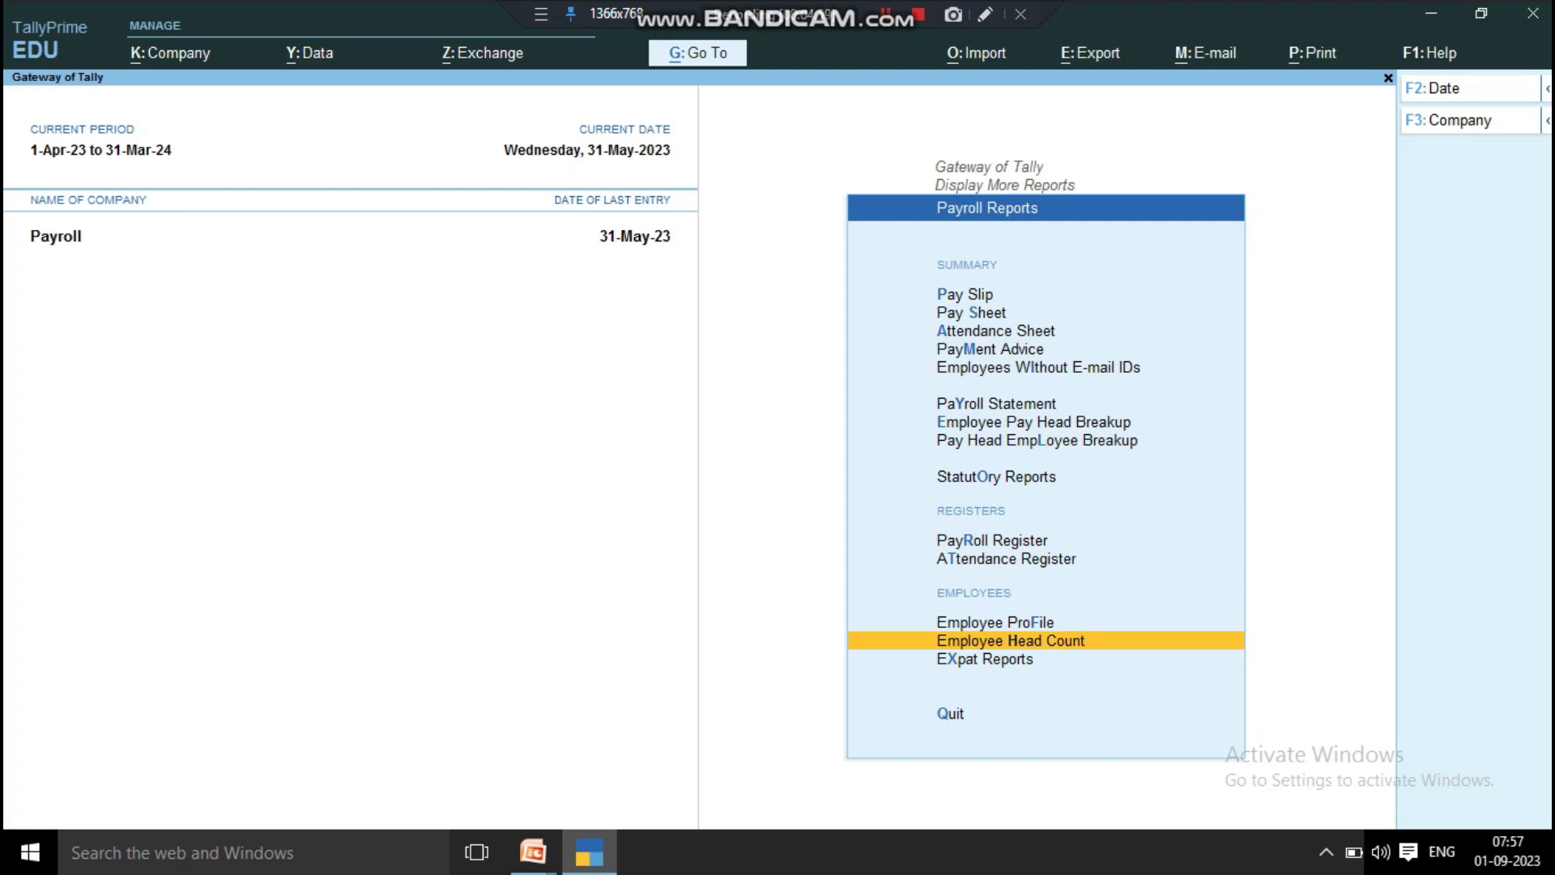
pyautogui.press('Return')
# - Compare the April and May head count and salary figures in the Salary / Wages Payment Summary, then close it
pyautogui.press('Down')
pyautogui.press('Up')
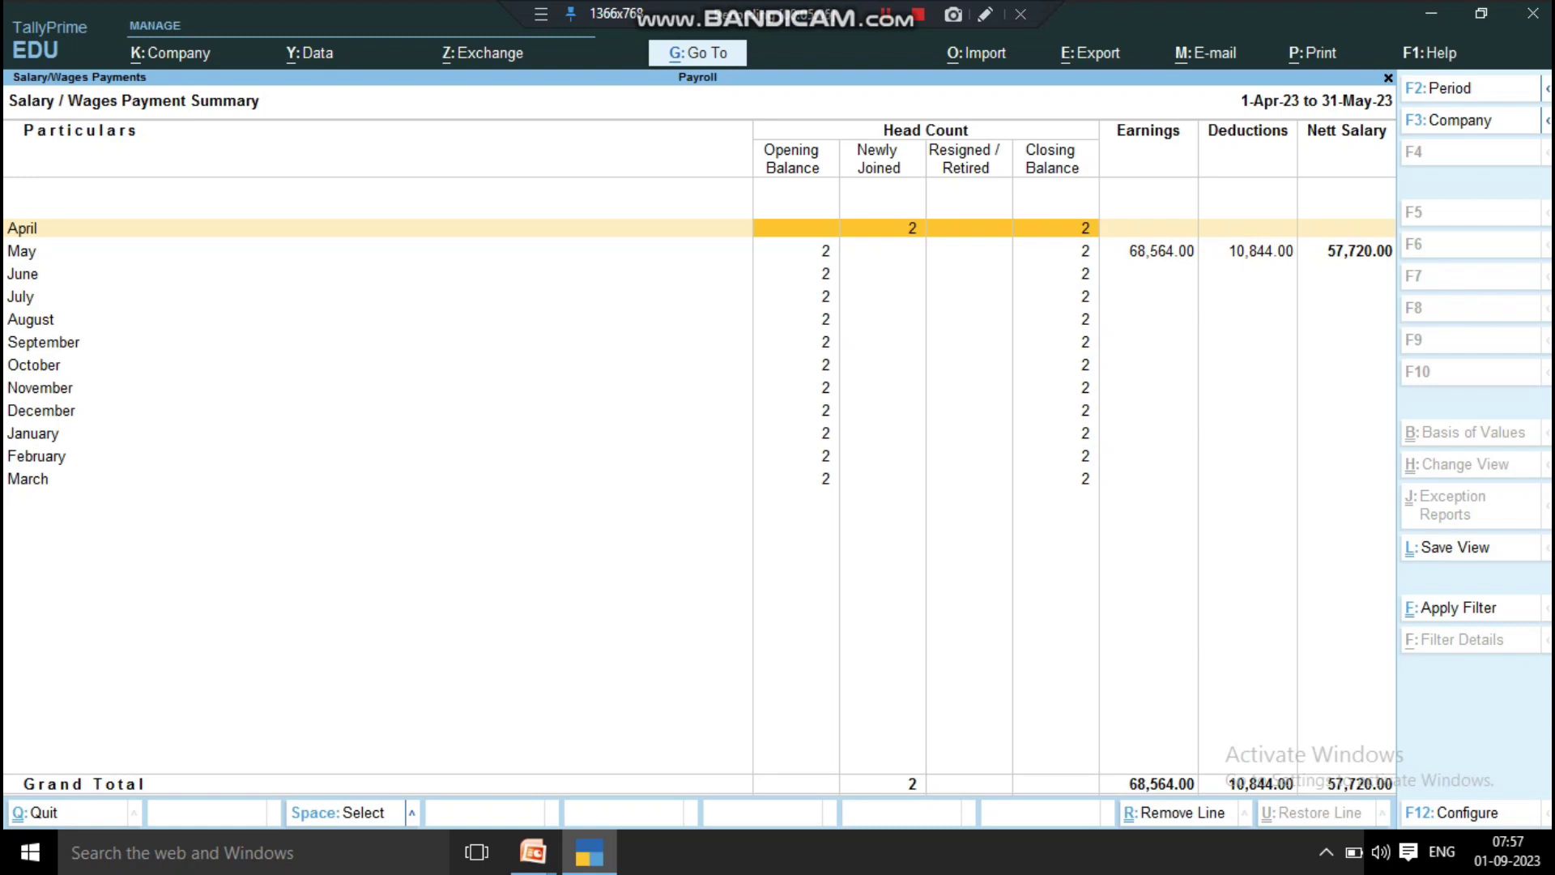
pyautogui.press('Down')
pyautogui.press('Up')
pyautogui.press('Down')
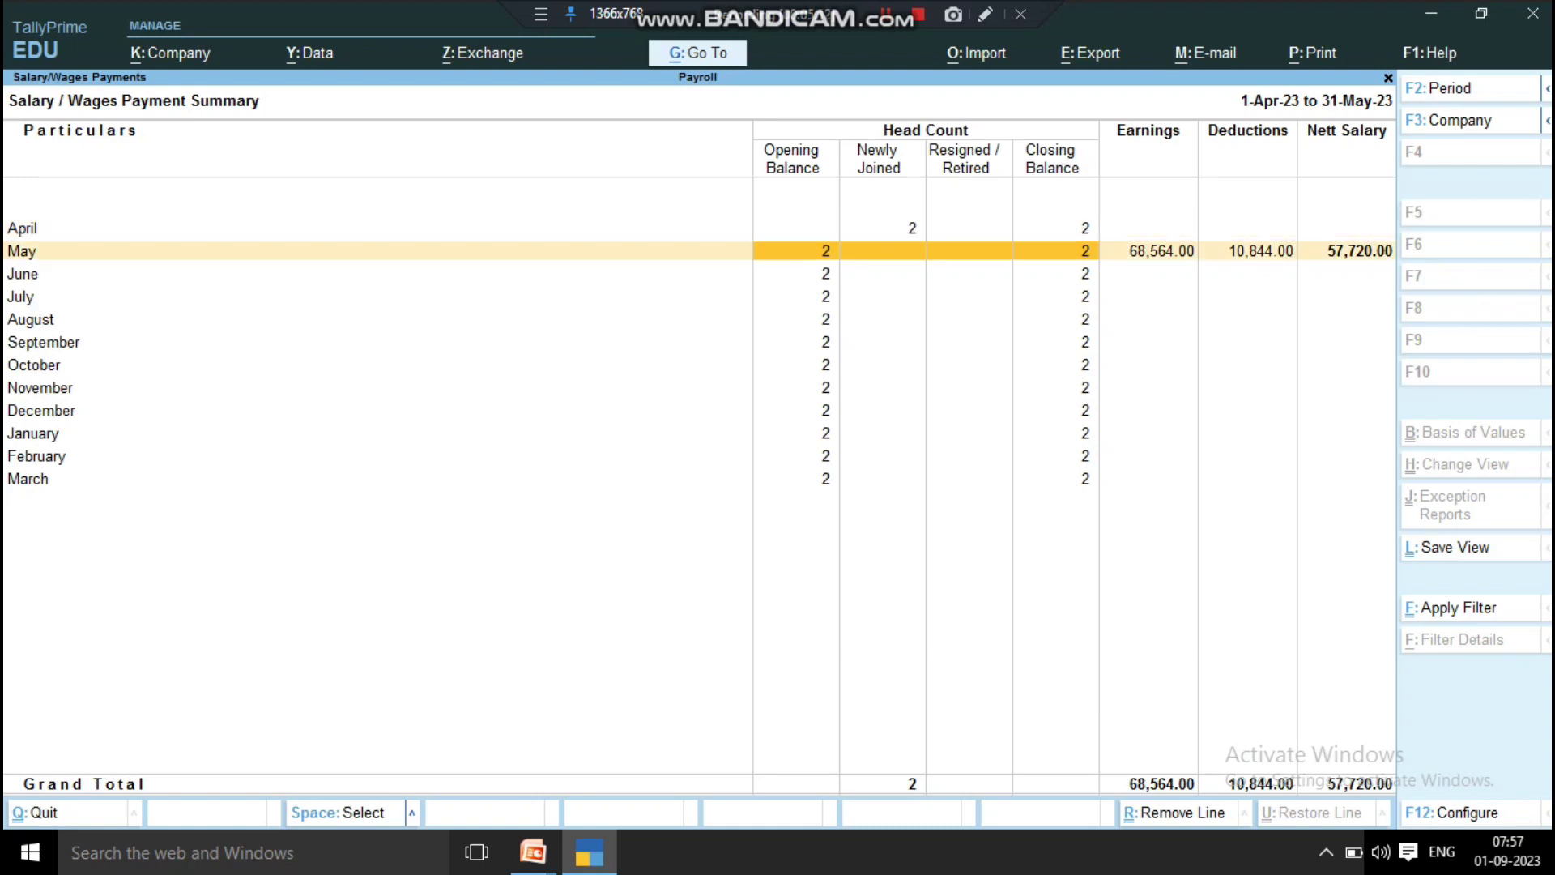
pyautogui.press('Up')
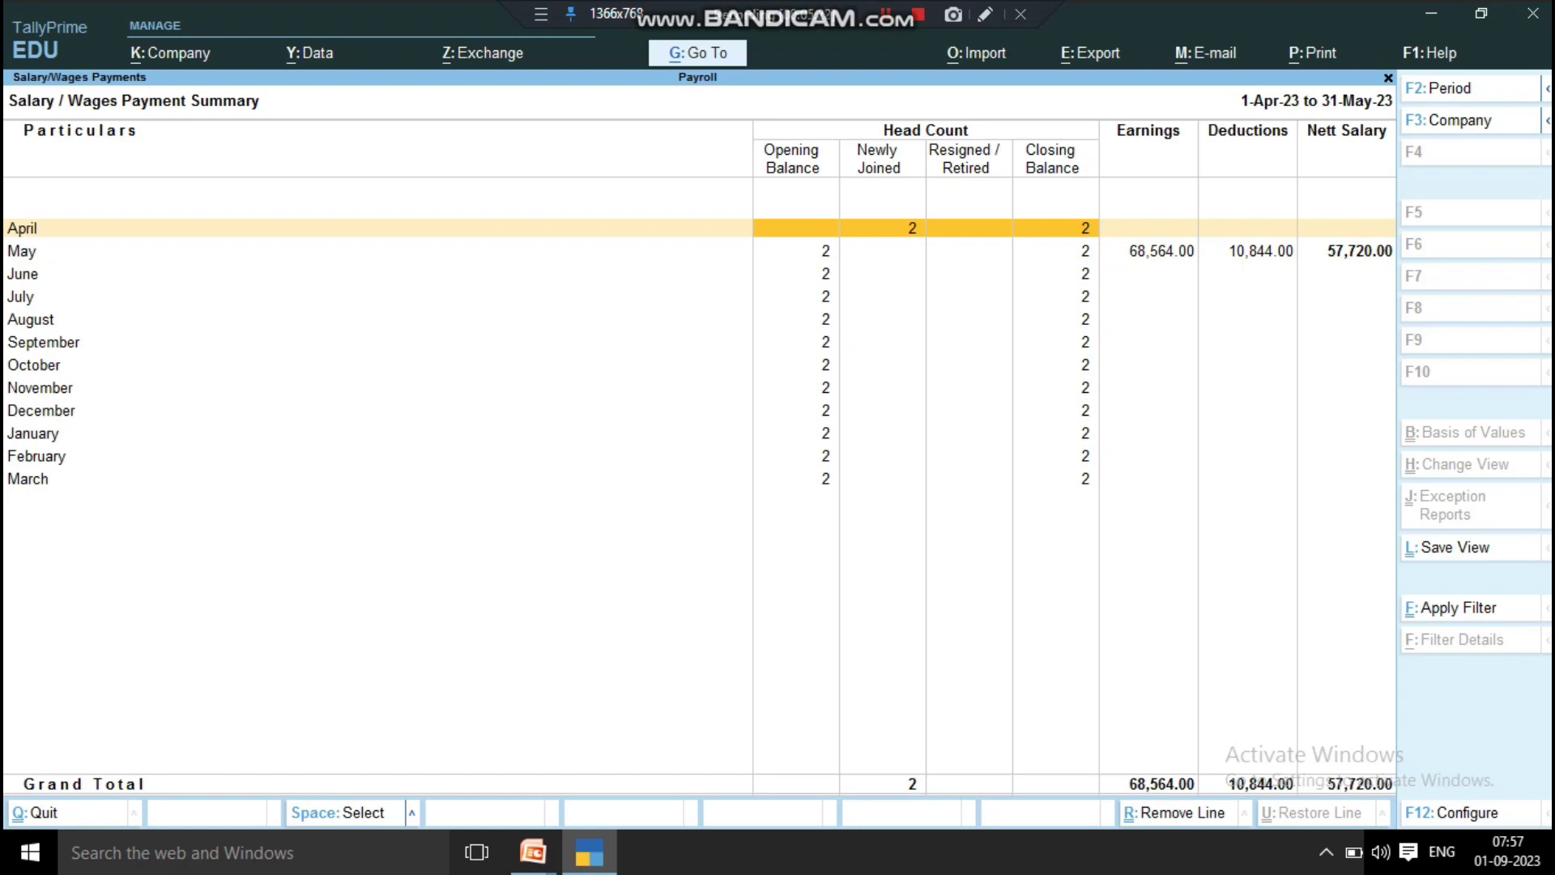
pyautogui.press('Down')
pyautogui.press('Right')
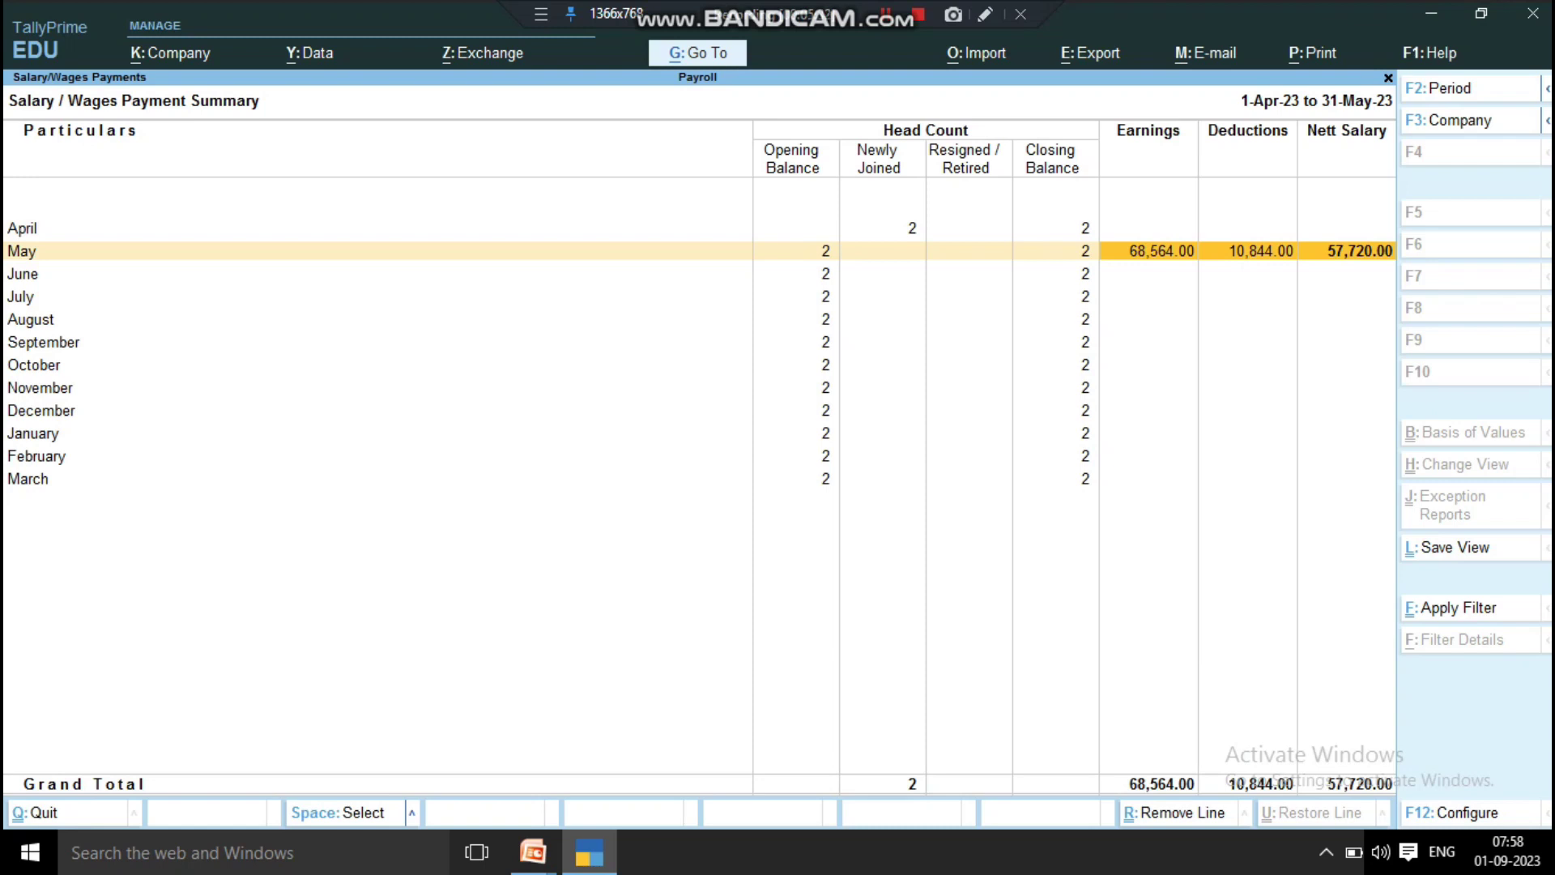
pyautogui.press('Escape')
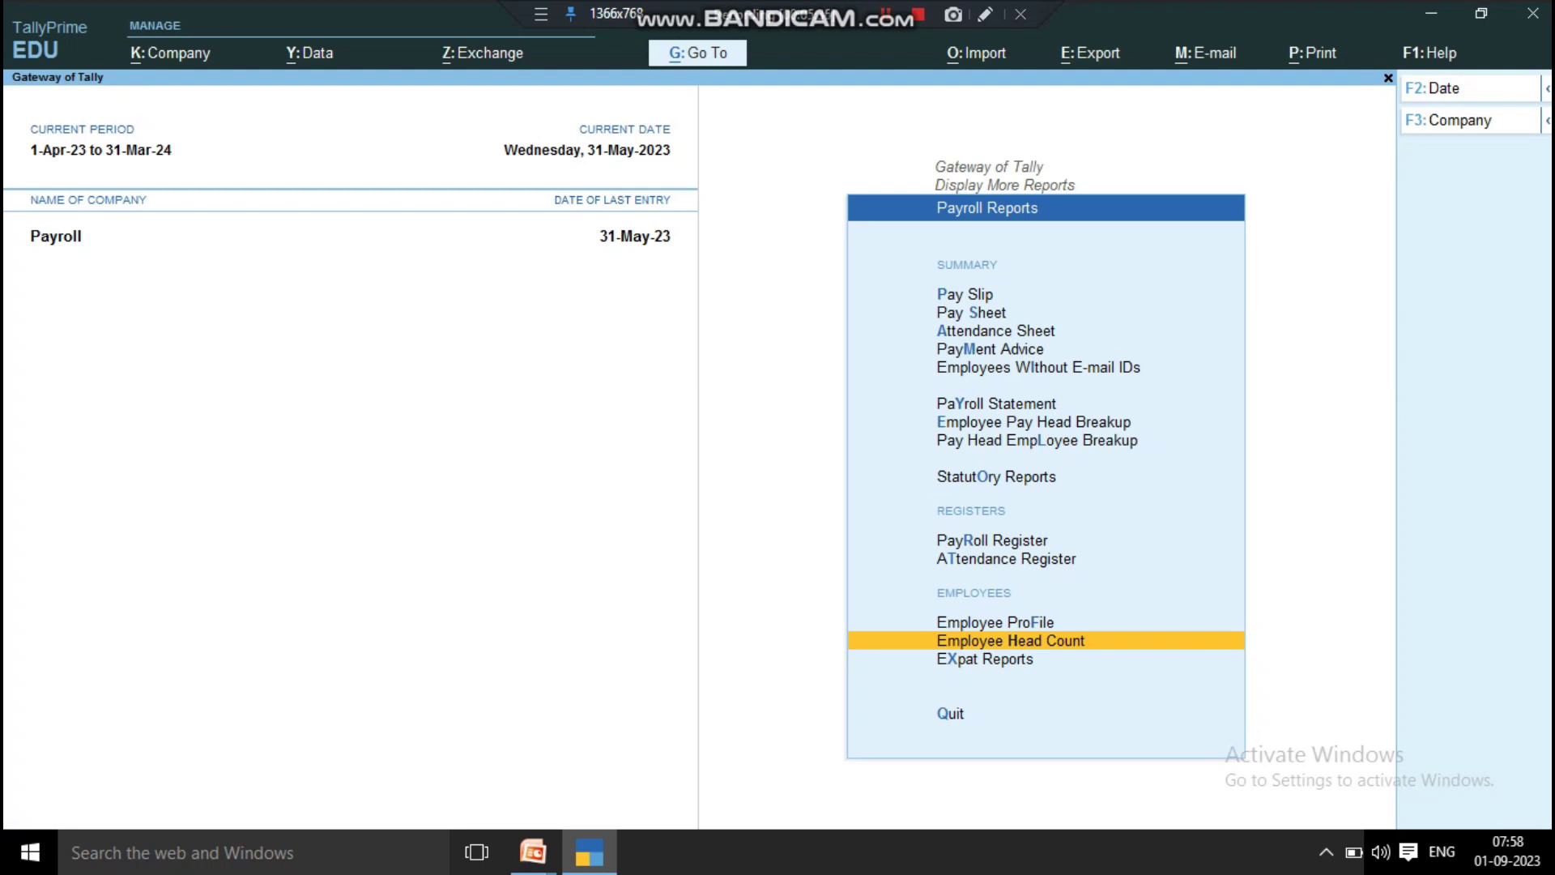
# - View the Passport Expiry report under Expat Reports for all employees and close it
pyautogui.press('Down')
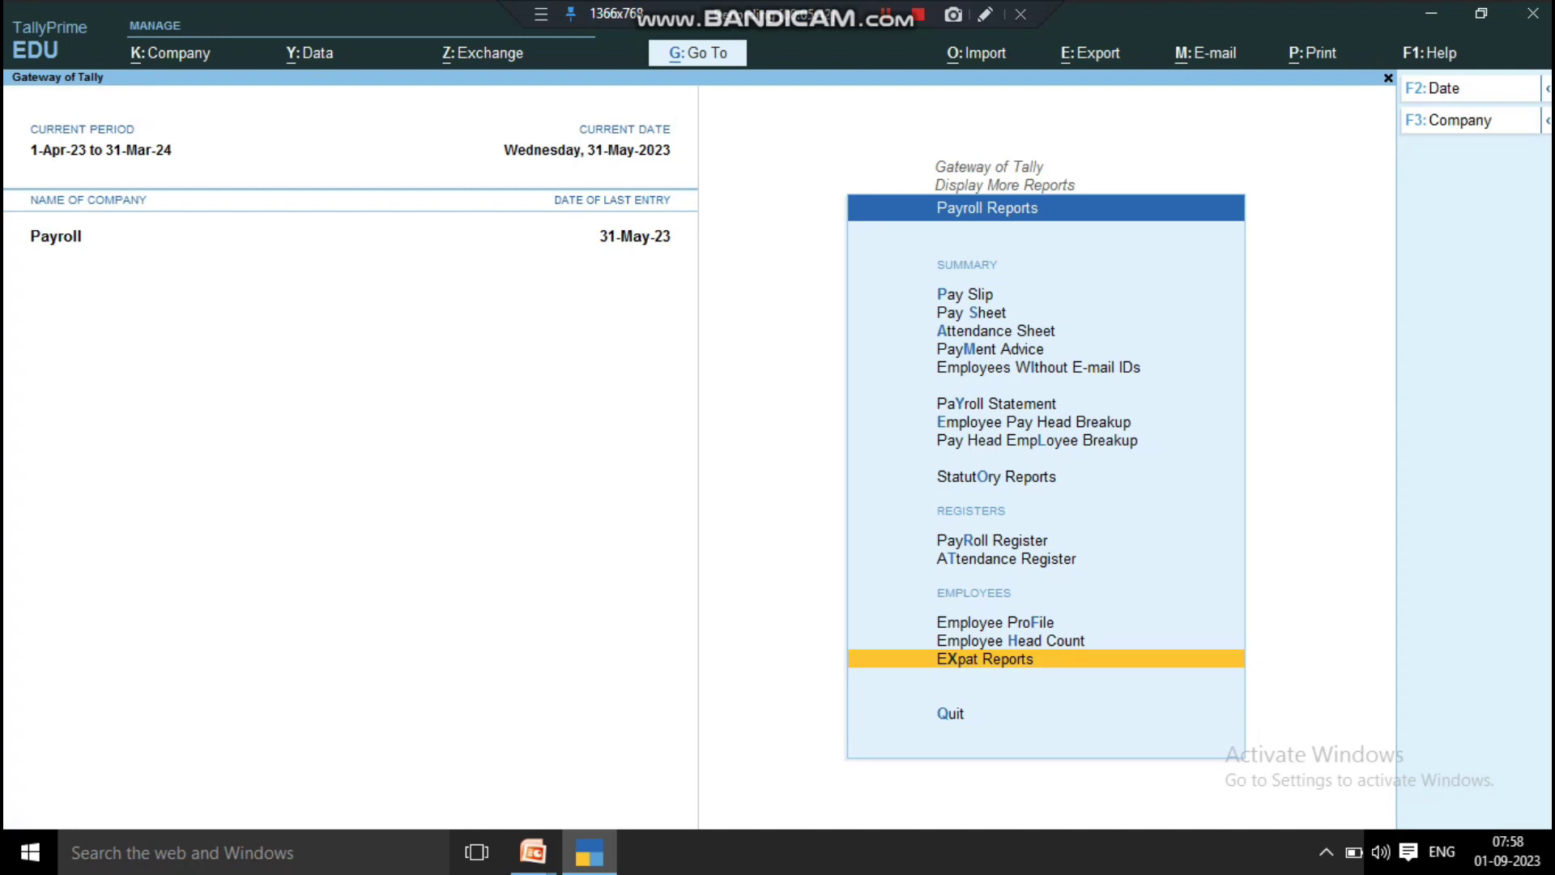
pyautogui.press('Return')
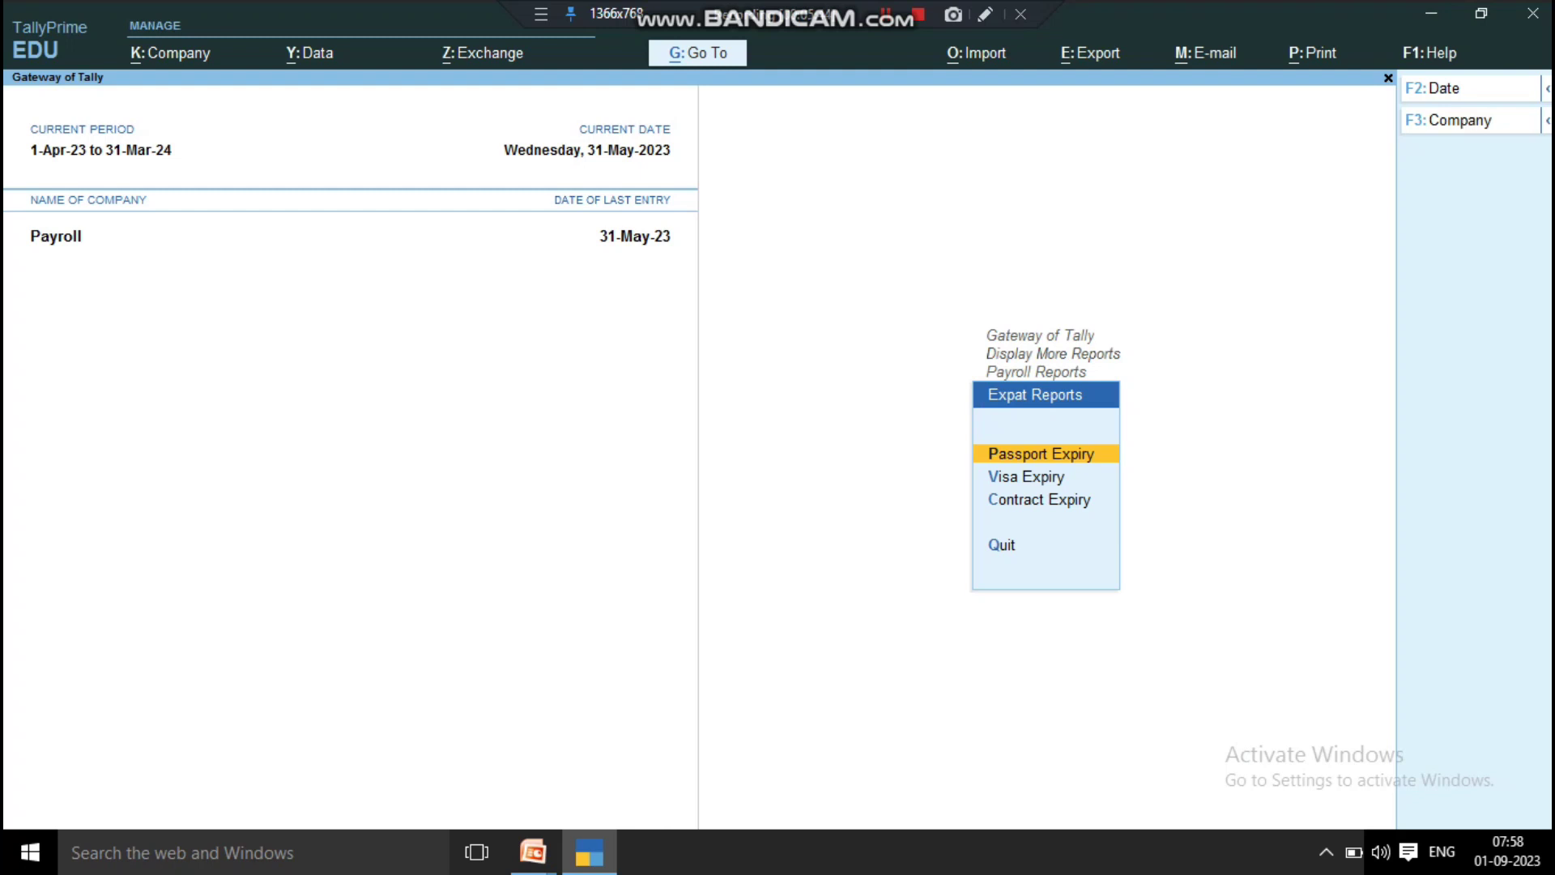
pyautogui.press('Escape')
pyautogui.press('Return')
pyautogui.press('Return')
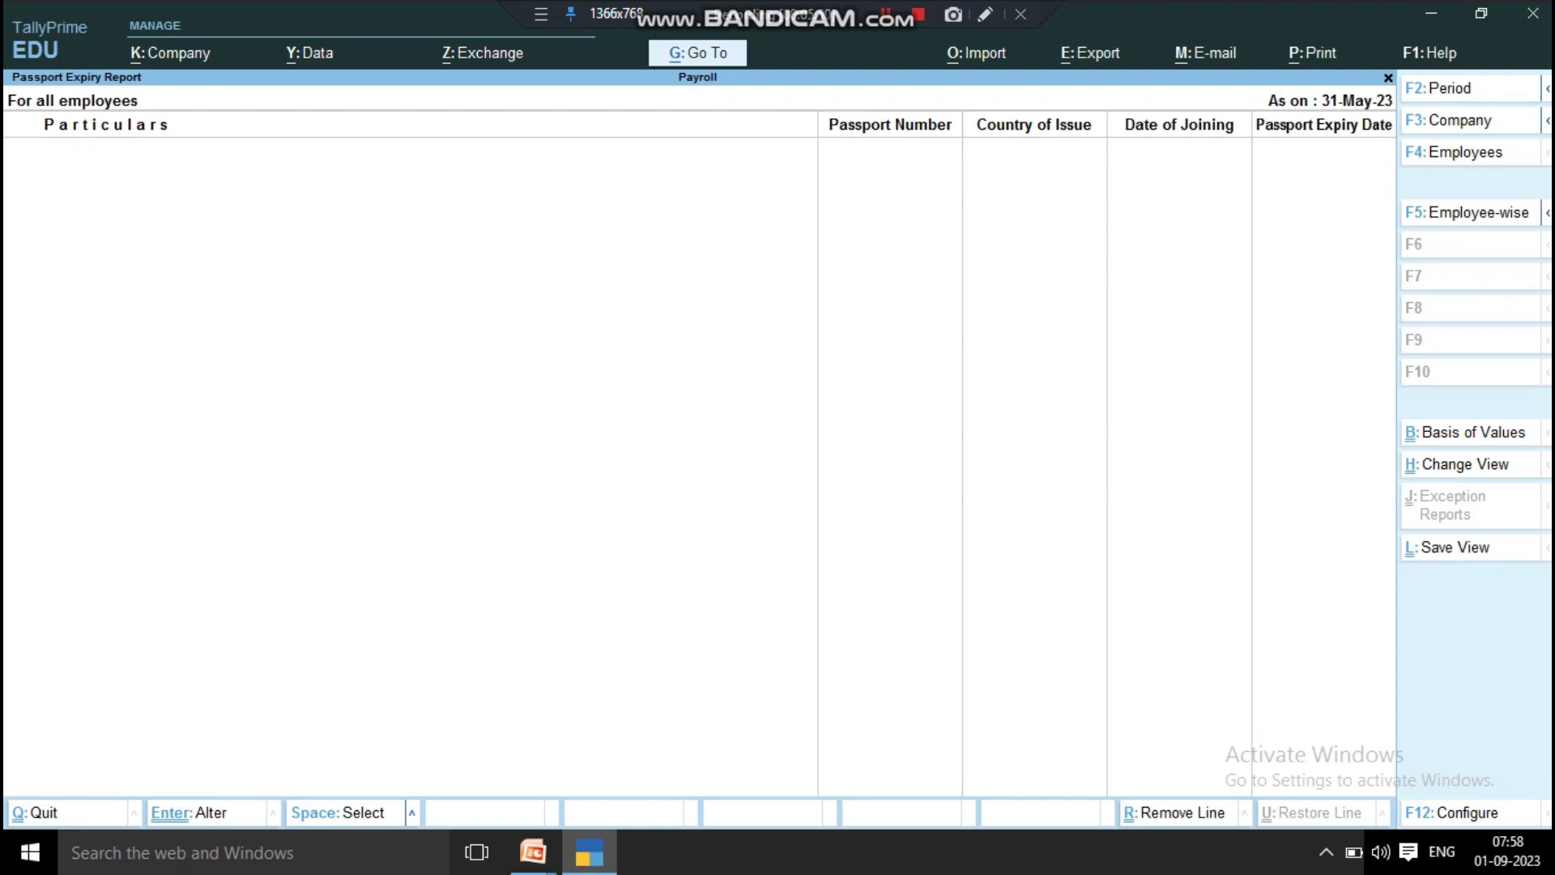
pyautogui.press('Escape')
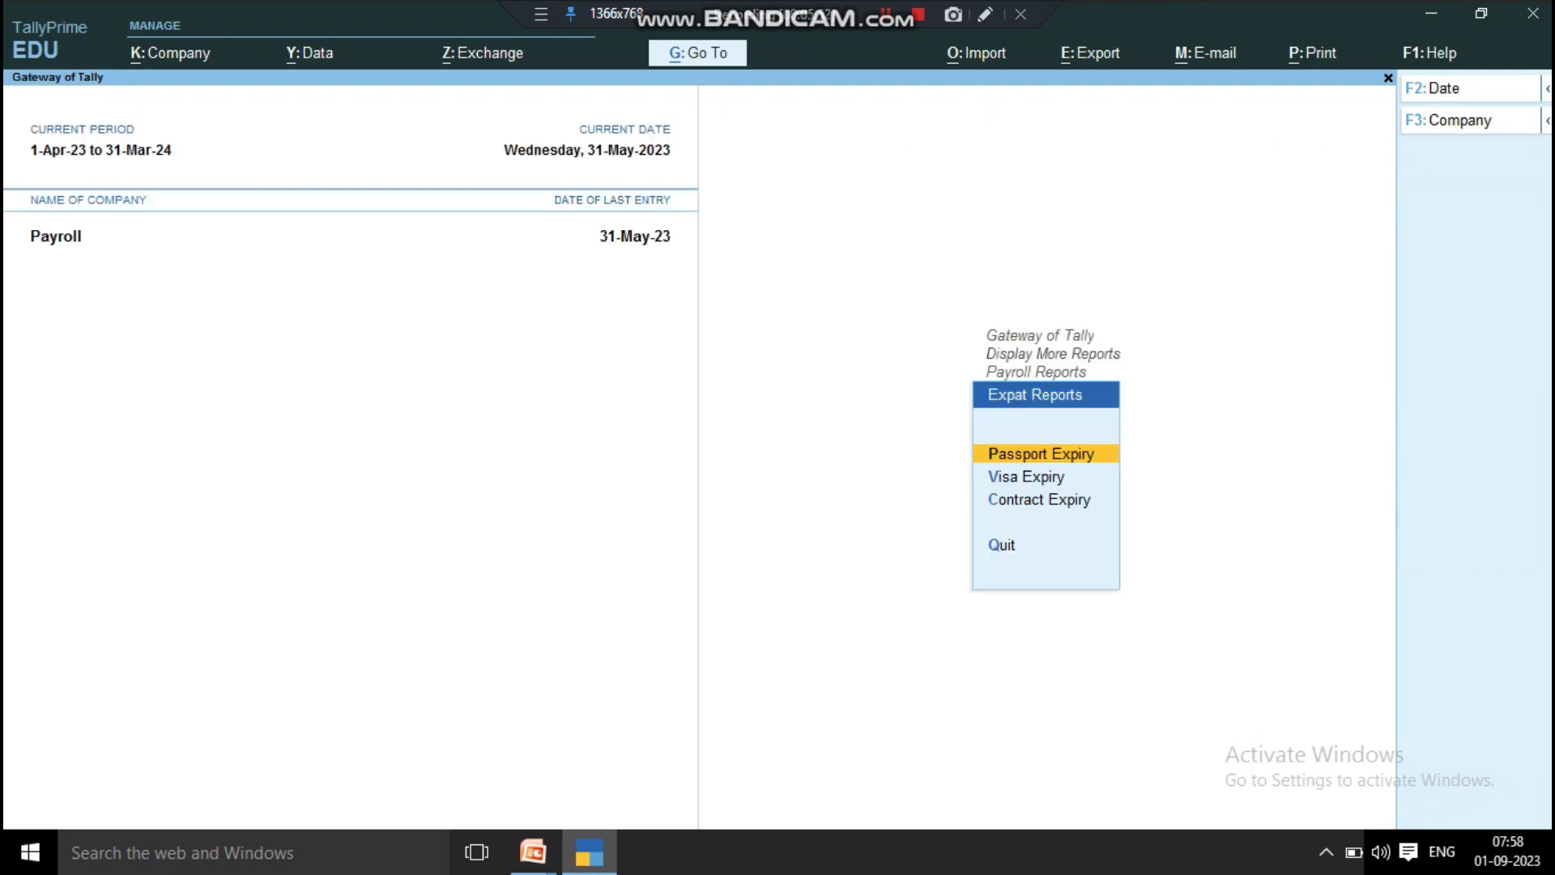
# - View the Visa Expiry and Contract Expiry reports for all employees, then return to the Payroll Reports
pyautogui.press('Down')
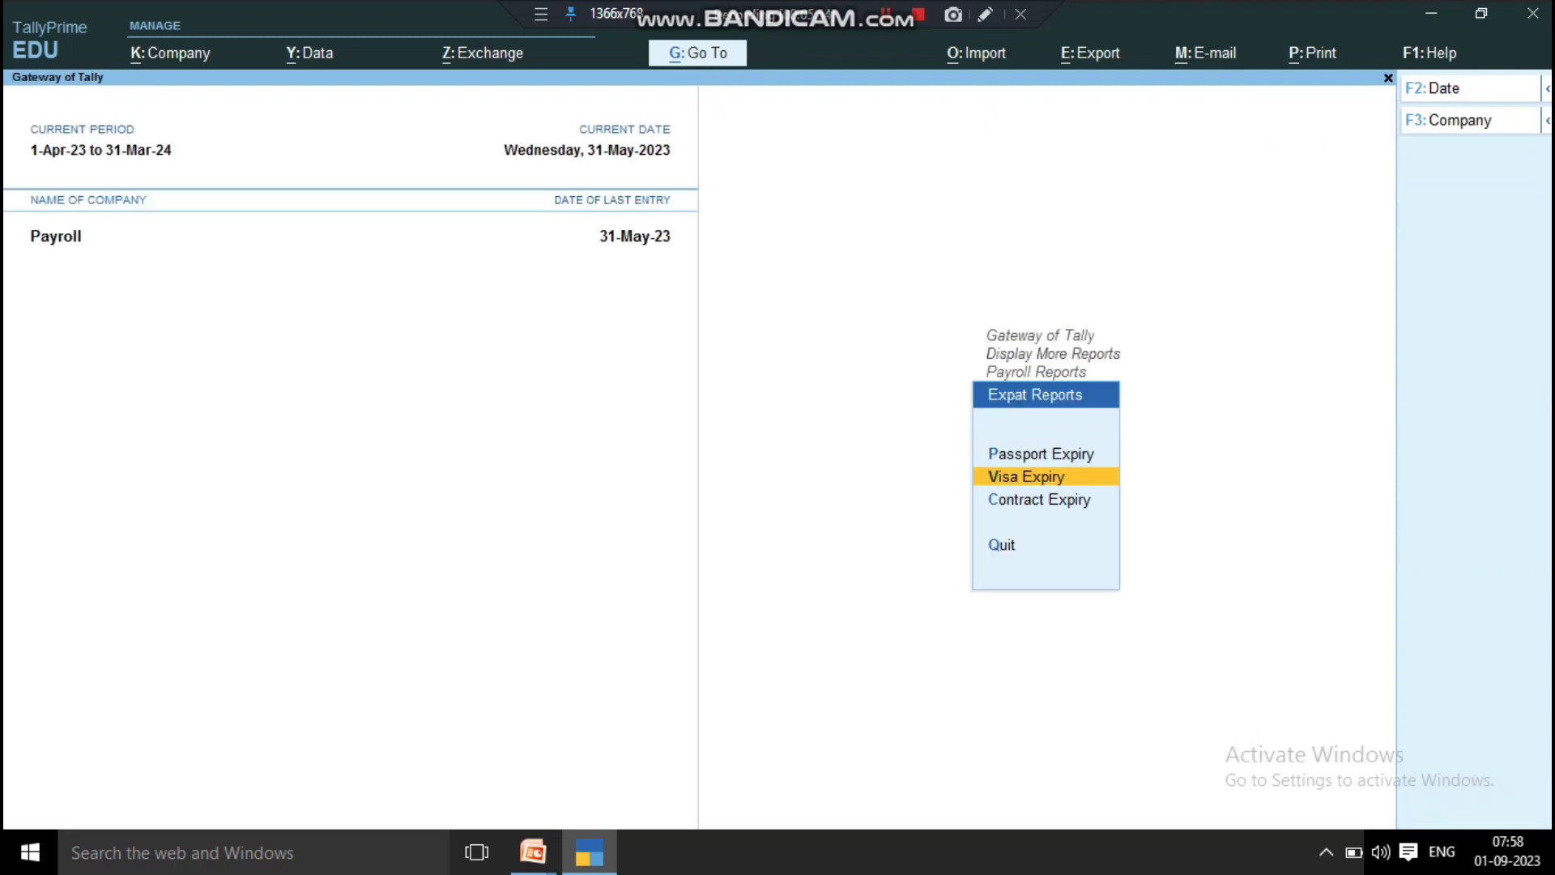
pyautogui.press('Return')
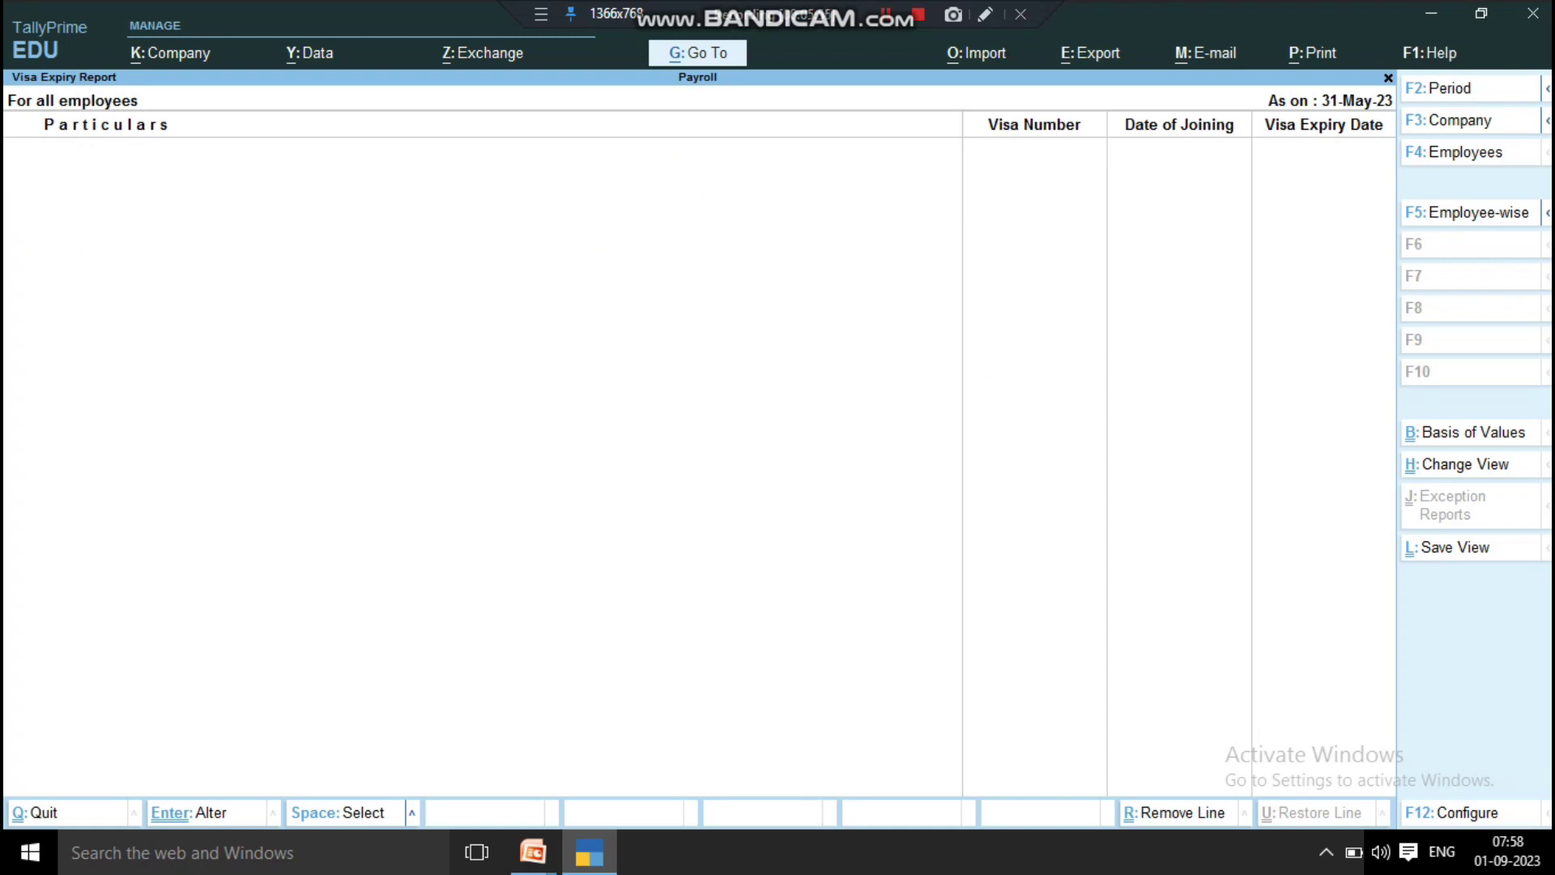
pyautogui.press('Escape')
pyautogui.press('Down')
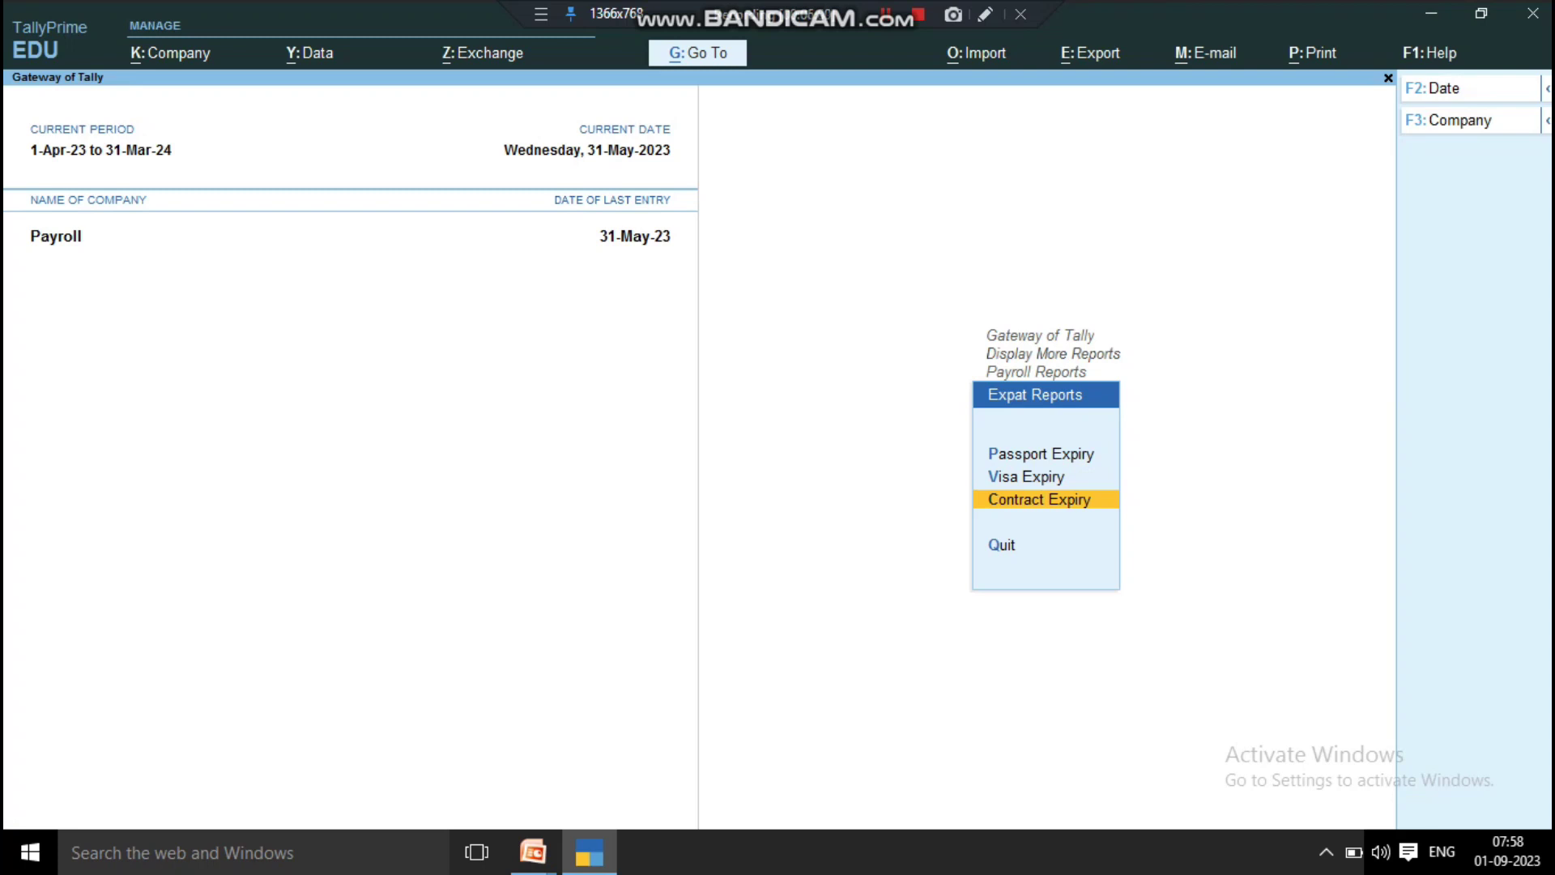
pyautogui.press('Return')
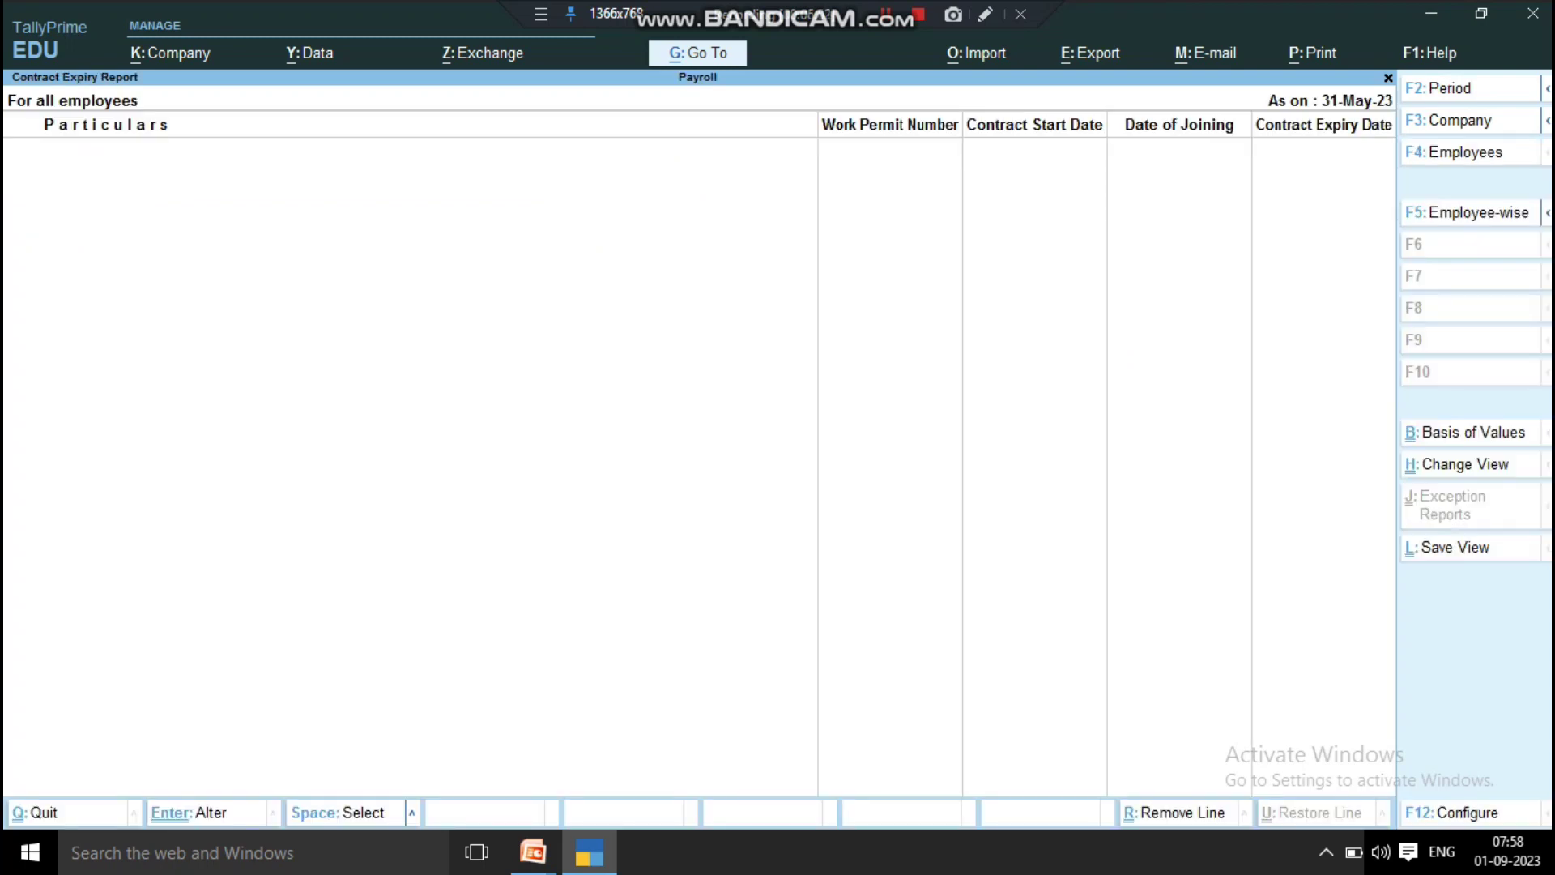
pyautogui.press('Escape')
pyautogui.press('Escape')
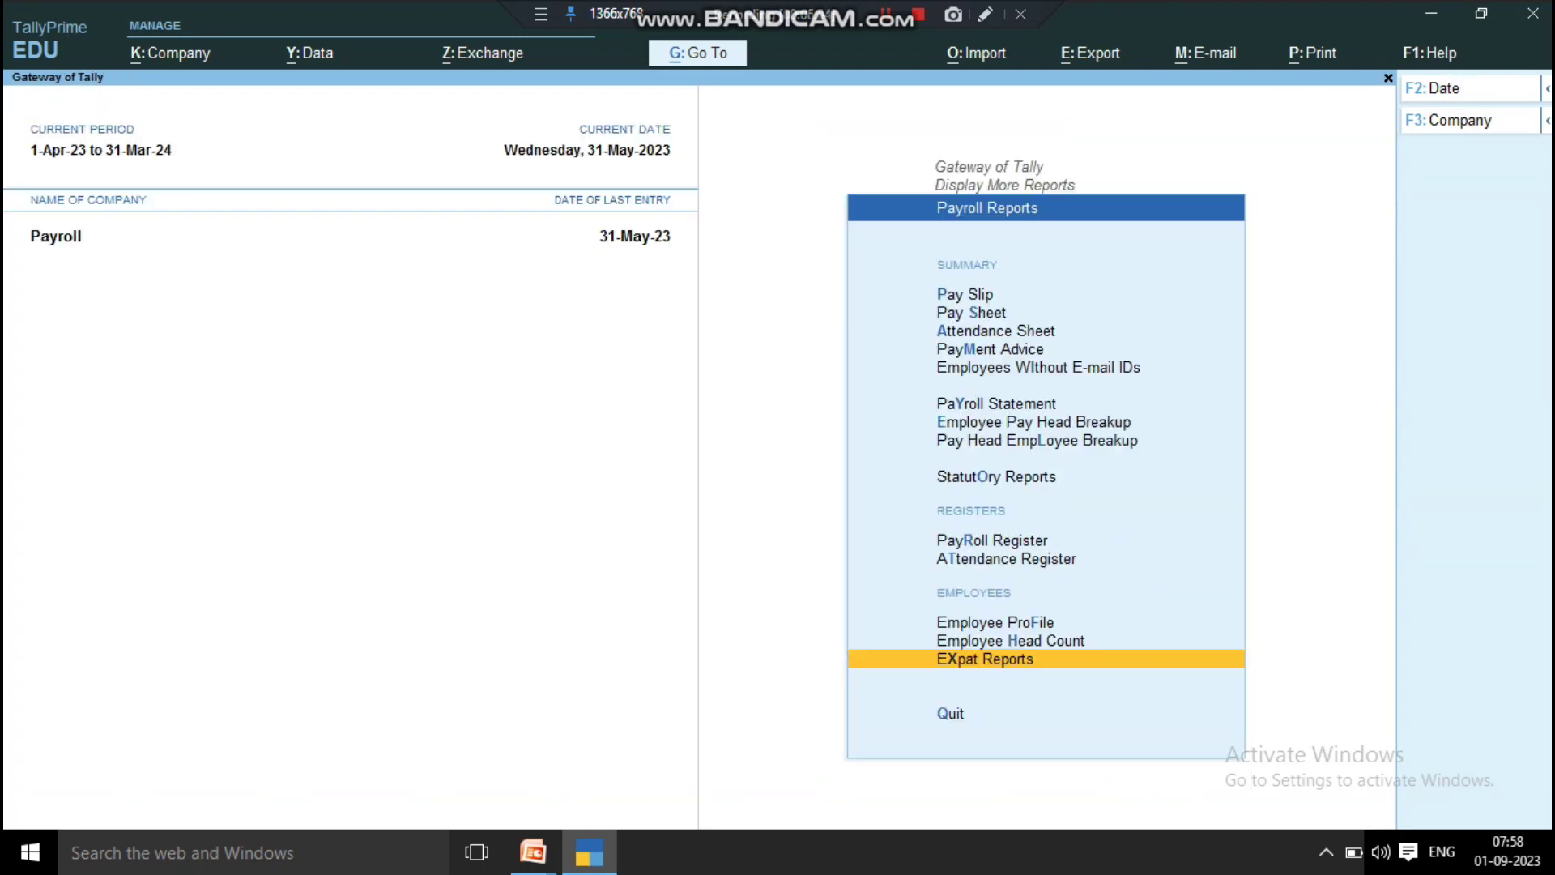
pyautogui.press('Return')
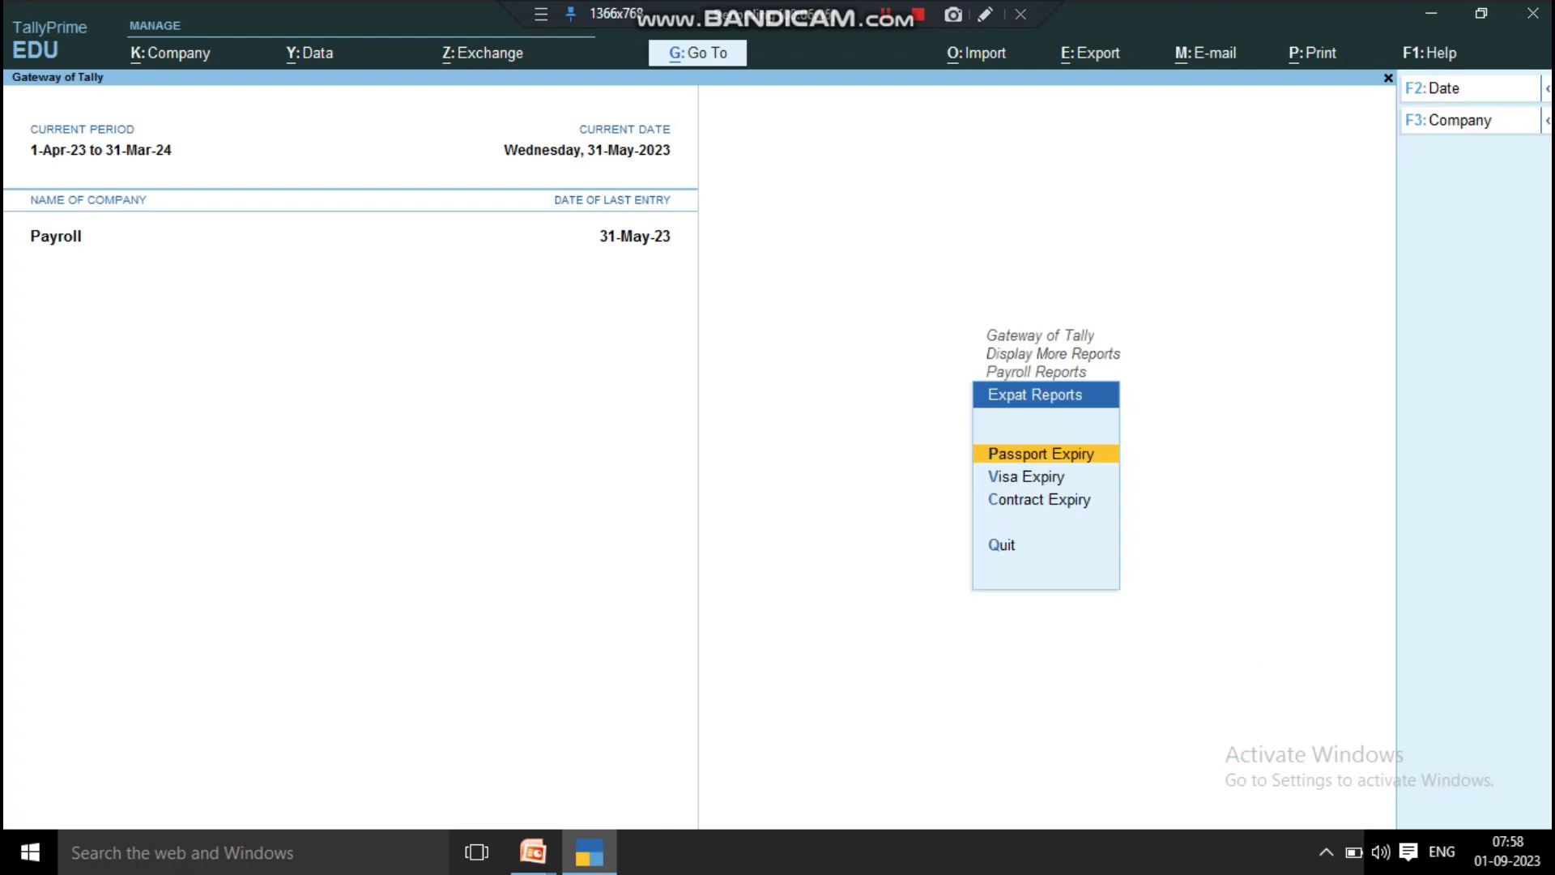
pyautogui.press('Escape')
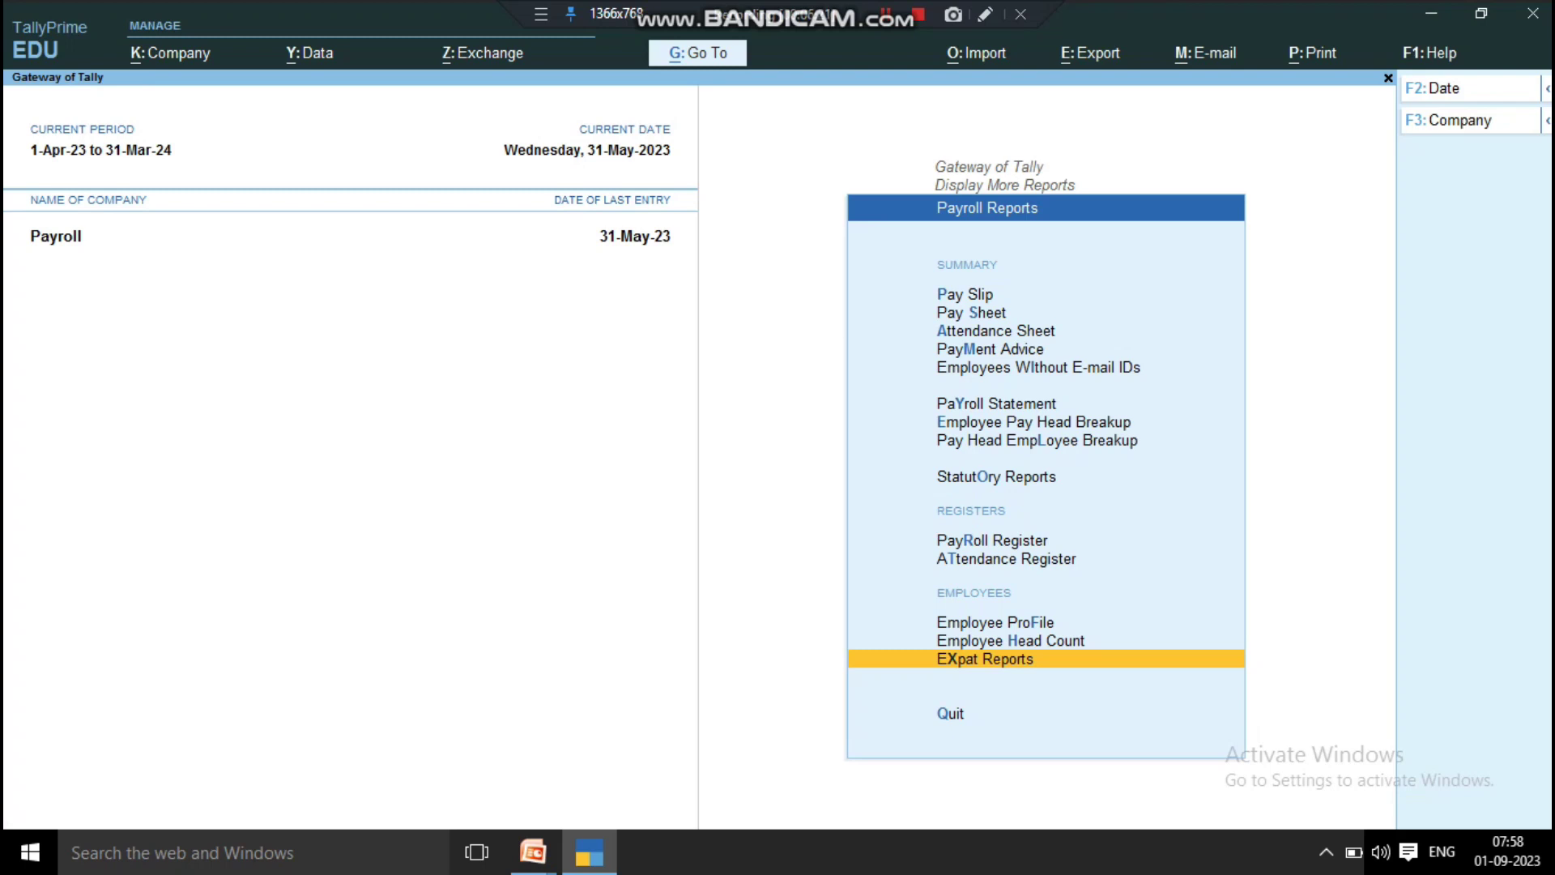
pyautogui.press('Up')
pyautogui.press('Up')
pyautogui.press('Up')
pyautogui.press('Up')
pyautogui.press('Up')
pyautogui.press('Up')
pyautogui.press('Up')
pyautogui.press('Up')
pyautogui.press('Up')
pyautogui.press('Up')
pyautogui.press('Up')
pyautogui.press('Up')
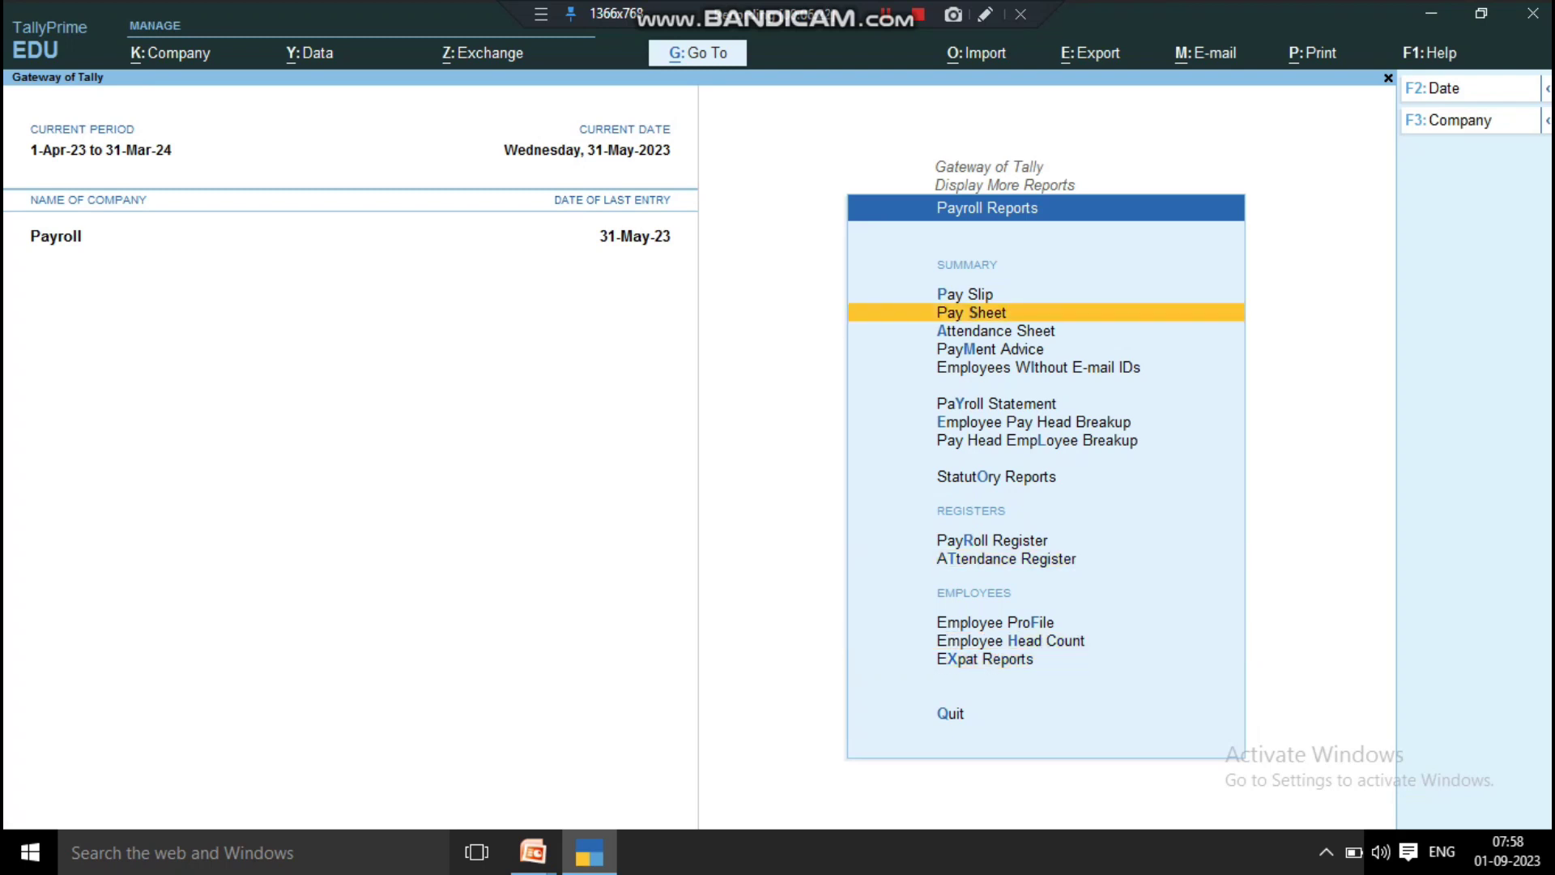
pyautogui.press('Down')
pyautogui.press('Down')
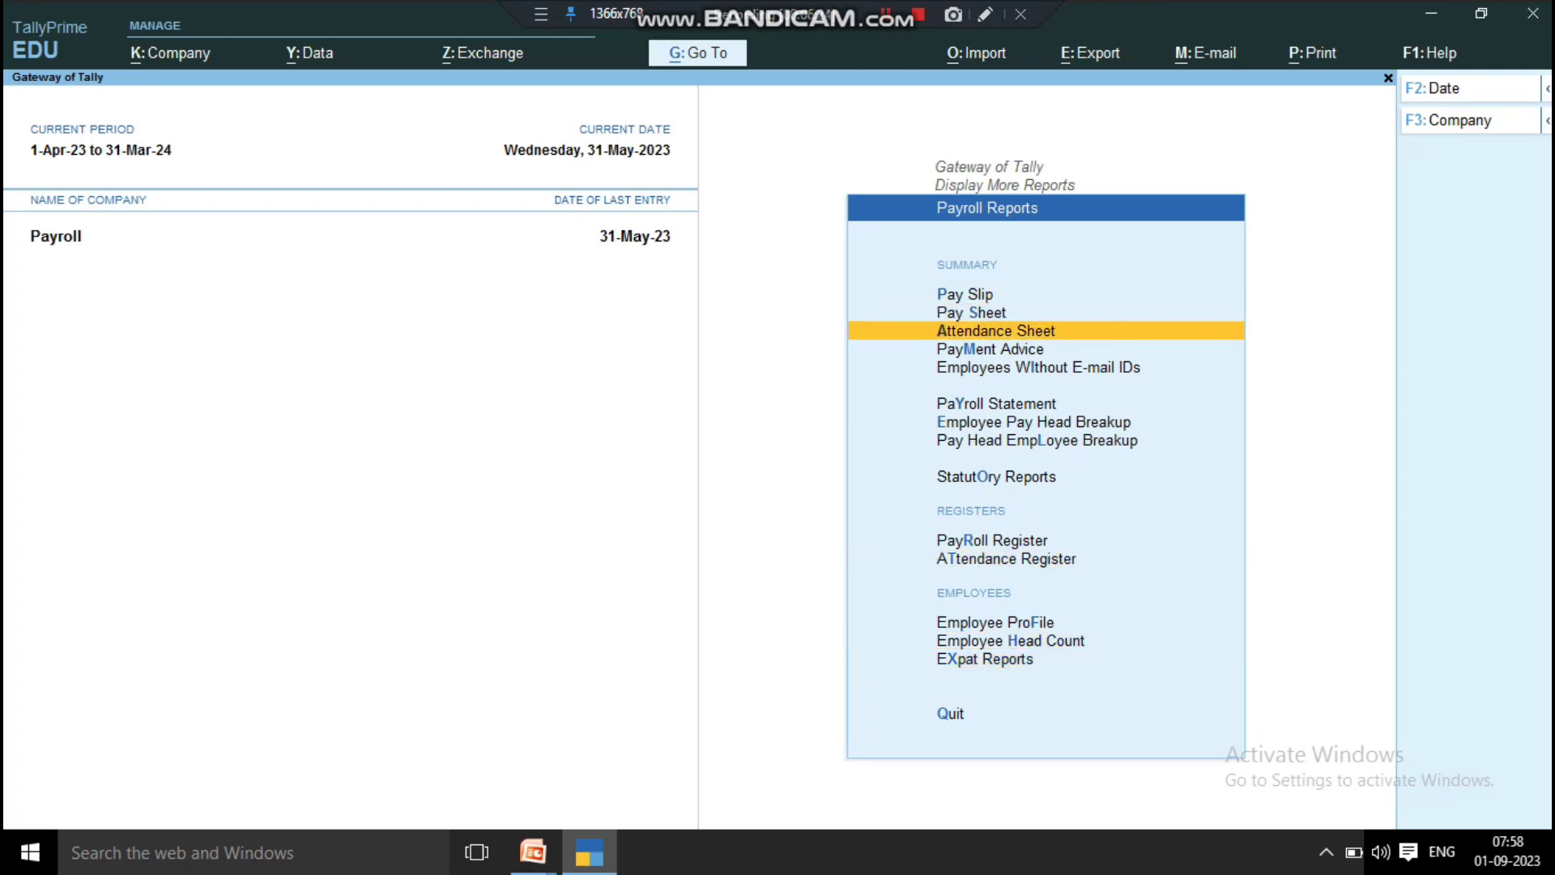
pyautogui.press('Down')
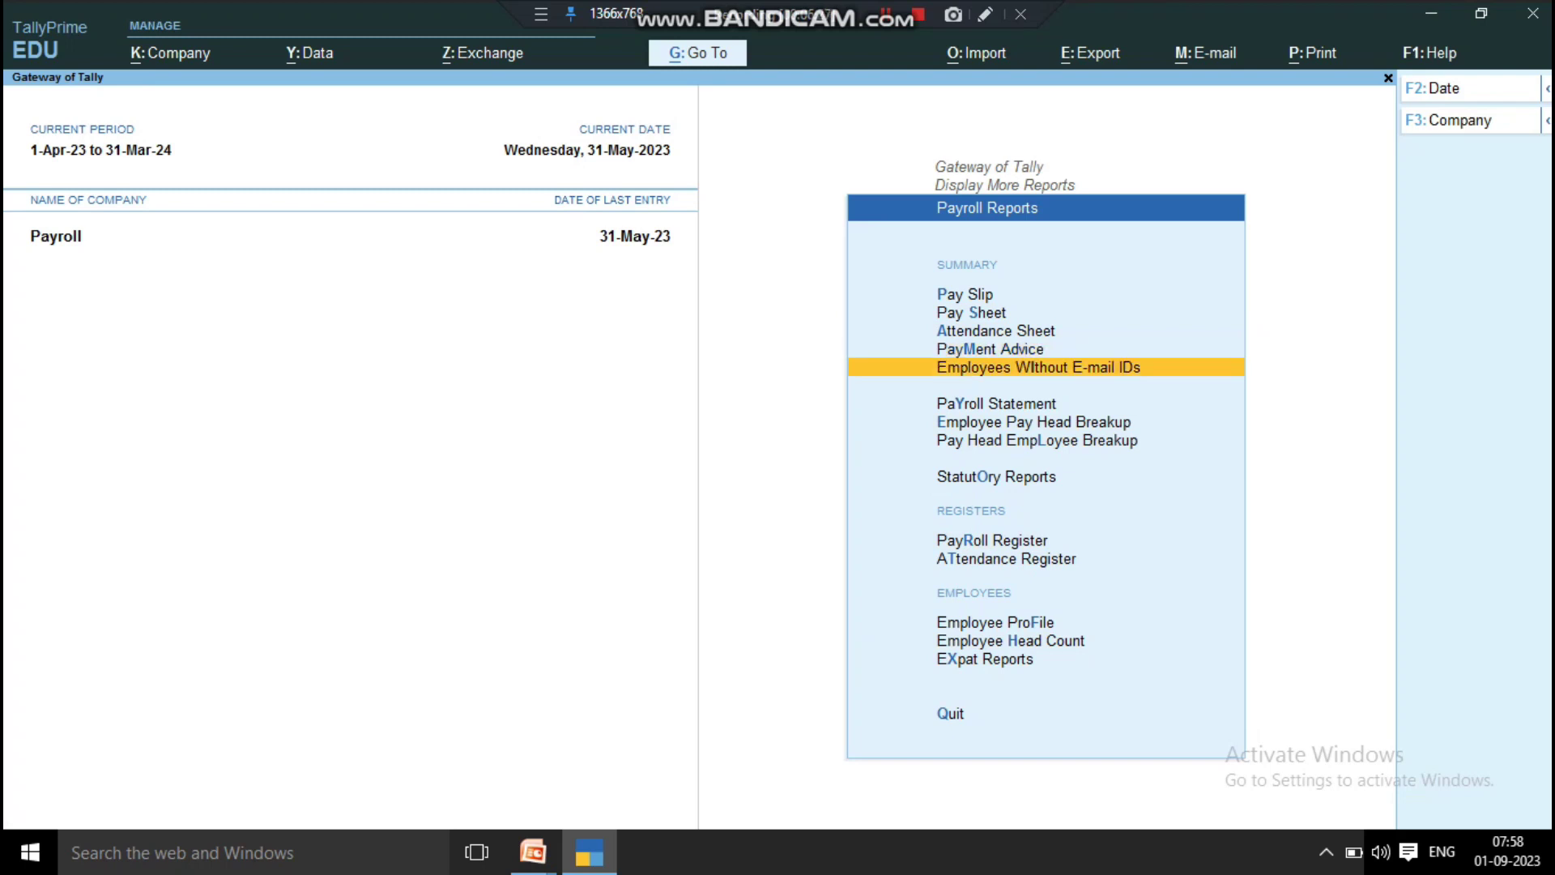
pyautogui.press('Down')
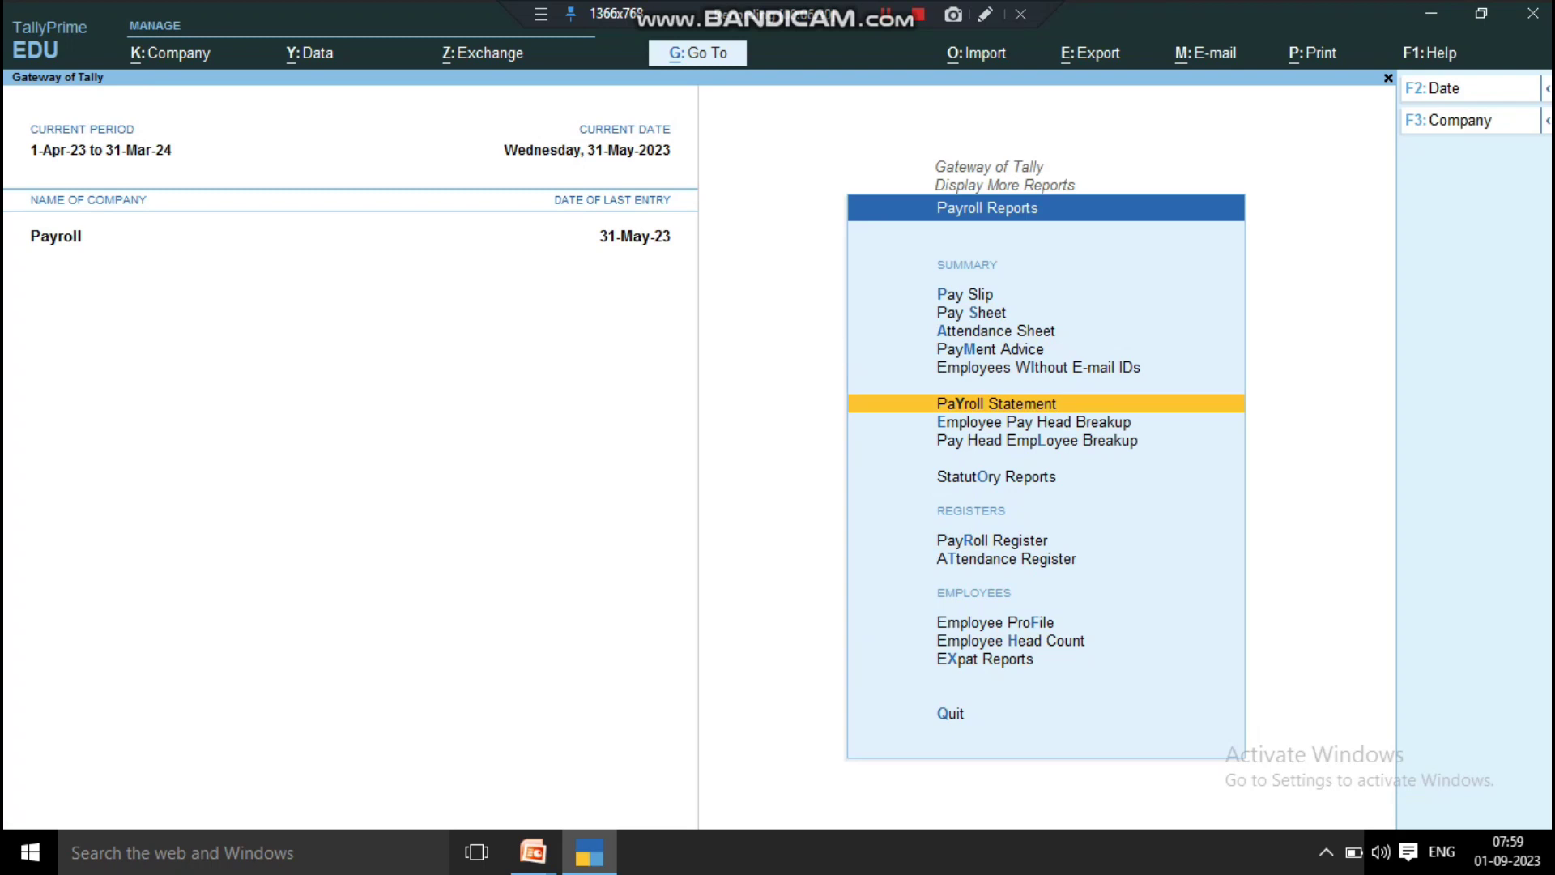
pyautogui.press('Down')
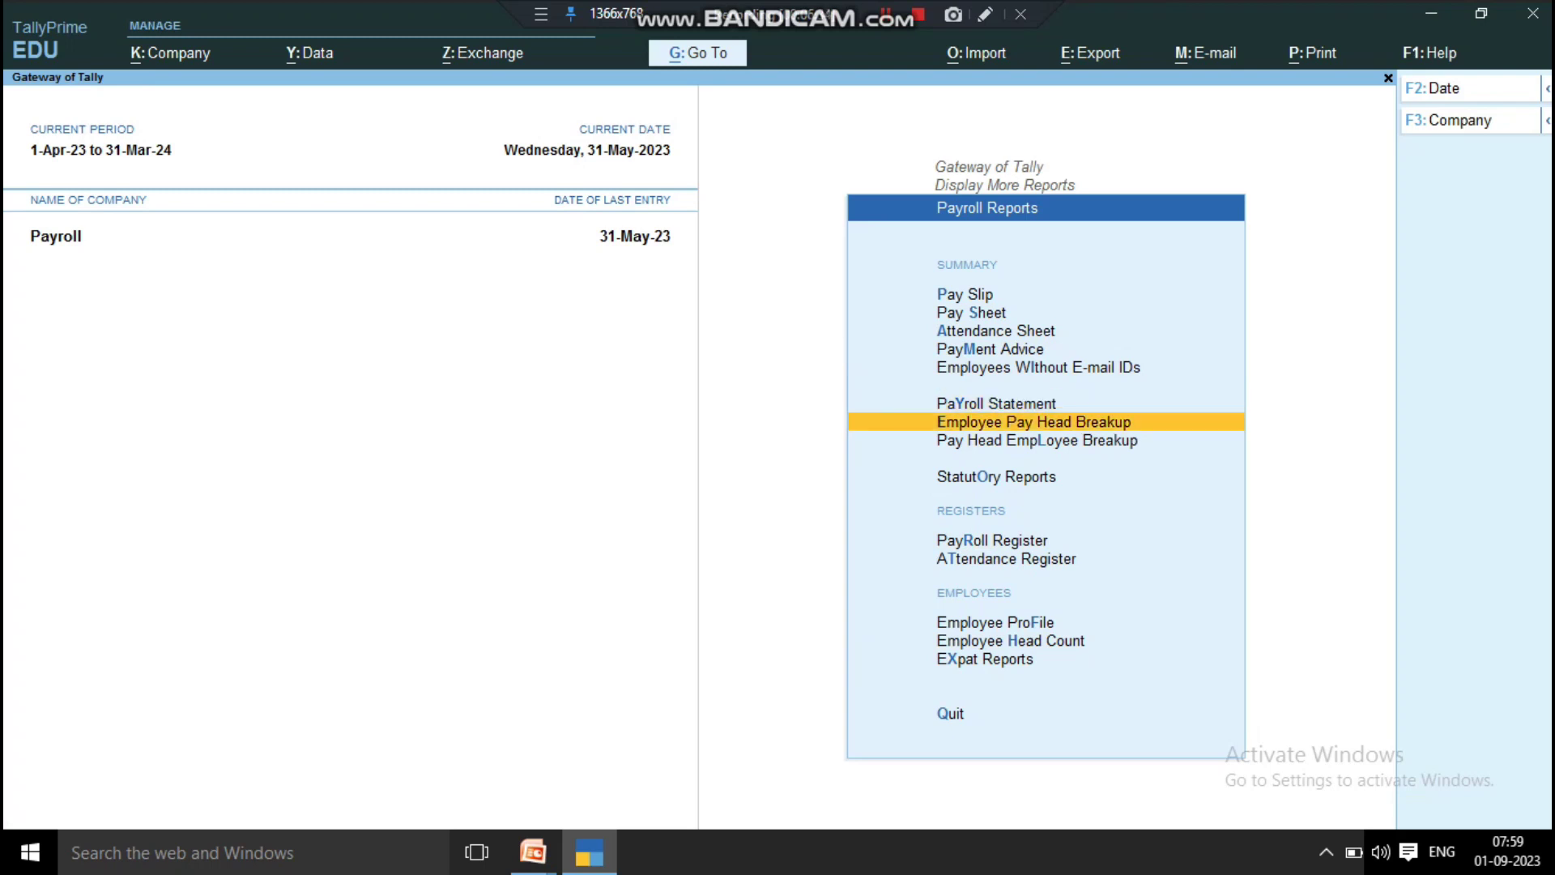
pyautogui.press('Down')
pyautogui.press('Down')
pyautogui.press('Down')
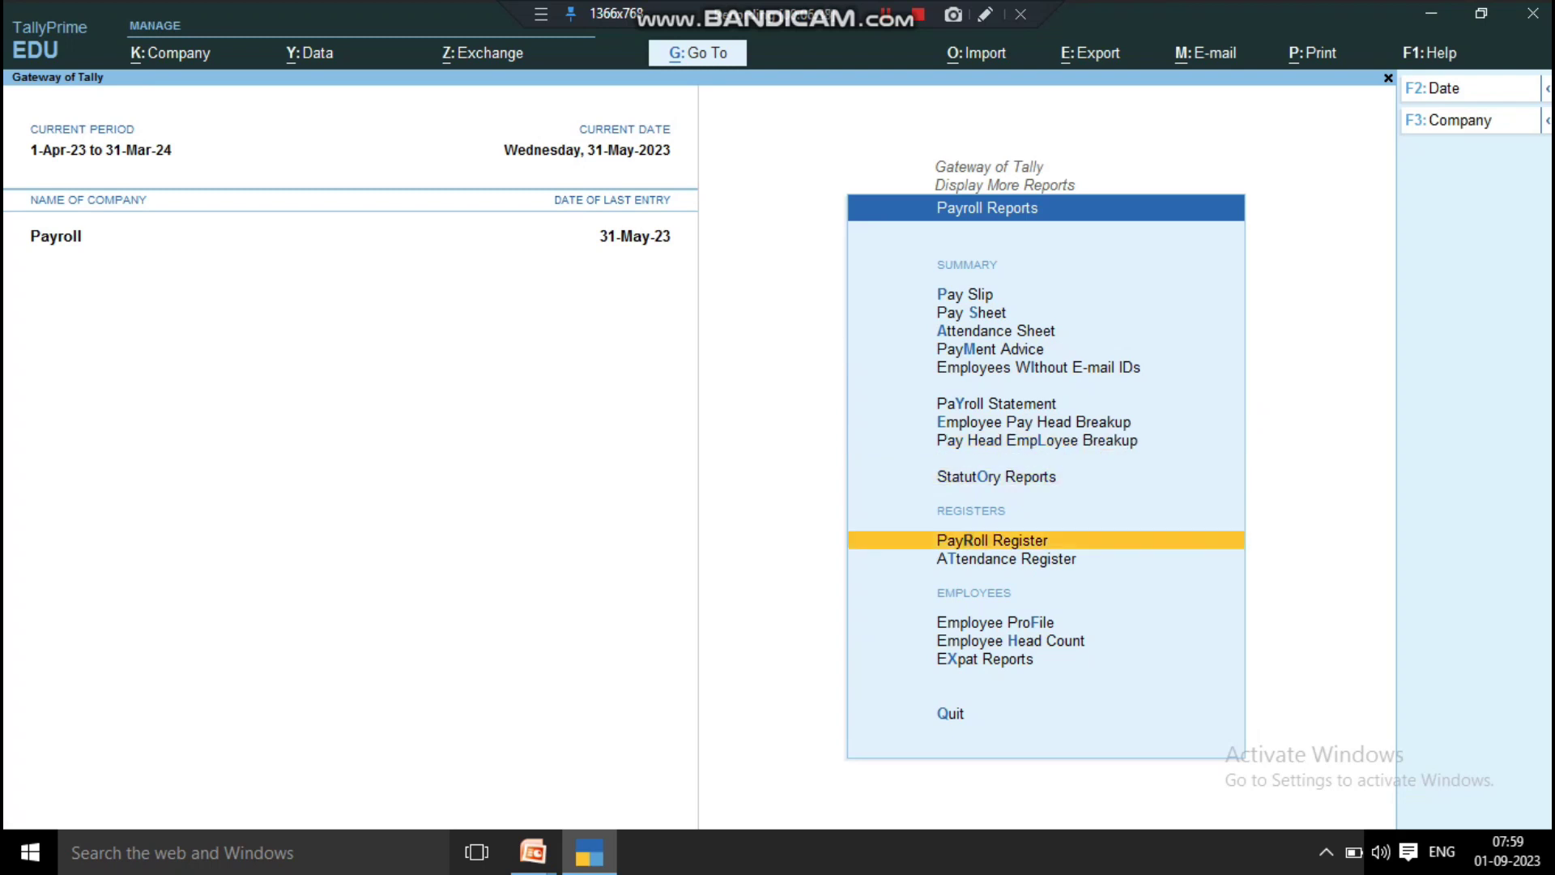
pyautogui.press('Down')
pyautogui.press('Down')
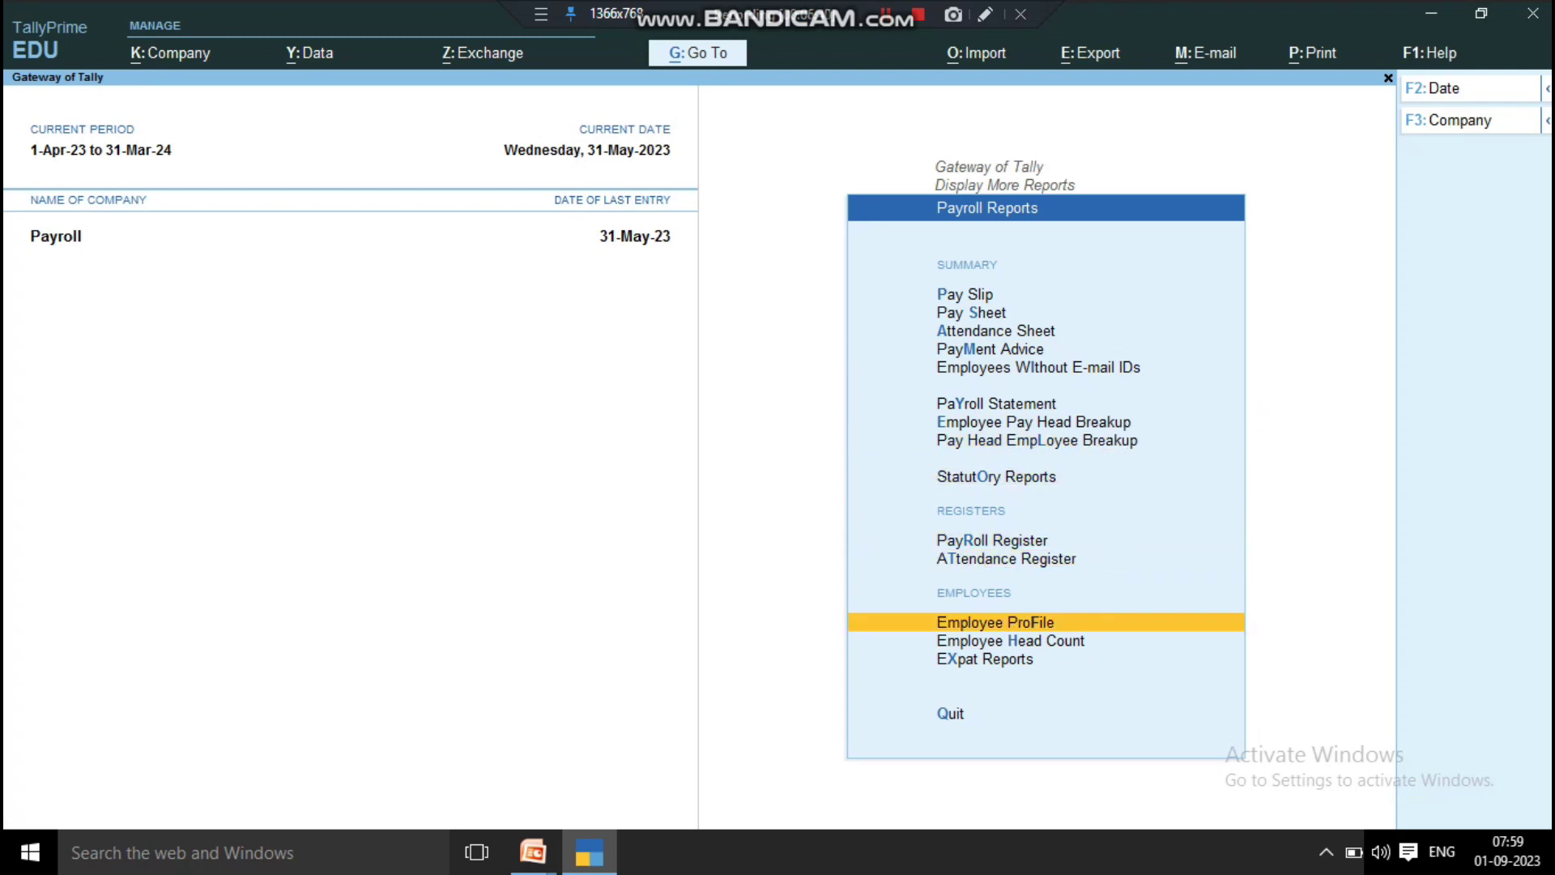
pyautogui.press('Down')
pyautogui.press('Down')
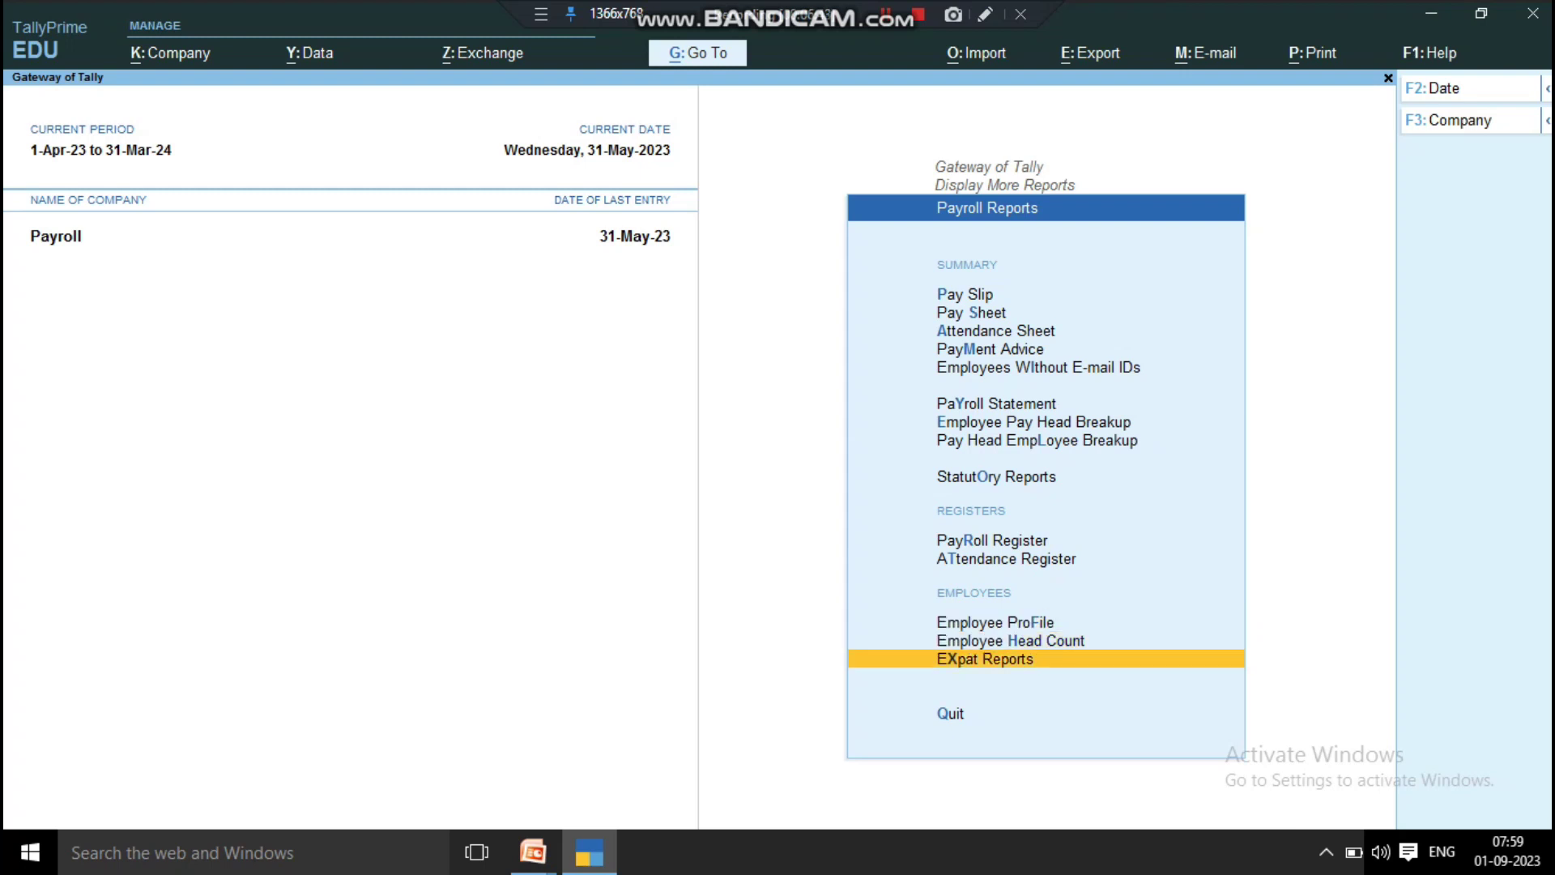
# - Open the Statutory Reports list to see the available reports, then return to the Payroll Reports
pyautogui.press('Up')
pyautogui.press('Up')
pyautogui.press('Up')
pyautogui.press('Up')
pyautogui.press('Up')
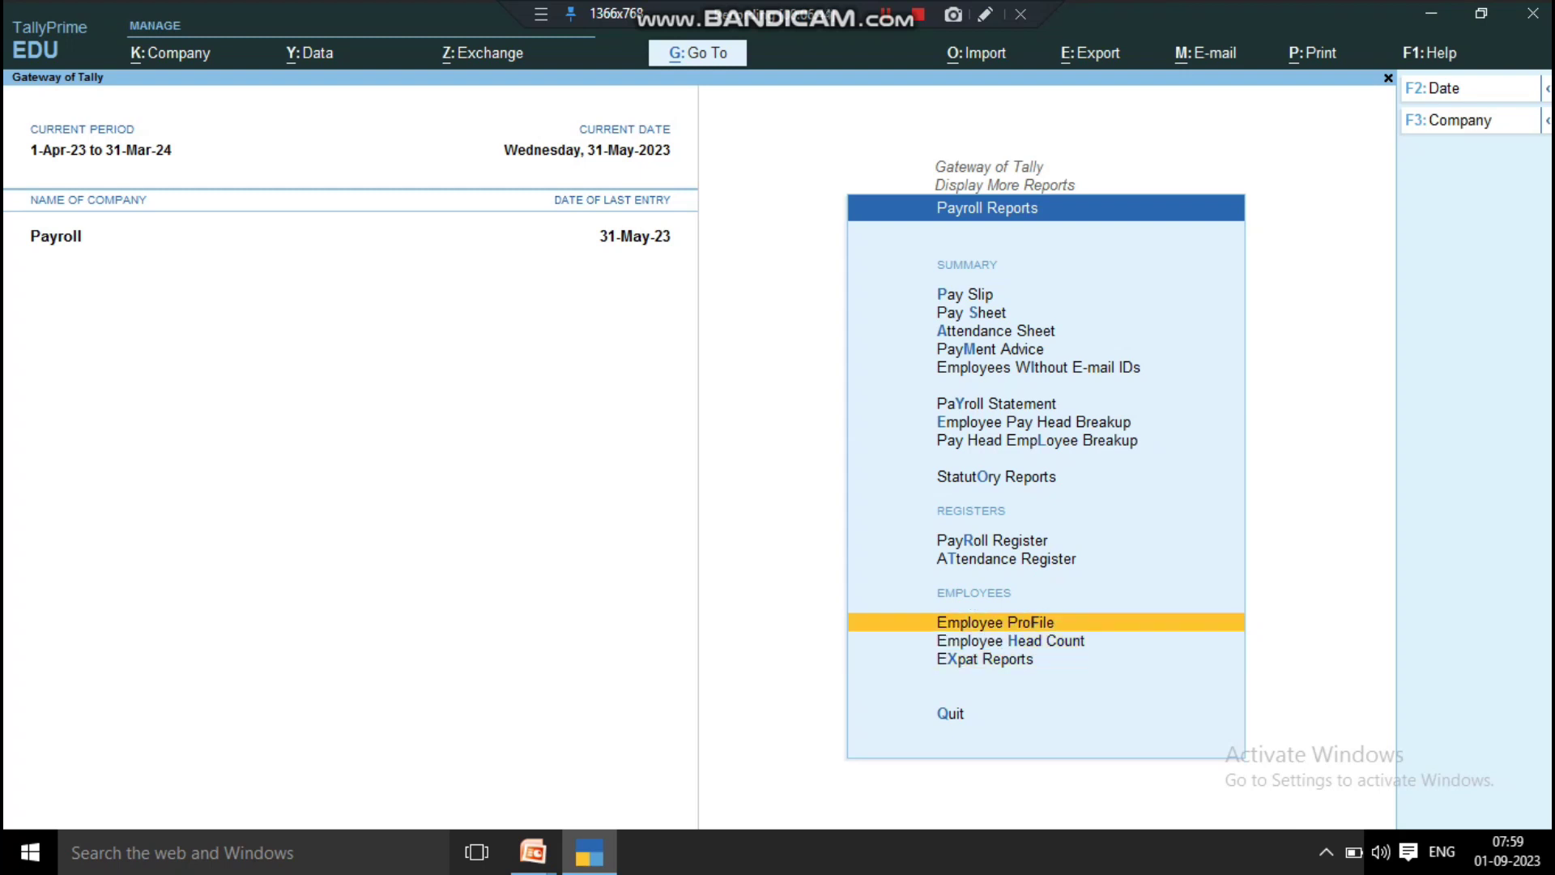
pyautogui.press('Return')
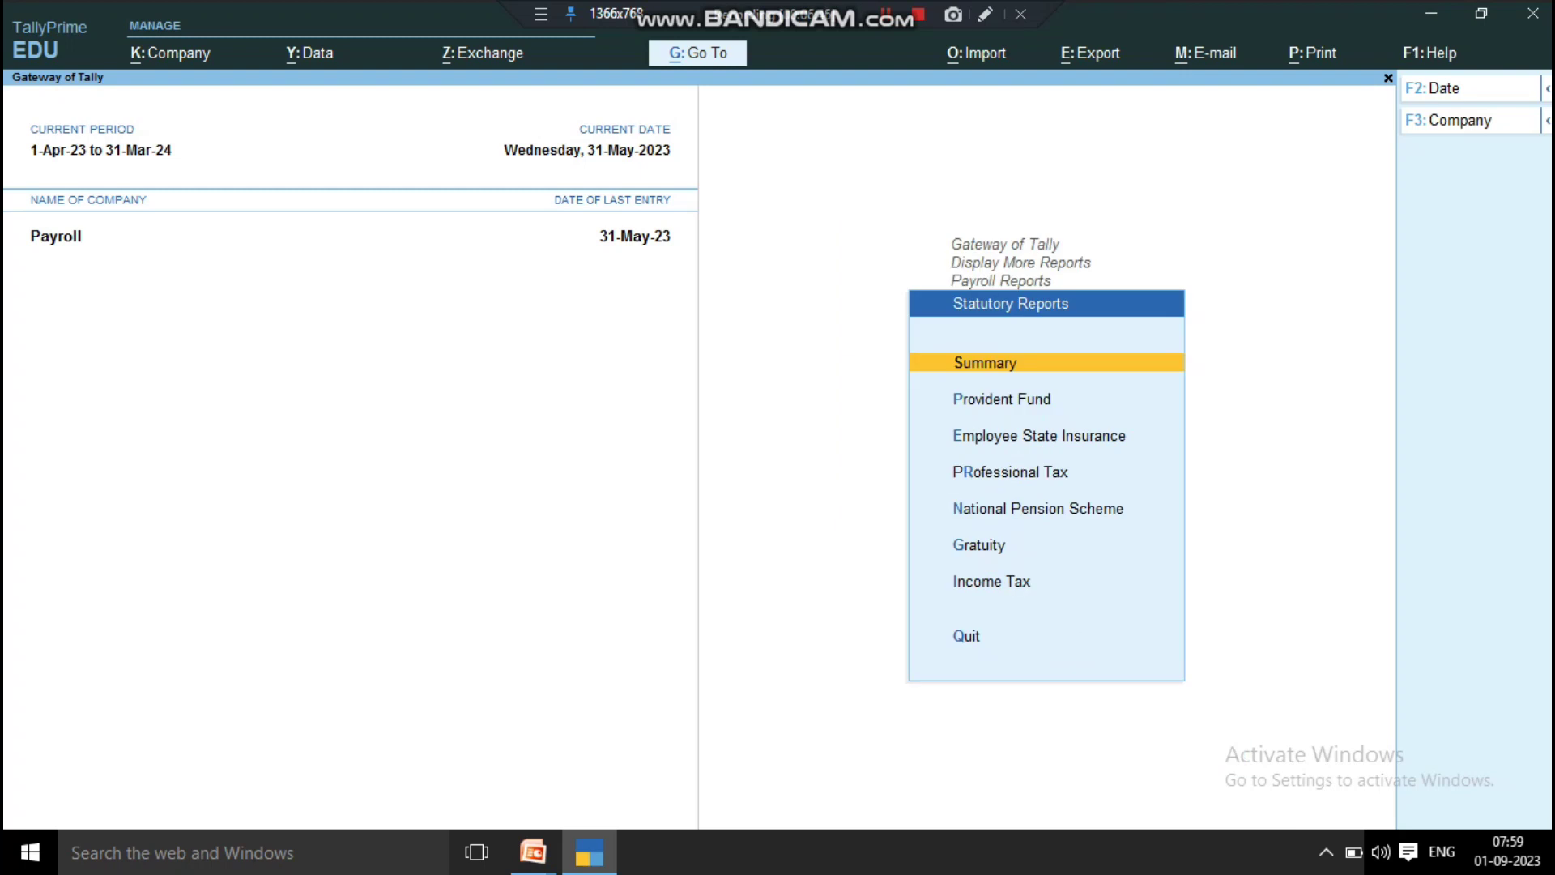
pyautogui.press('Escape')
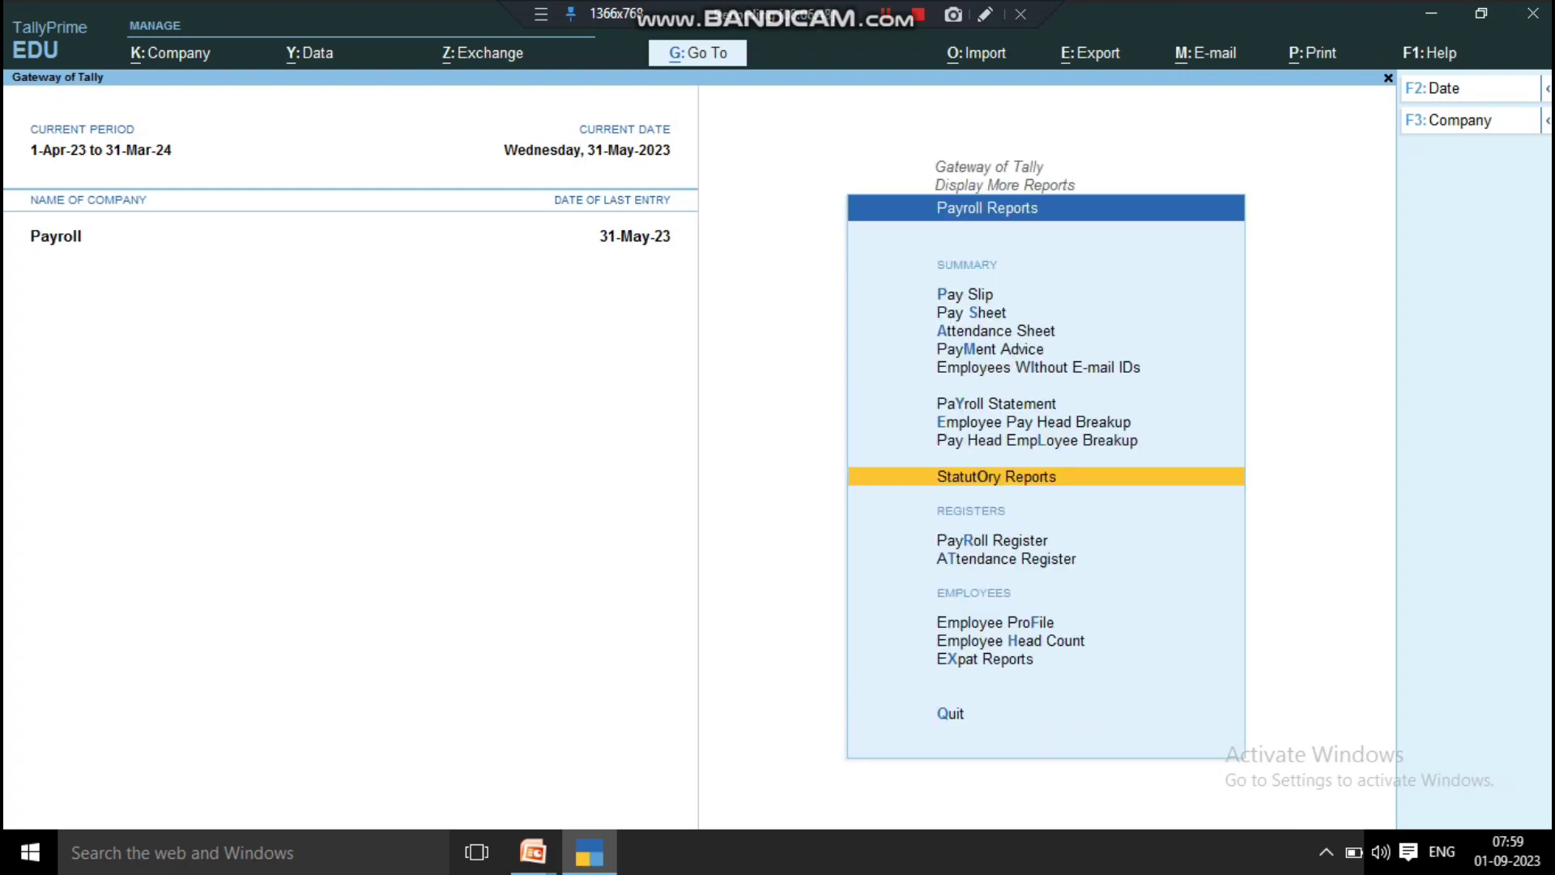